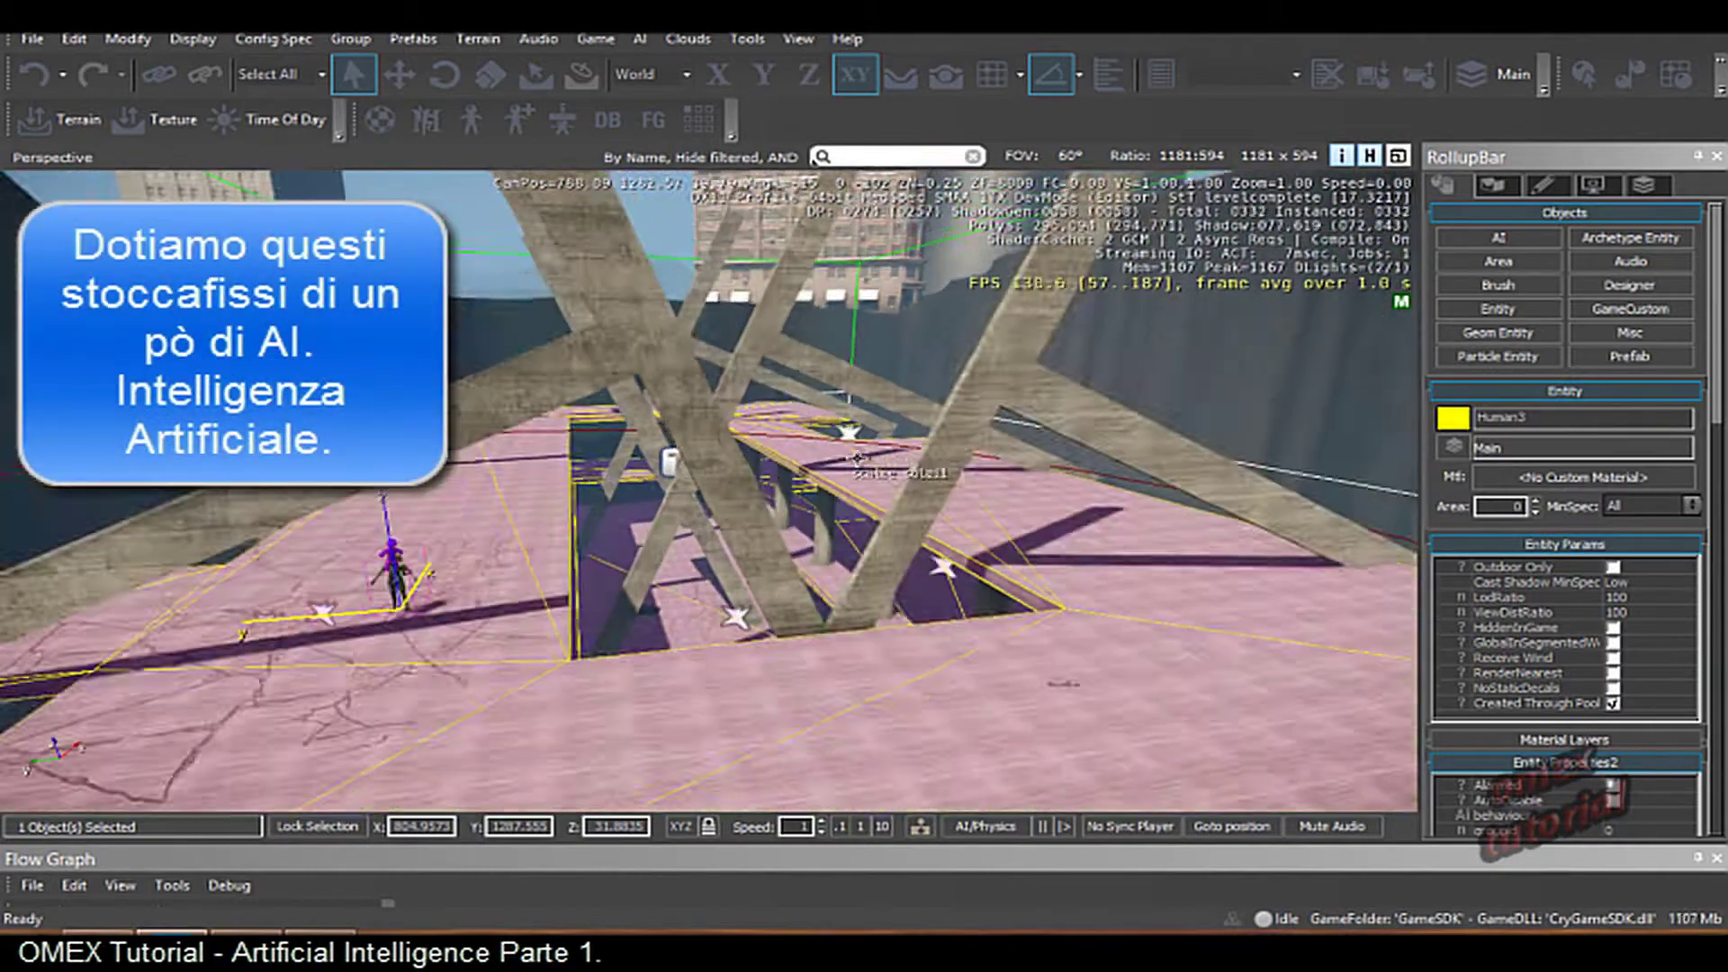
- Frame the Human3 AI character and the overhead beams in the viewport
right_click_drag(862, 486, 859, 458)
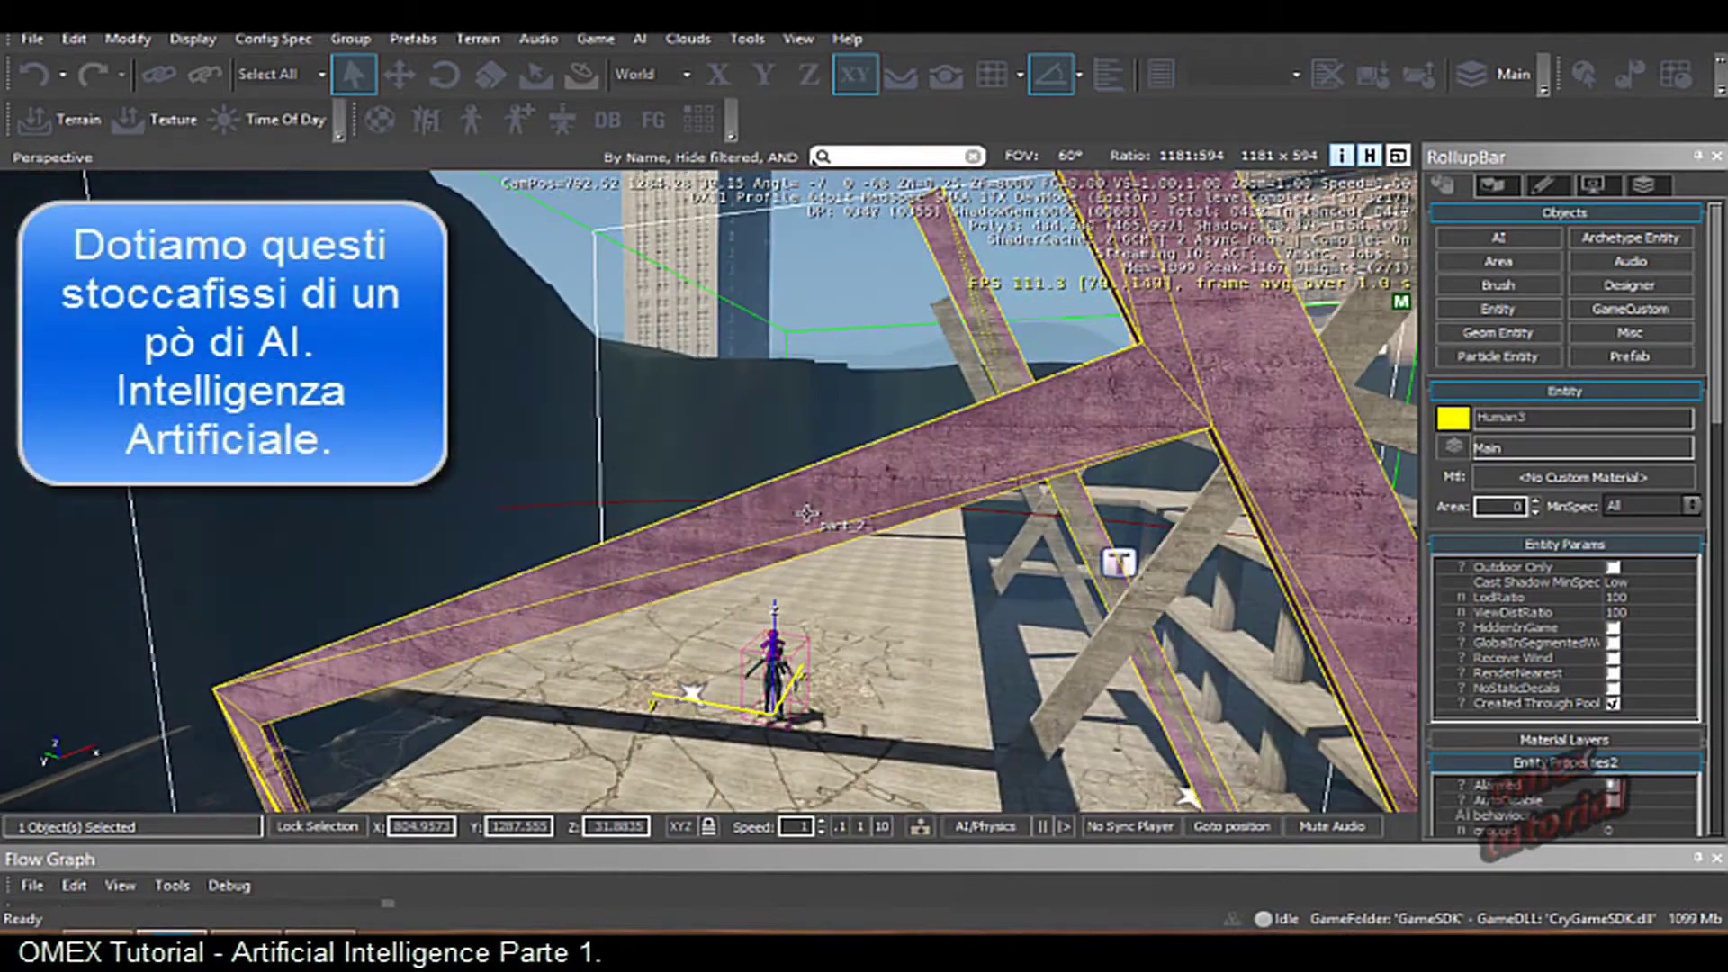
key("z")
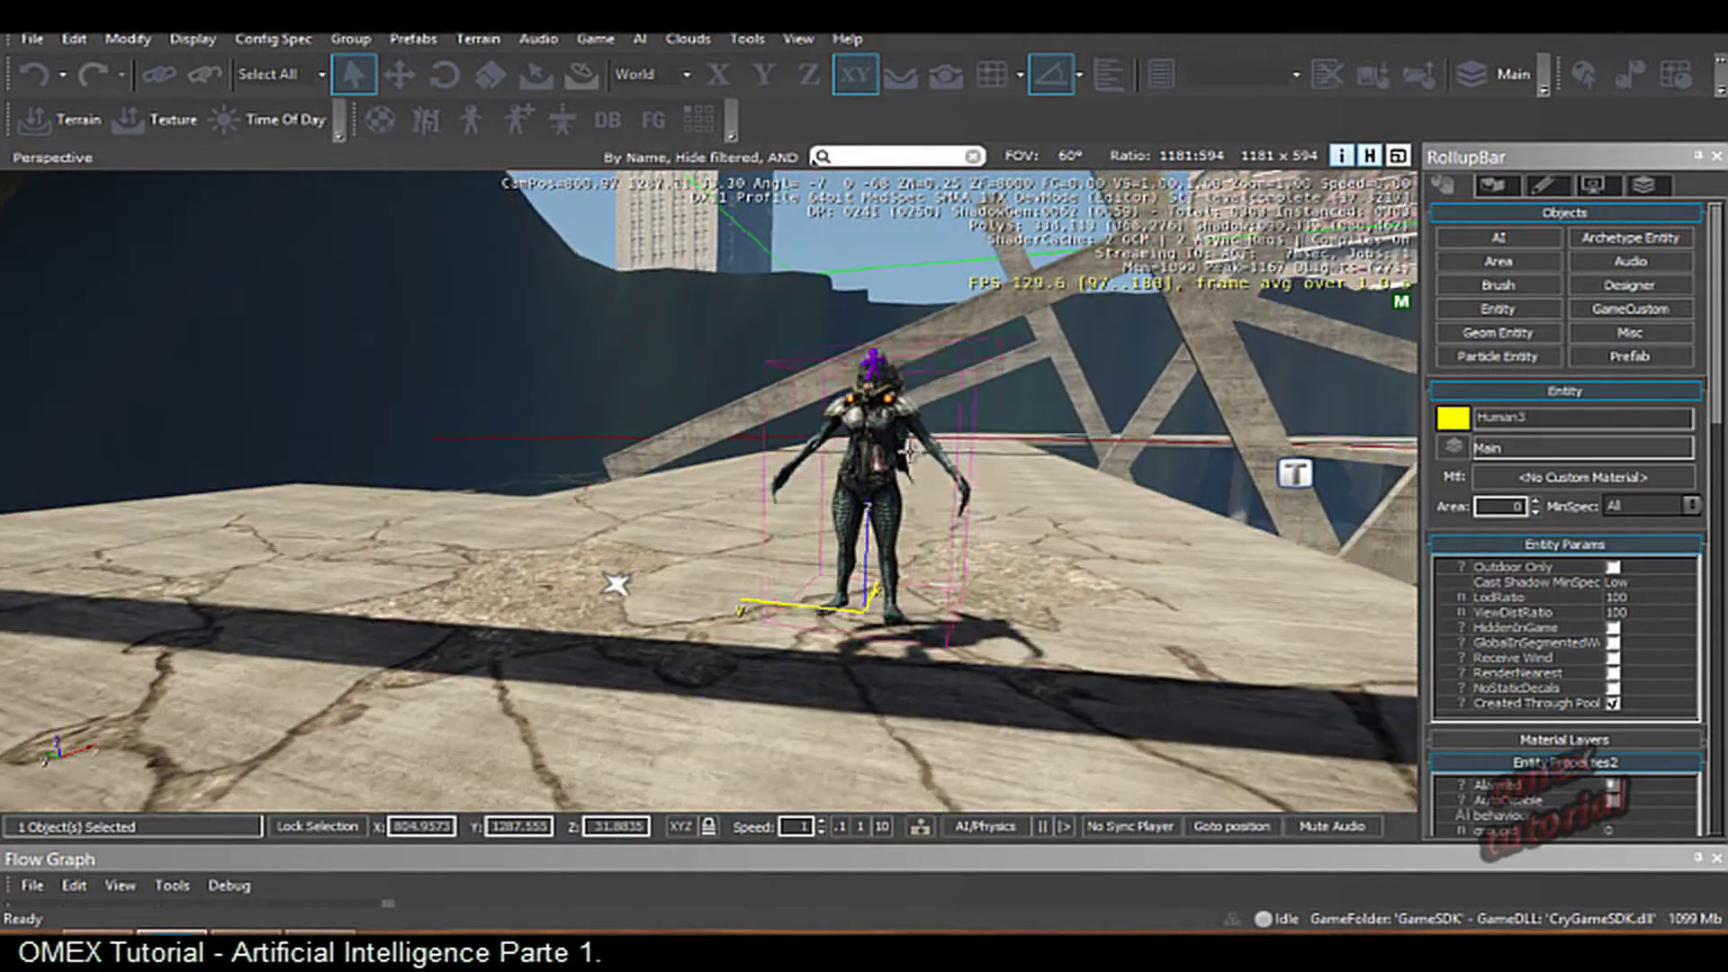
right_click_drag(911, 453, 911, 453)
right_click_drag(870, 371, 869, 372)
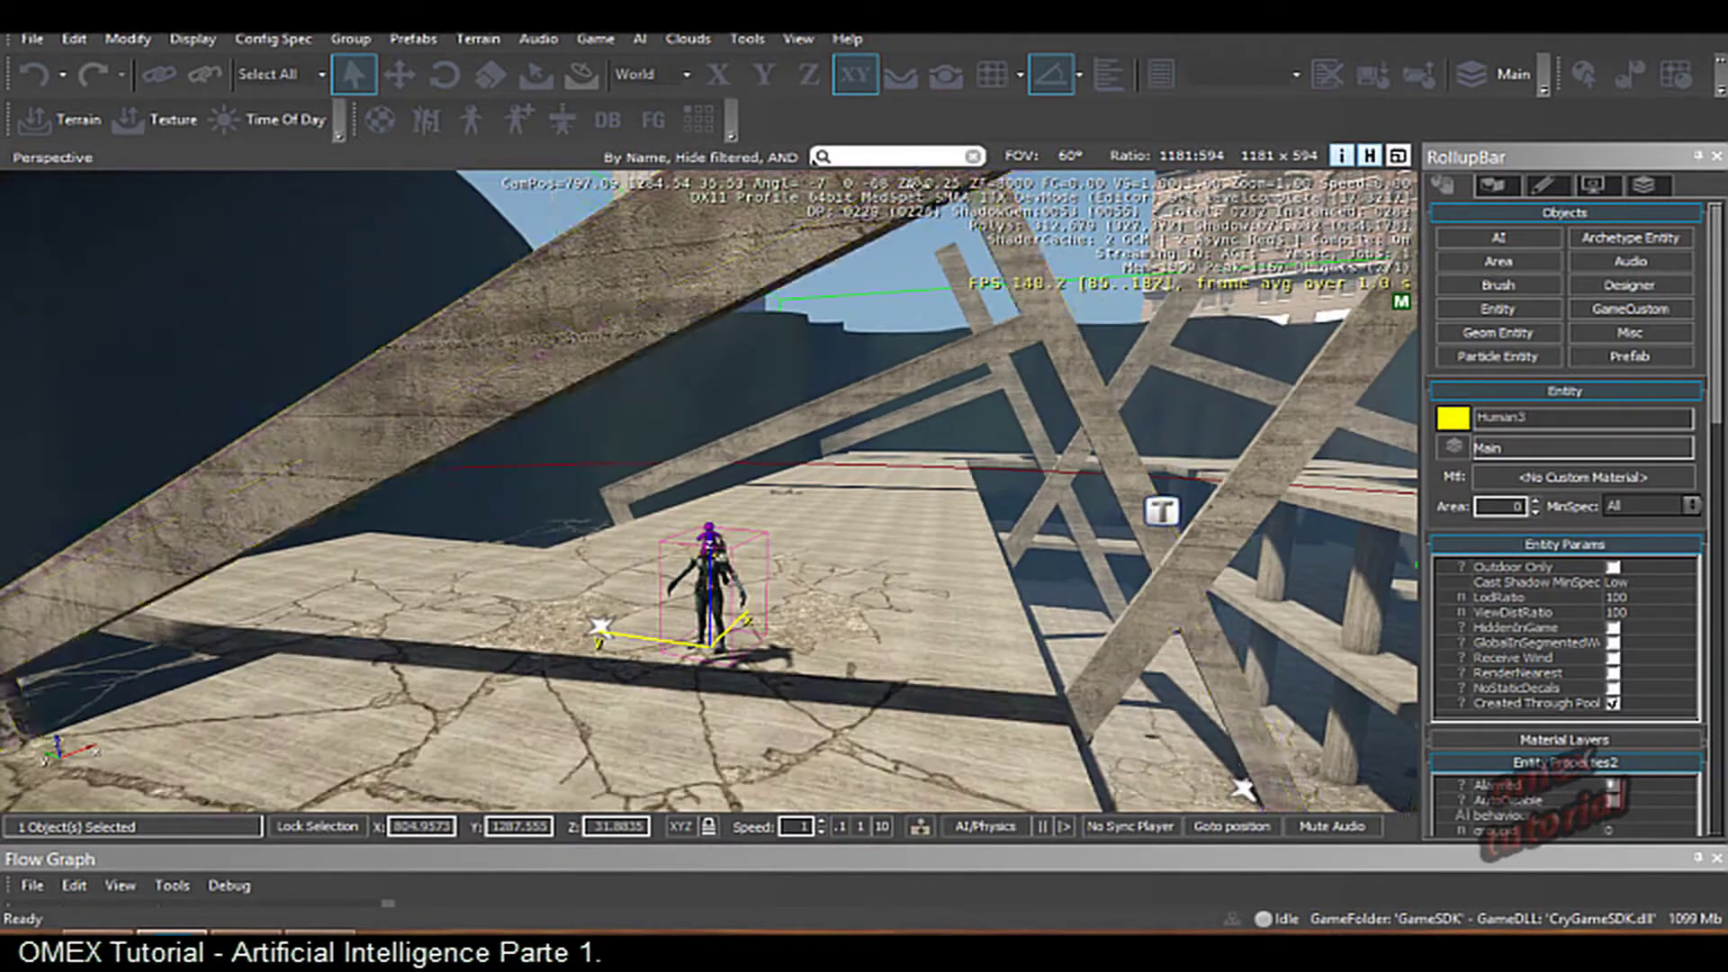
- Enable Follow Terrain with Snap to Objects and restrict moves to the XY plane
left_click(945, 74)
right_click_drag(661, 349, 660, 350)
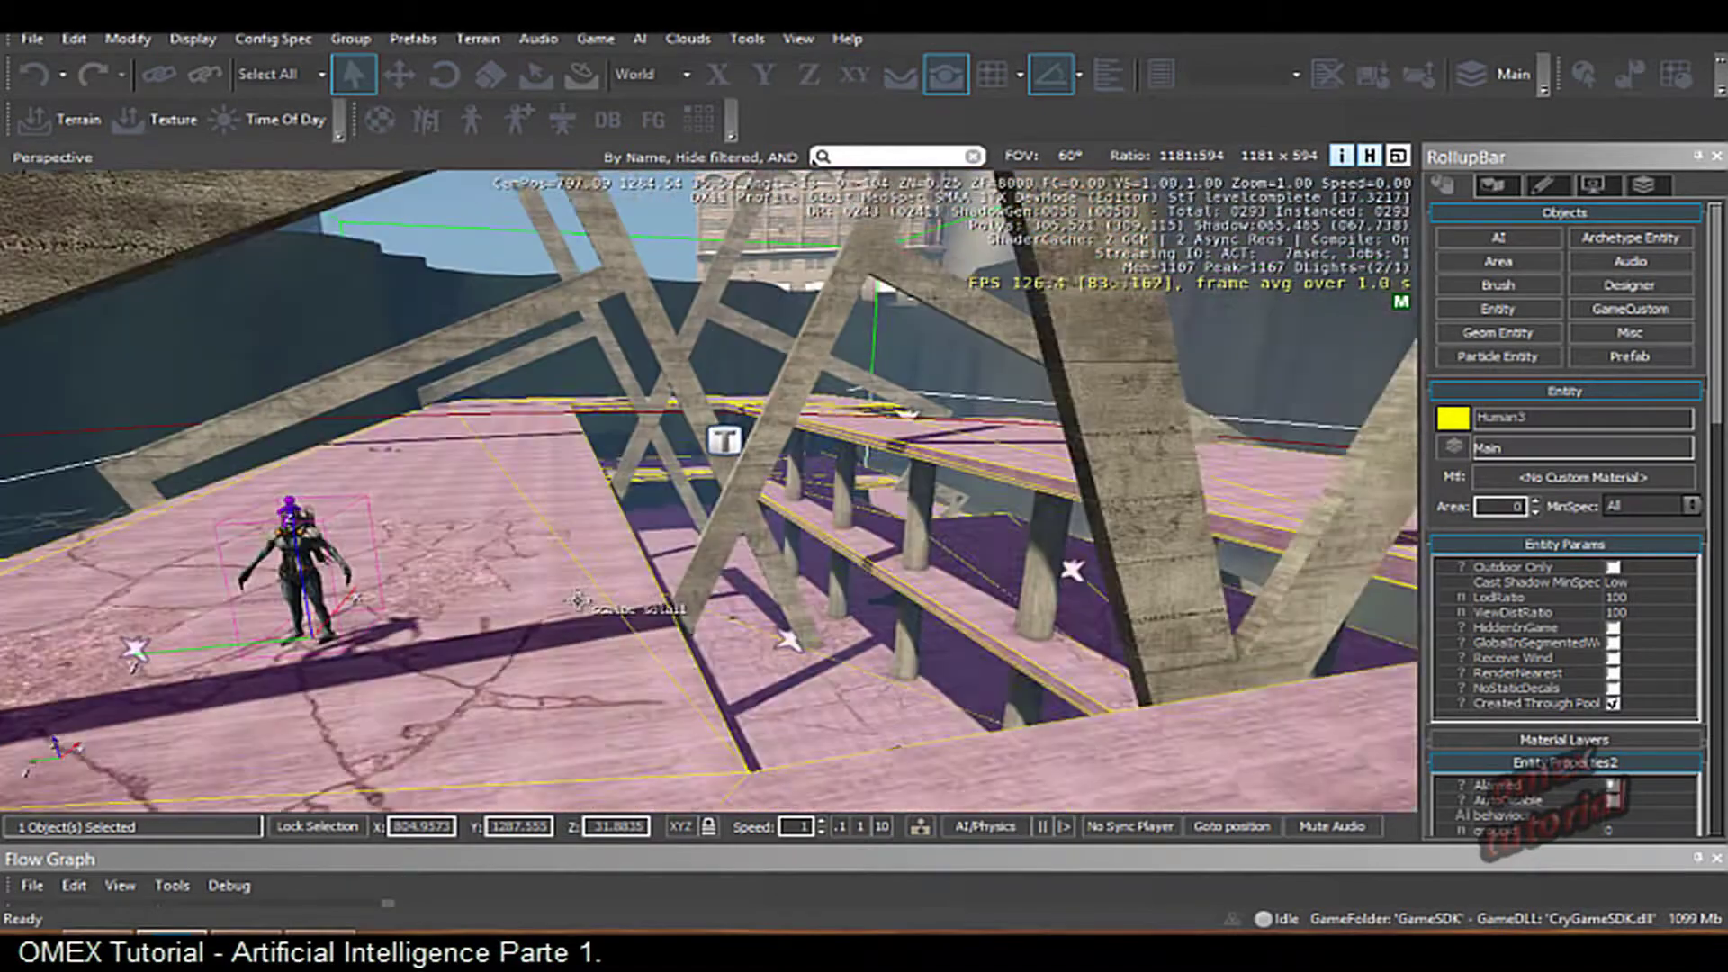
left_click(398, 74)
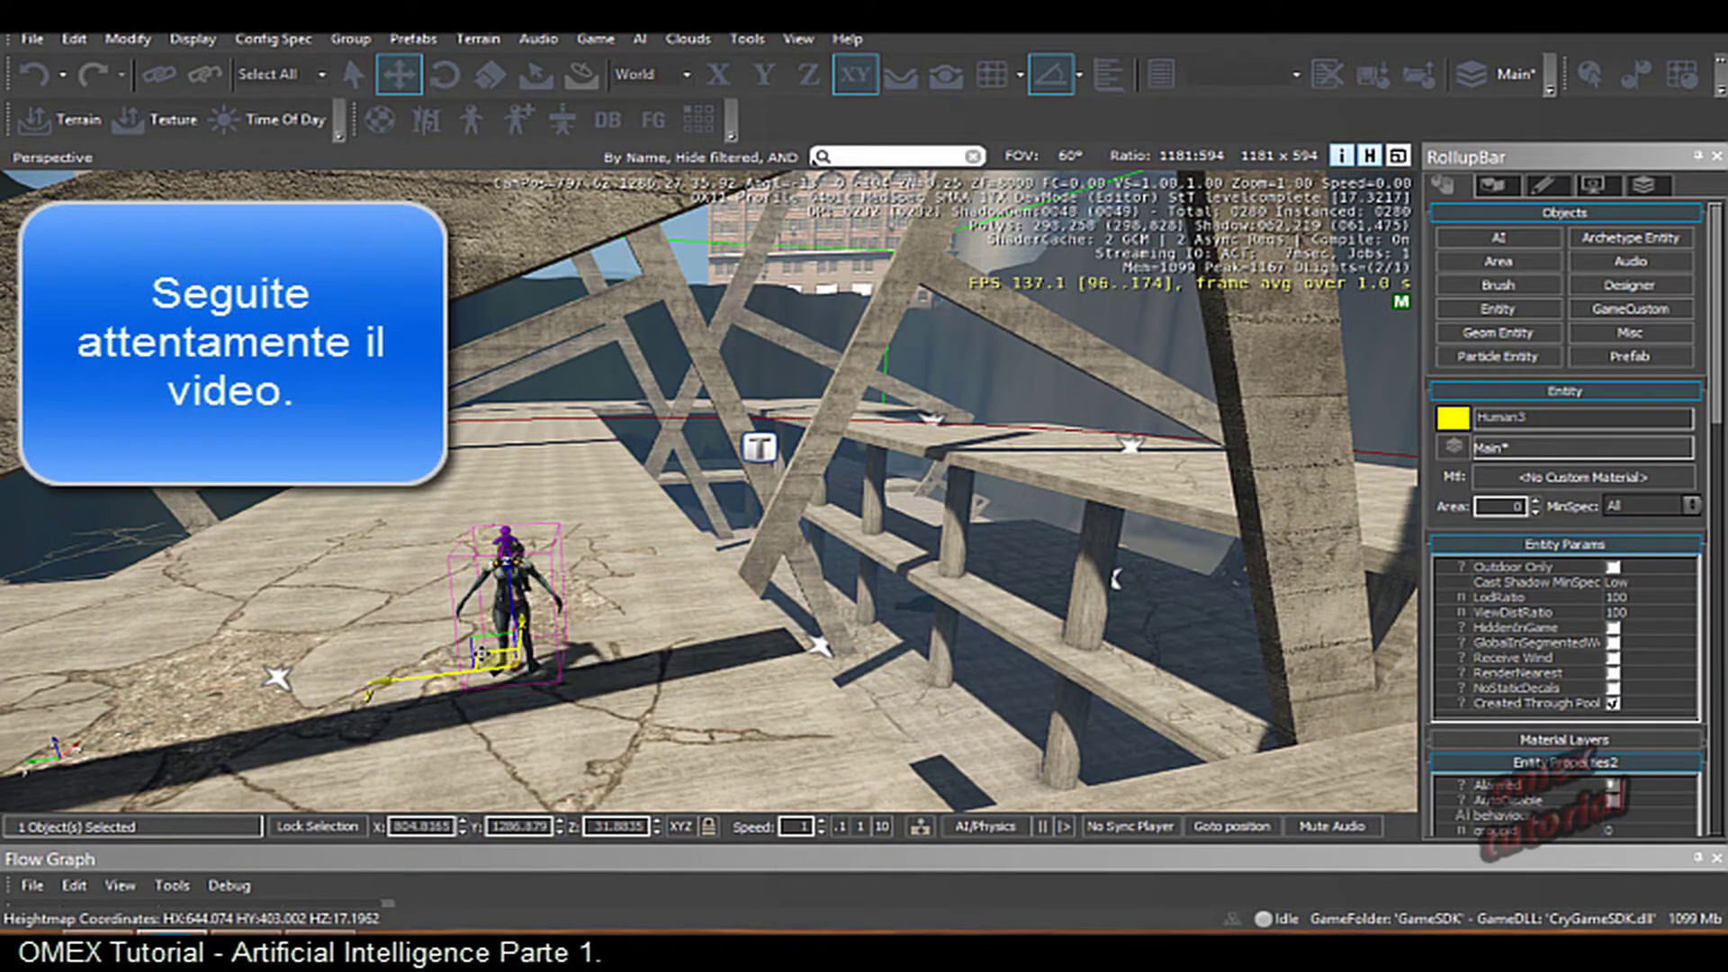
right_click_drag(684, 590, 683, 589)
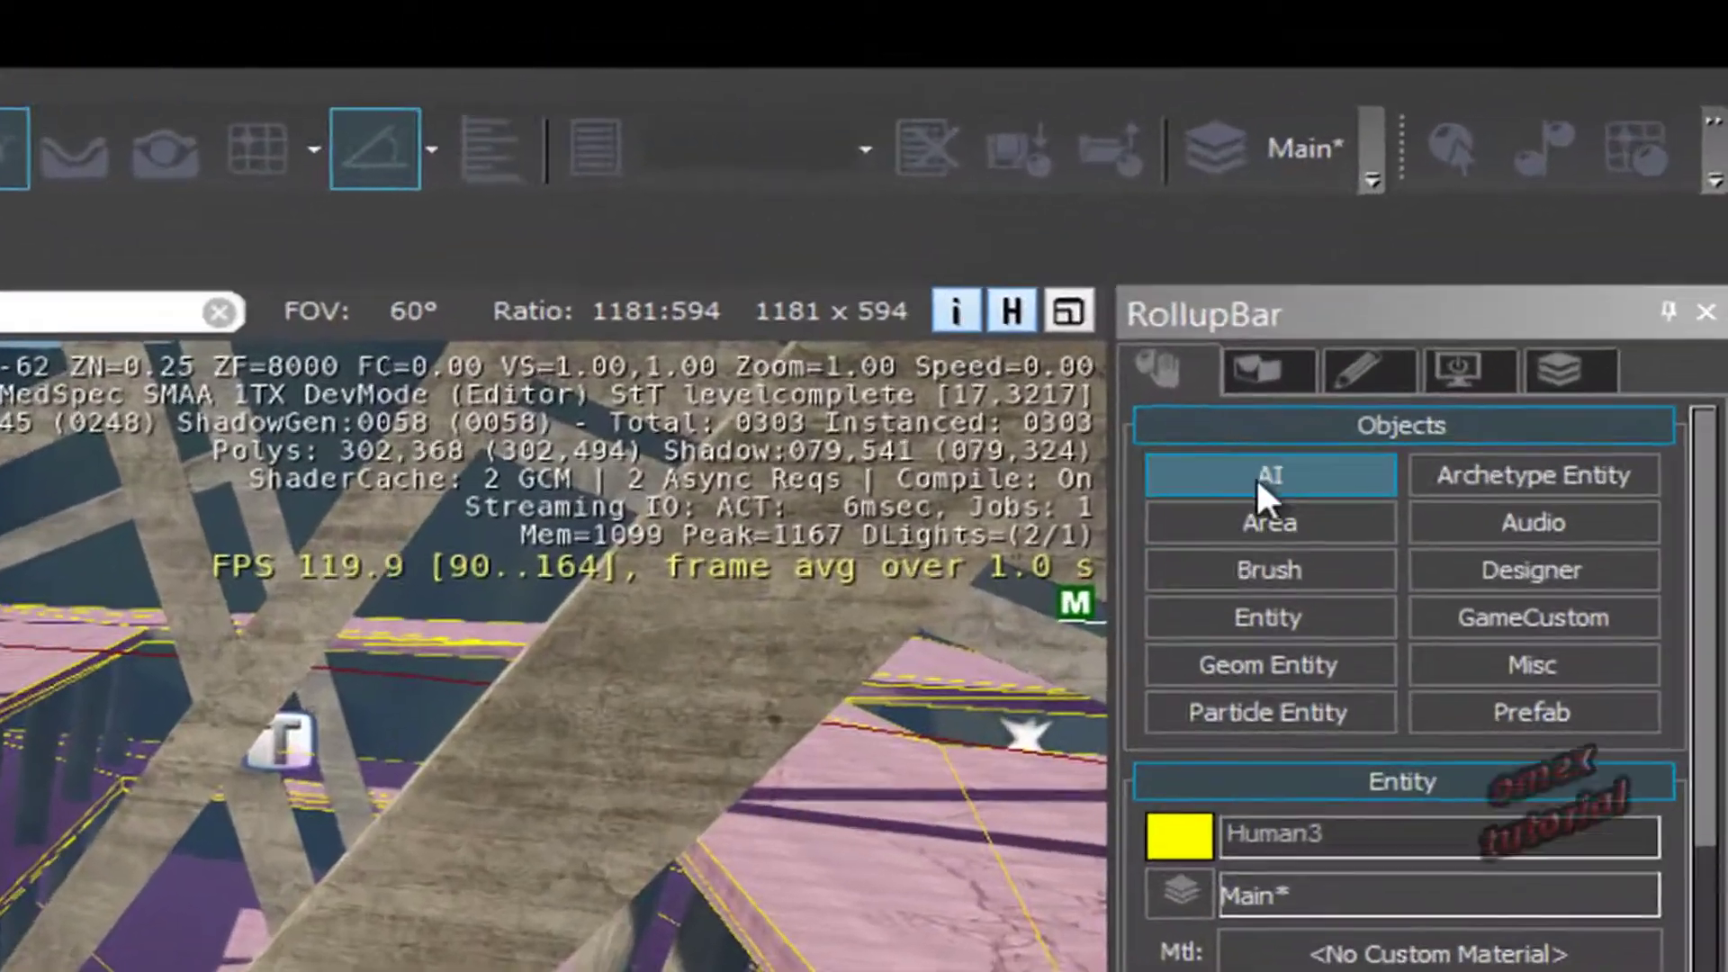
- Create an AI NavigationArea with Height 5 and DisplayFilled turned on
left_click(1498, 236)
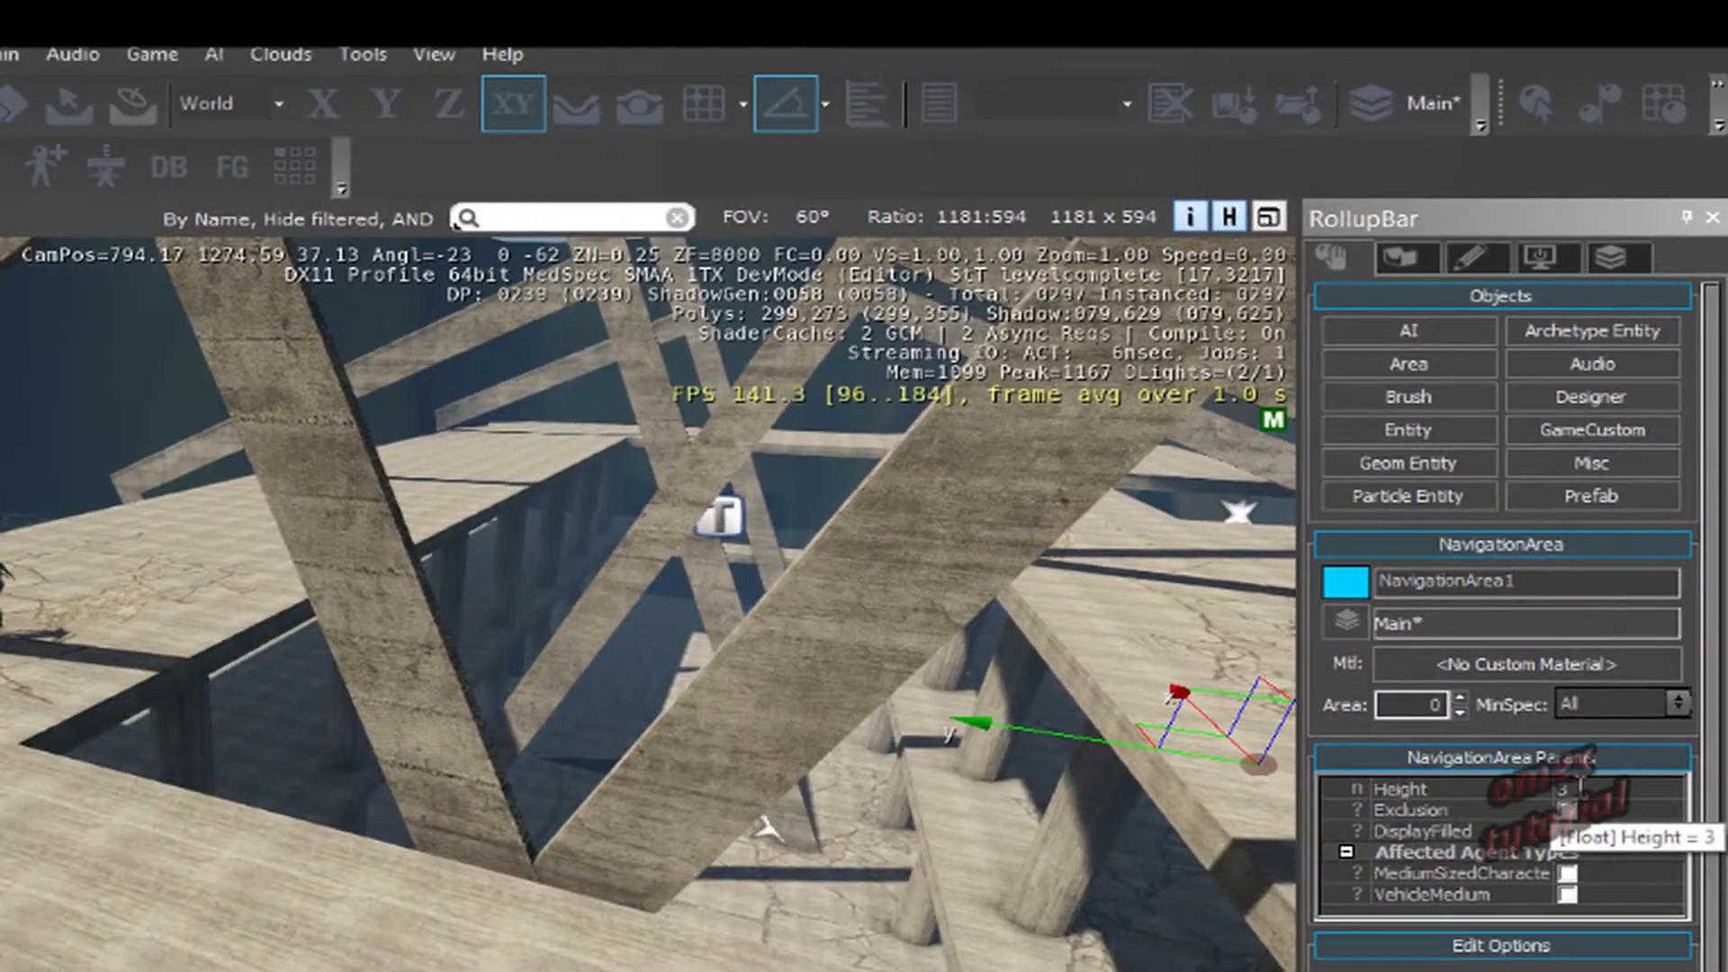
left_click(1578, 789)
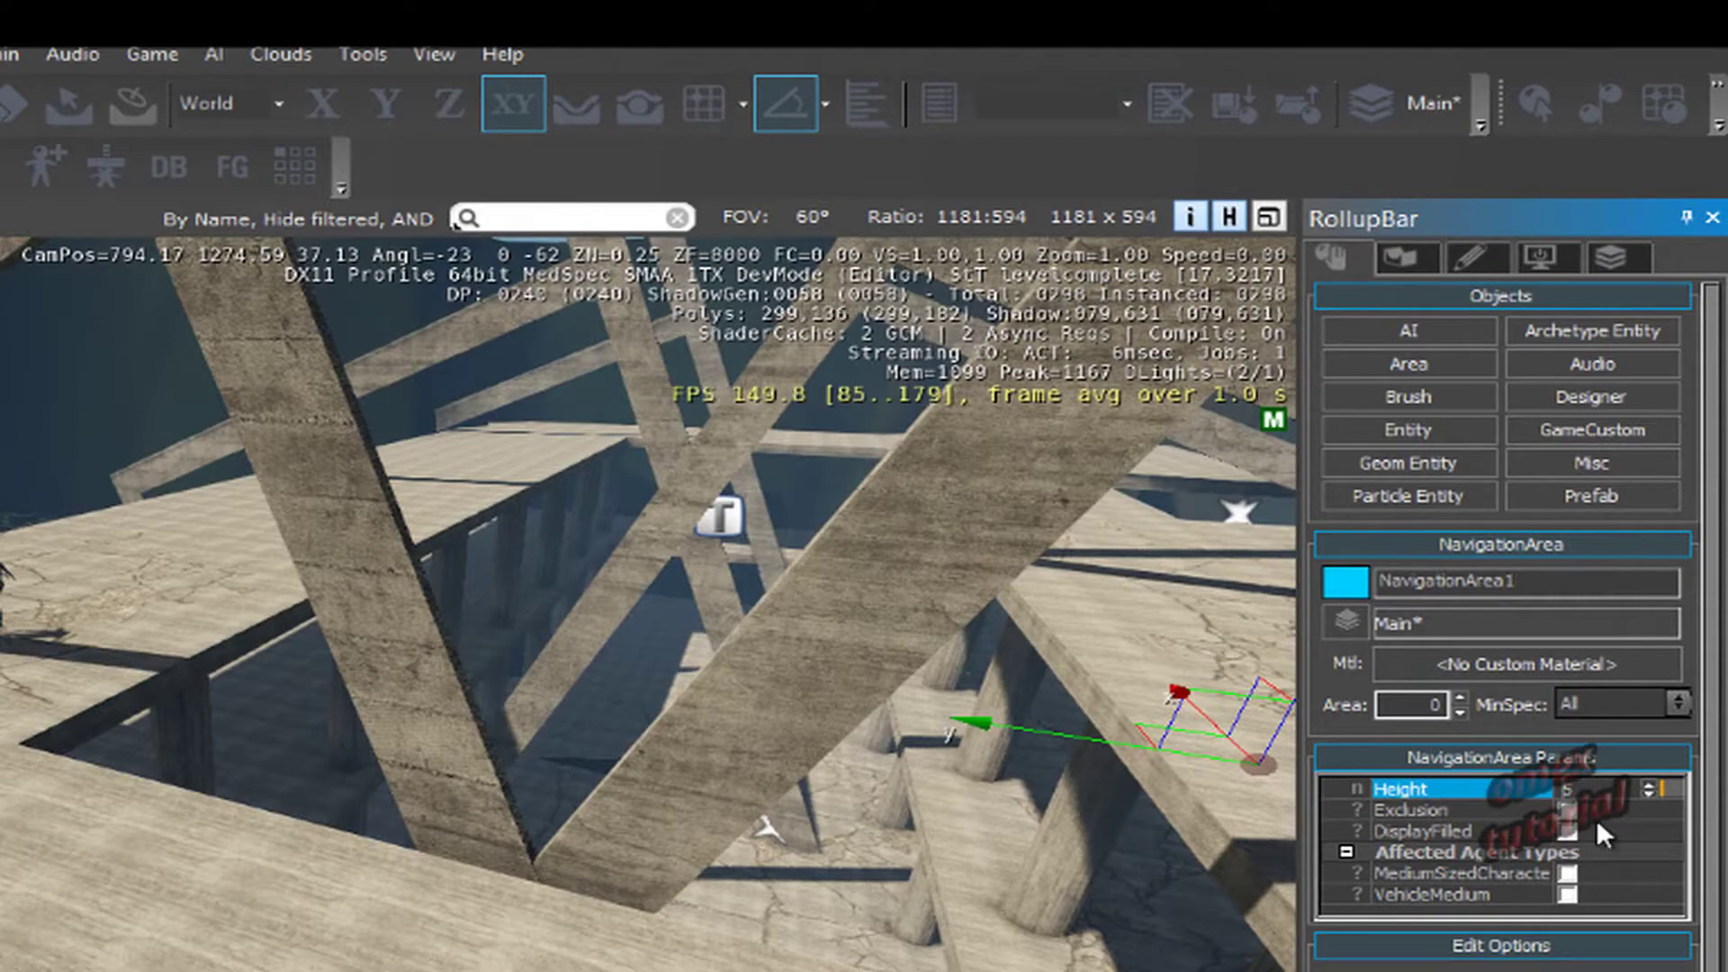
left_click(1569, 828)
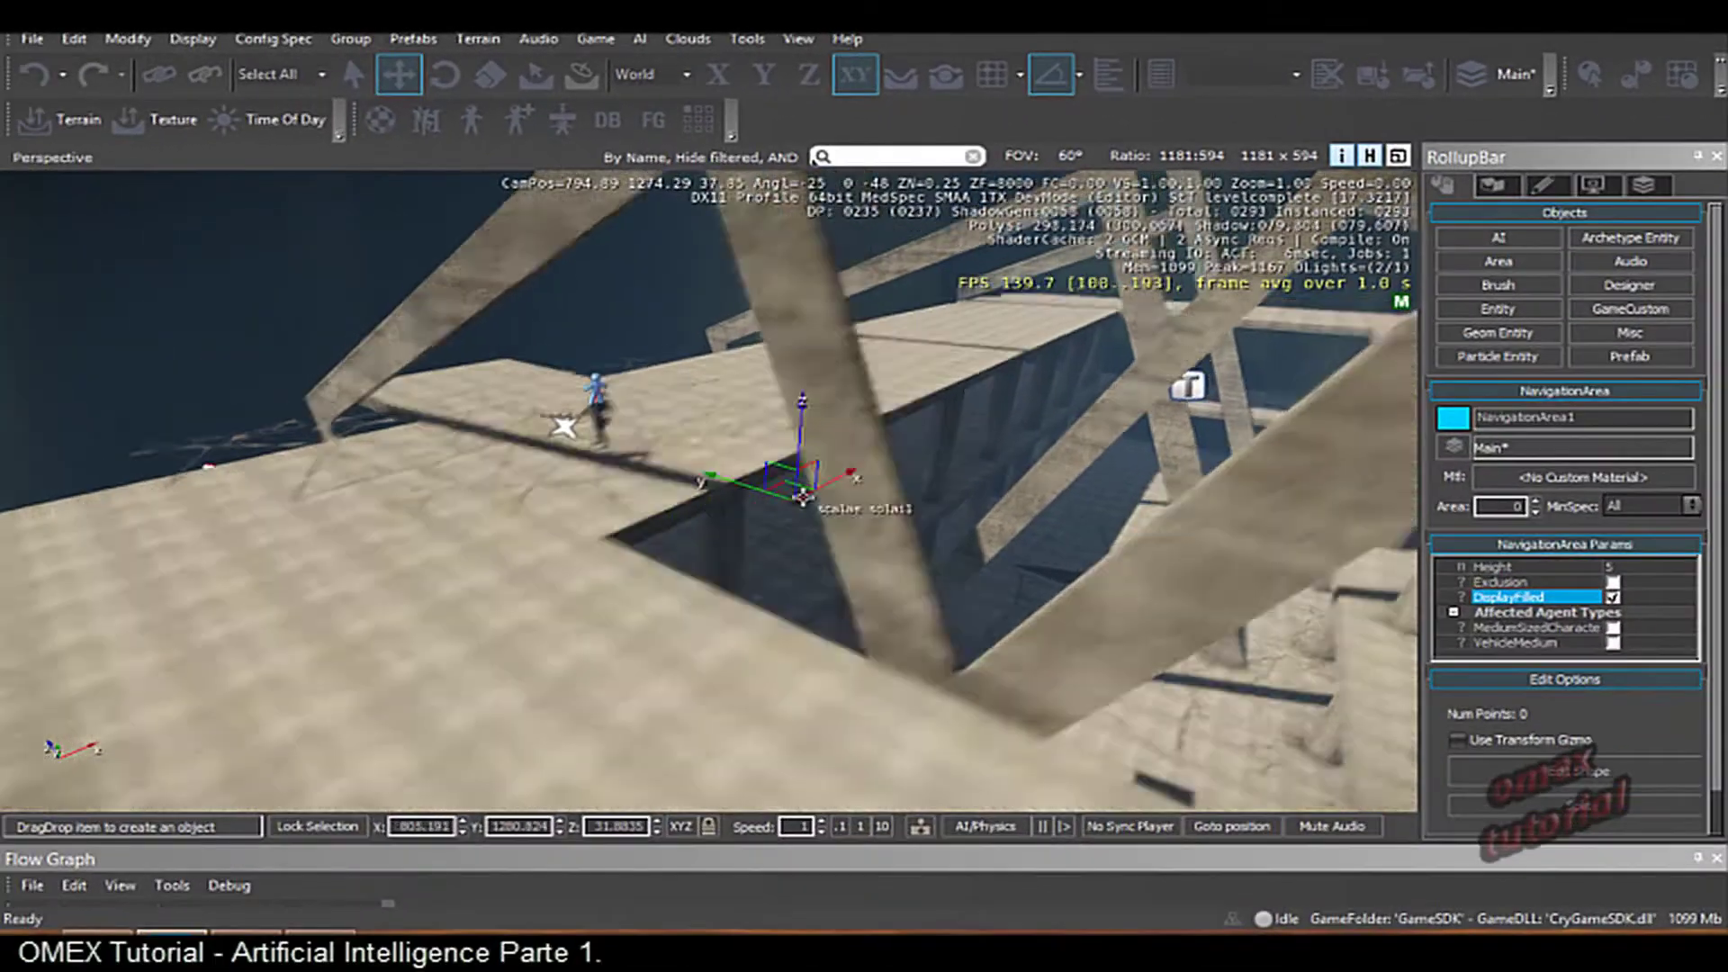
- Turn on Snap to Objects and place the area's start point on the upper walkway
middle_click_drag(802, 496, 908, 410)
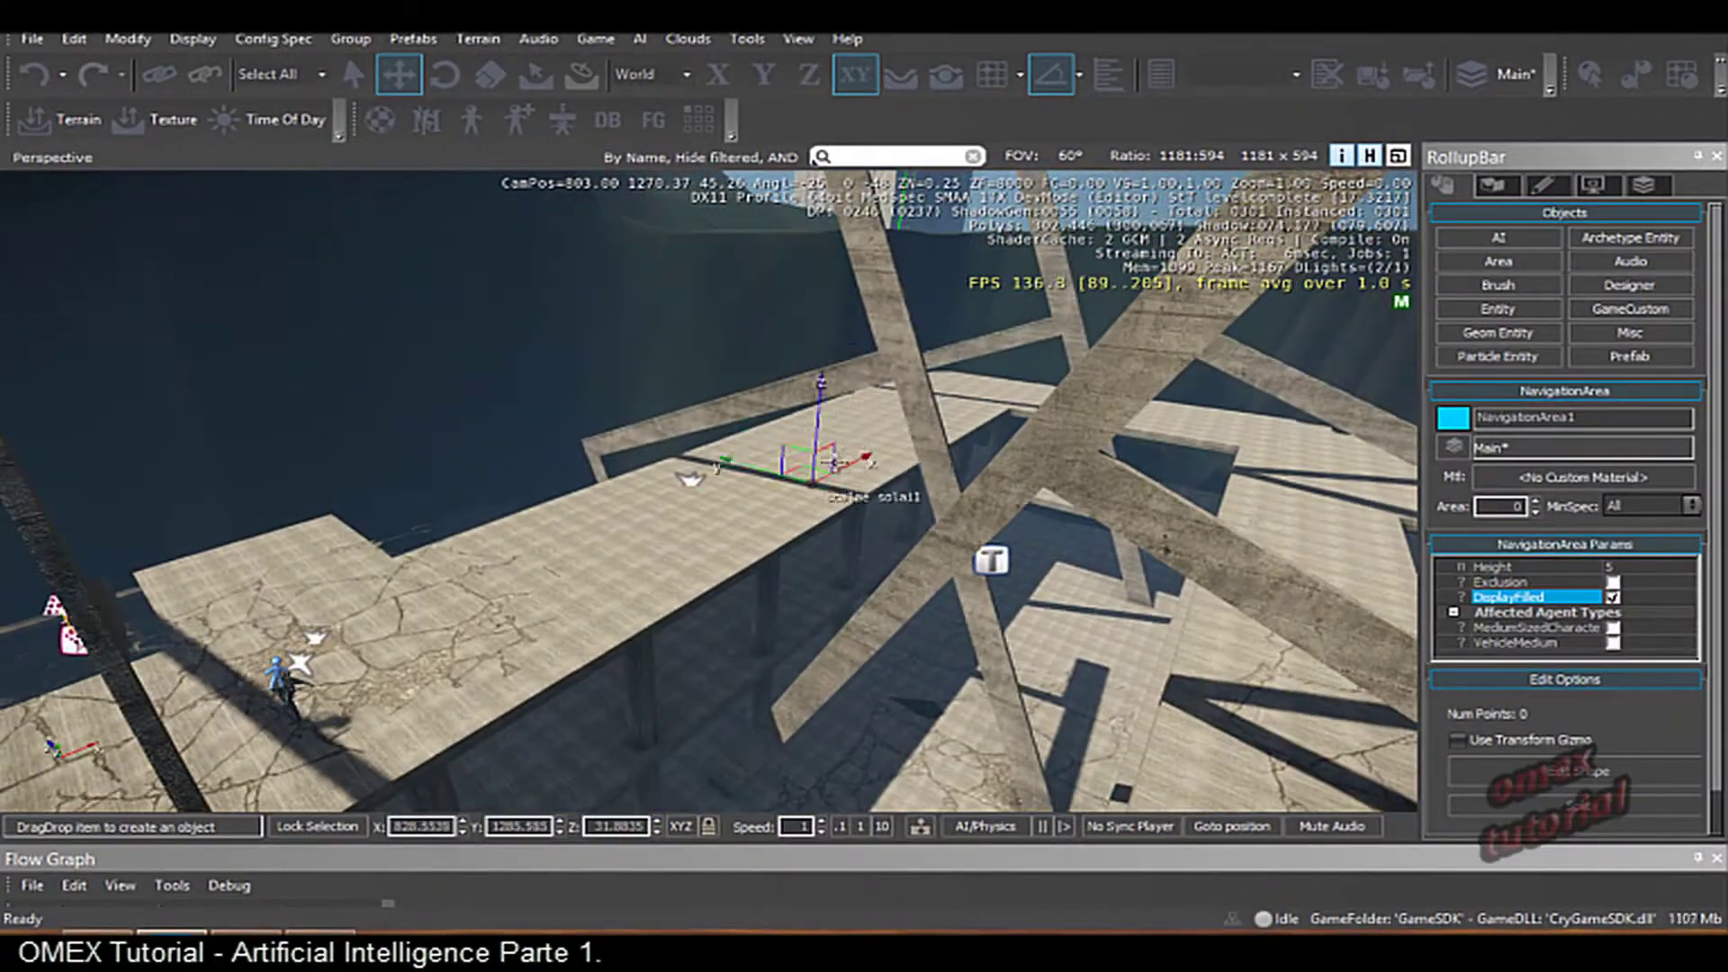
left_click(941, 85)
left_click_drag(311, 753, 591, 498)
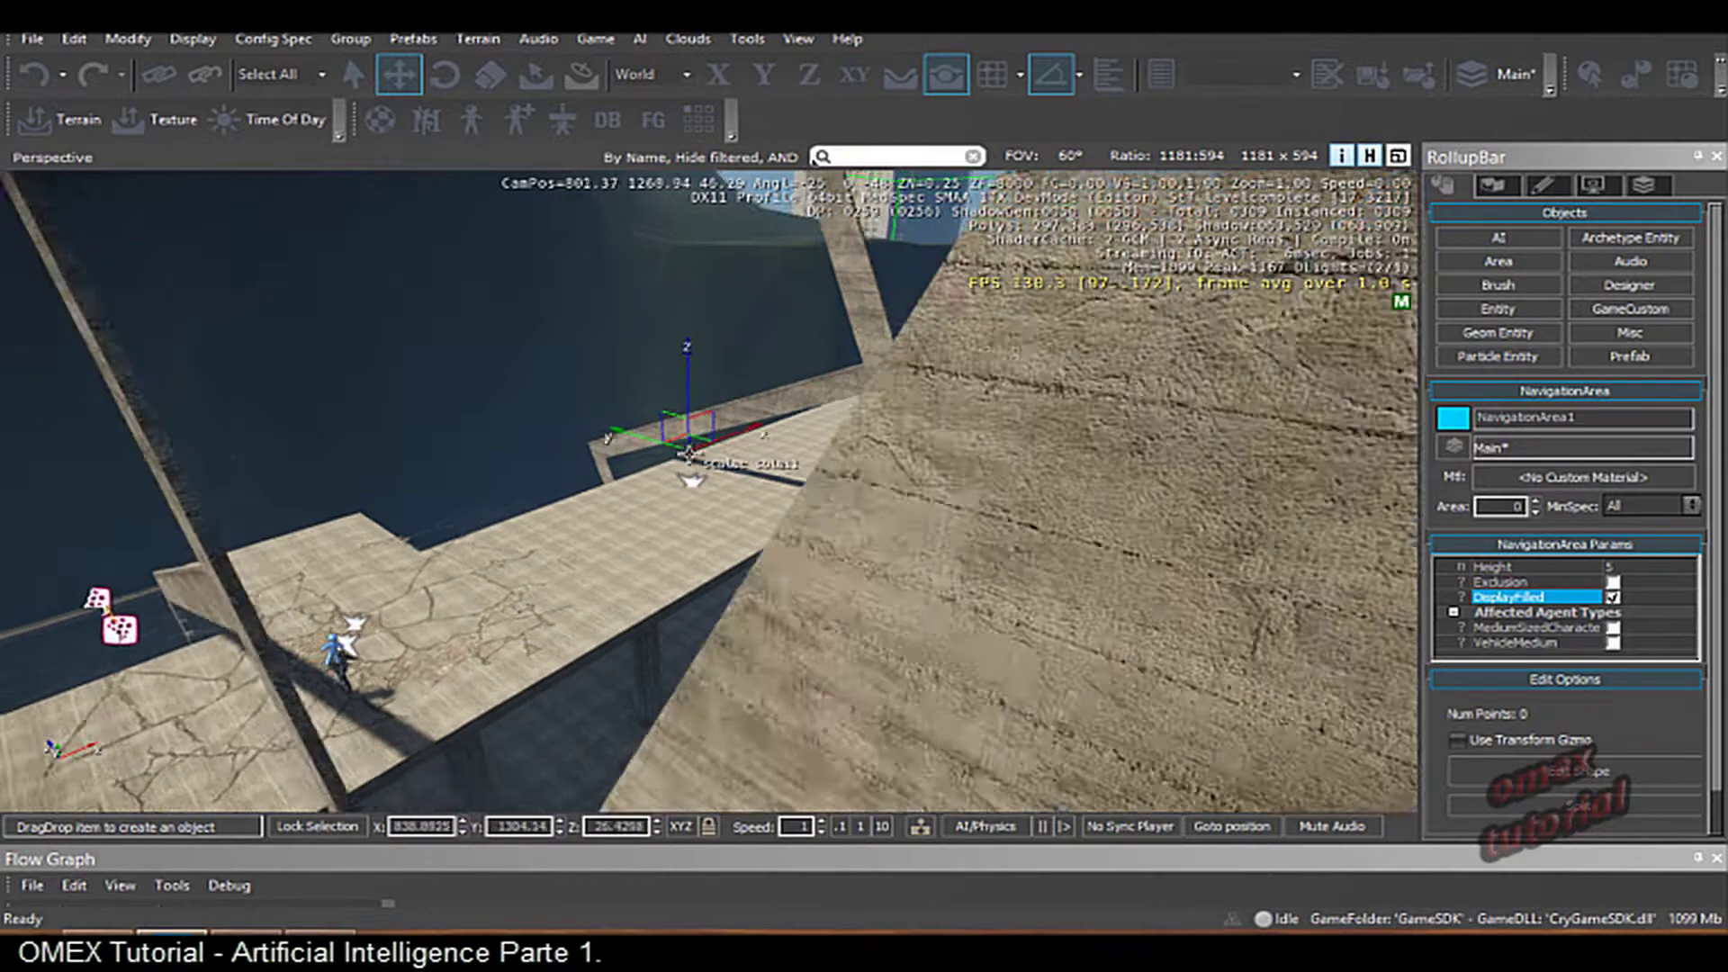
middle_click_drag(591, 498, 444, 664)
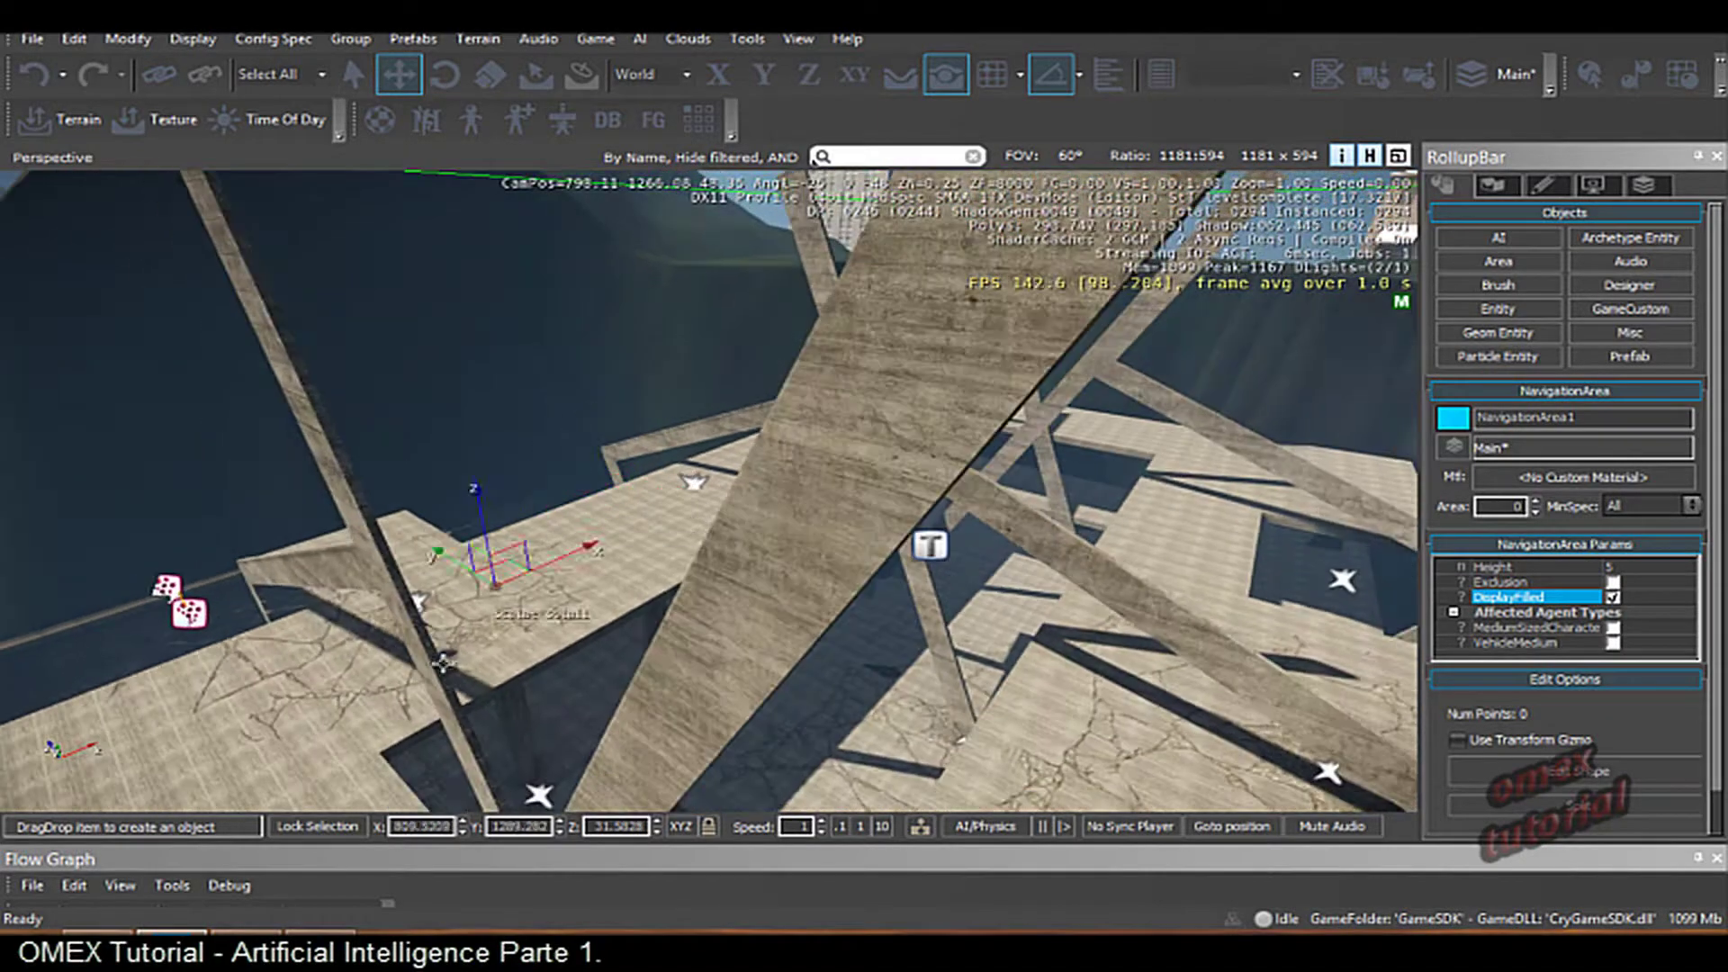
left_click_drag(338, 706, 524, 667)
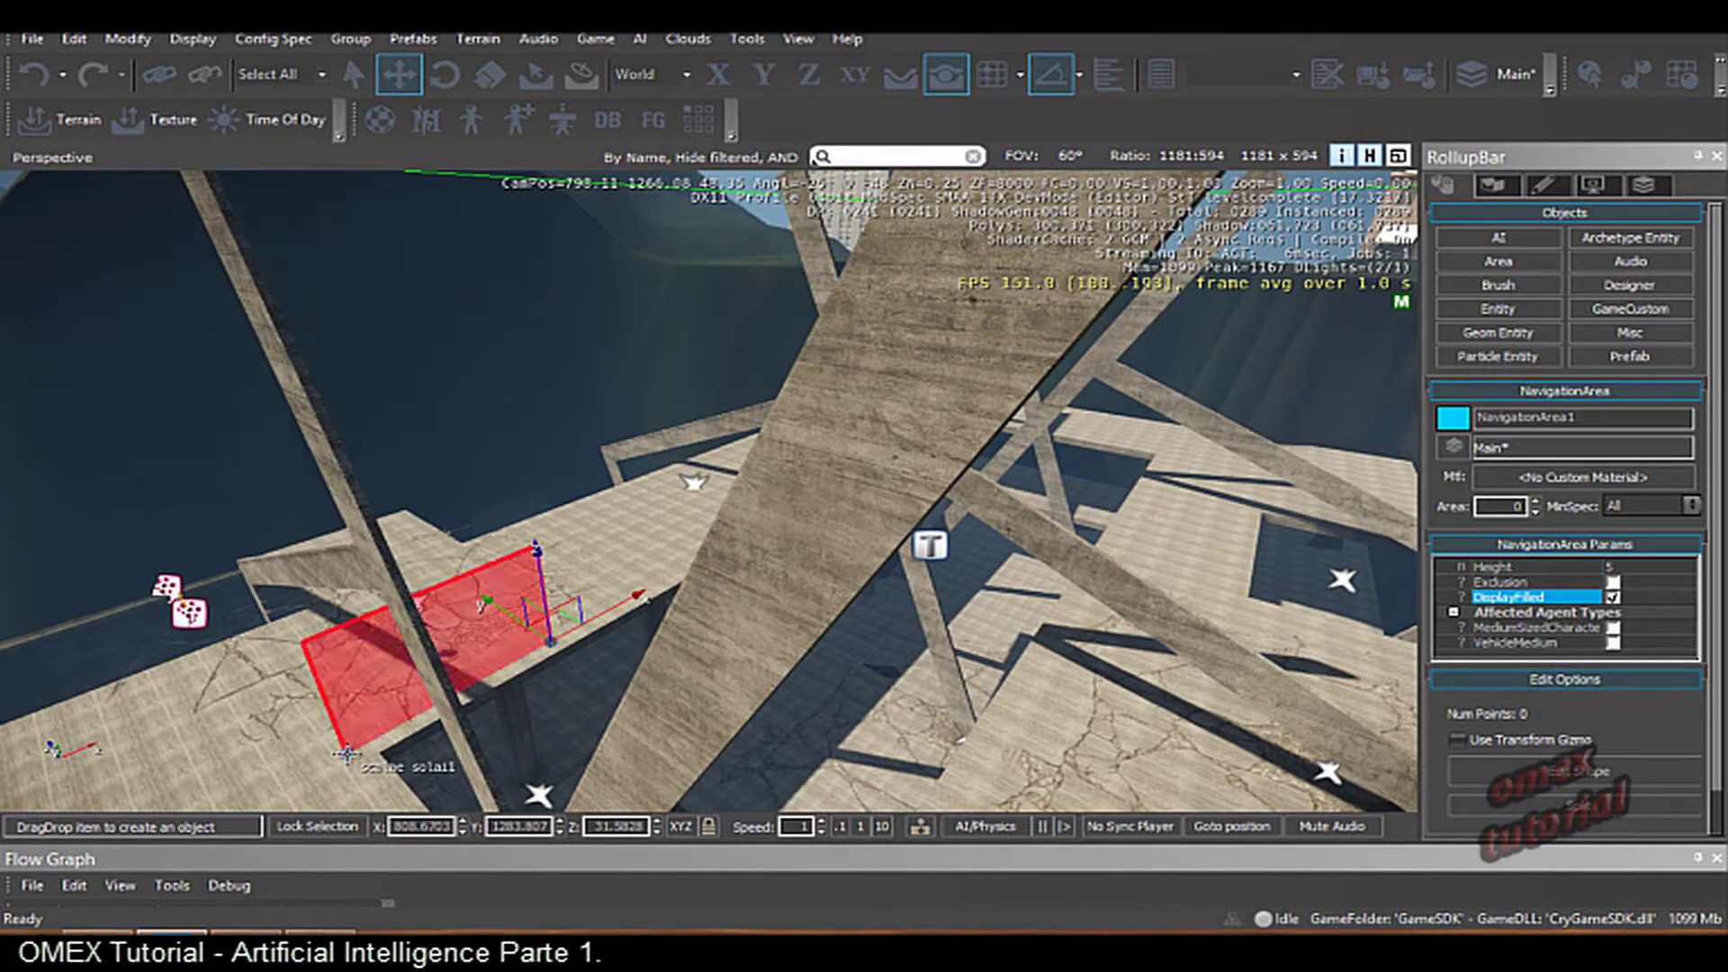
- Set the first three corners of the navigation area along the walkway
scroll(450, 765, "down", 3)
scroll(541, 792, "down", 2)
scroll(542, 792, "down", 2)
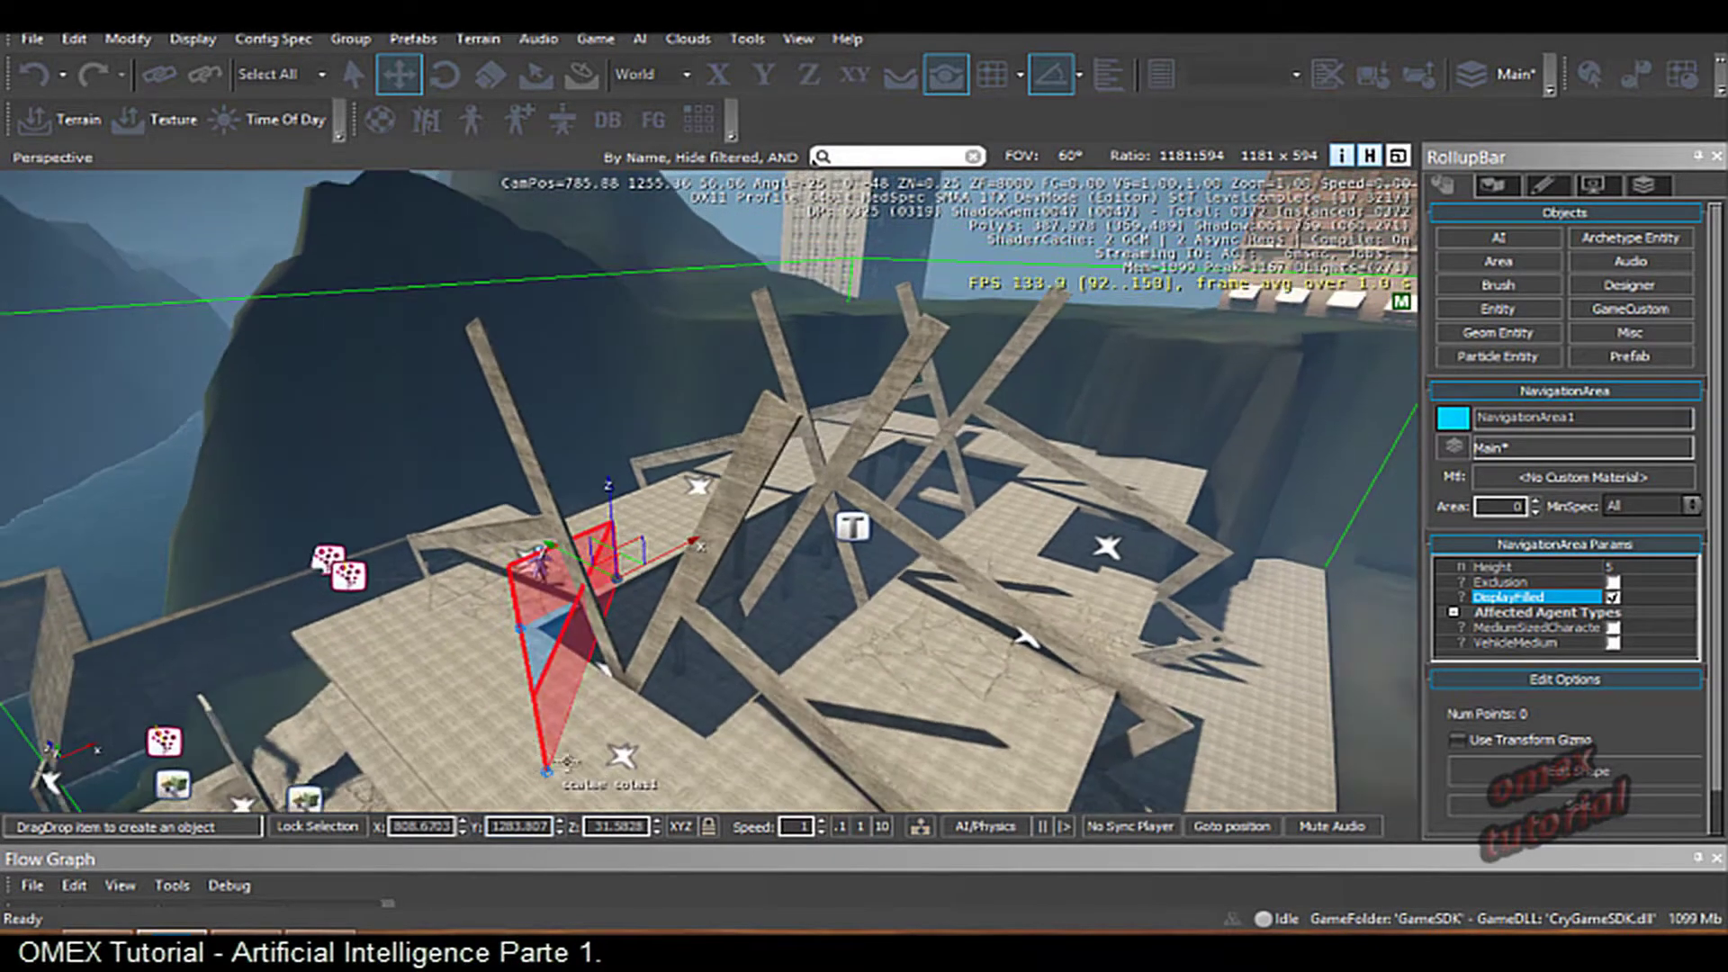
left_click(705, 755)
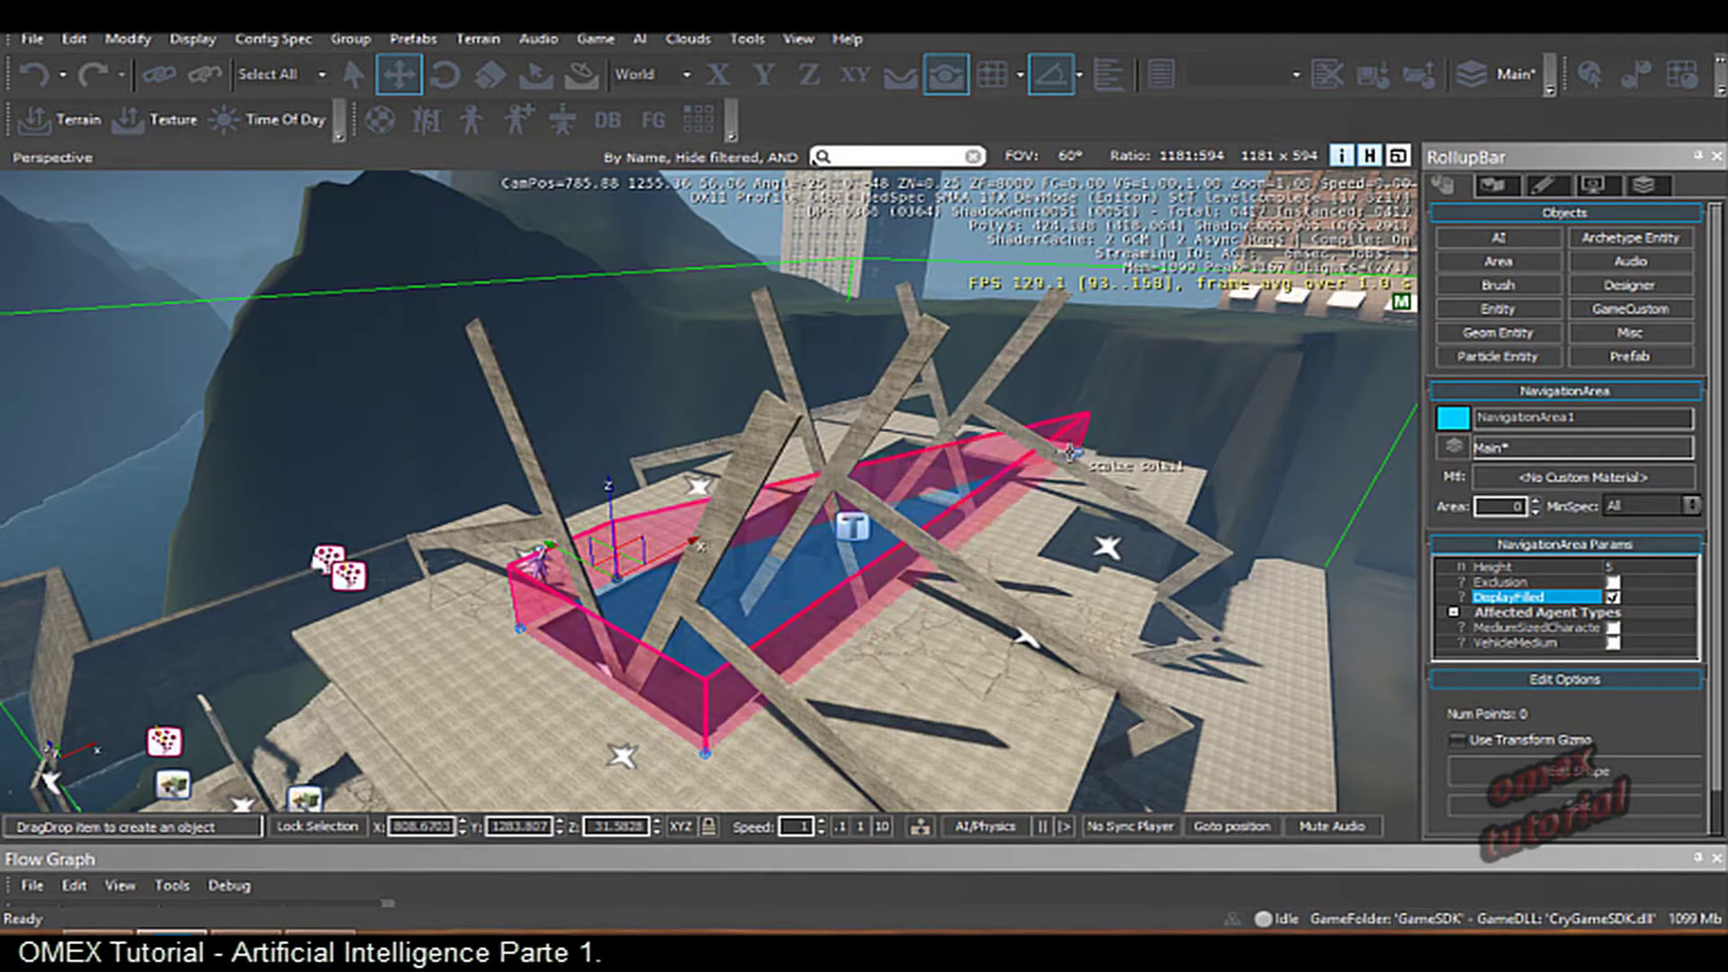
left_click(1063, 447)
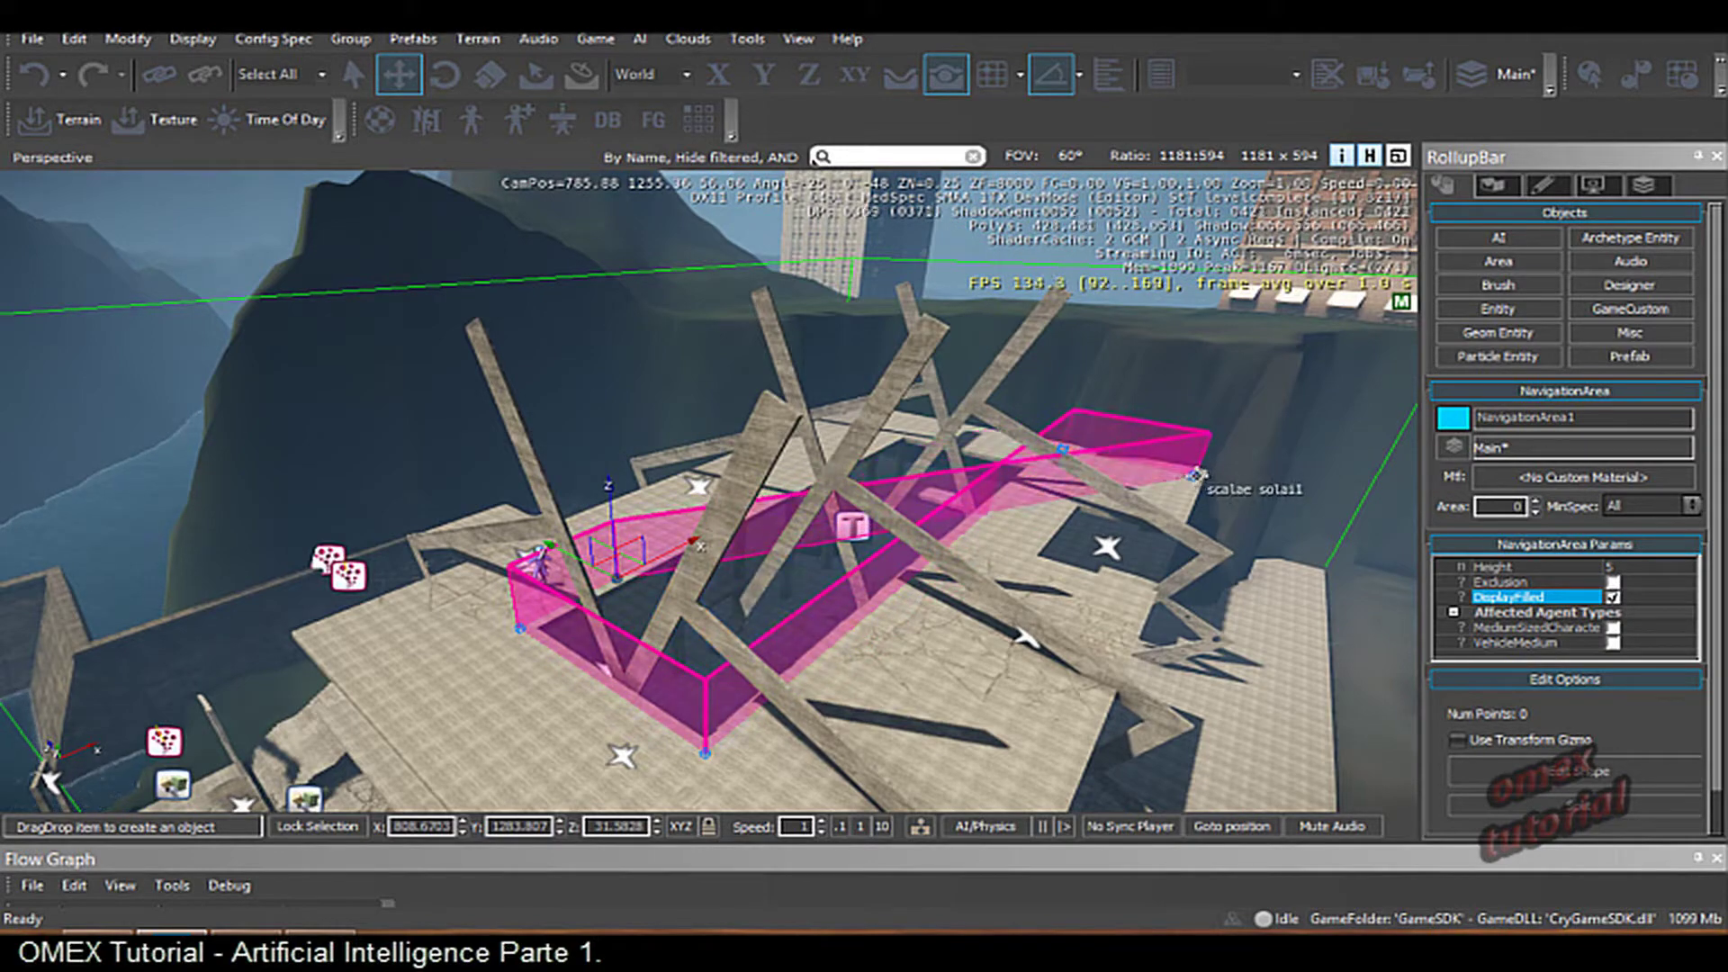
left_click(1200, 469)
- Add the remaining corners and close the 8-point navigation area outline
scroll(991, 707, "down", 3)
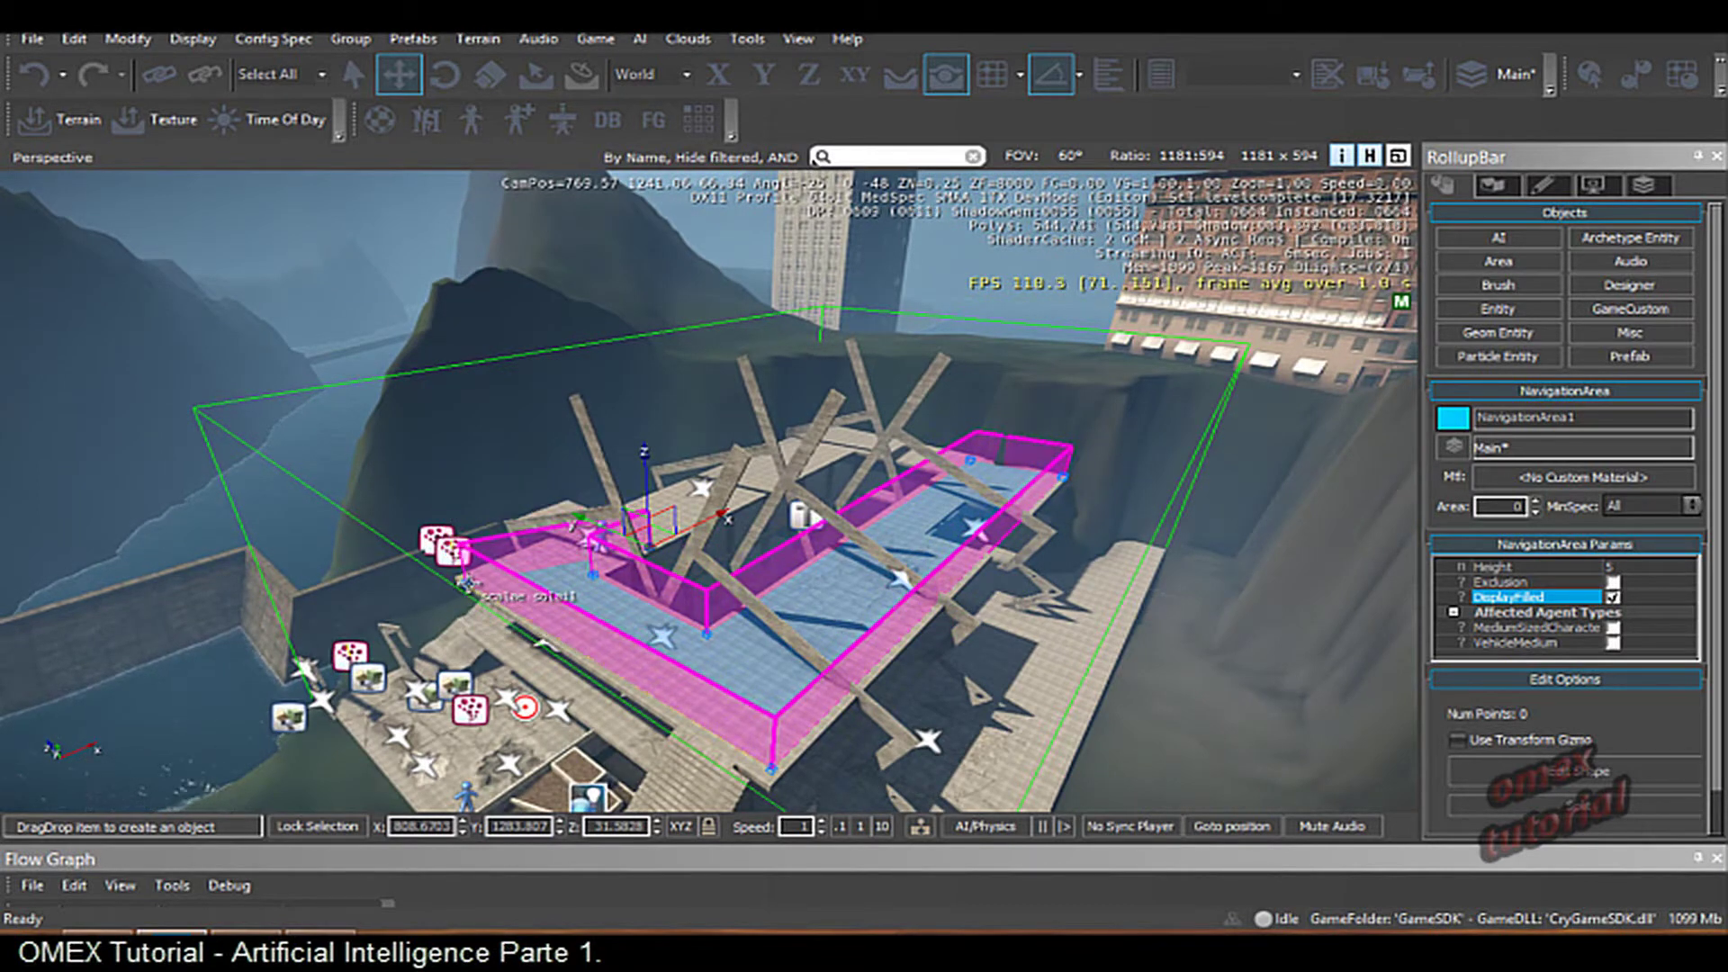
scroll(987, 619, "up", 5)
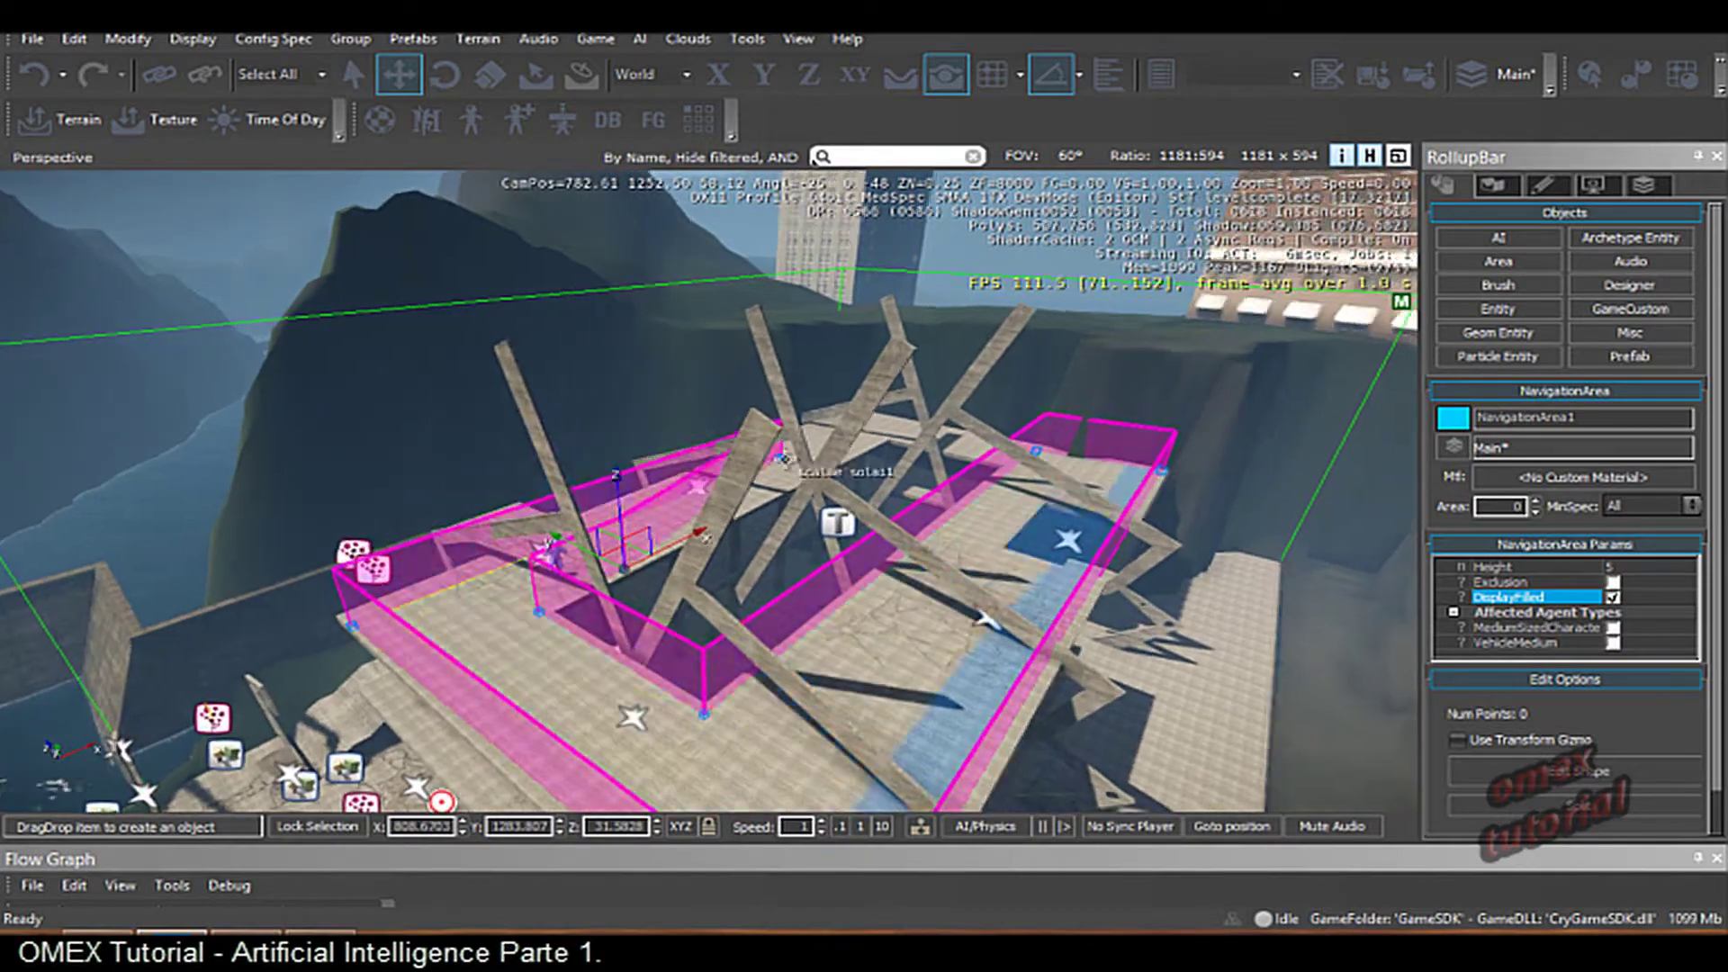
scroll(783, 459, "up", 3)
scroll(783, 459, "up", 3)
scroll(783, 460, "up", 3)
scroll(781, 457, "up", 3)
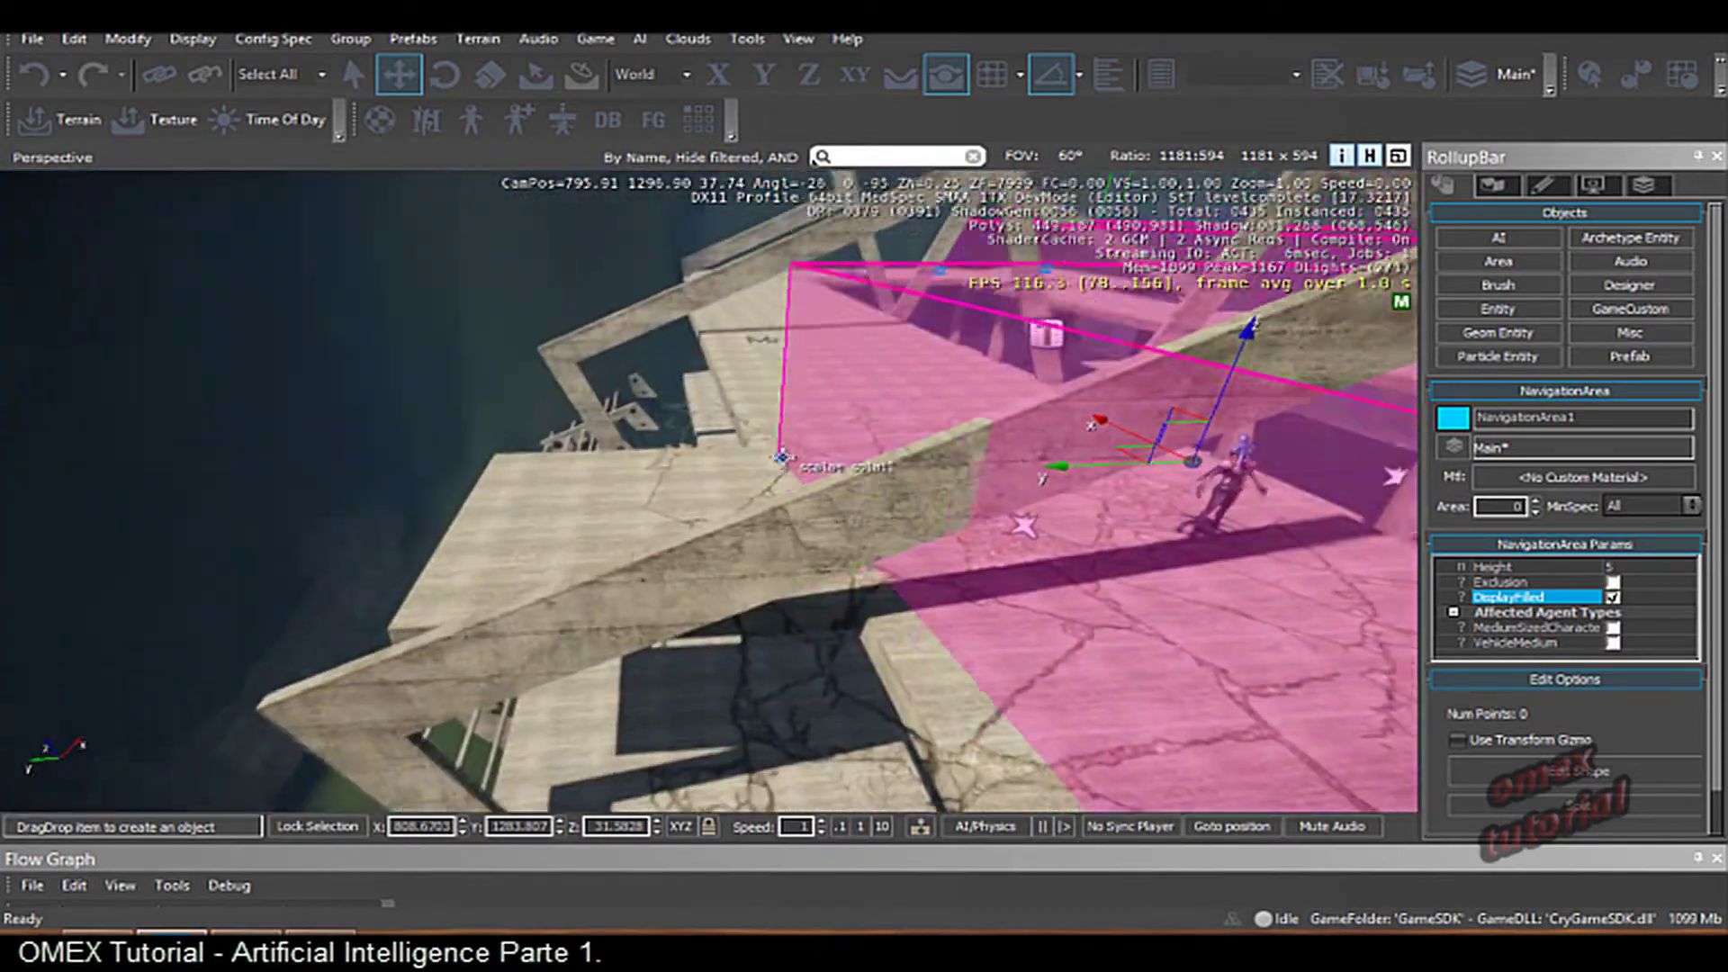
right_click_drag(782, 458, 944, 516)
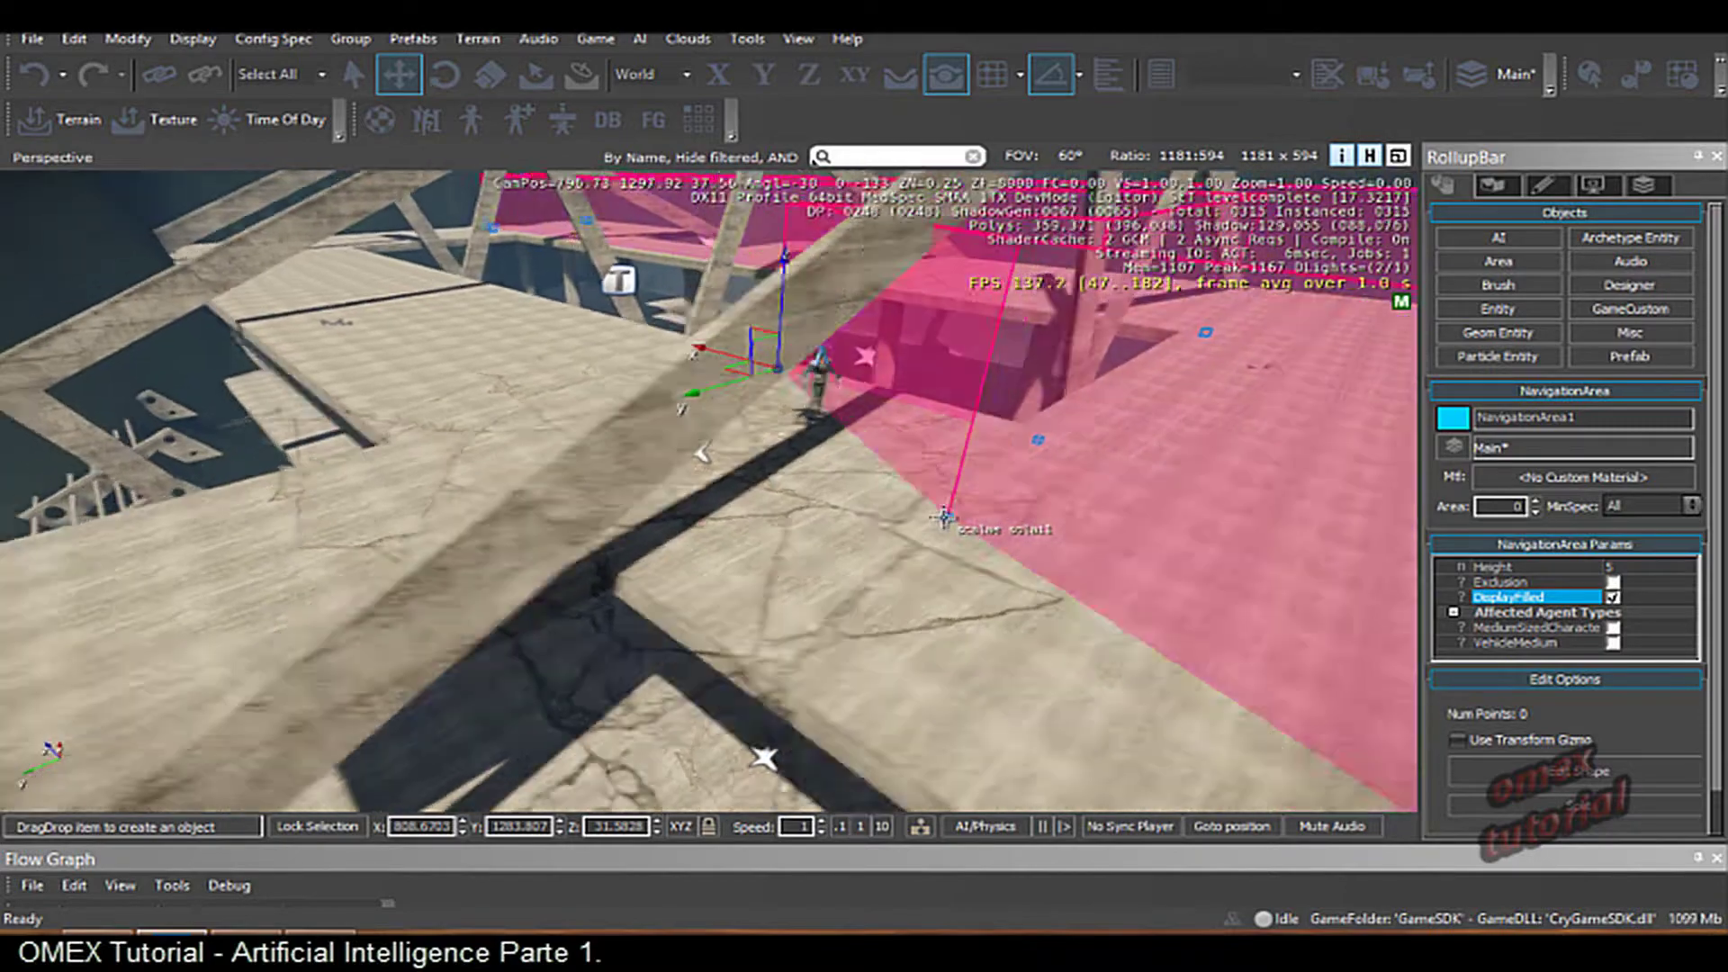
key("a")
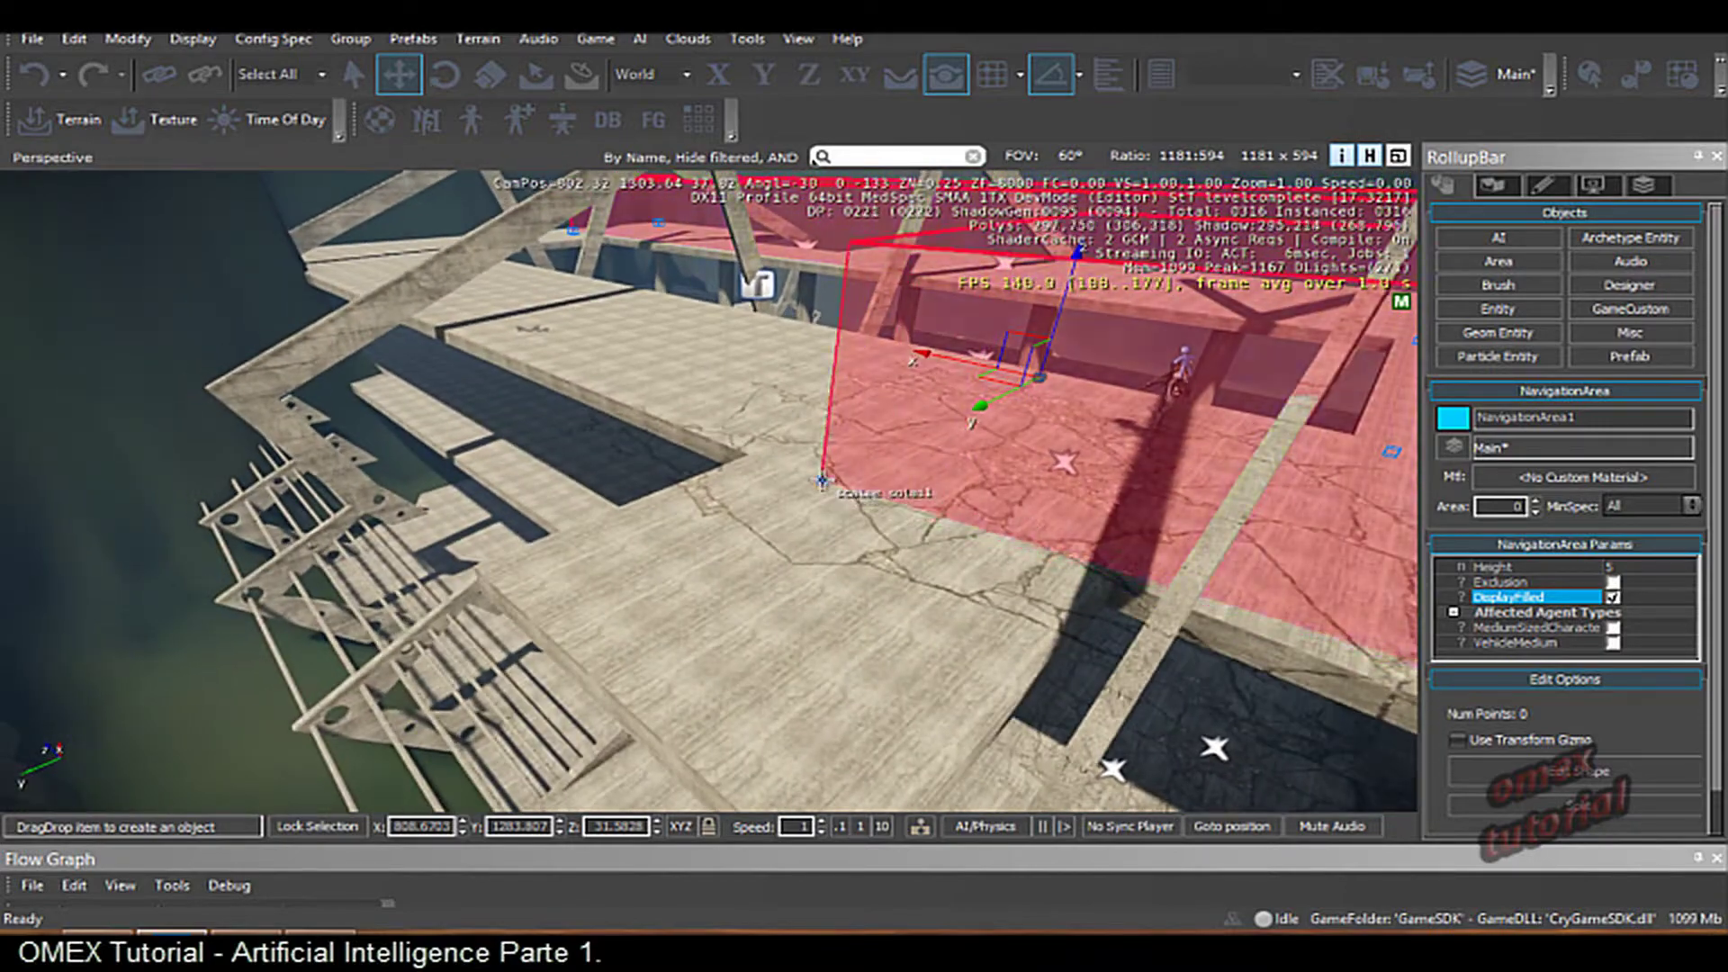
double_click(823, 467)
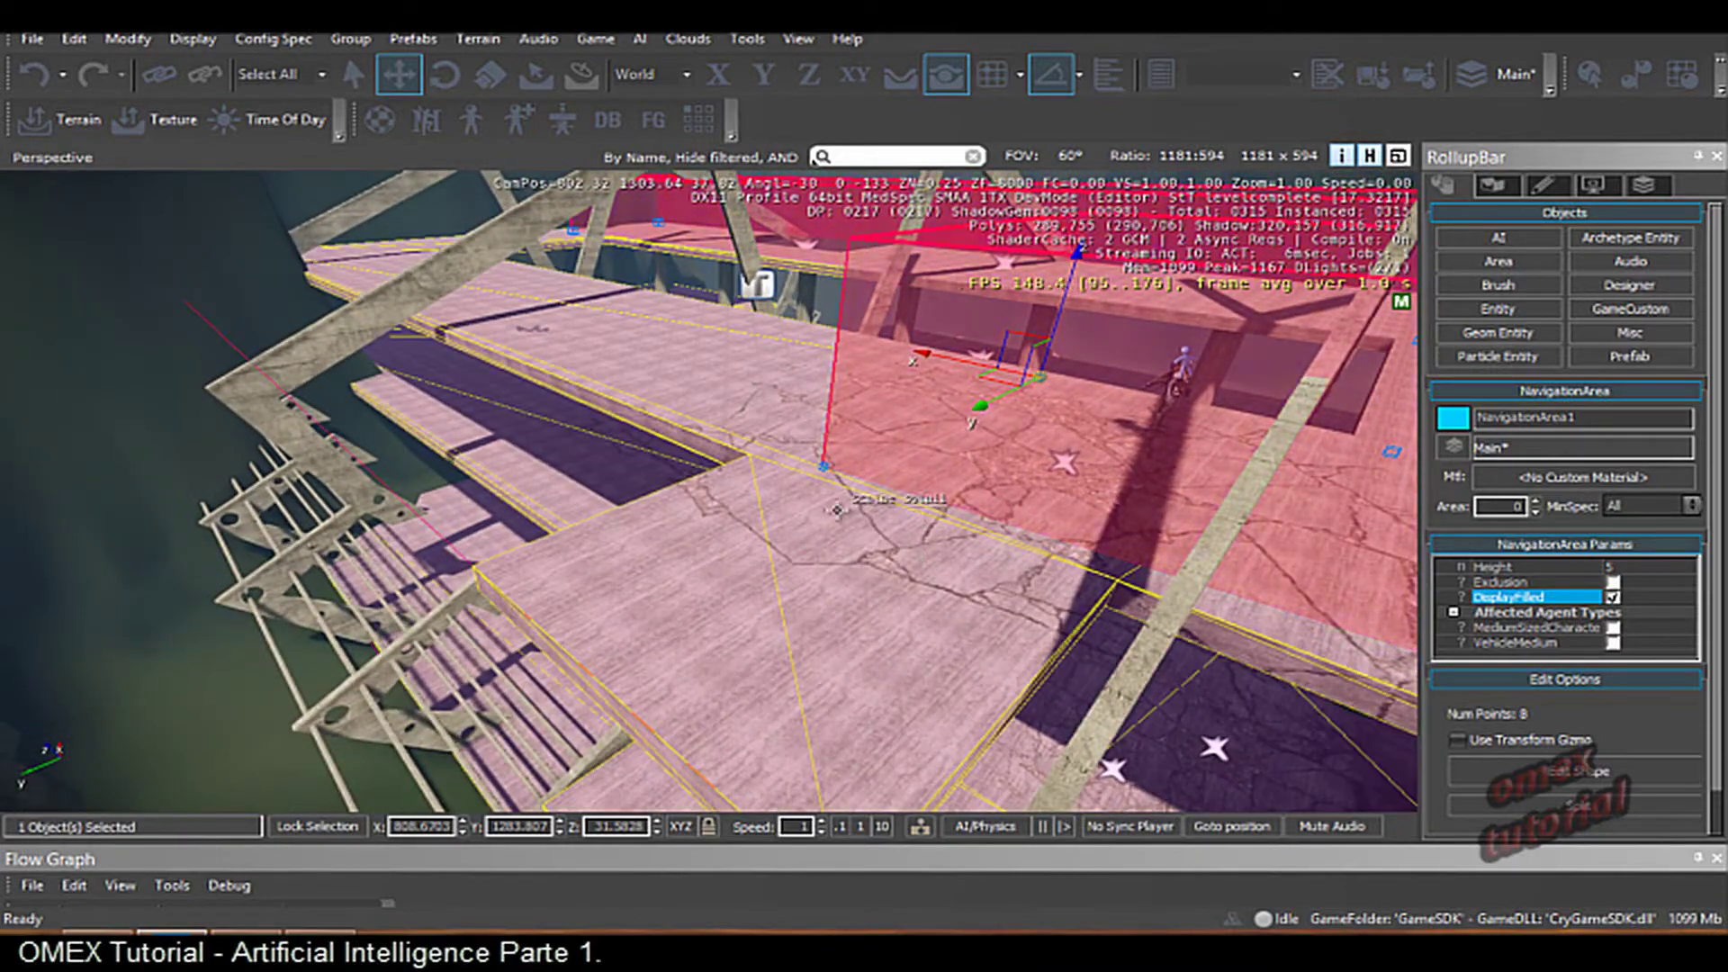
- Inspect the finished navigation area and select the Human3 character
right_click_drag(823, 467, 966, 498)
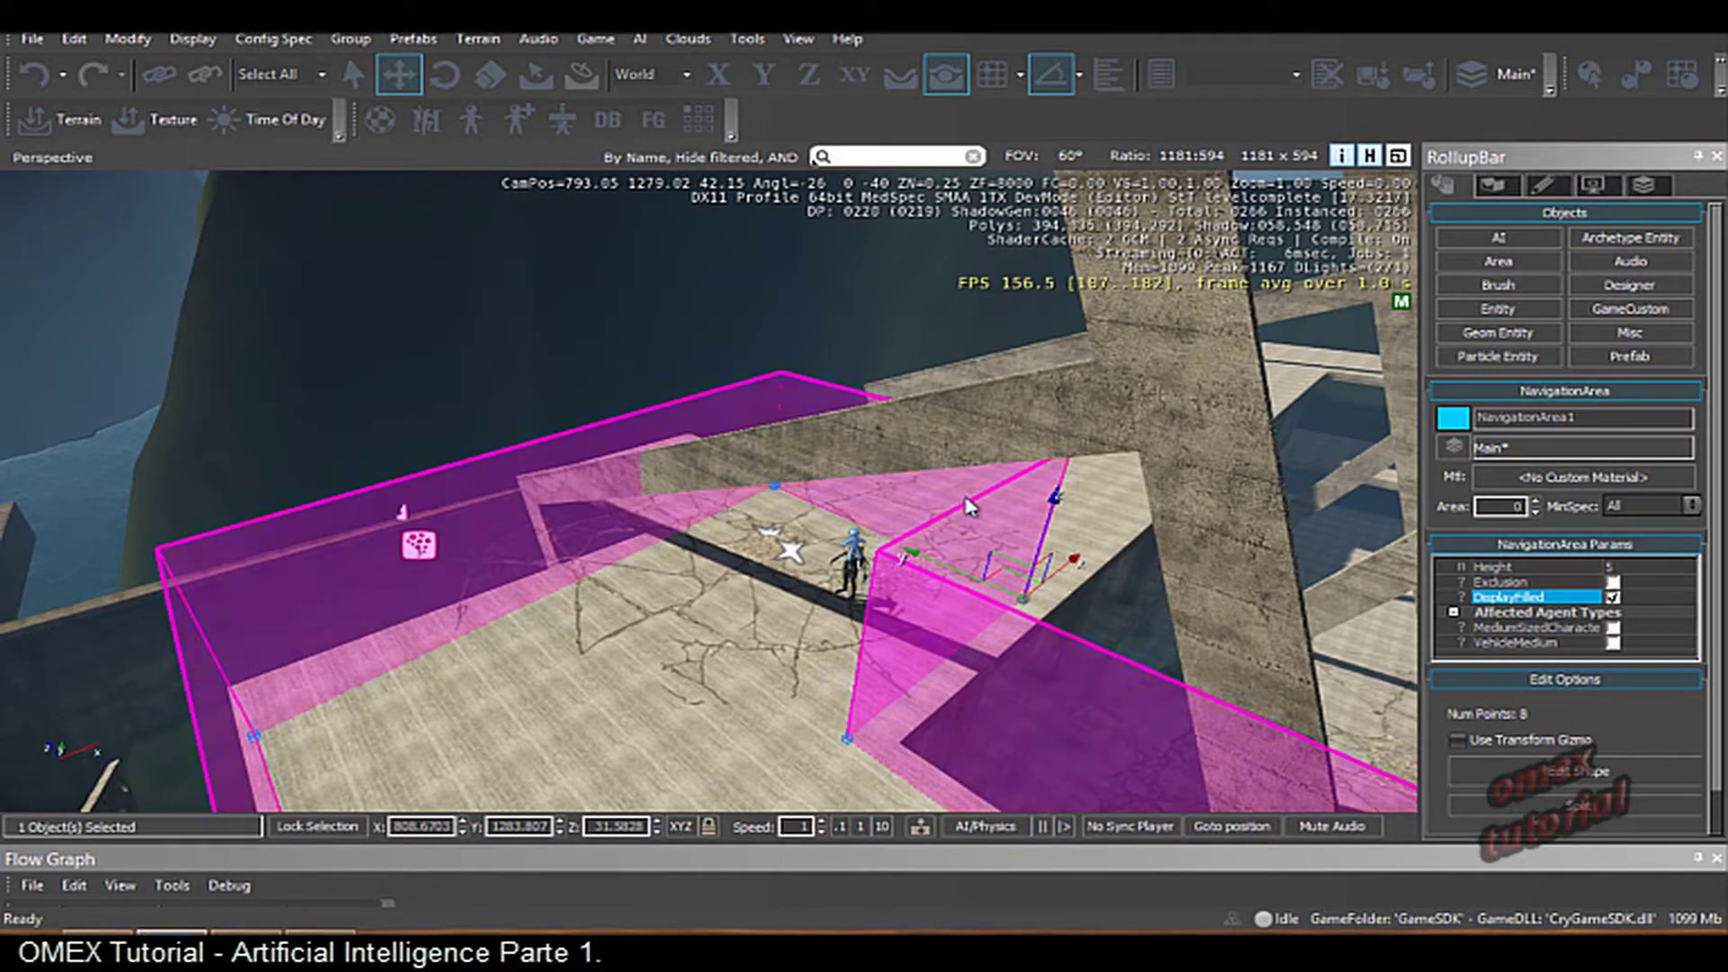
right_click_drag(966, 505, 580, 559)
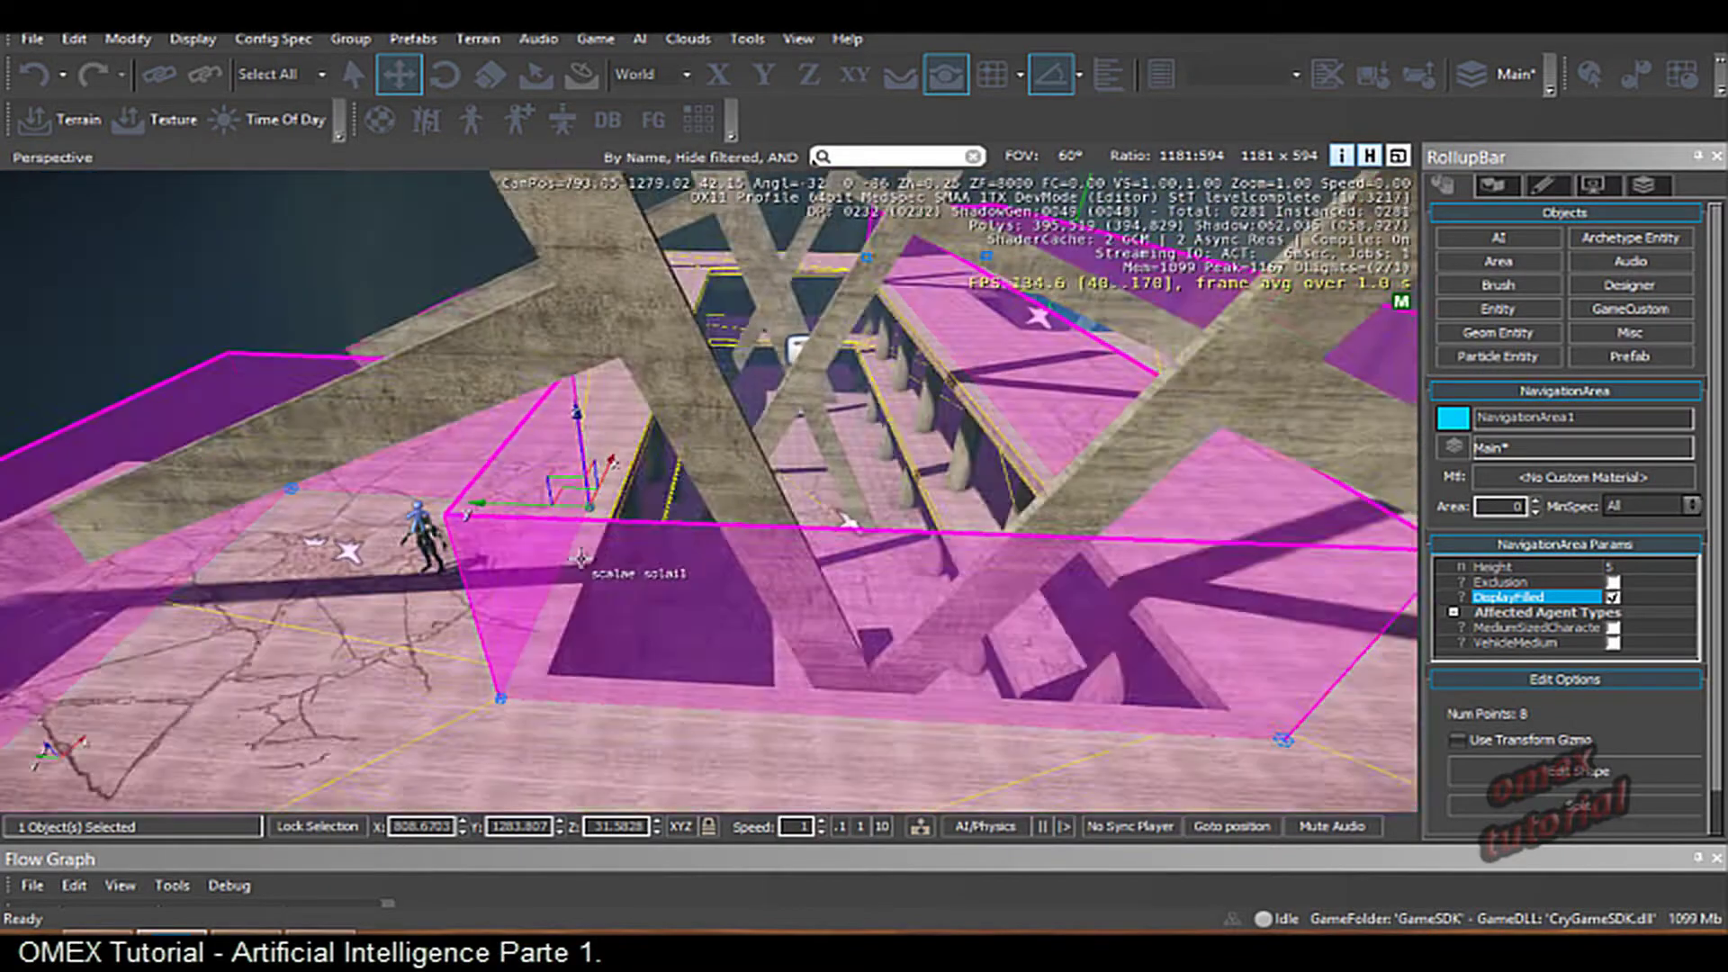
scroll(581, 559, "up", 5)
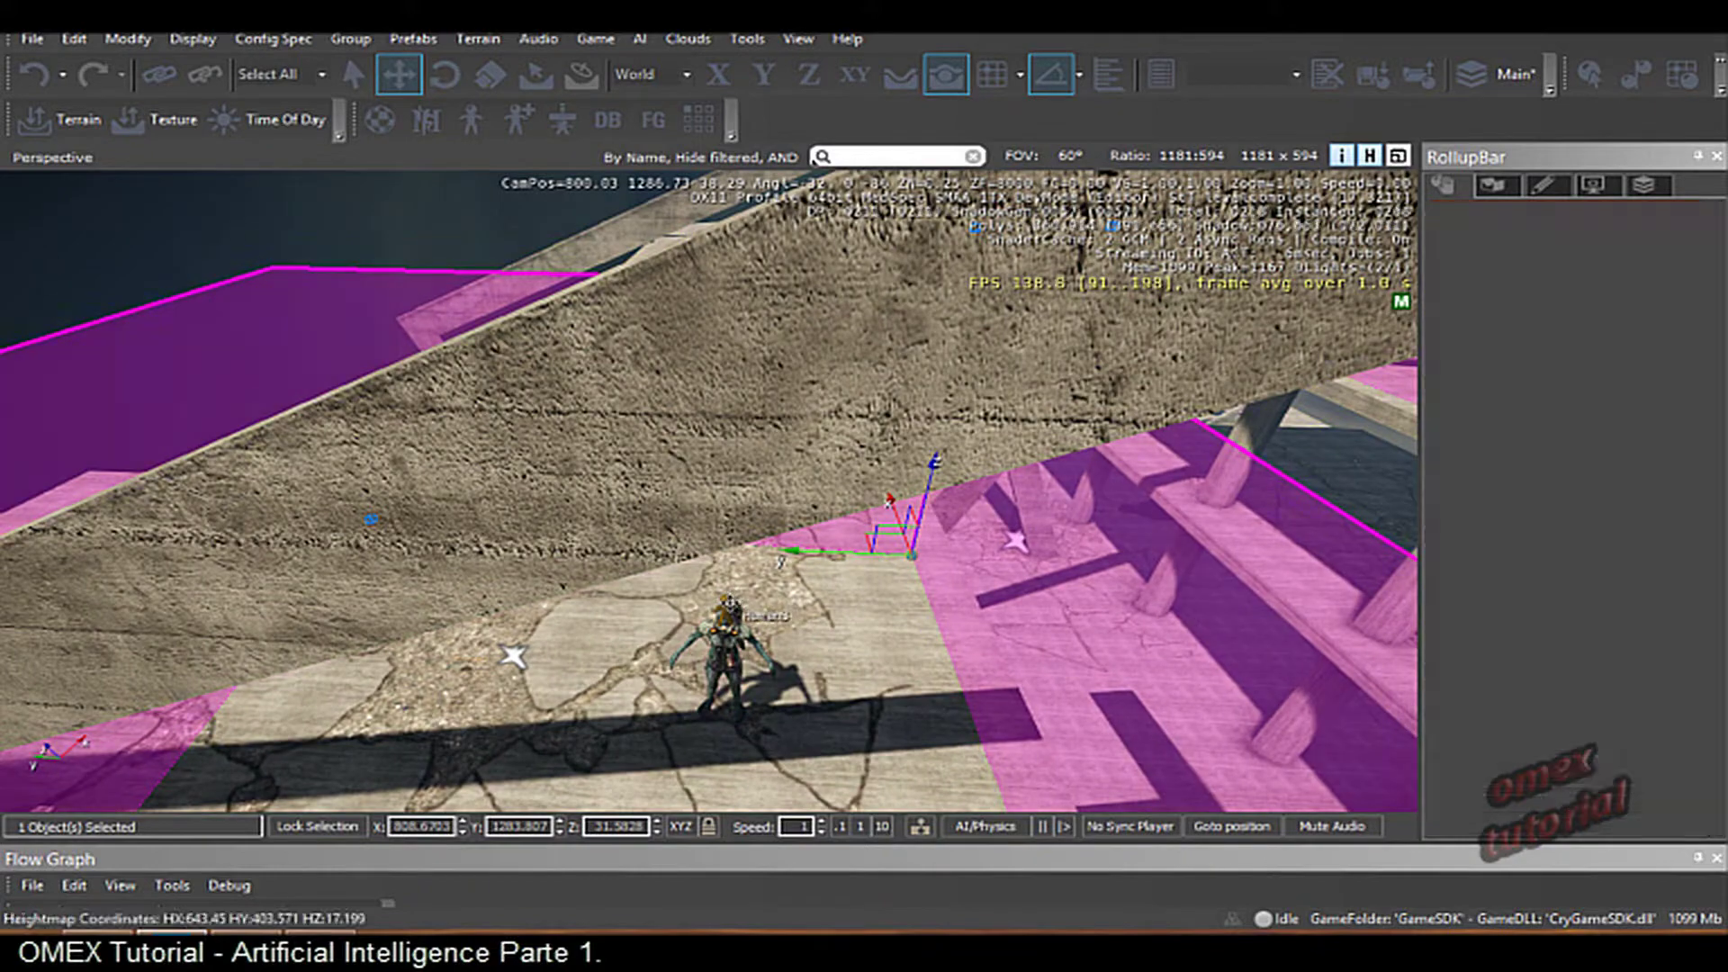
left_click(720, 648)
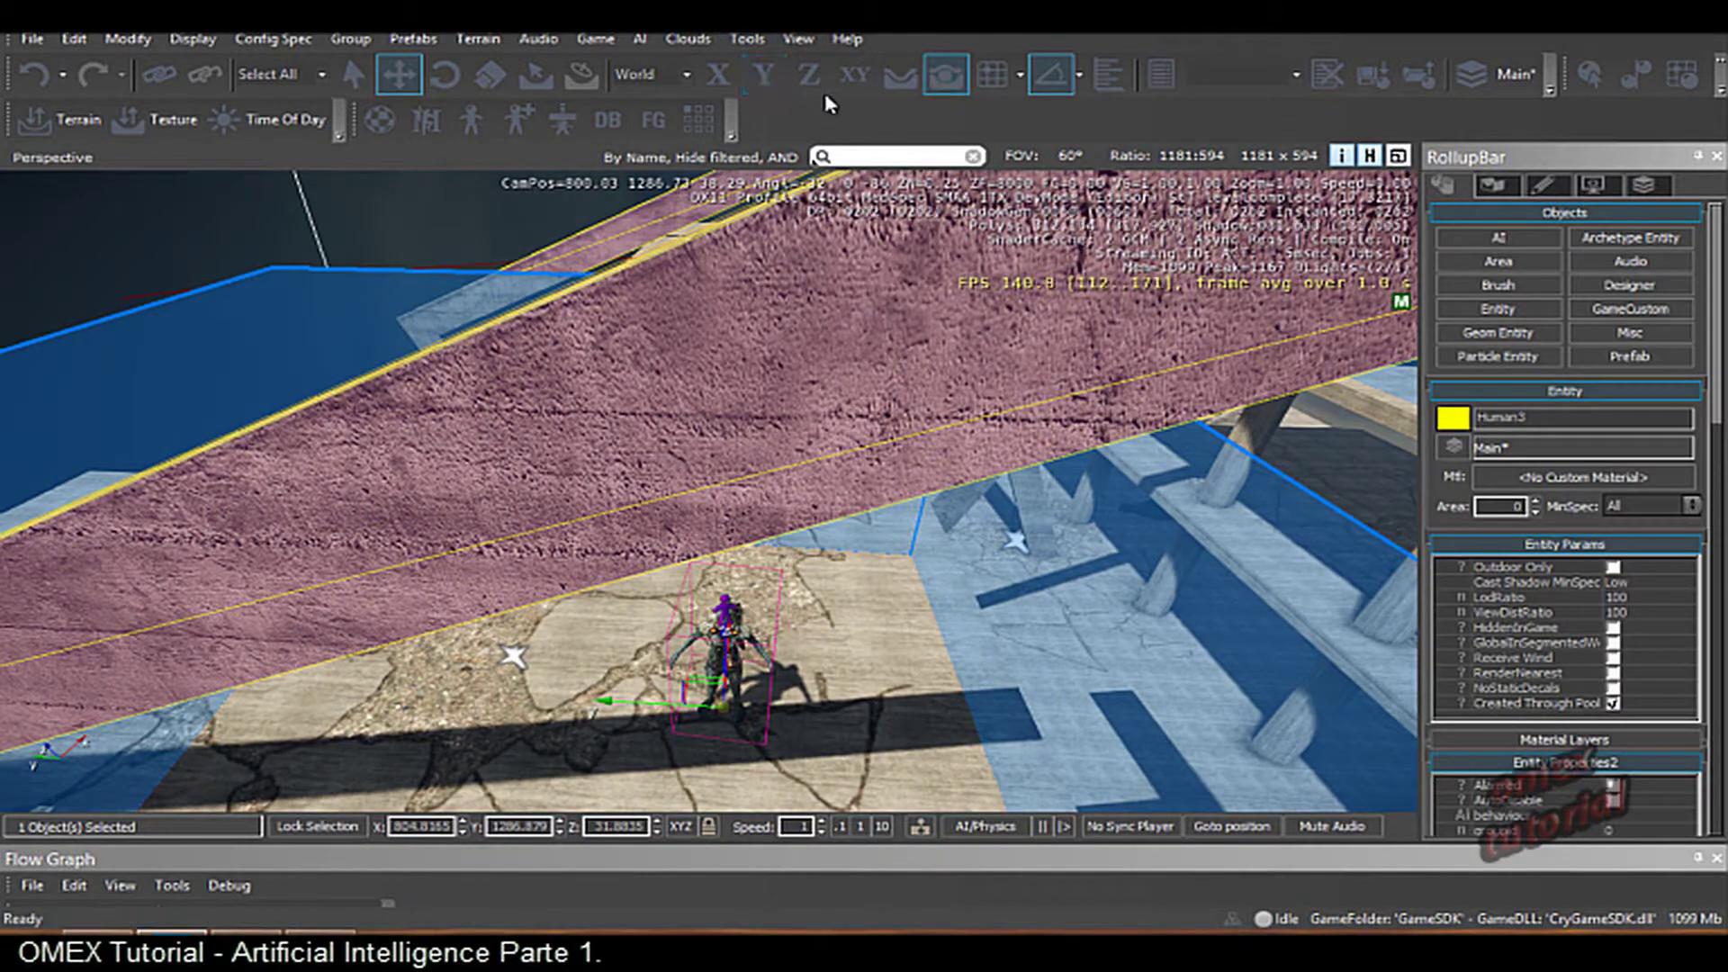
- Switch to View-relative coordinates, pick the Rotate tool, and swing the view around Human3
left_click(687, 76)
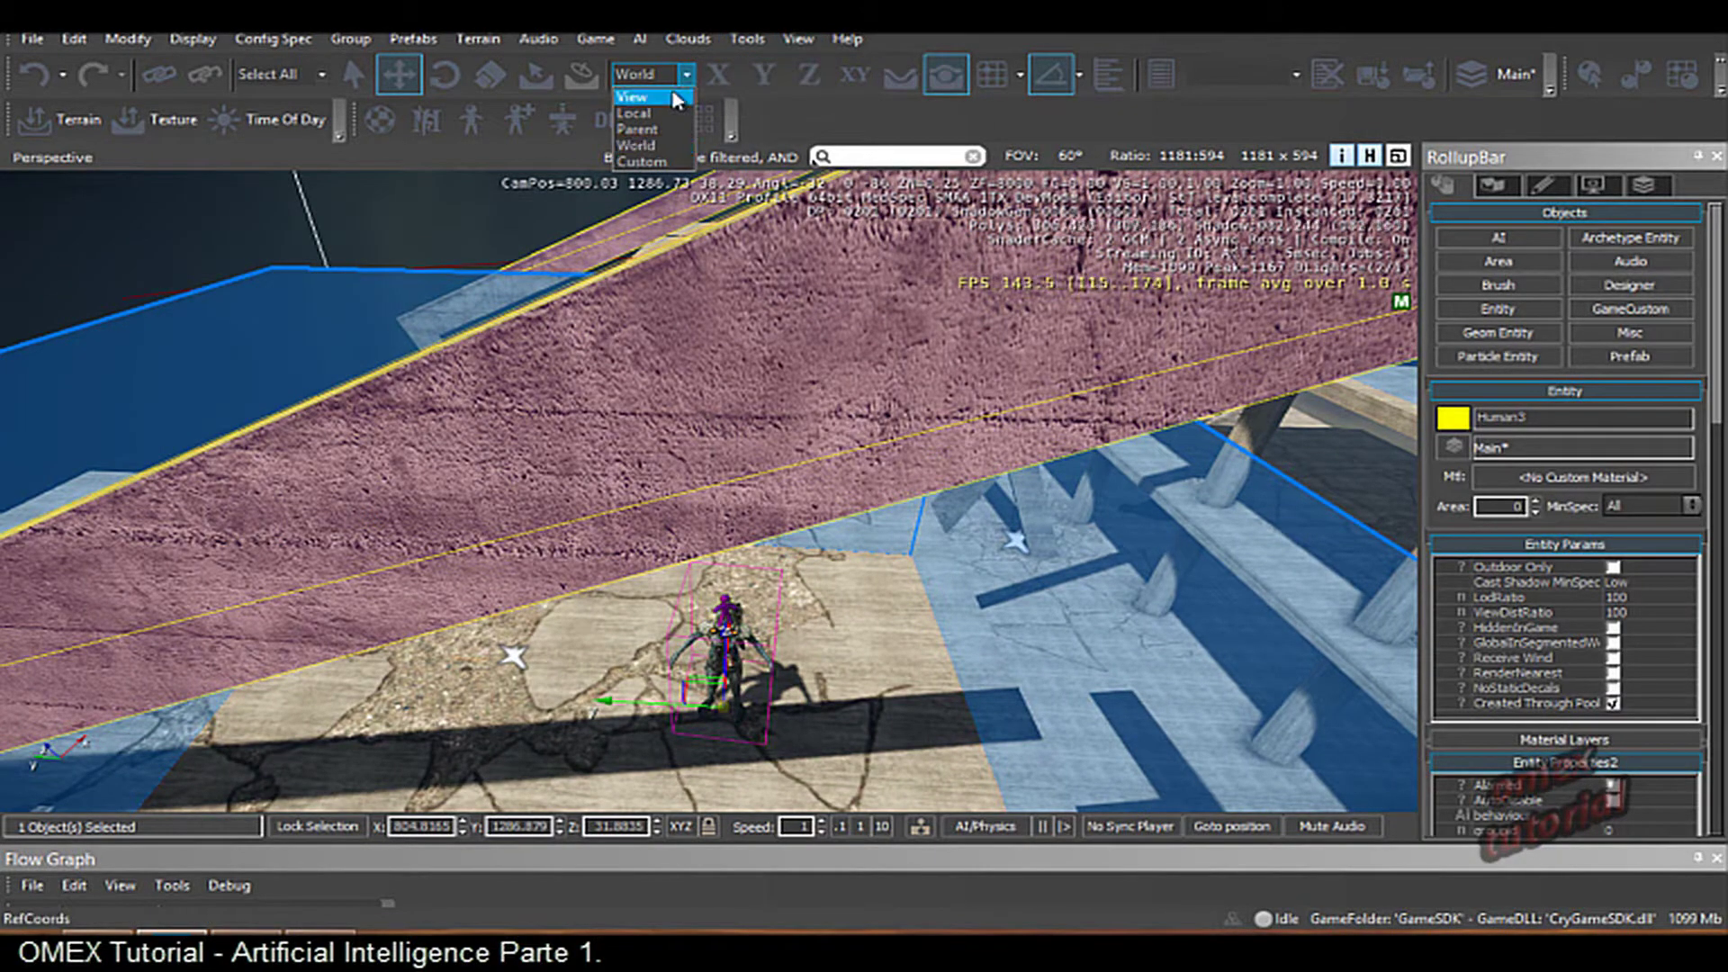
left_click(673, 97)
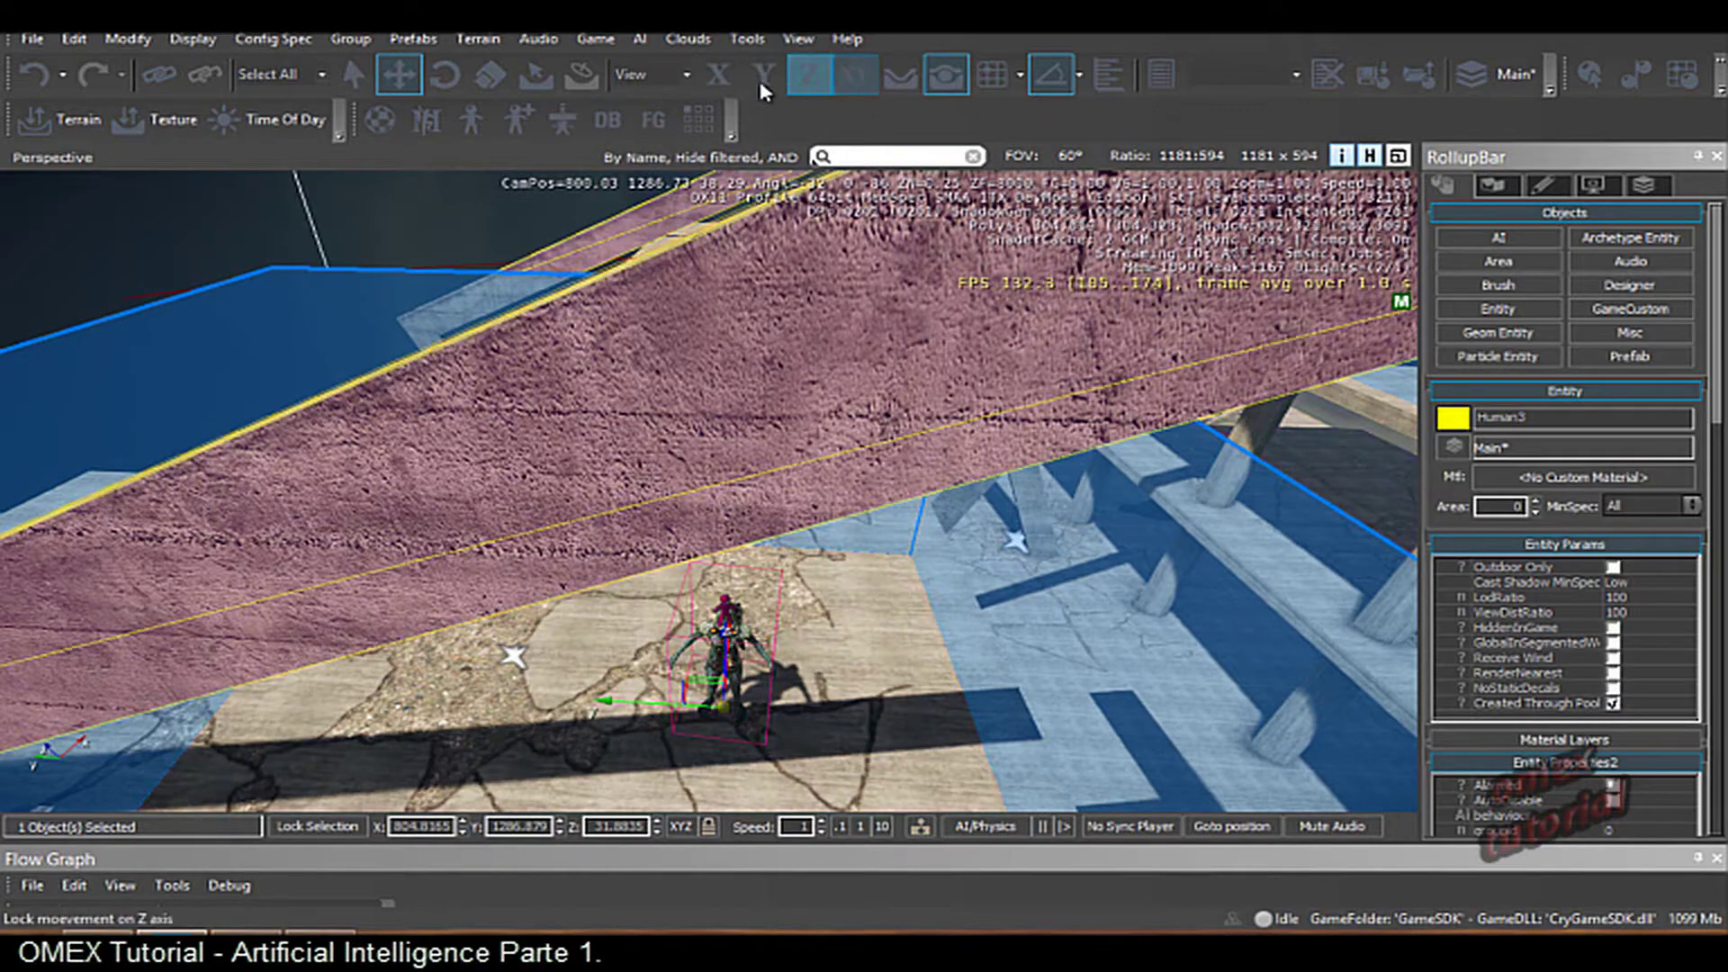
left_click(442, 79)
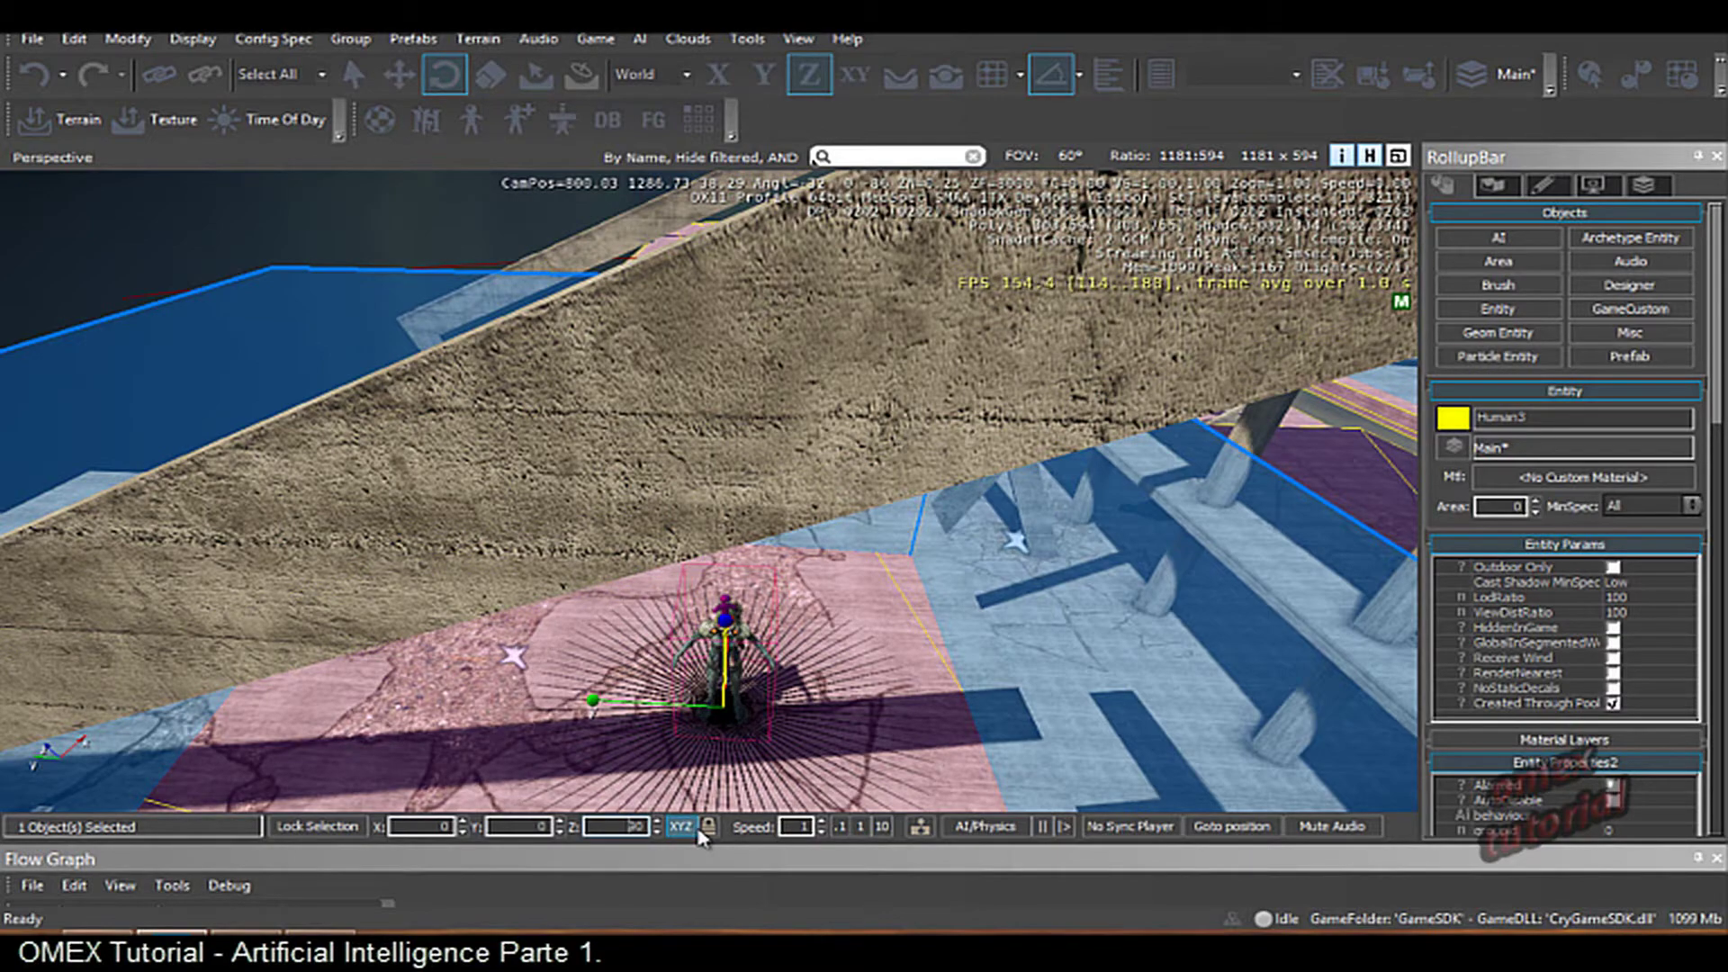
mouse_move(478, 664)
right_mouse_down()
mouse_move(971, 373)
mouse_move(1275, 396)
right_mouse_up()
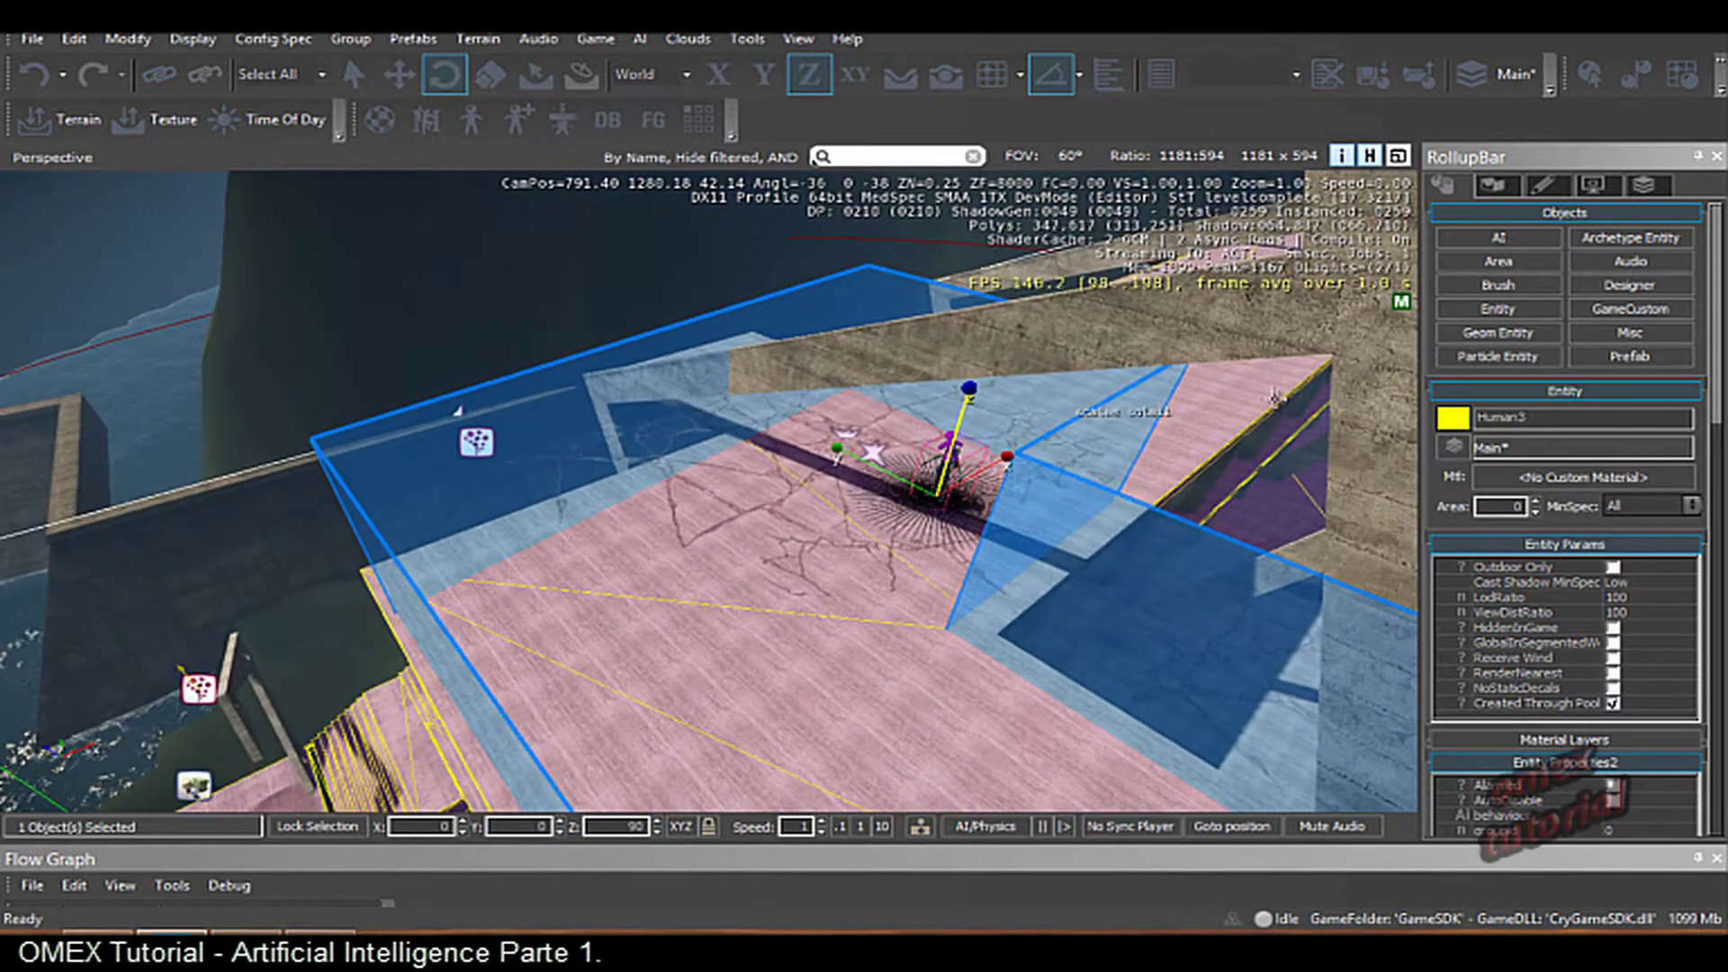
- Start a new AI TagPoint with Follow Terrain and Snap to Grid enabled
left_click(1503, 240)
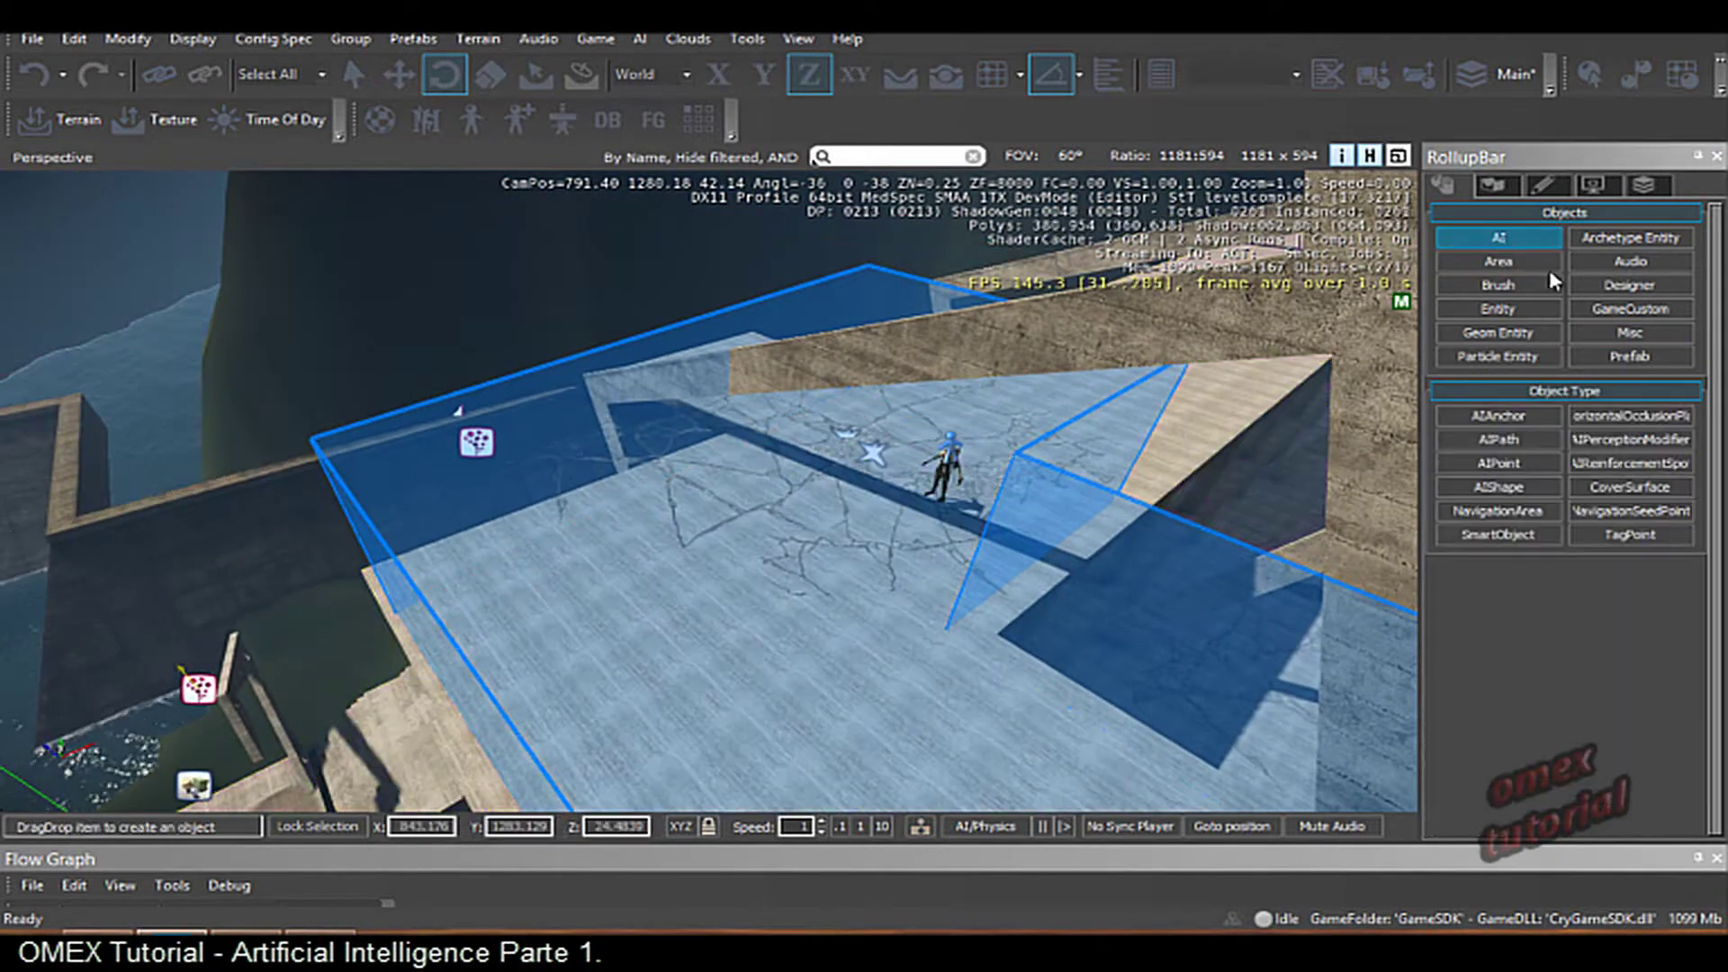
left_click(1628, 536)
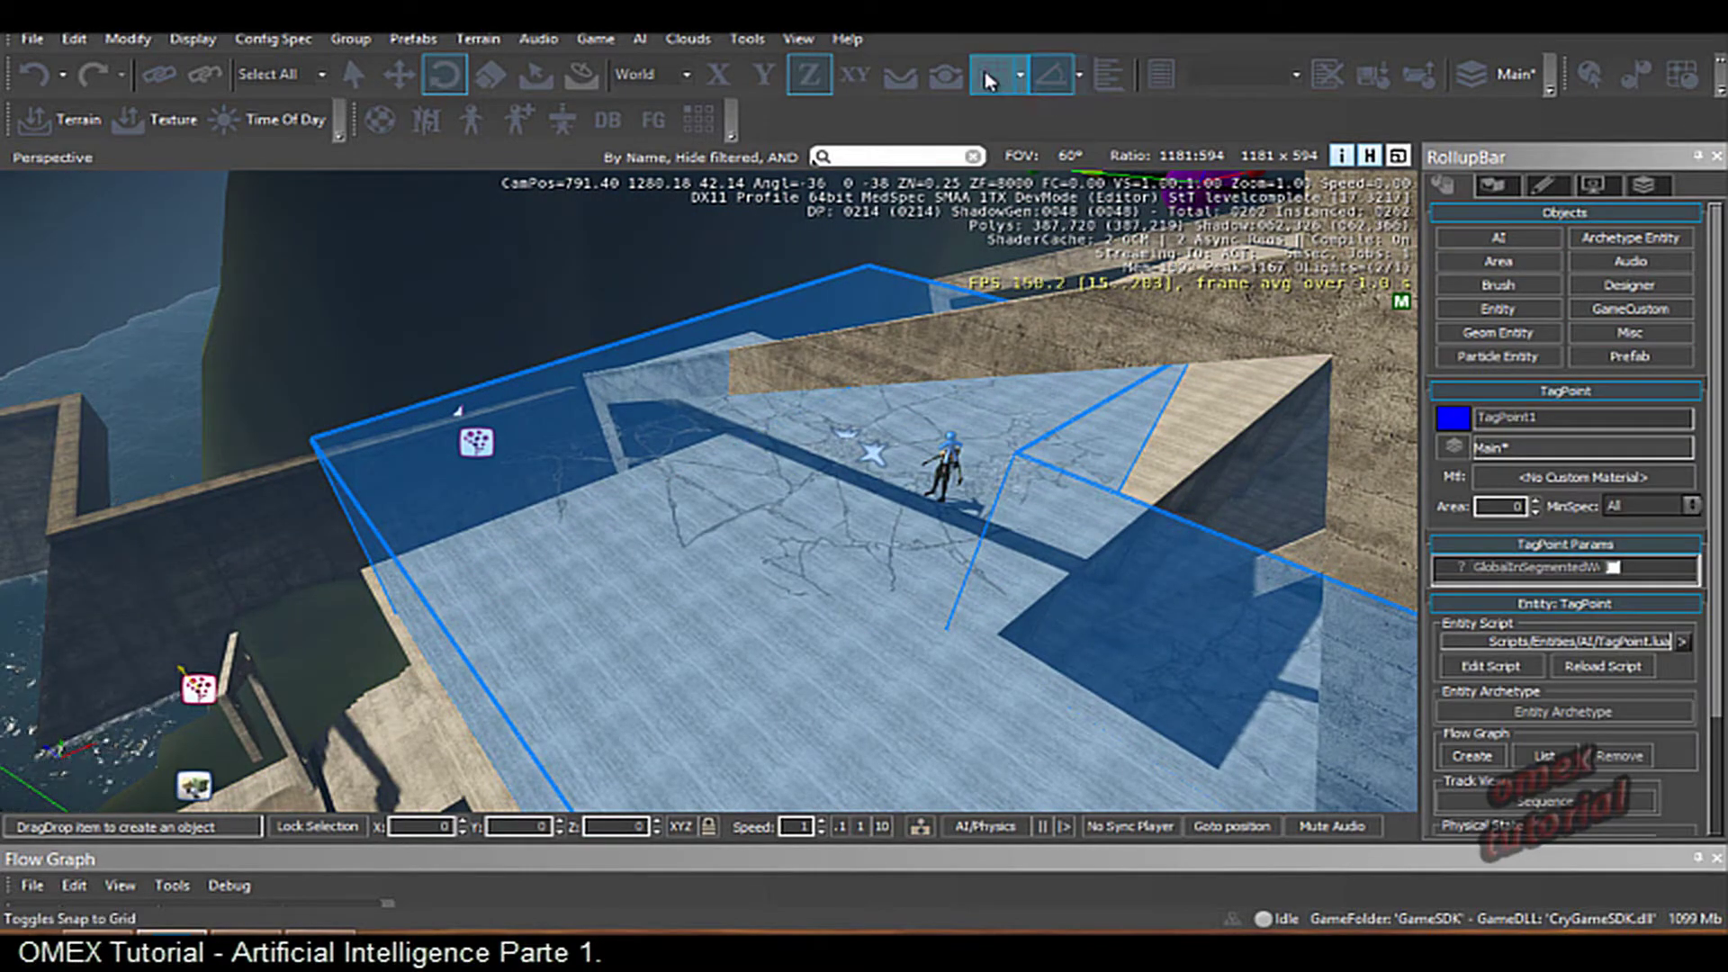
left_click(944, 77)
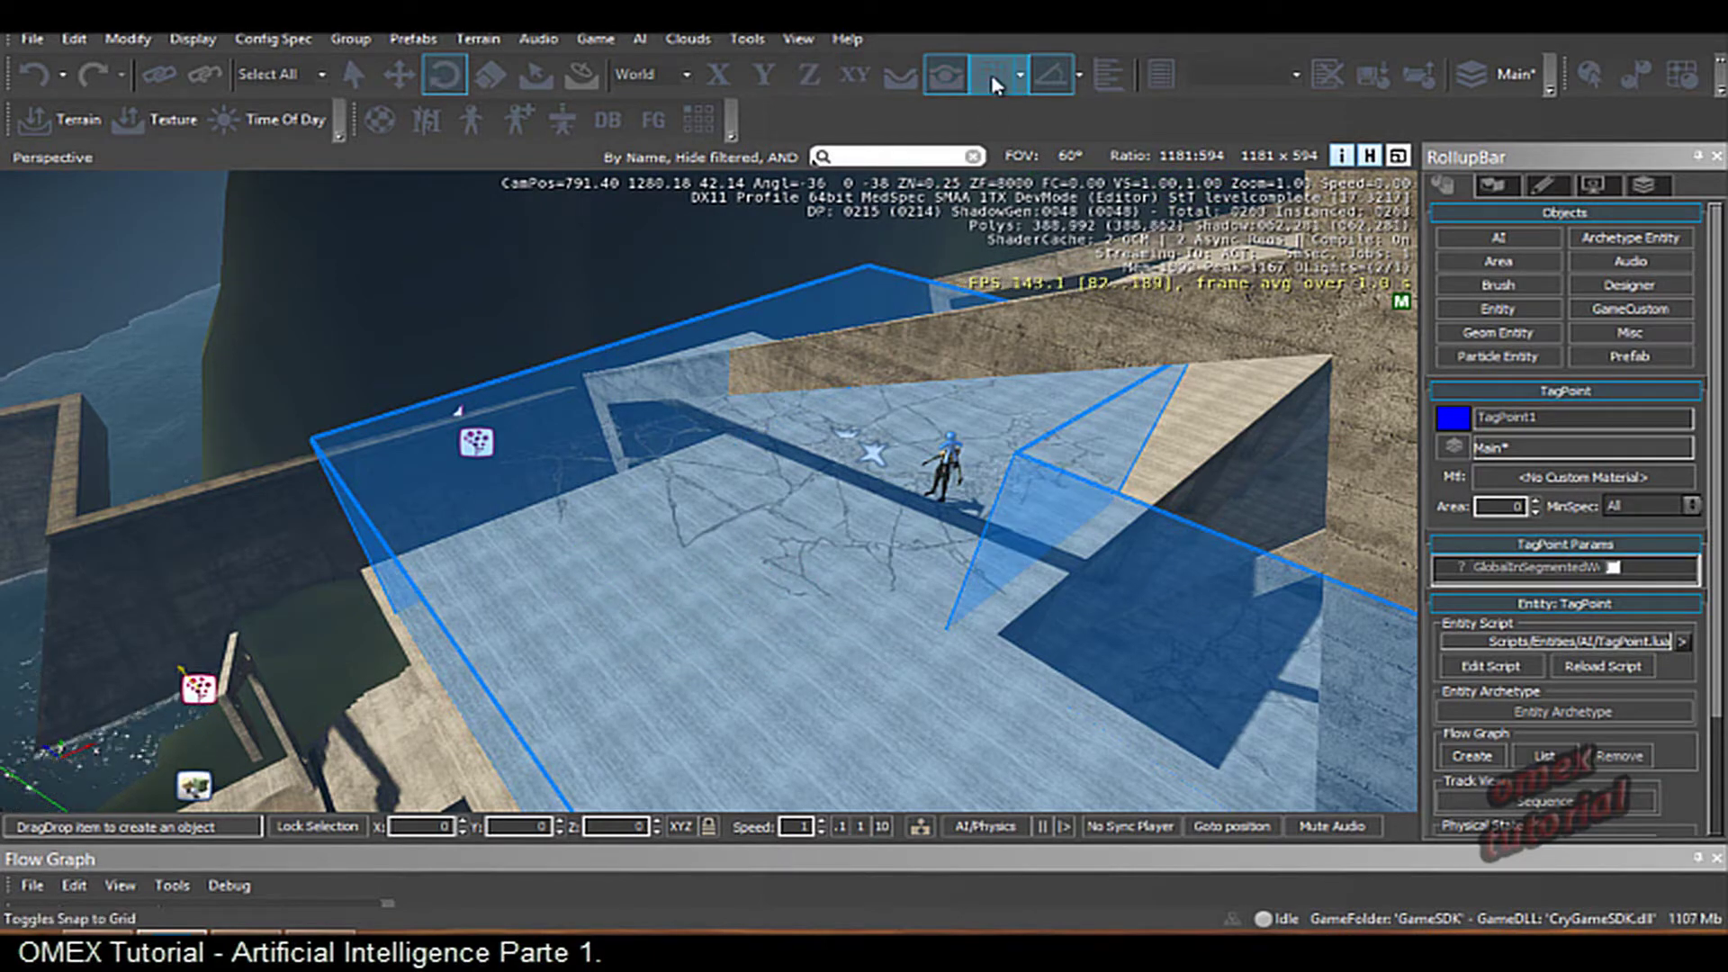
left_click(1024, 77)
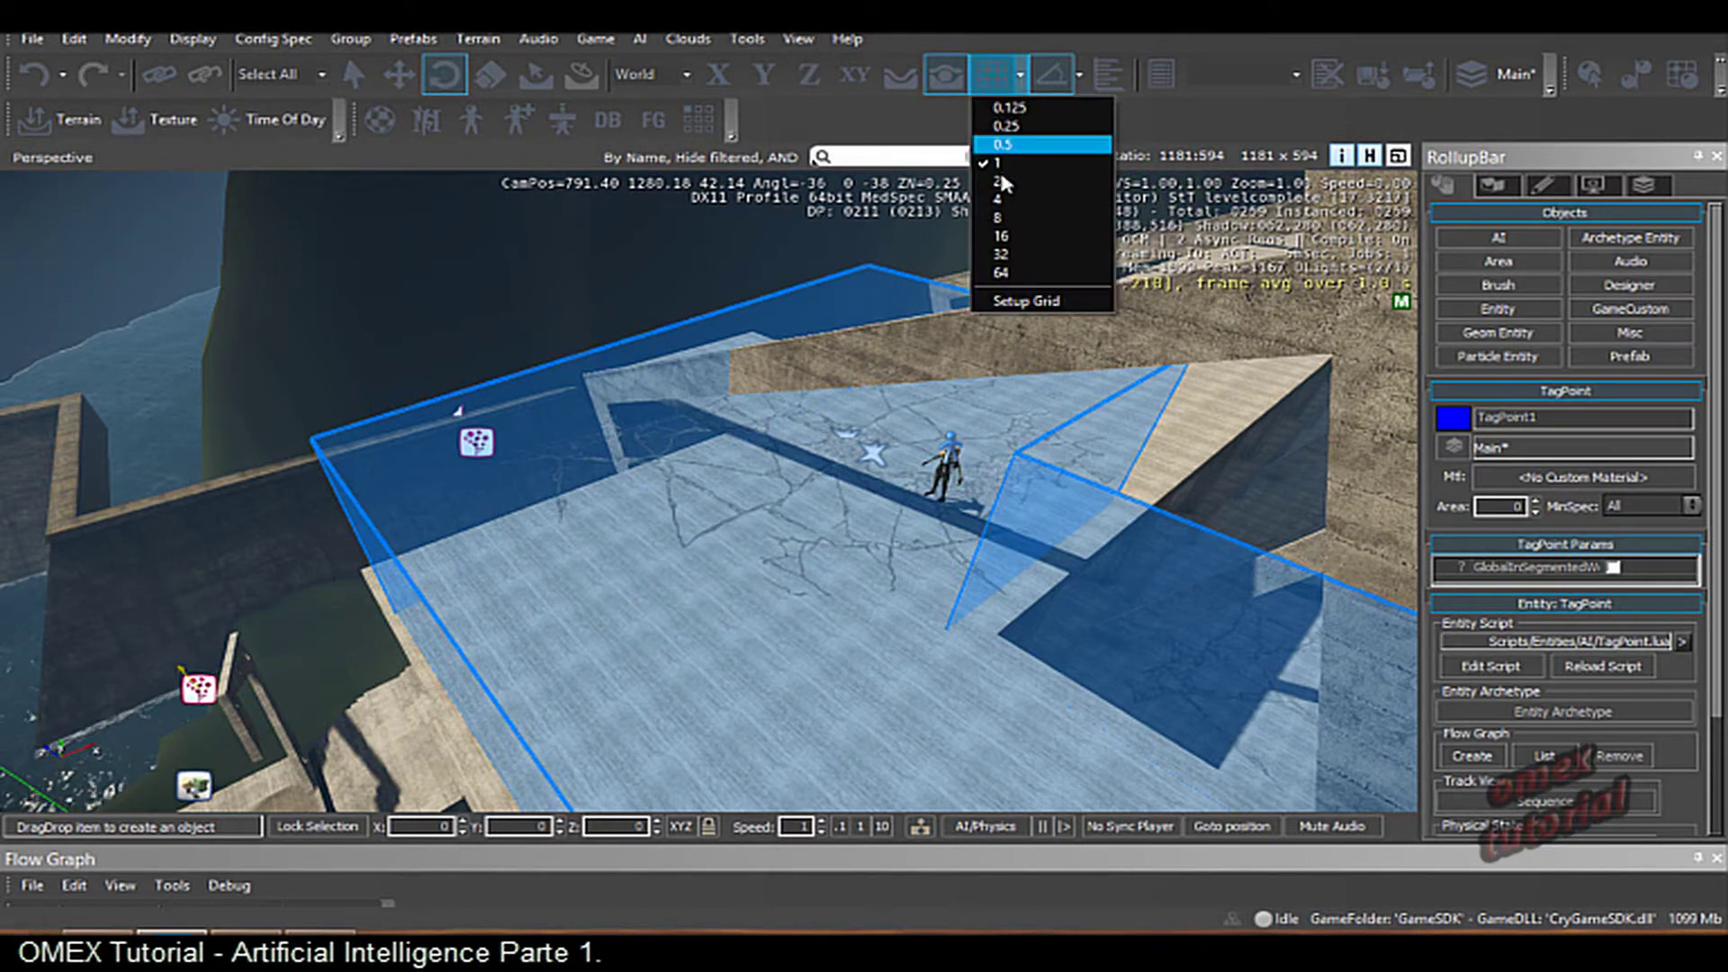
left_click(1015, 88)
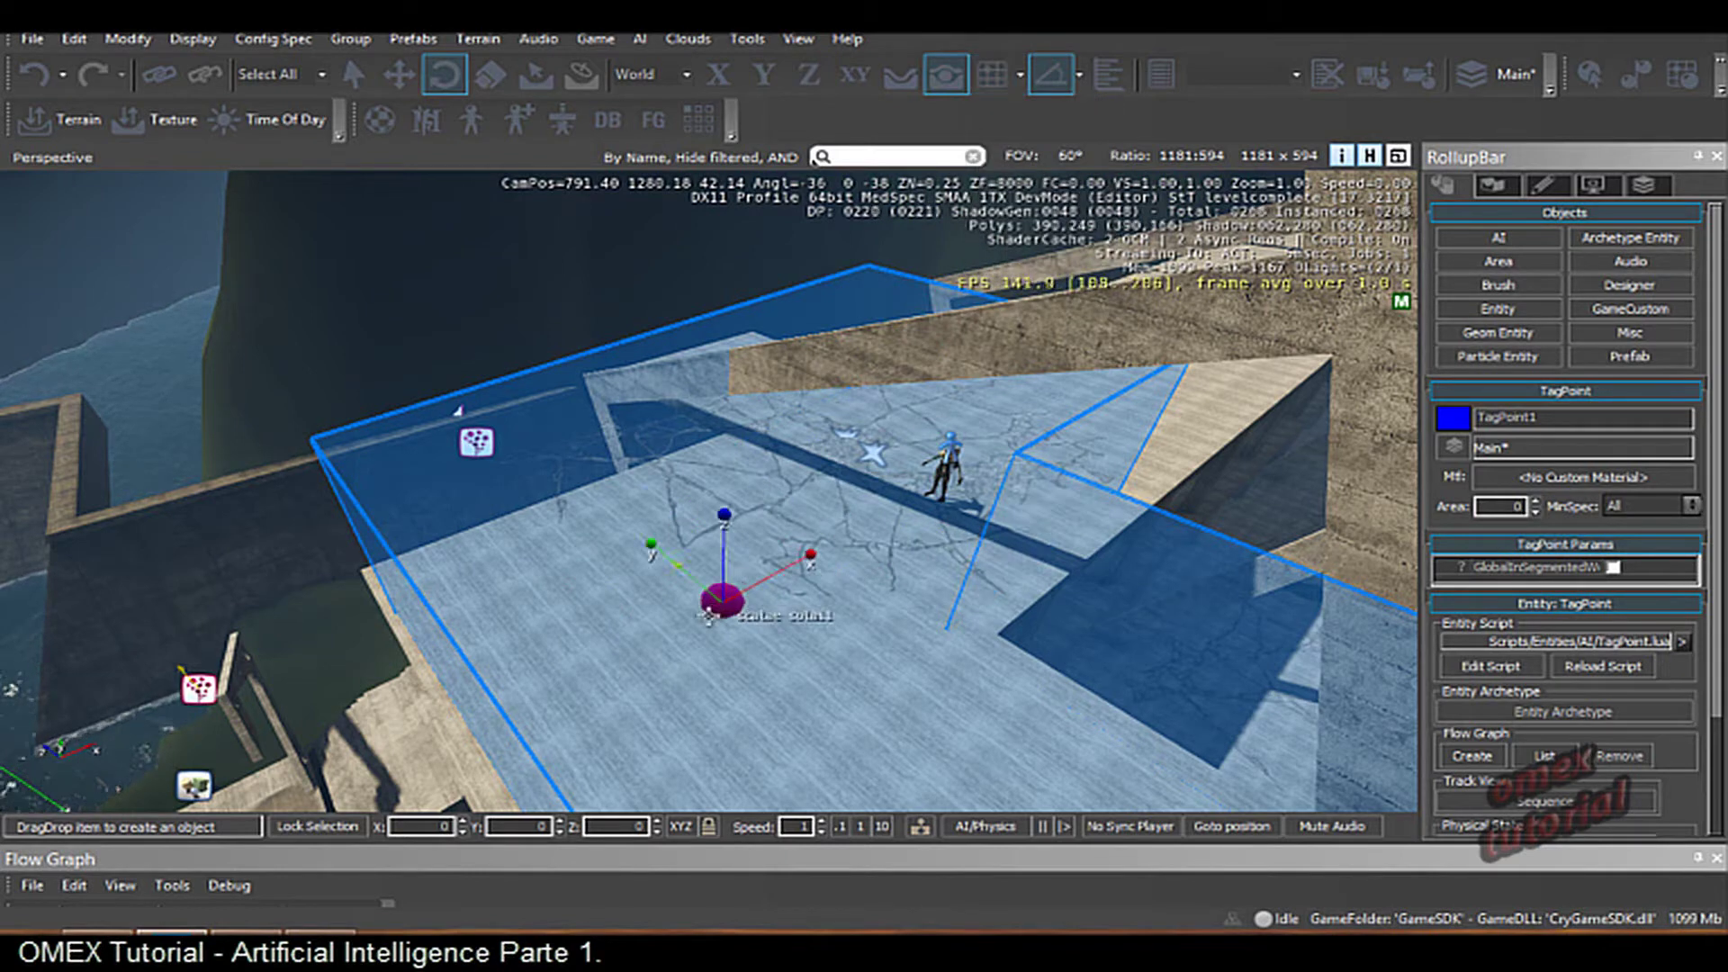
left_click(993, 83)
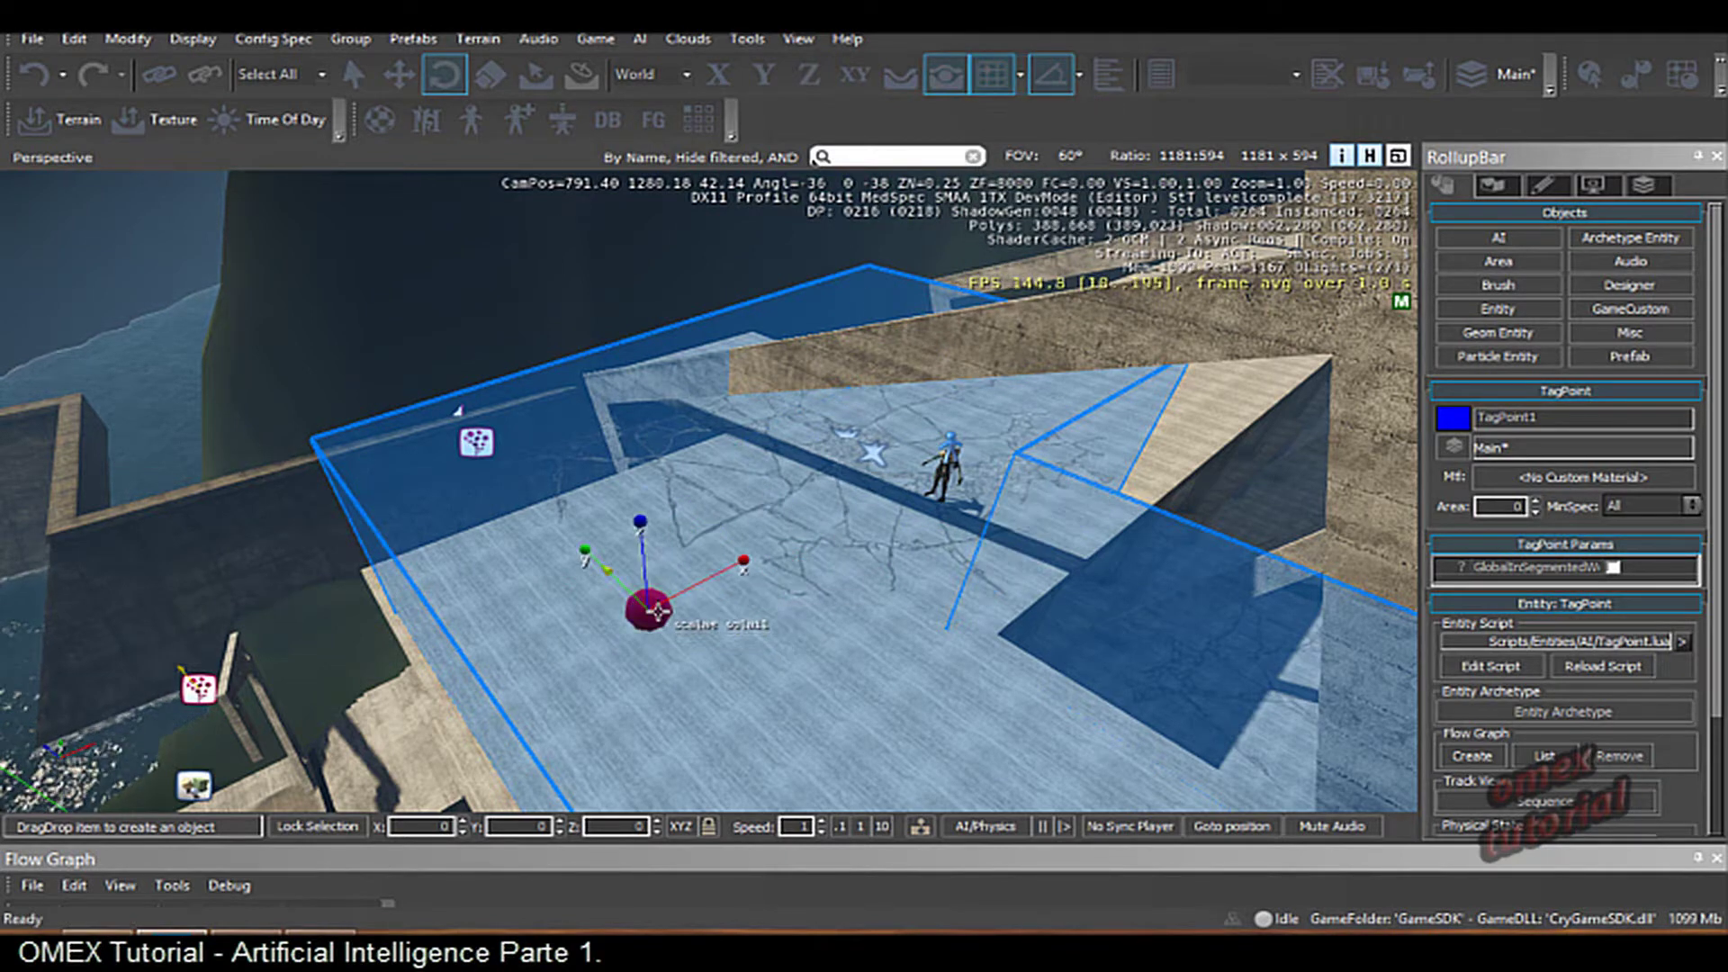
scroll(664, 567, "down", 5)
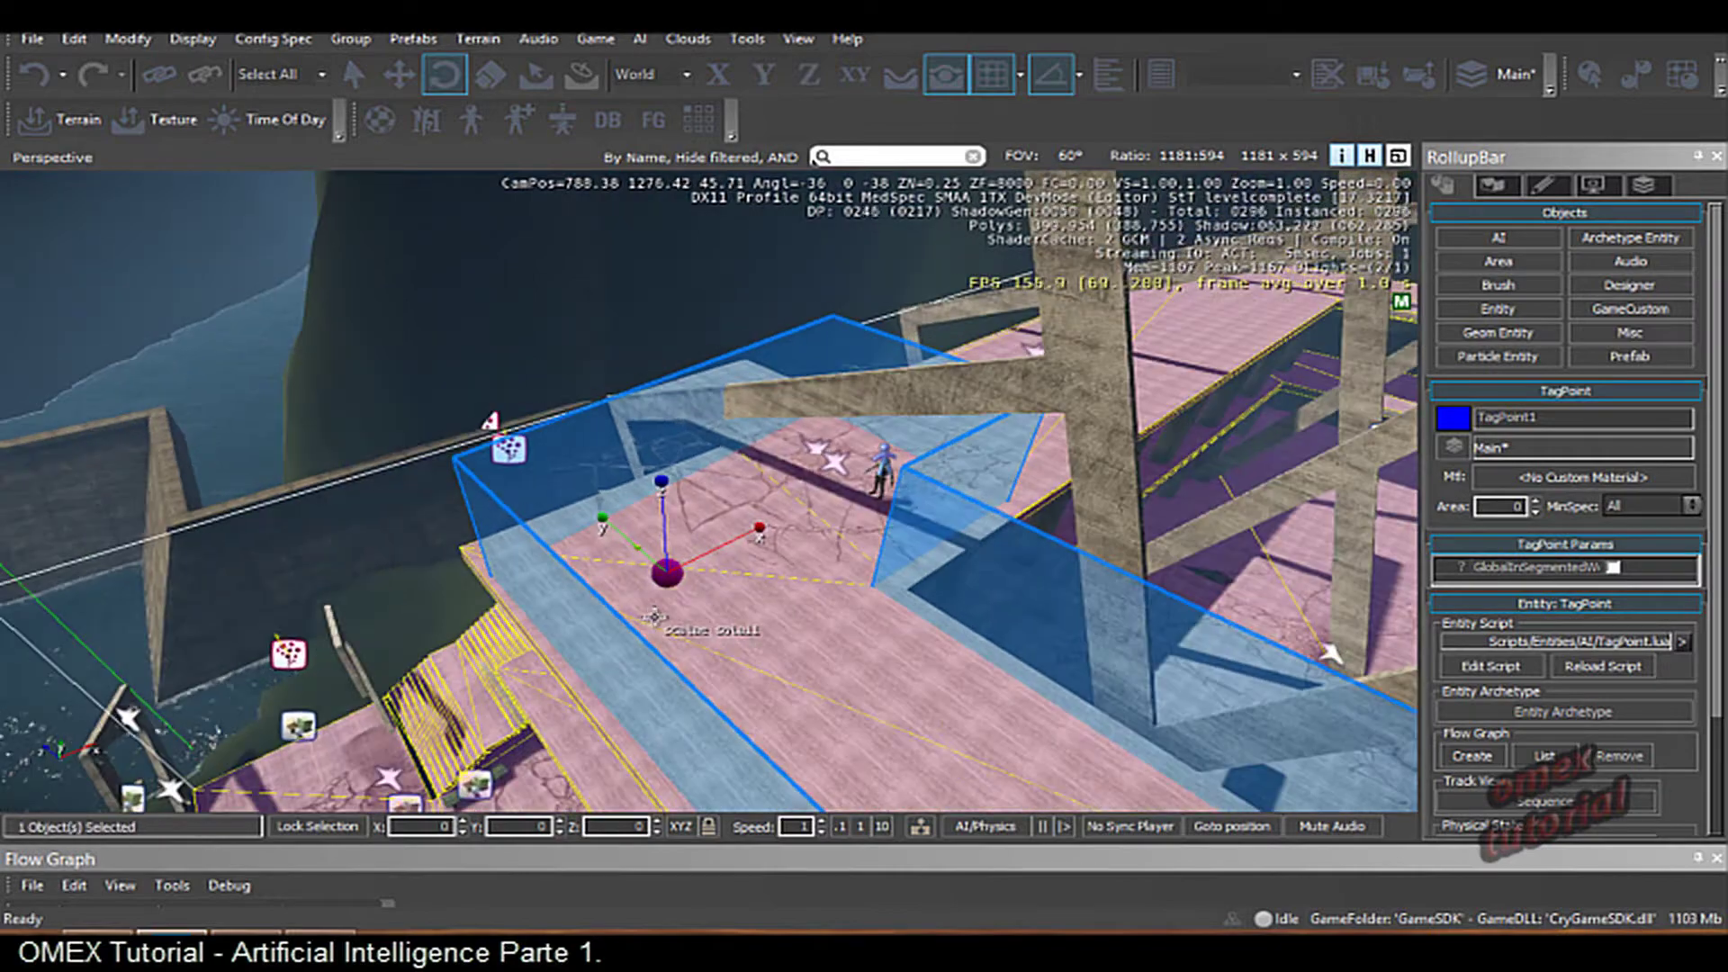
- Place TagPoint1 on the floor and set the Rotate tool to the Local reference frame
left_click(686, 531)
scroll(693, 493, "up", 10)
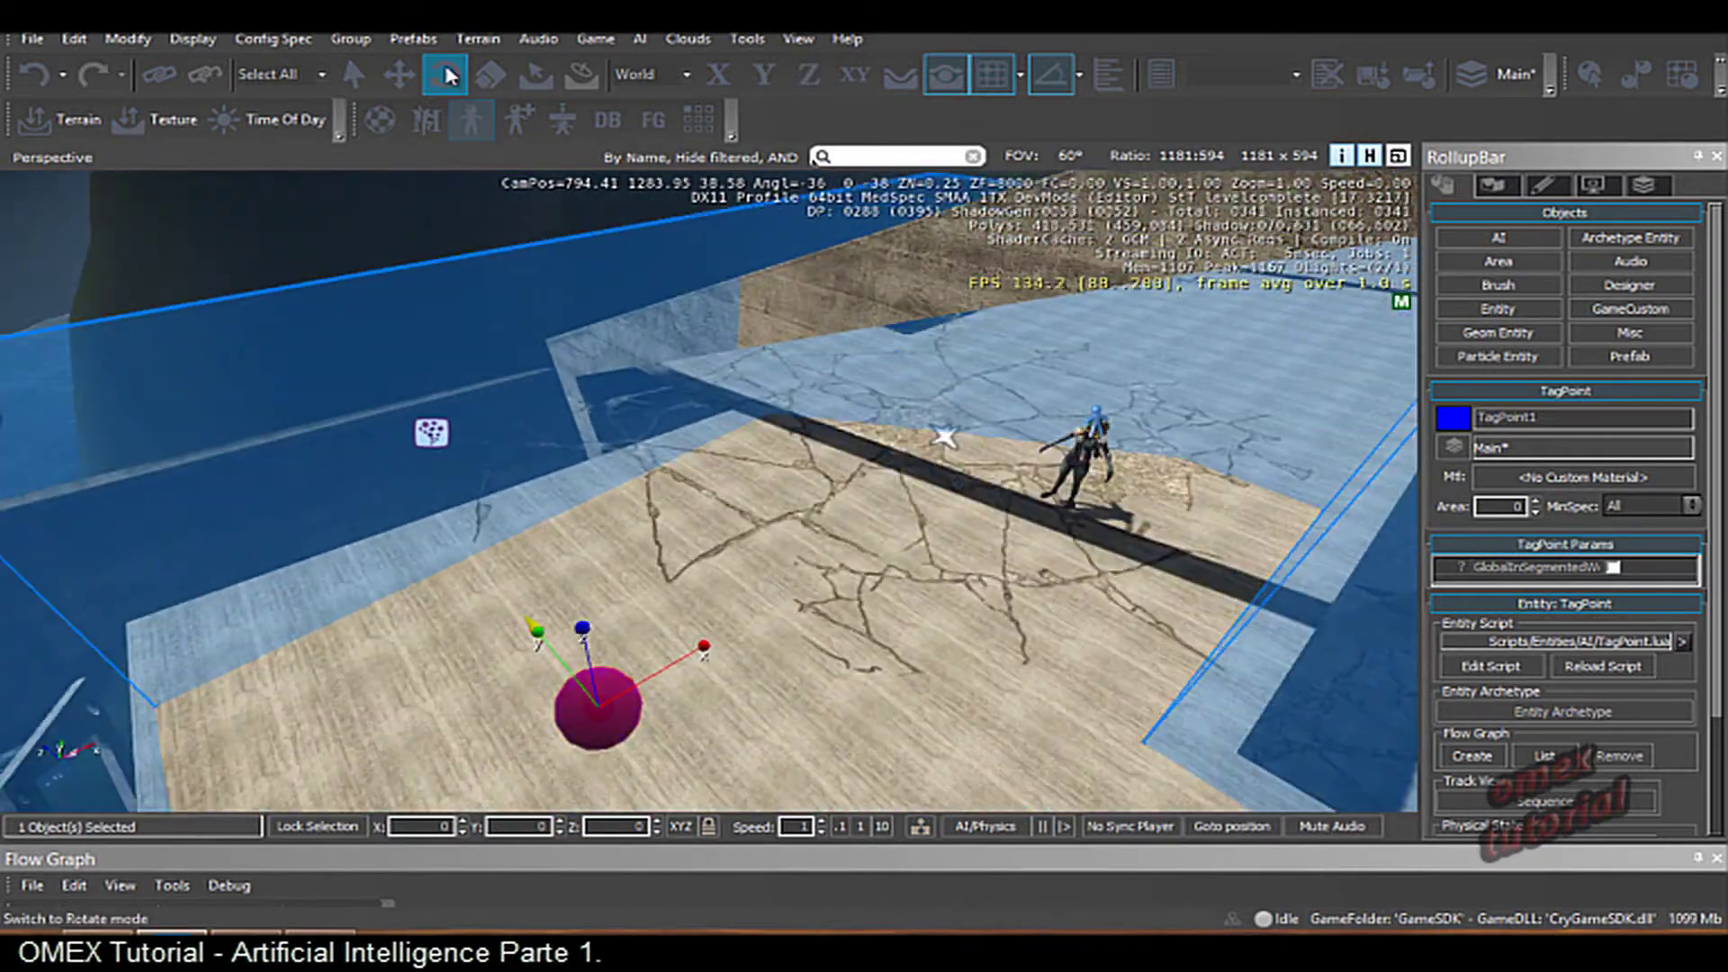
left_click(451, 76)
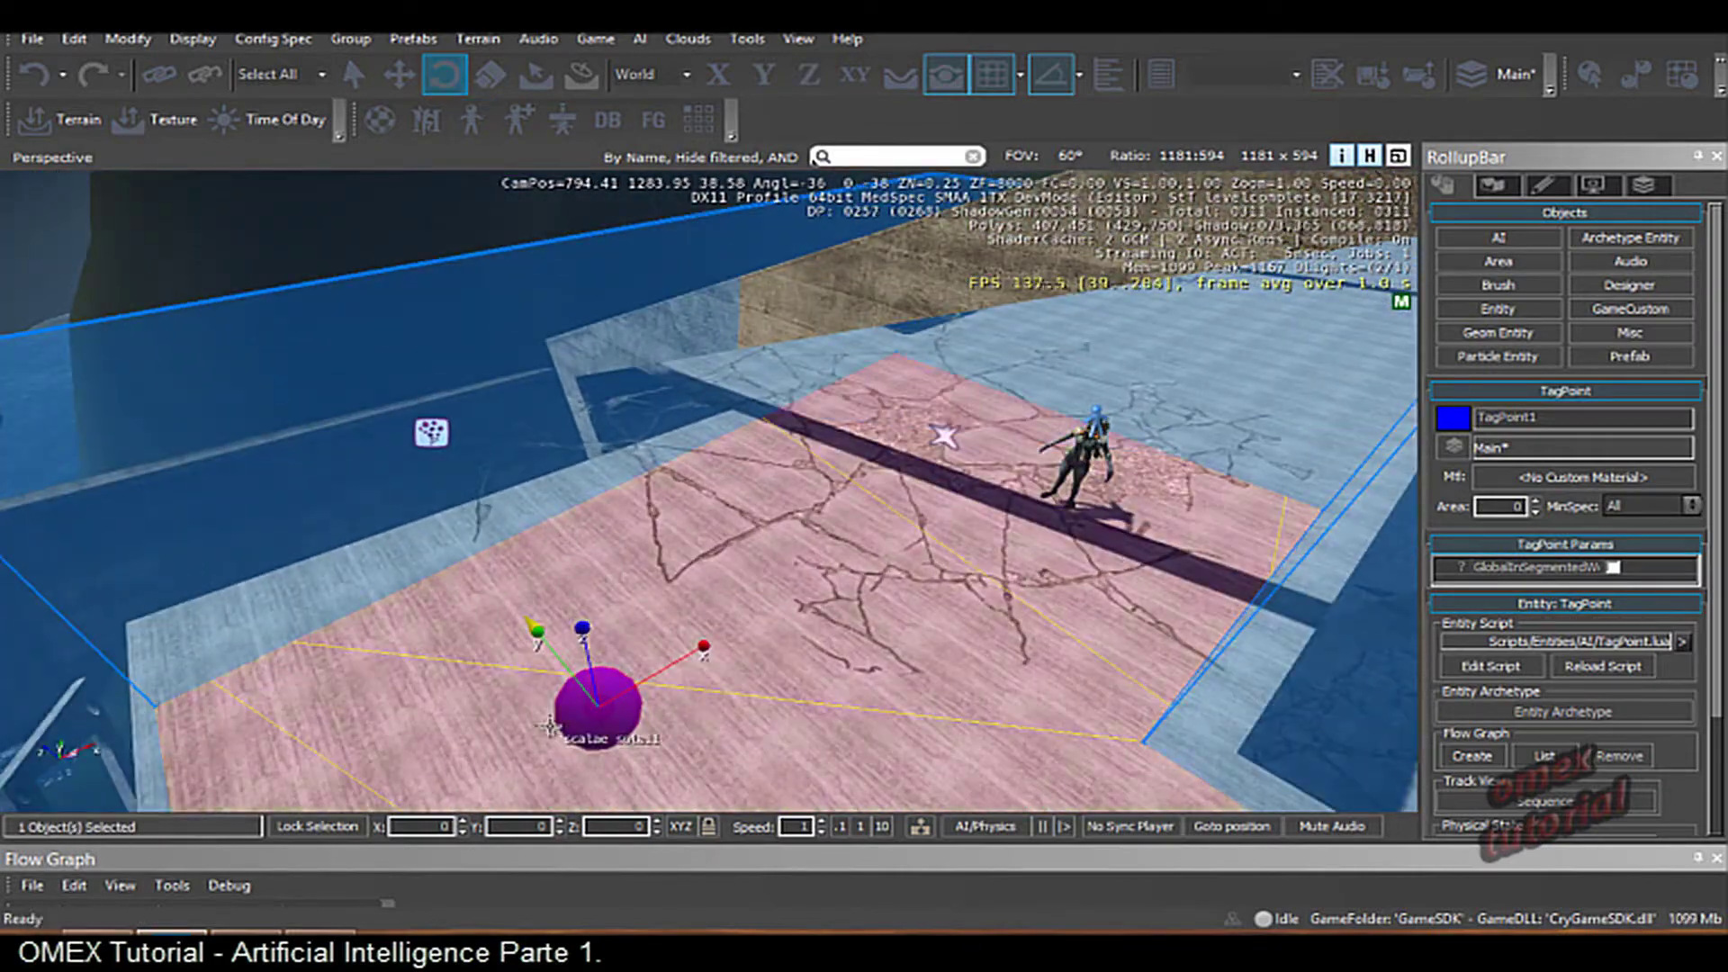
left_click_drag(587, 650, 601, 694)
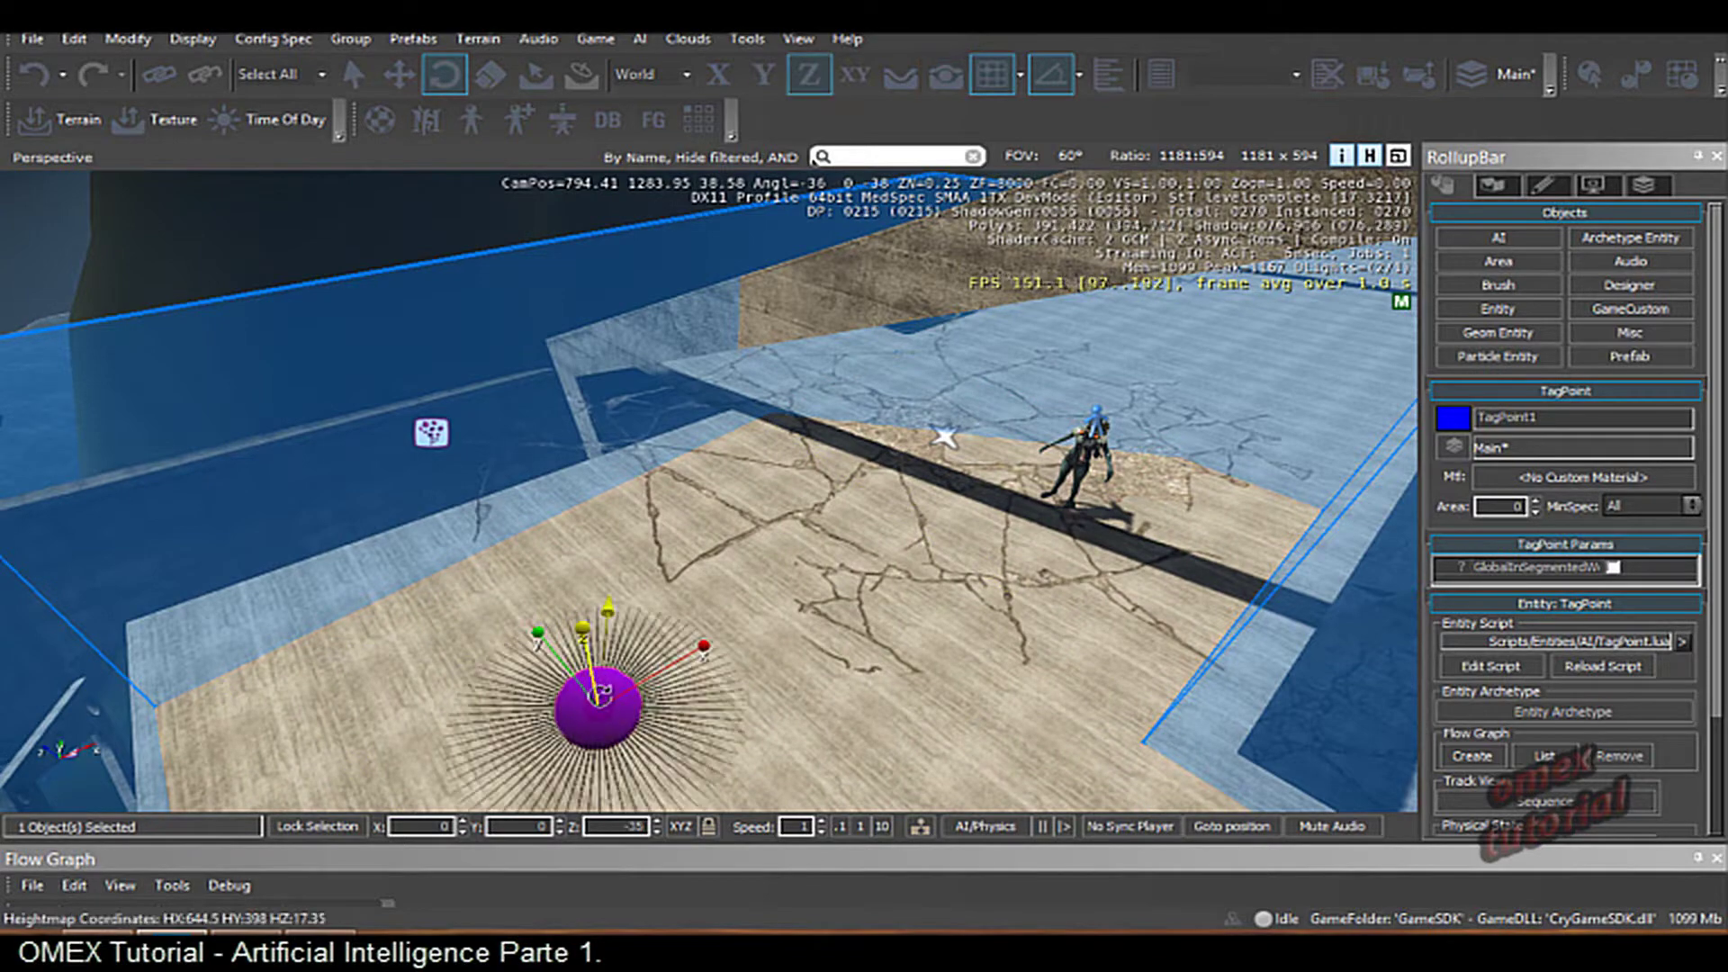
left_click(51, 84)
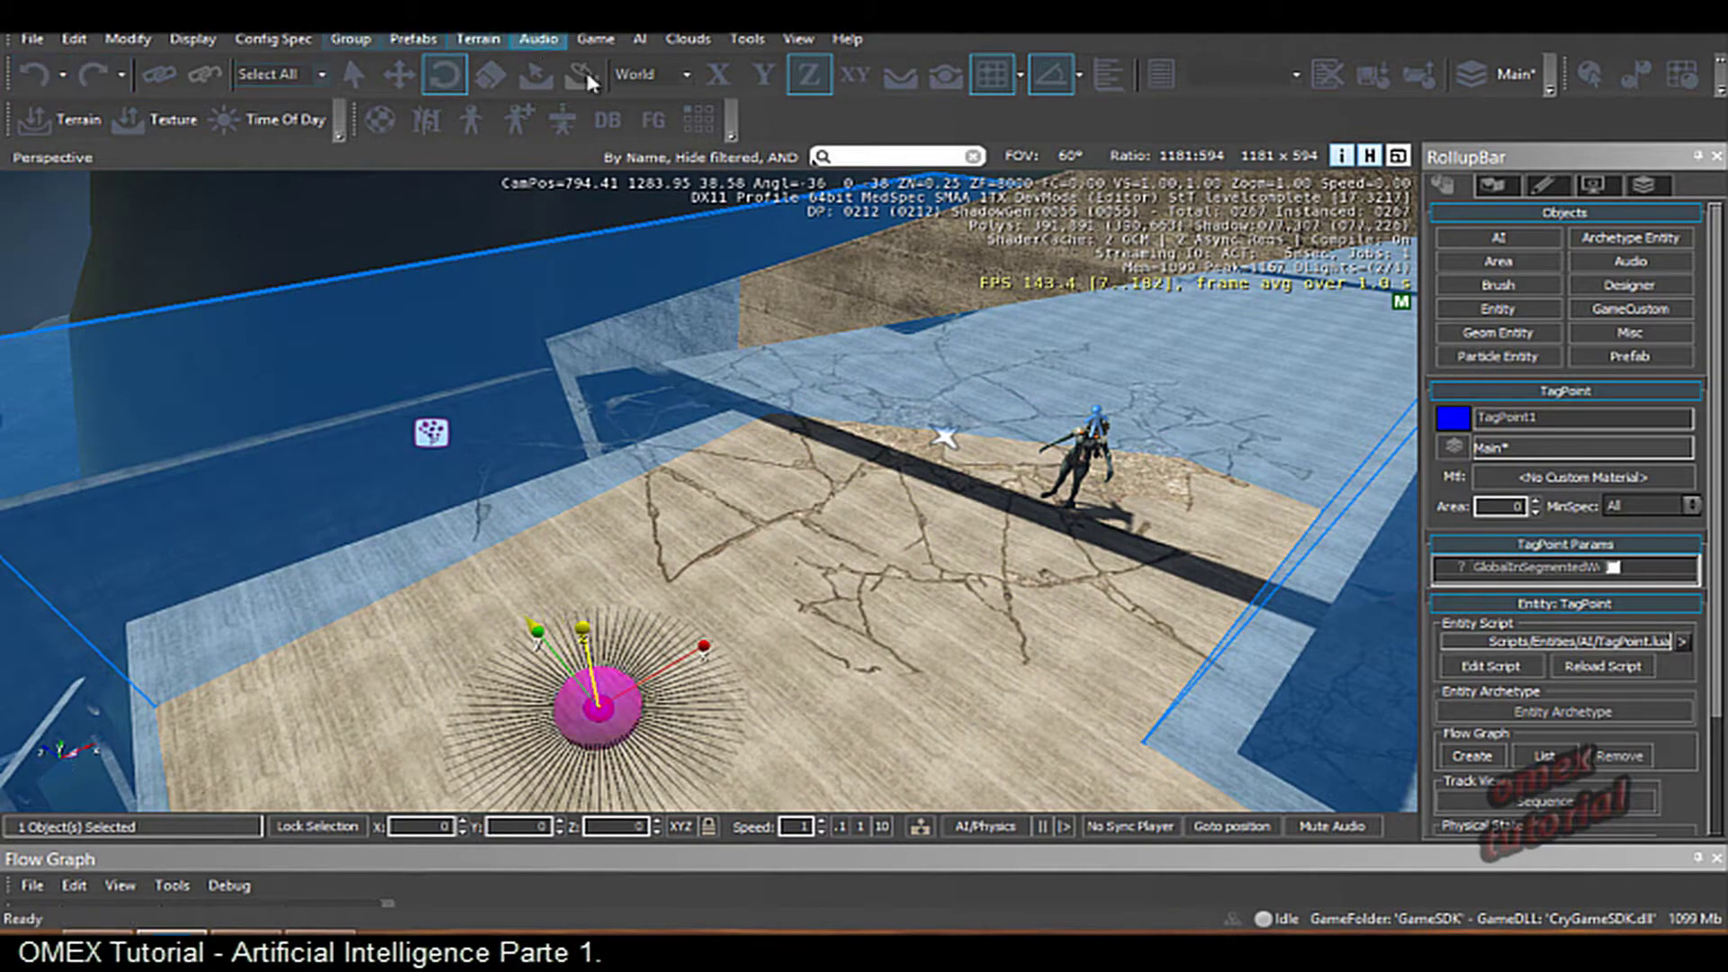
left_click(667, 99)
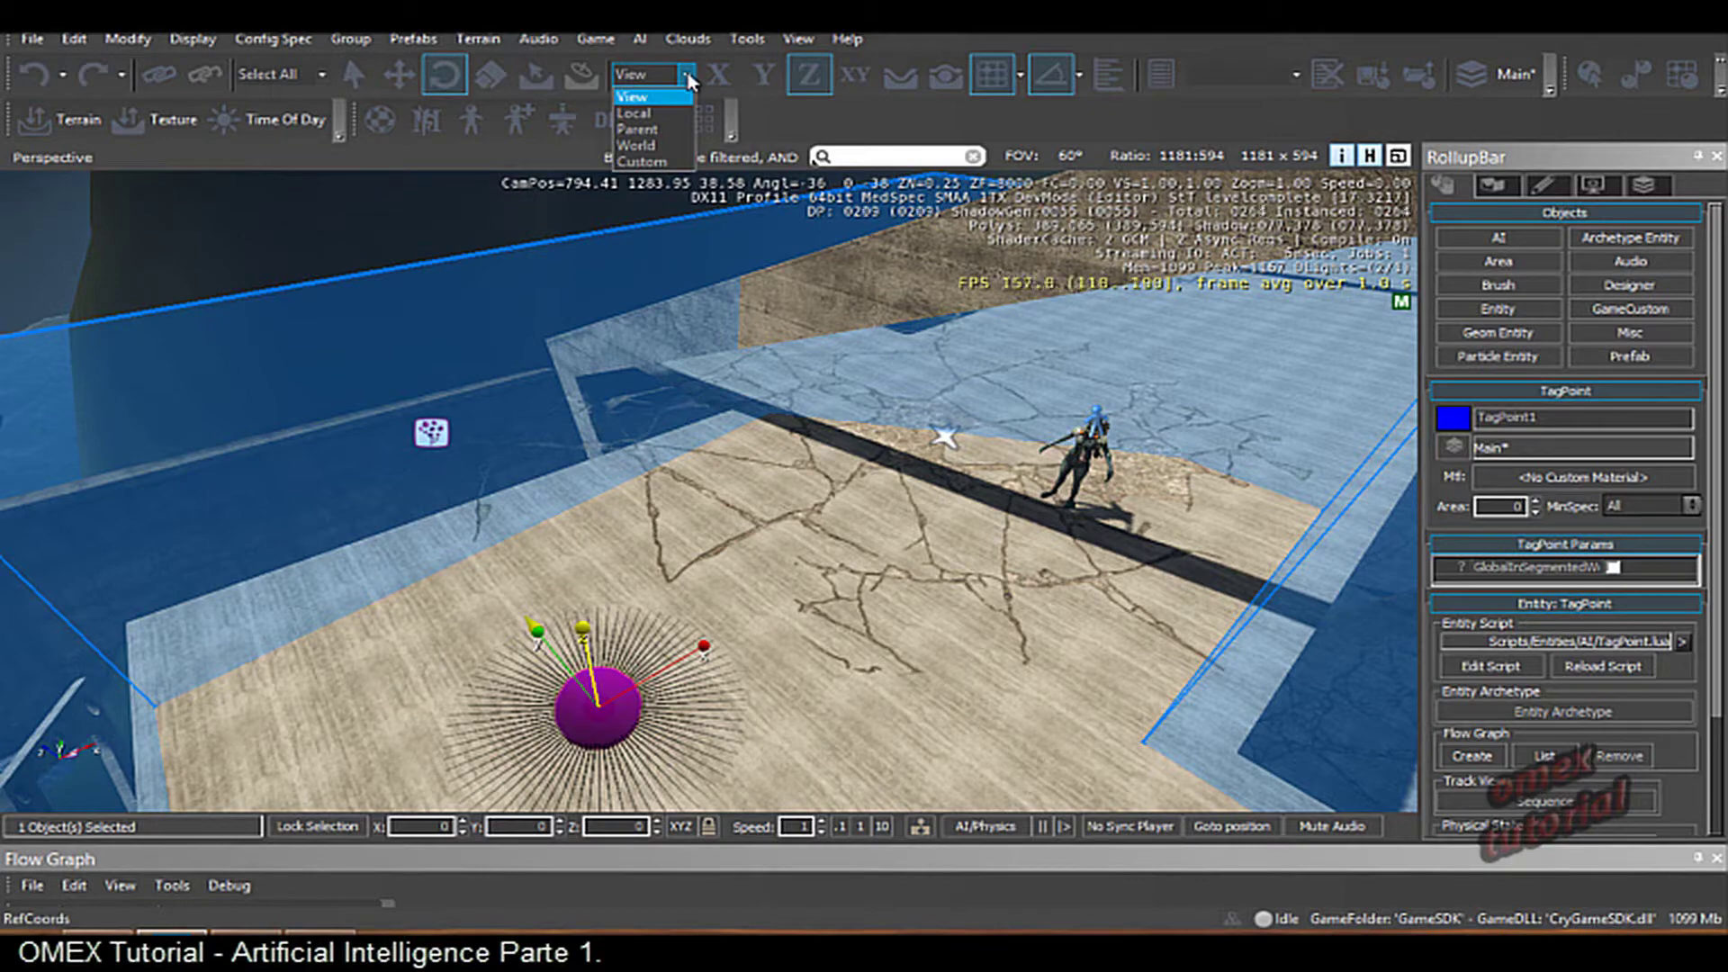
left_click(664, 115)
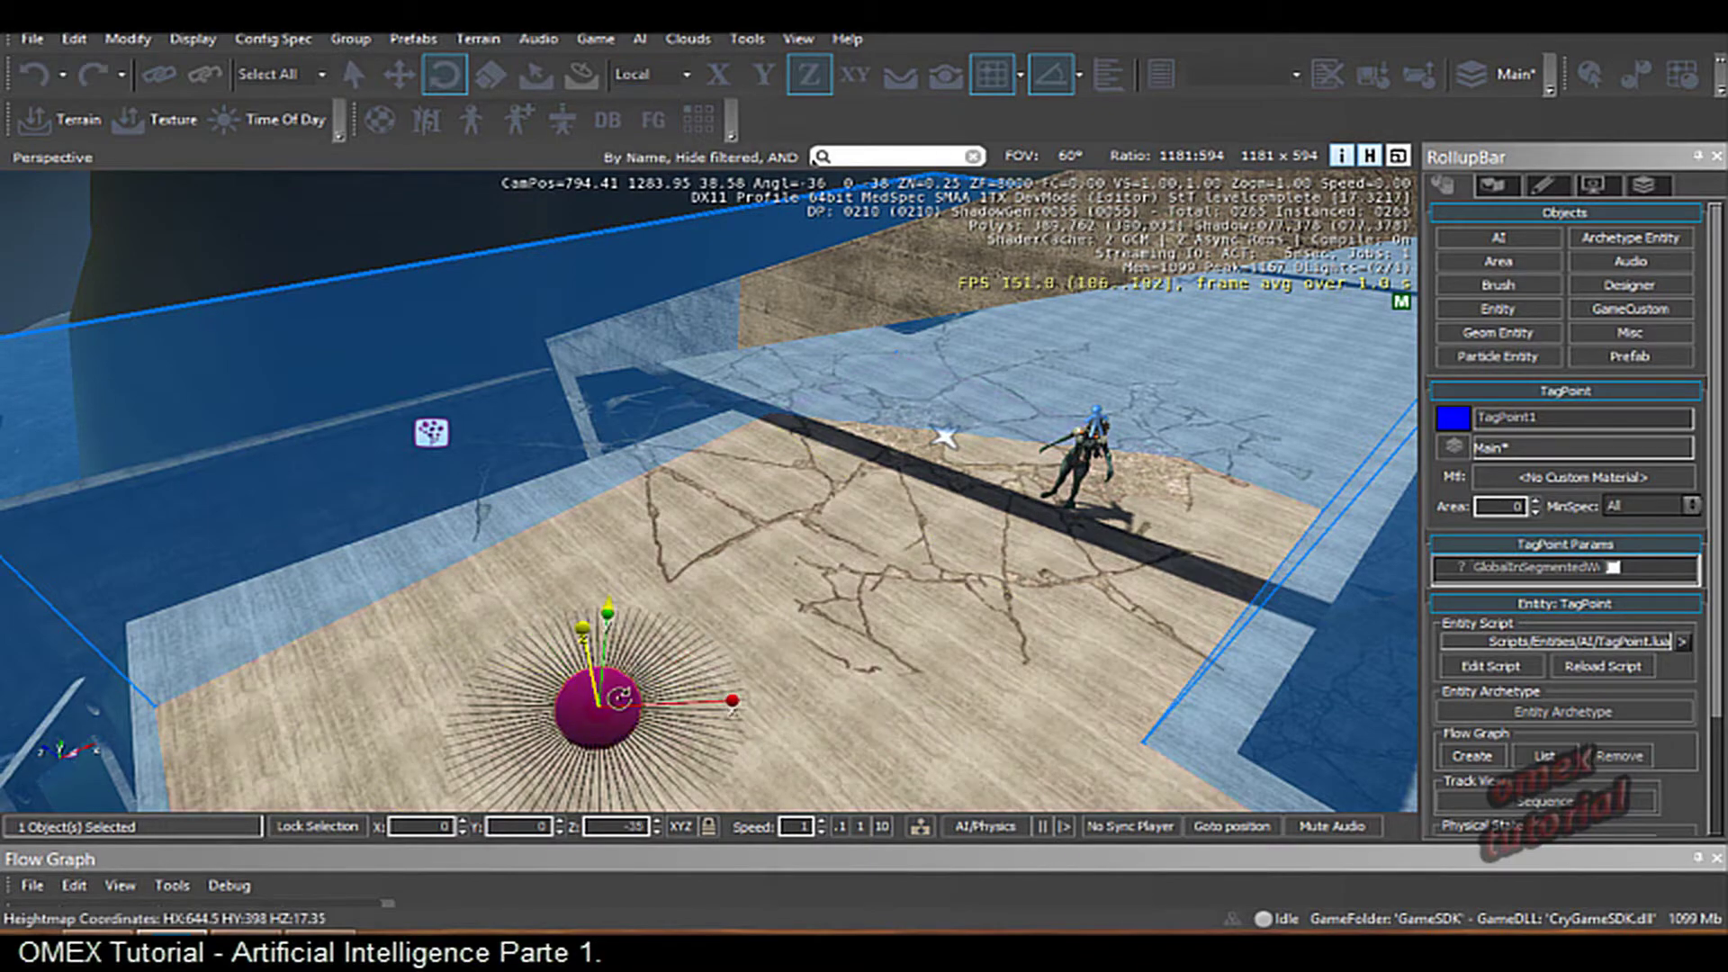
left_click(34, 73)
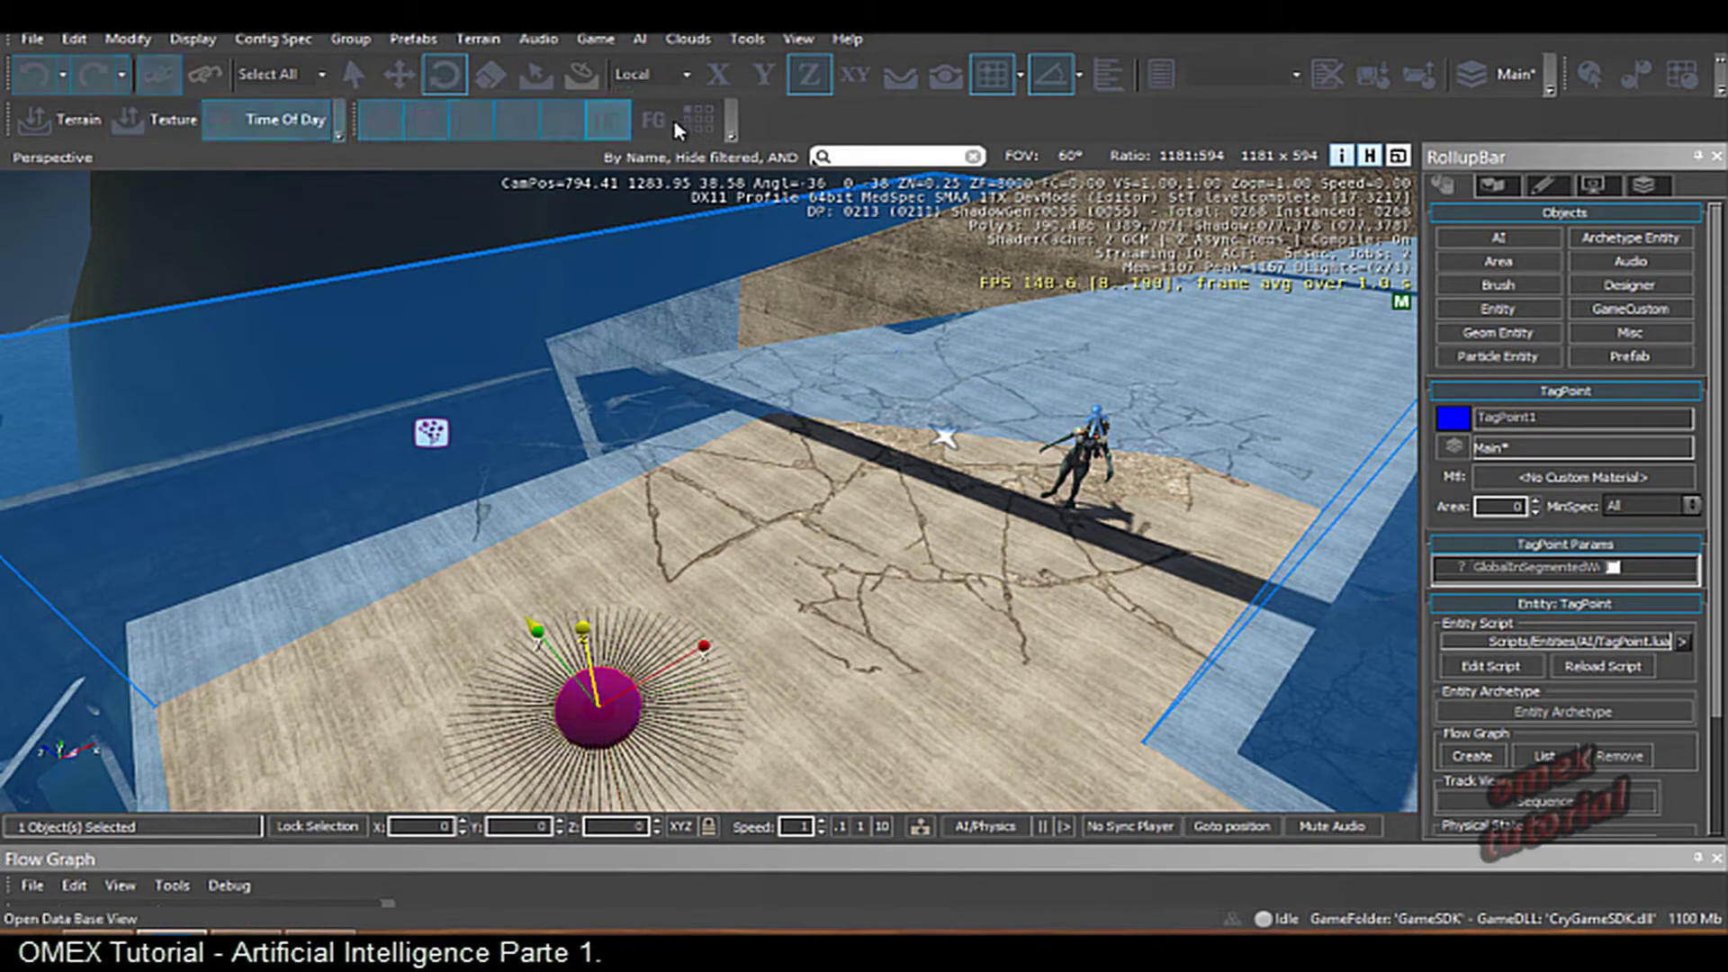
- Set rotation angle snapping to 90 degrees and reframe the navigation area
left_click(1081, 81)
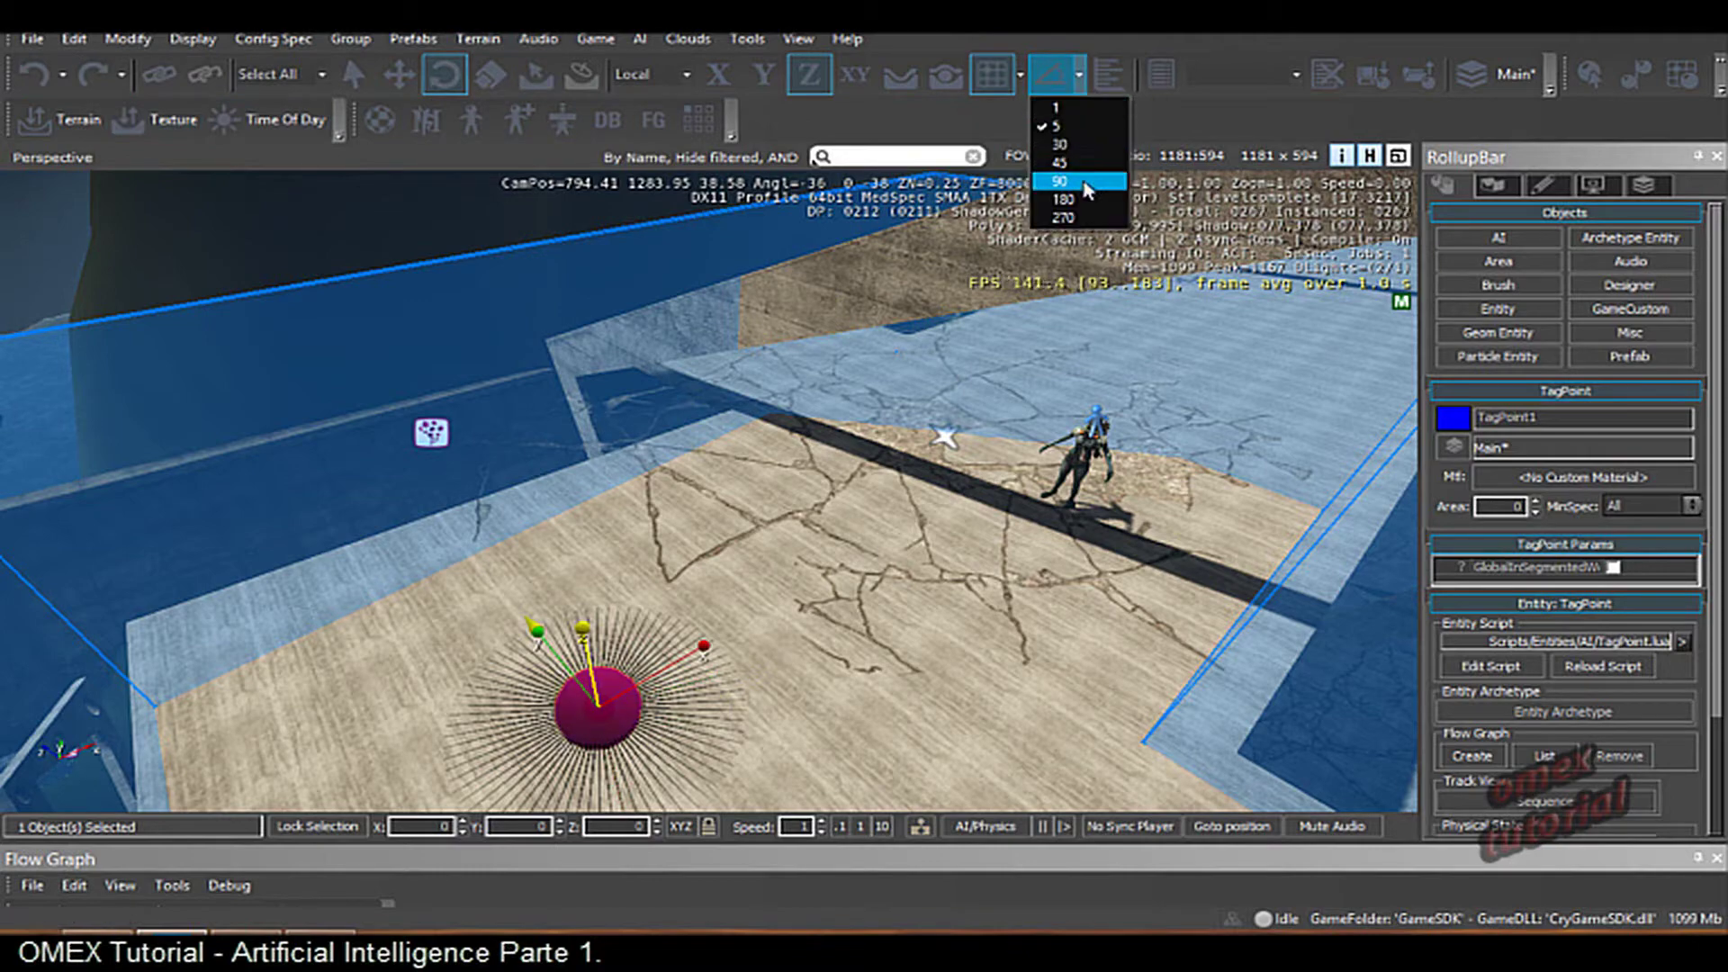
left_click(1086, 183)
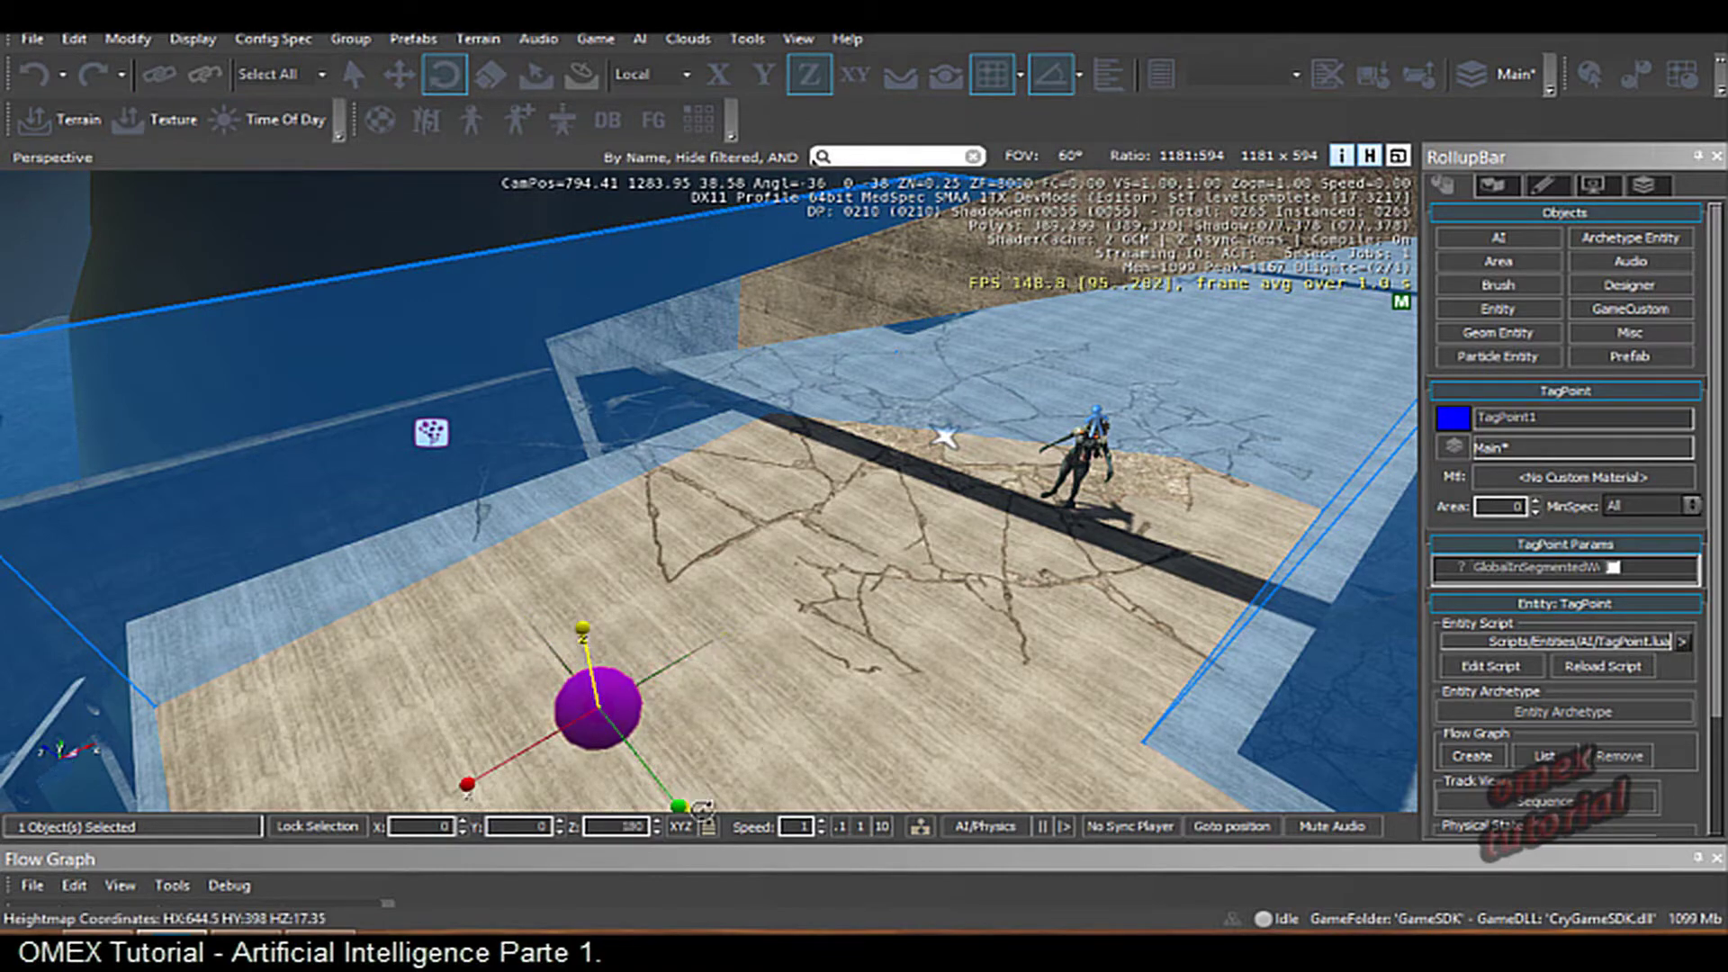
middle_click_drag(700, 766, 754, 553)
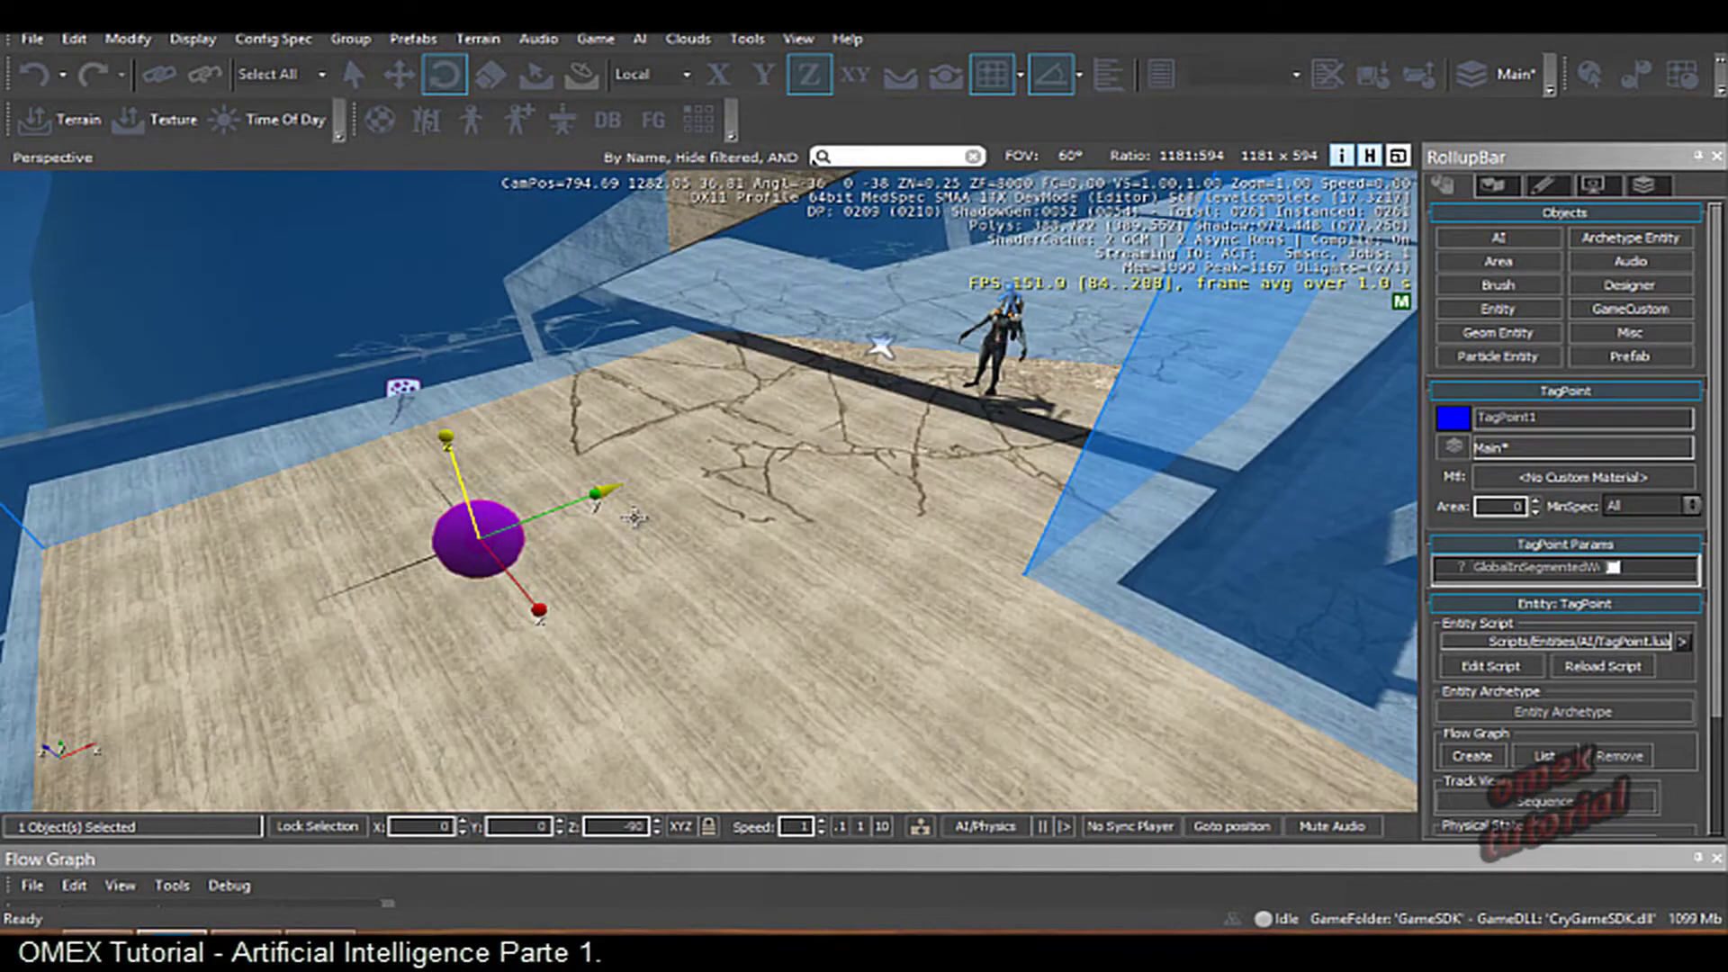
scroll(754, 553, "up", 5)
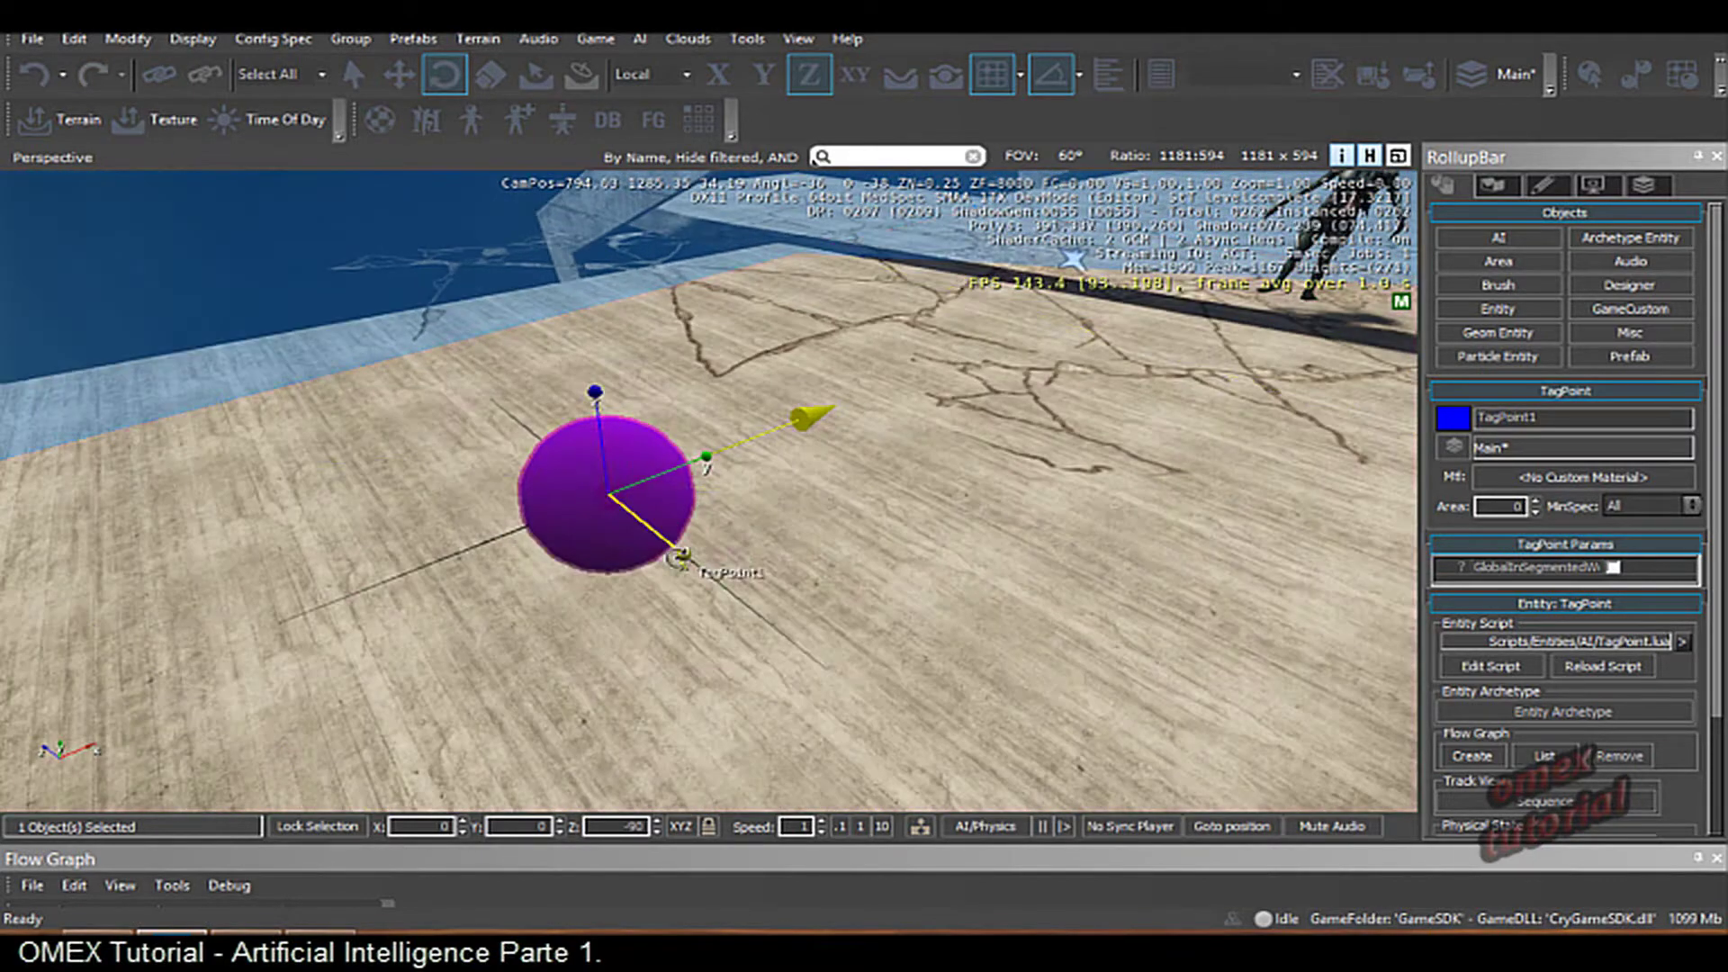
middle_click_drag(675, 556, 662, 497, "alt")
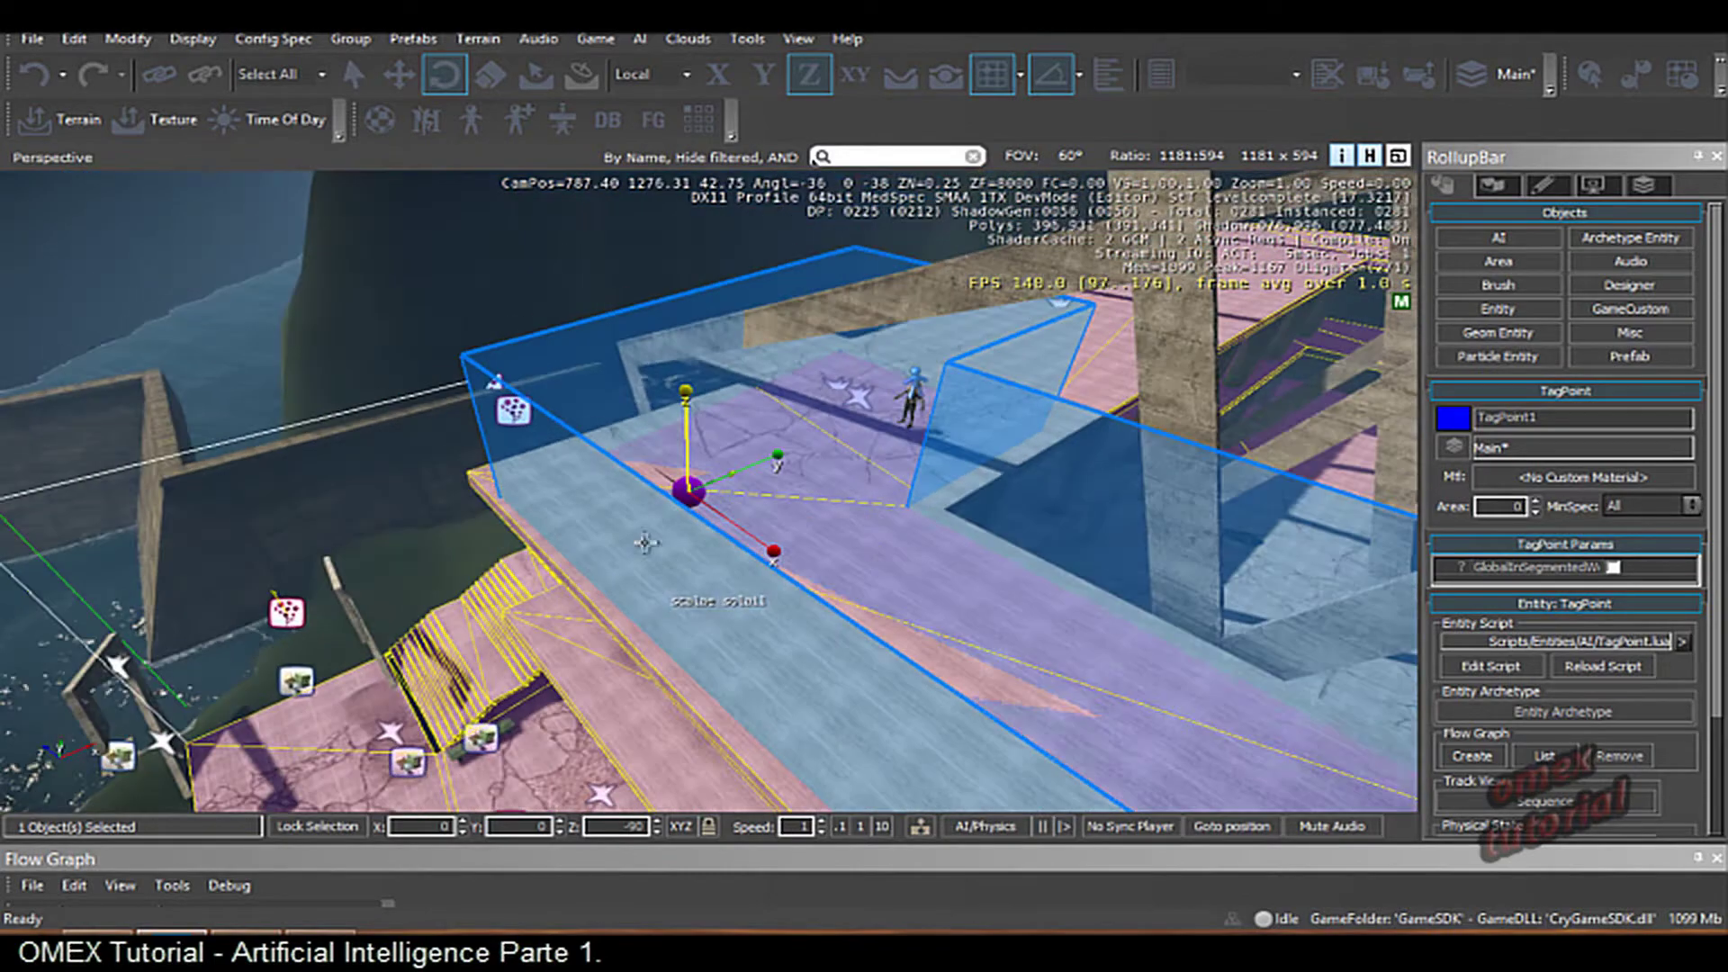
scroll(661, 498, "up", 5)
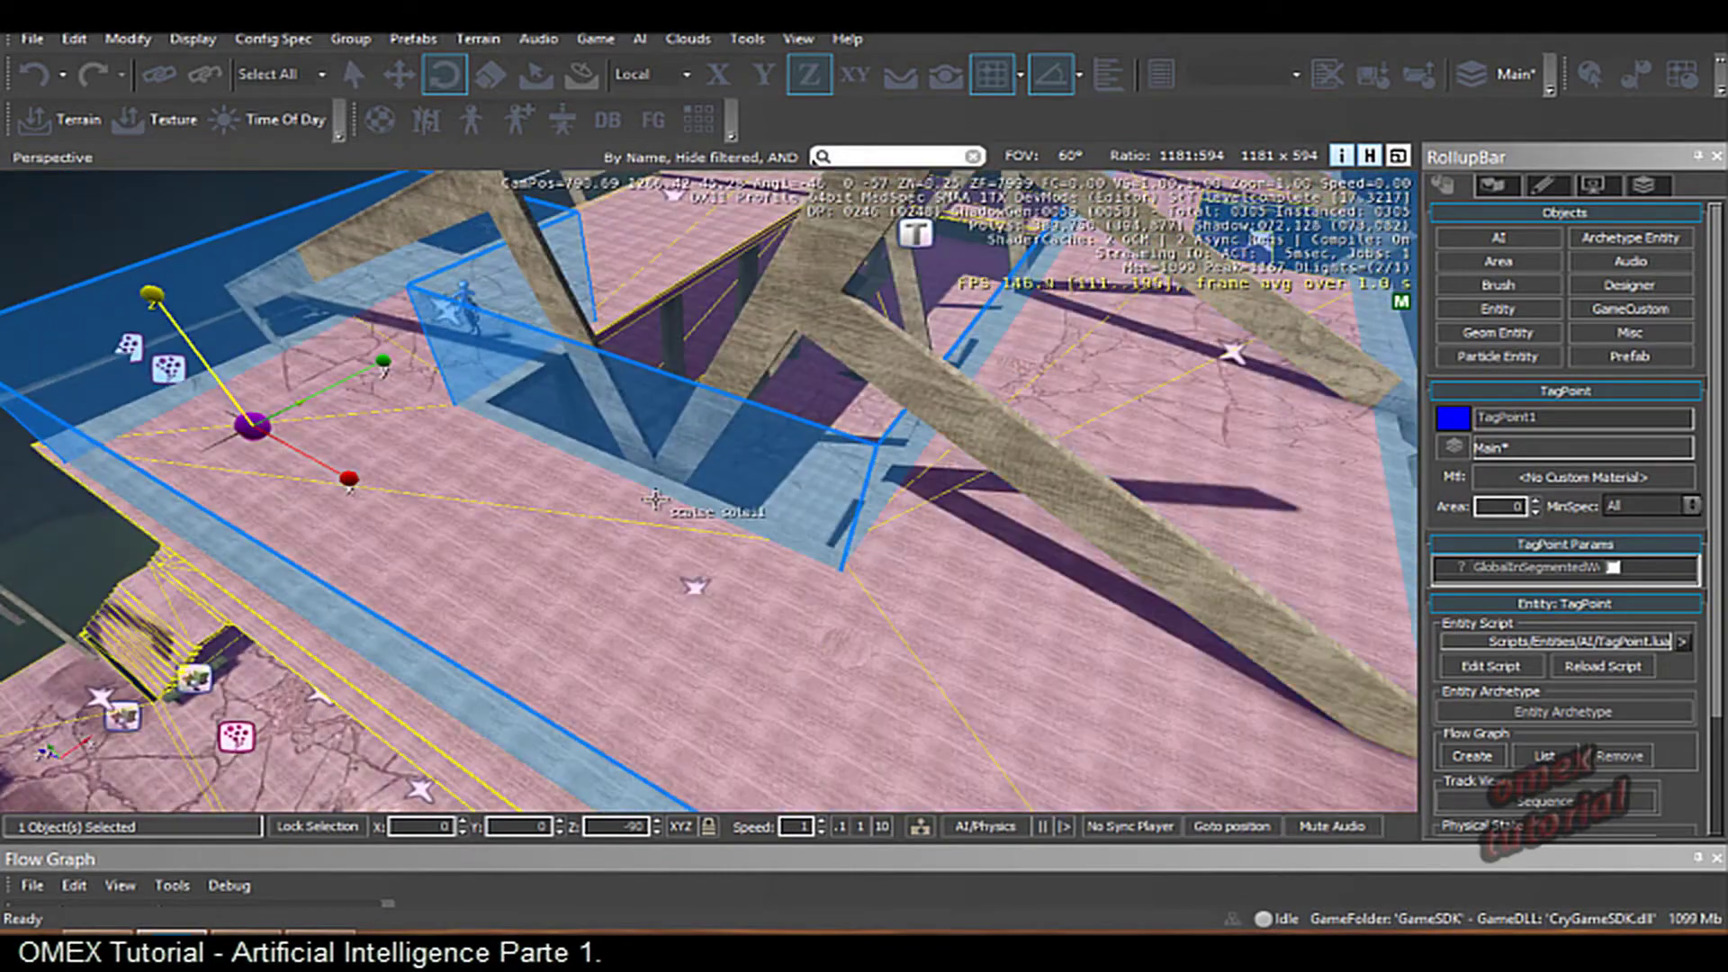
- Clone the tag point along the X axis to create TagPoint2
left_click(711, 81)
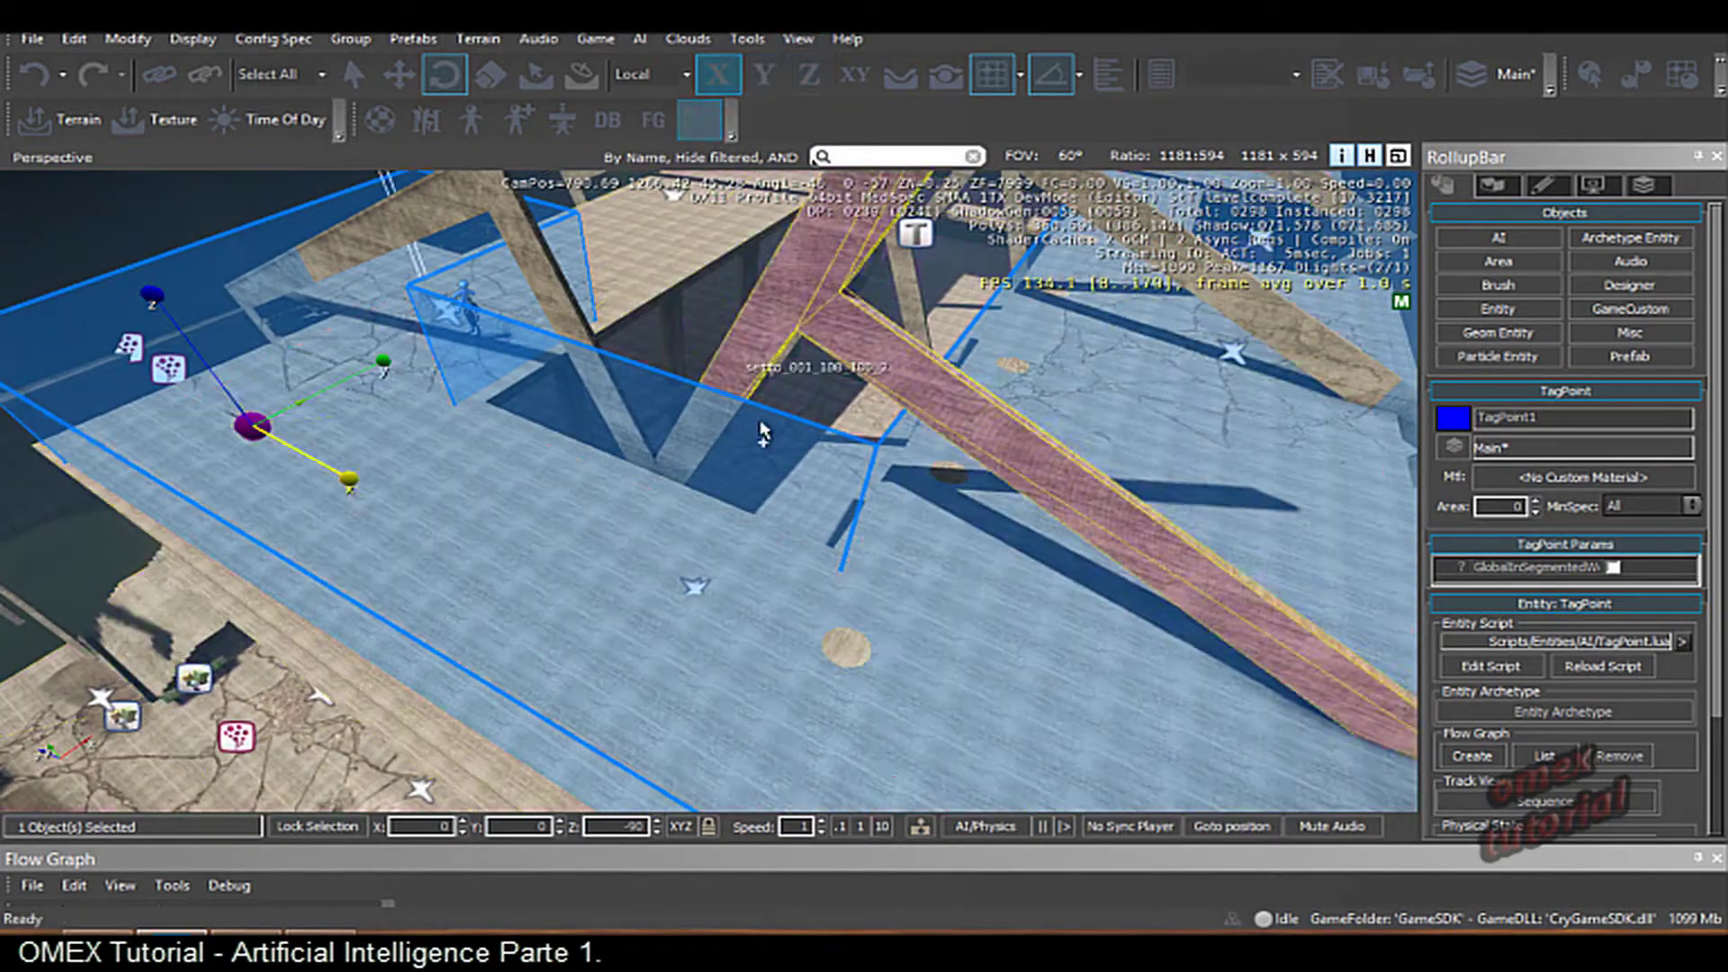
key("ctrl+c")
left_click(1060, 589)
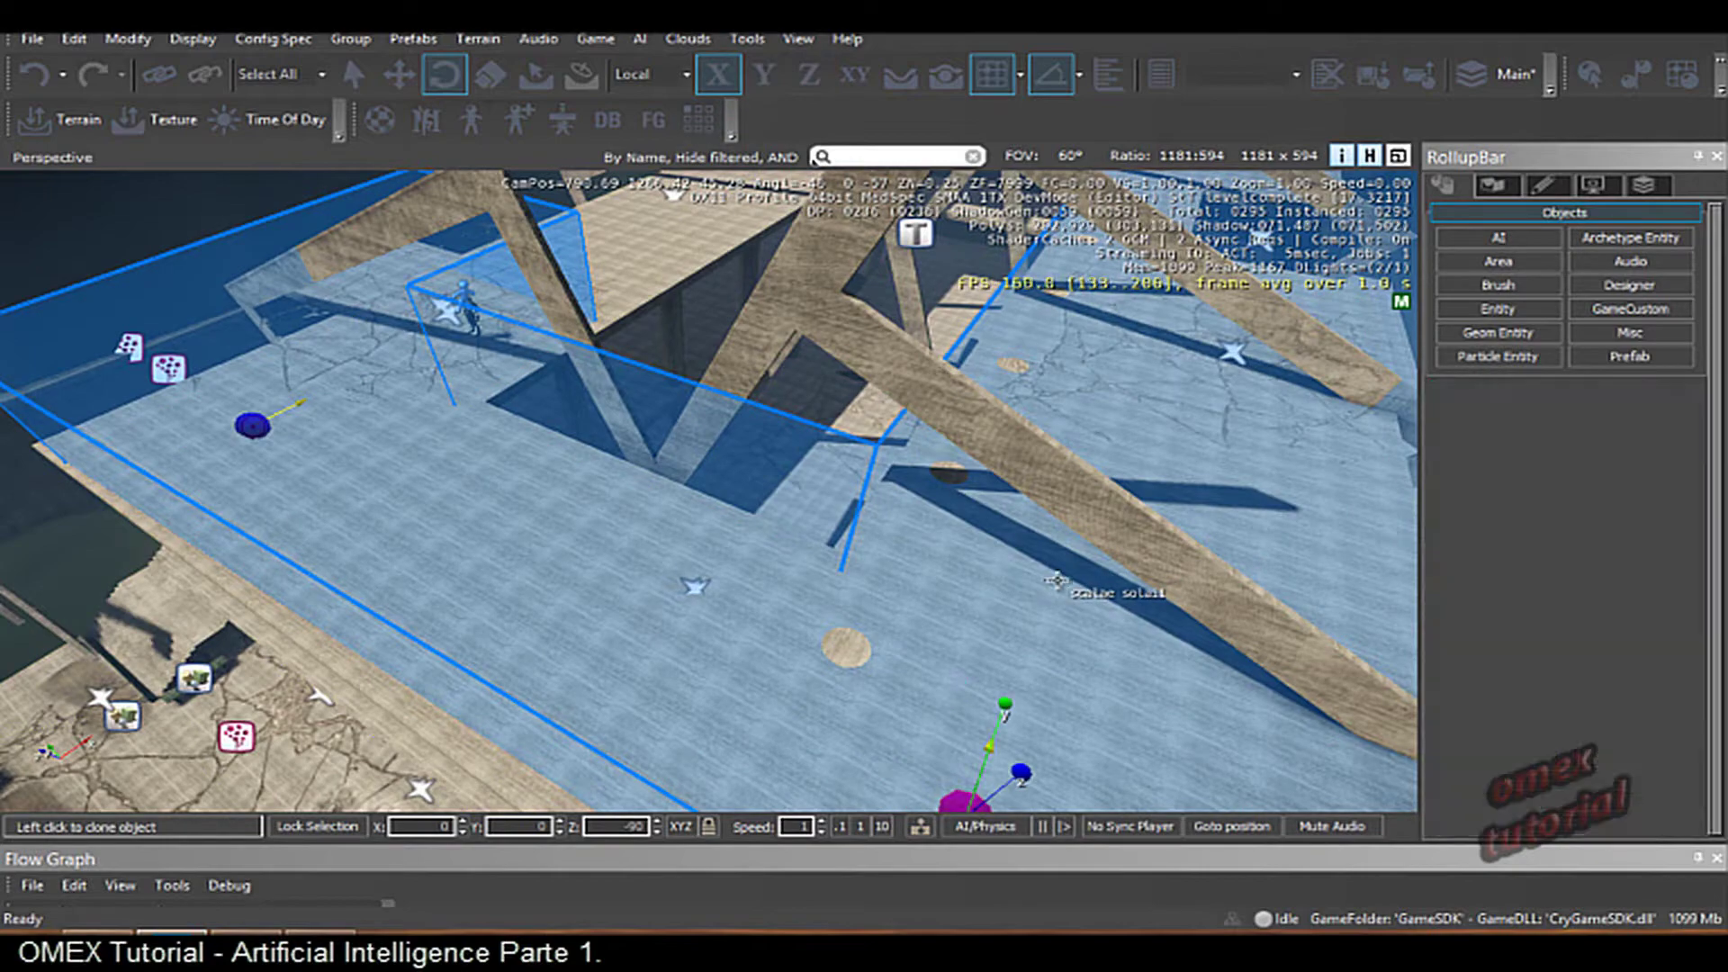
mouse_move(1060, 590)
right_mouse_down()
mouse_move(1071, 477)
mouse_move(178, 443)
right_mouse_up()
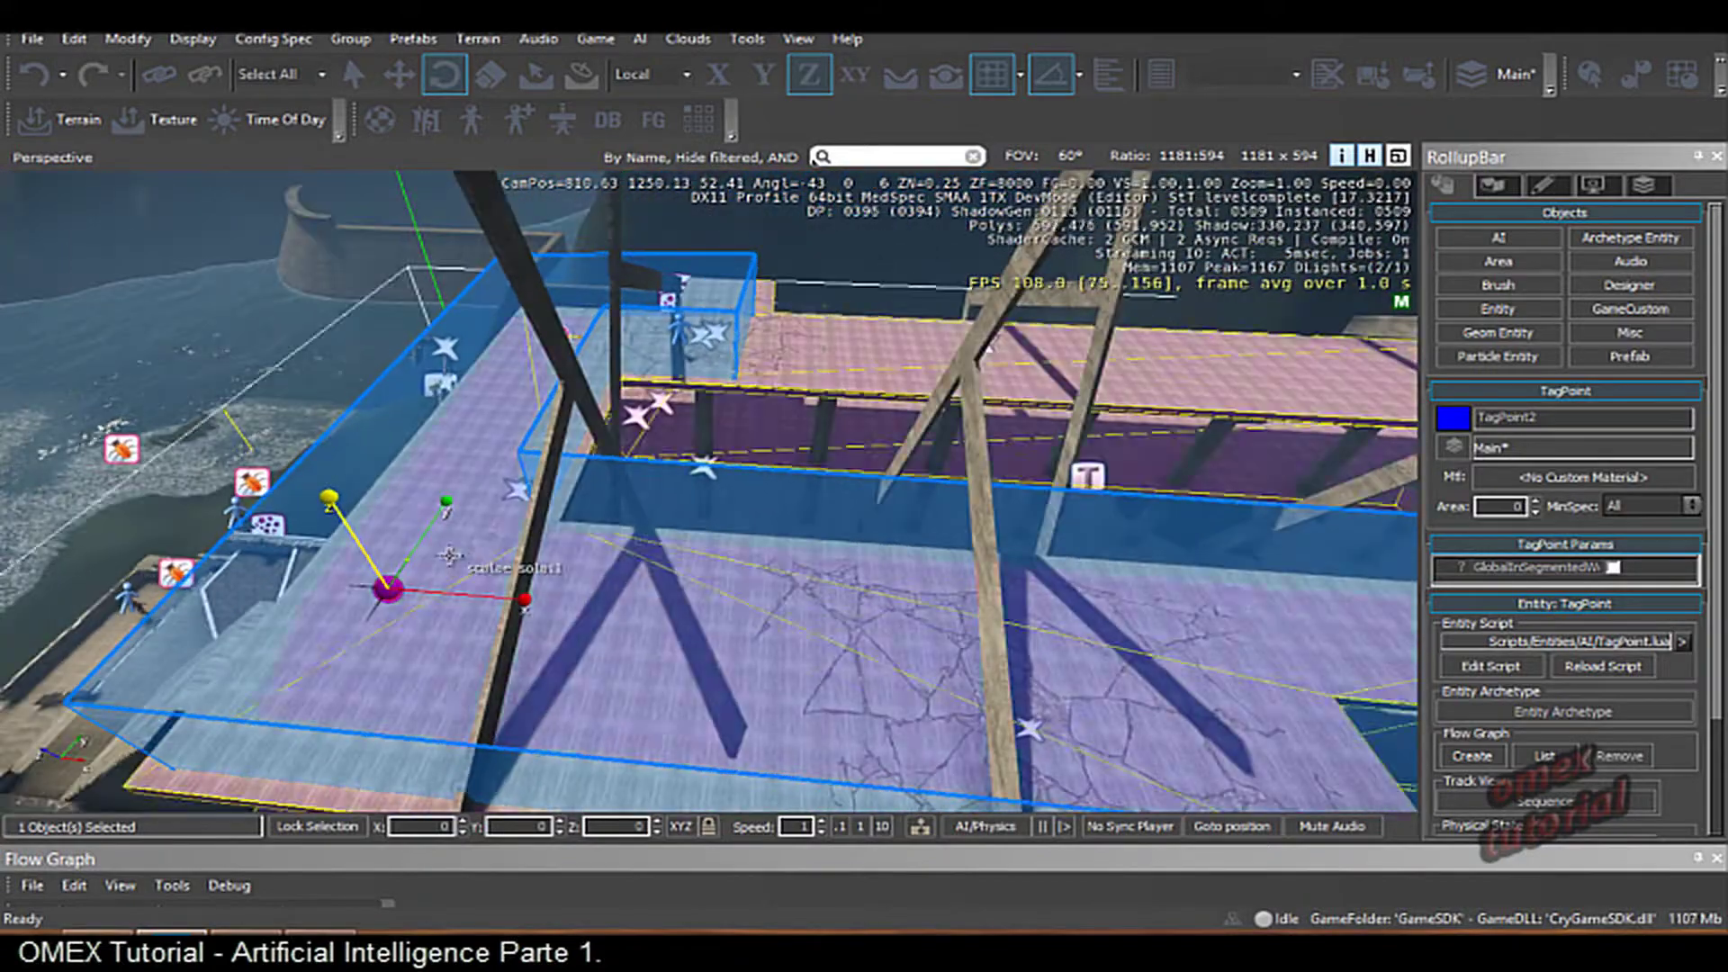
right_click_drag(310, 477, 511, 605)
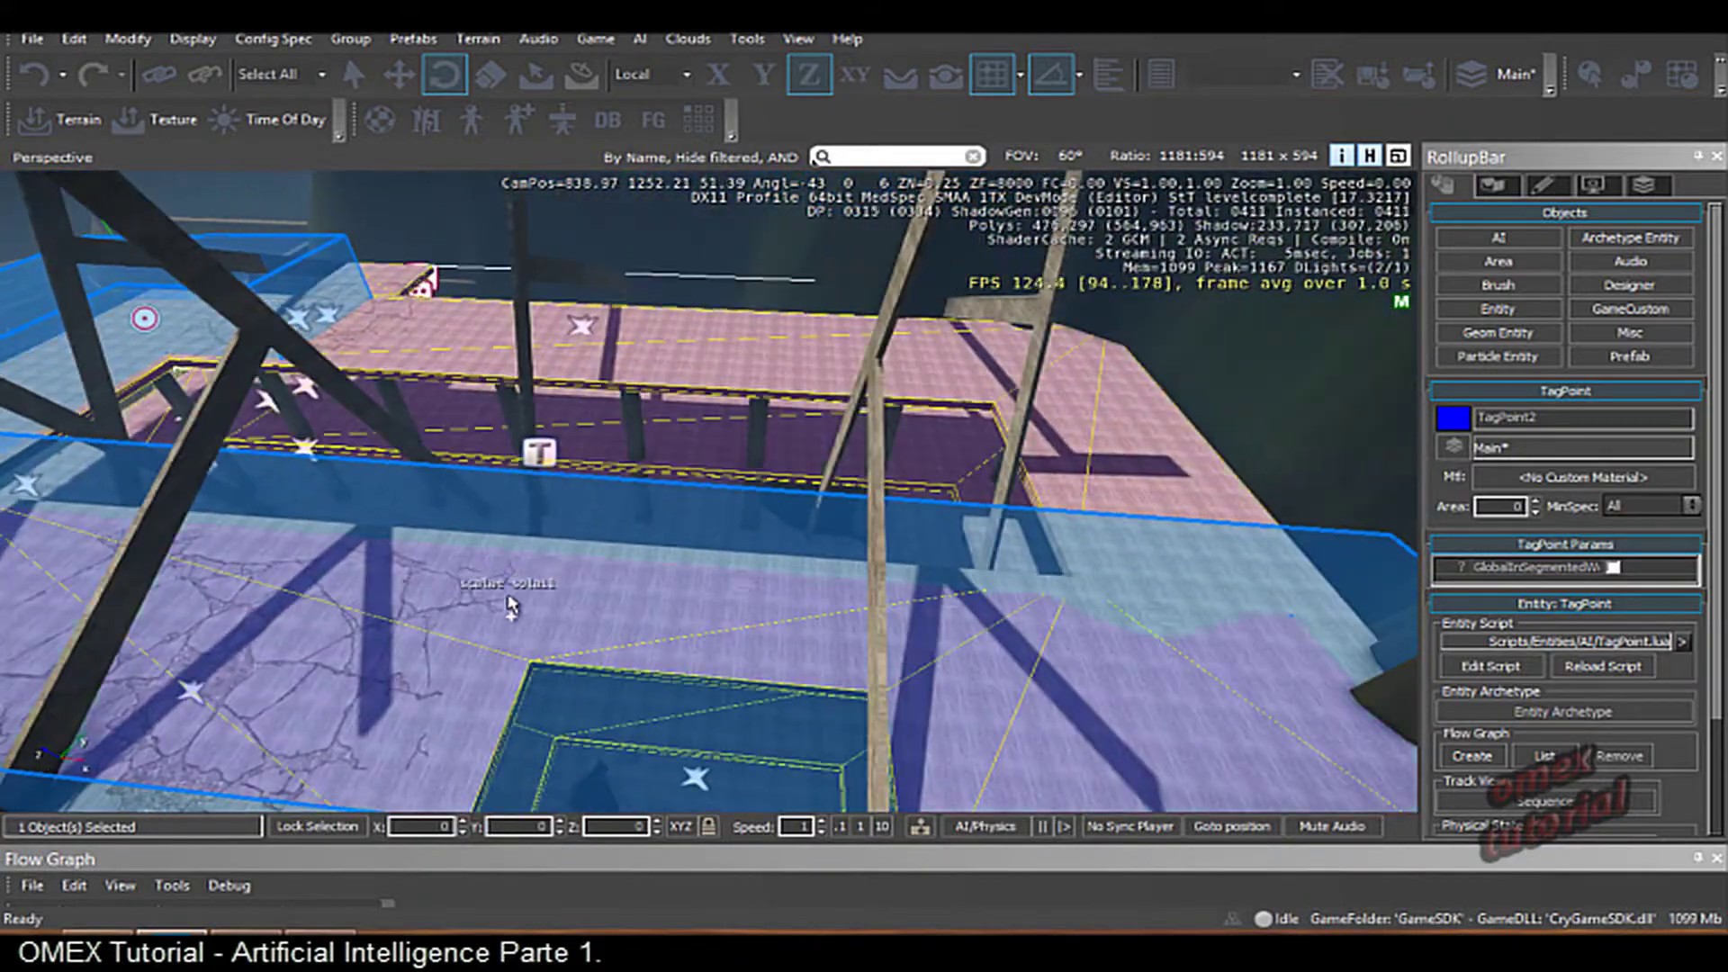
- Clone TagPoint2 along X into TagPoint3 further along the floor
left_click(720, 81)
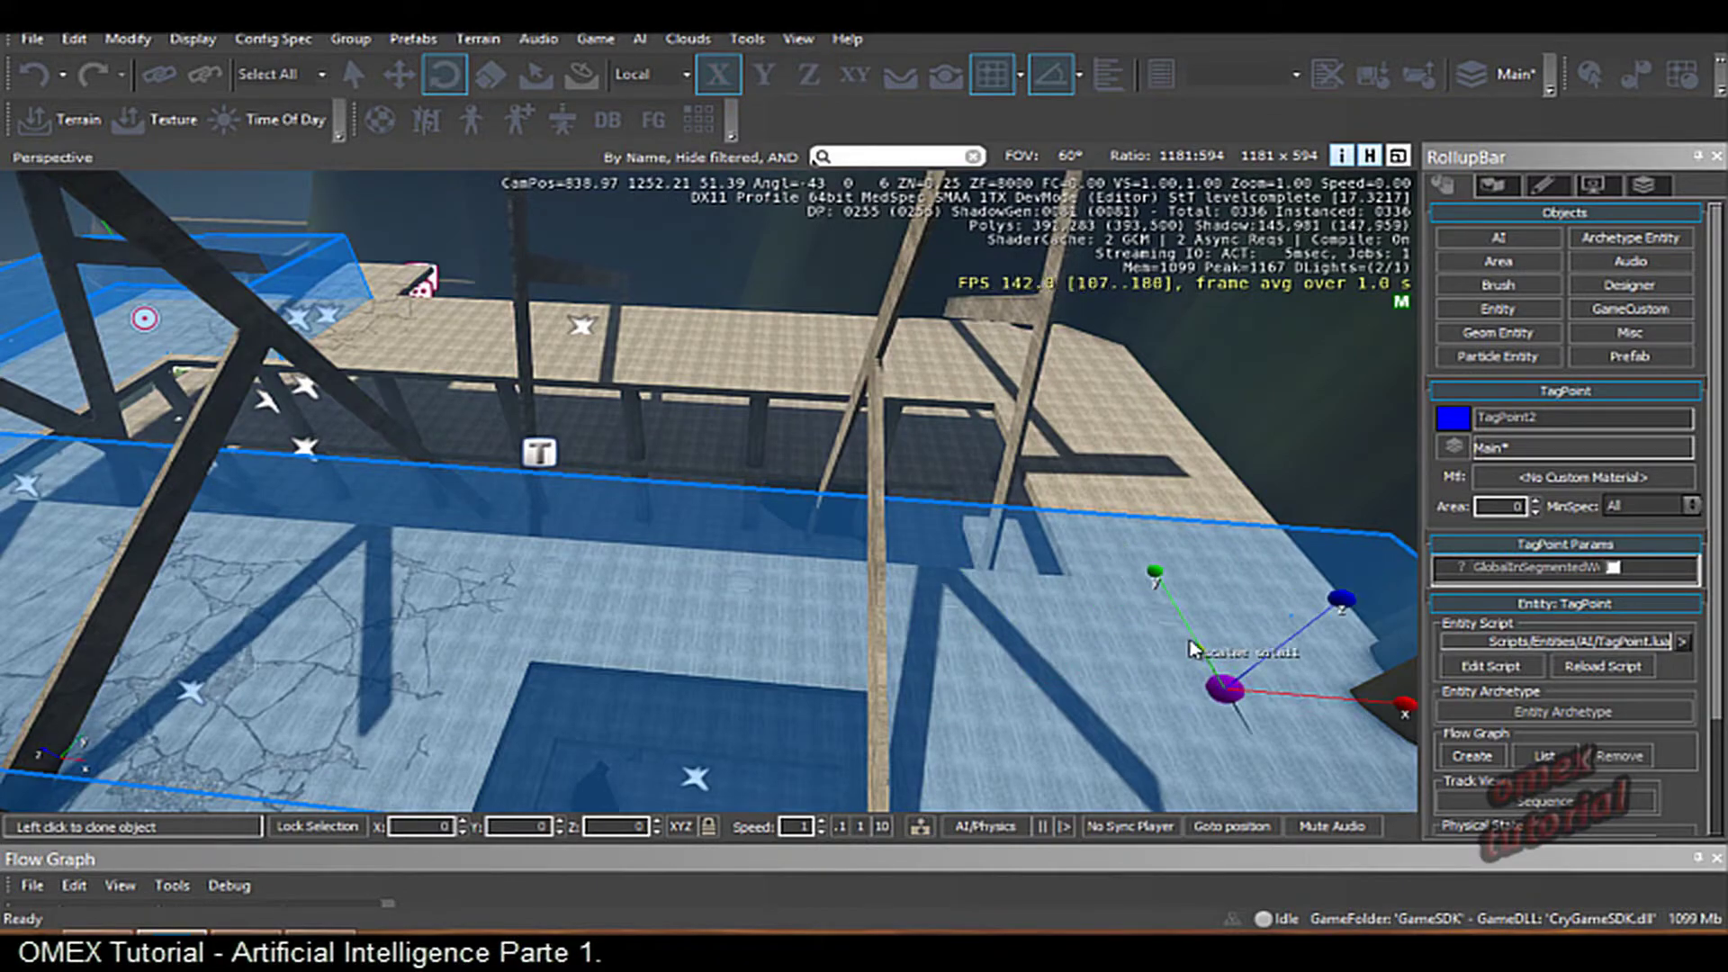
left_click(1193, 648, "shift")
right_click_drag(1192, 649, 1194, 634)
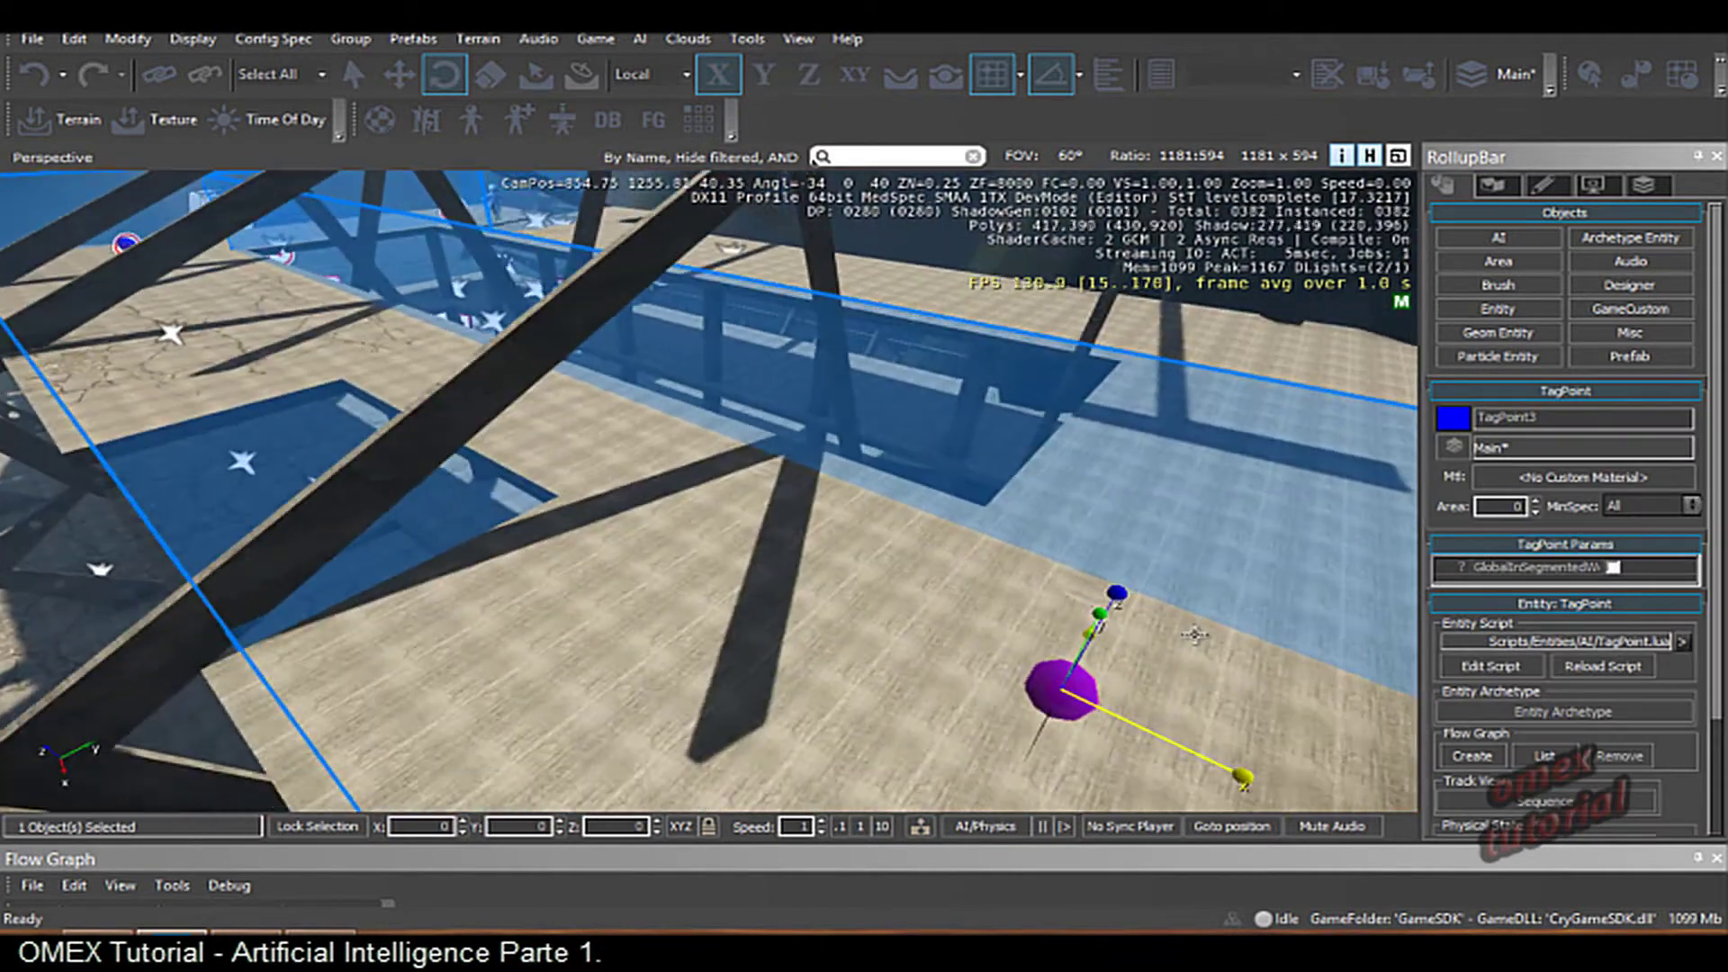
- Bring the floor beside the character and stairs into view
middle_click_drag(1195, 635, 1035, 576)
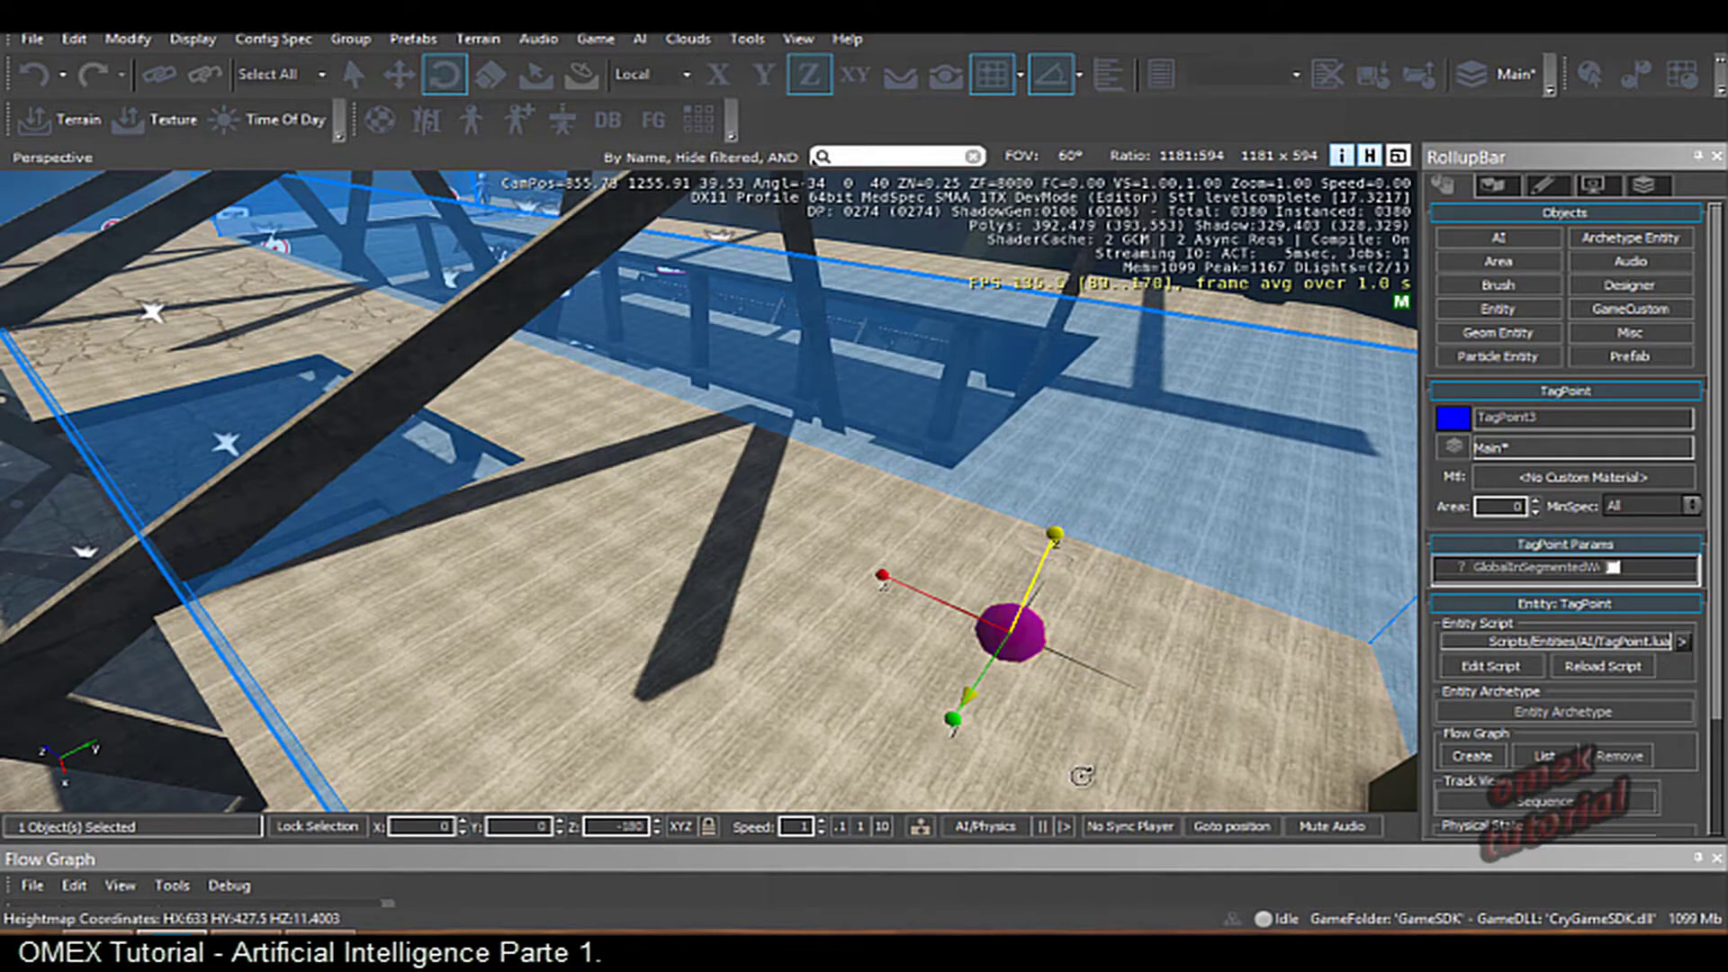
scroll(502, 483, "down", 5)
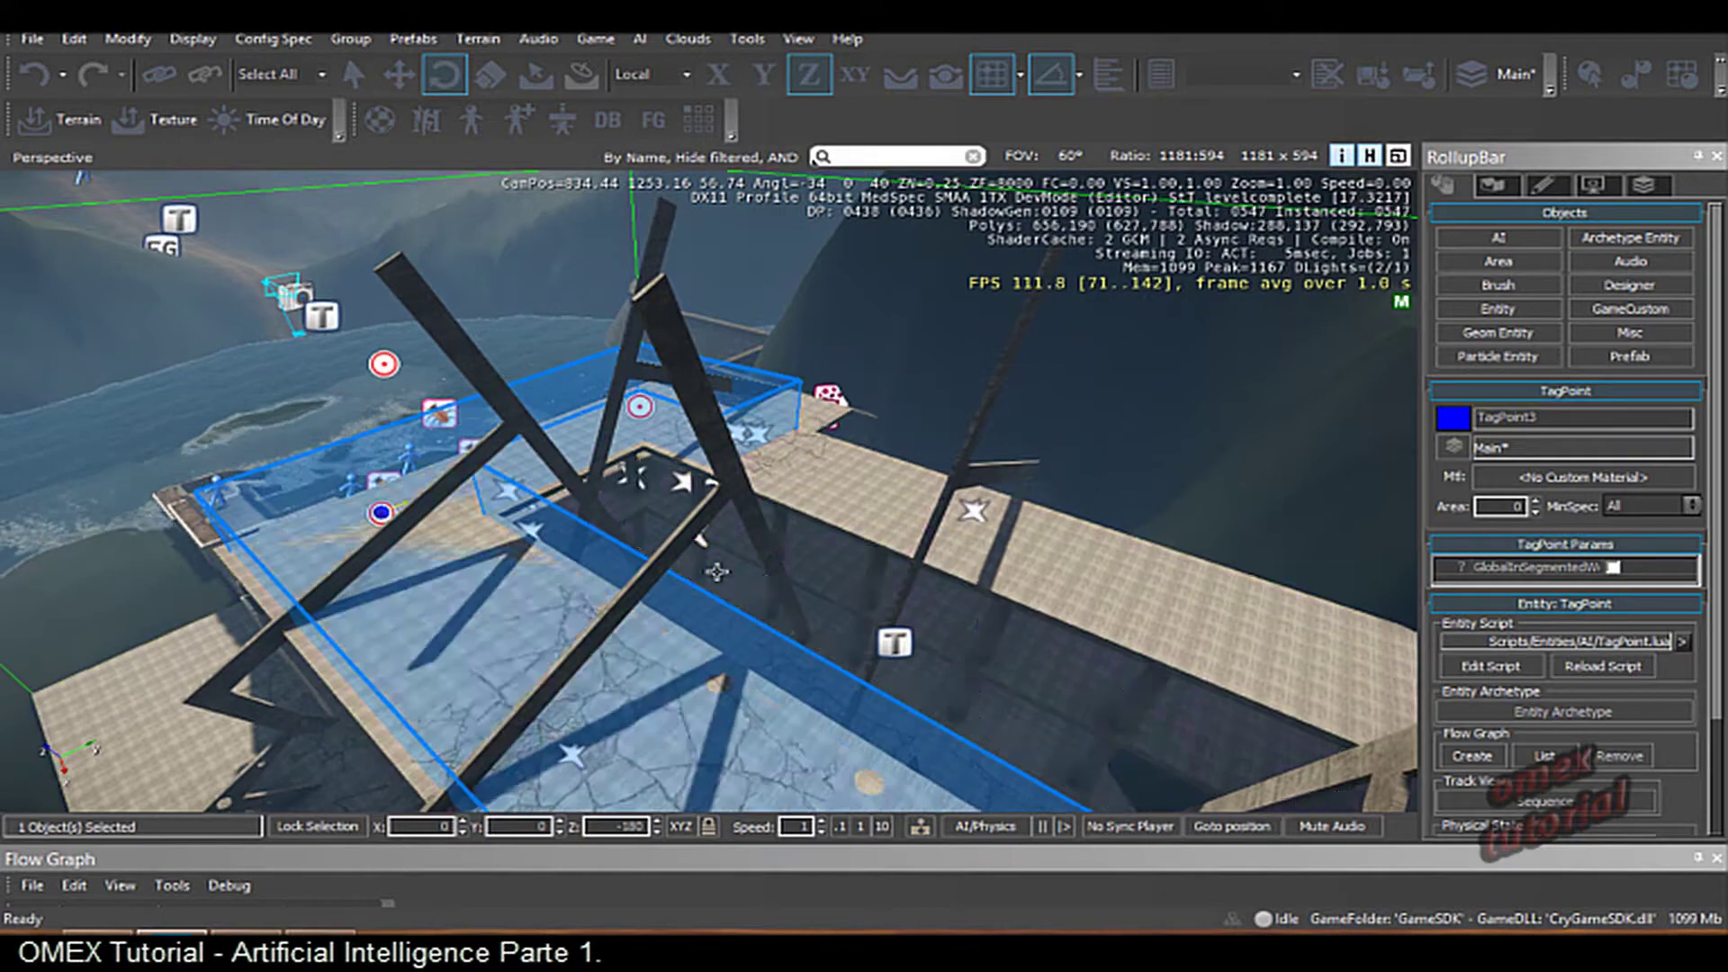
scroll(714, 567, "up", 5)
right_click_drag(713, 567, 711, 583)
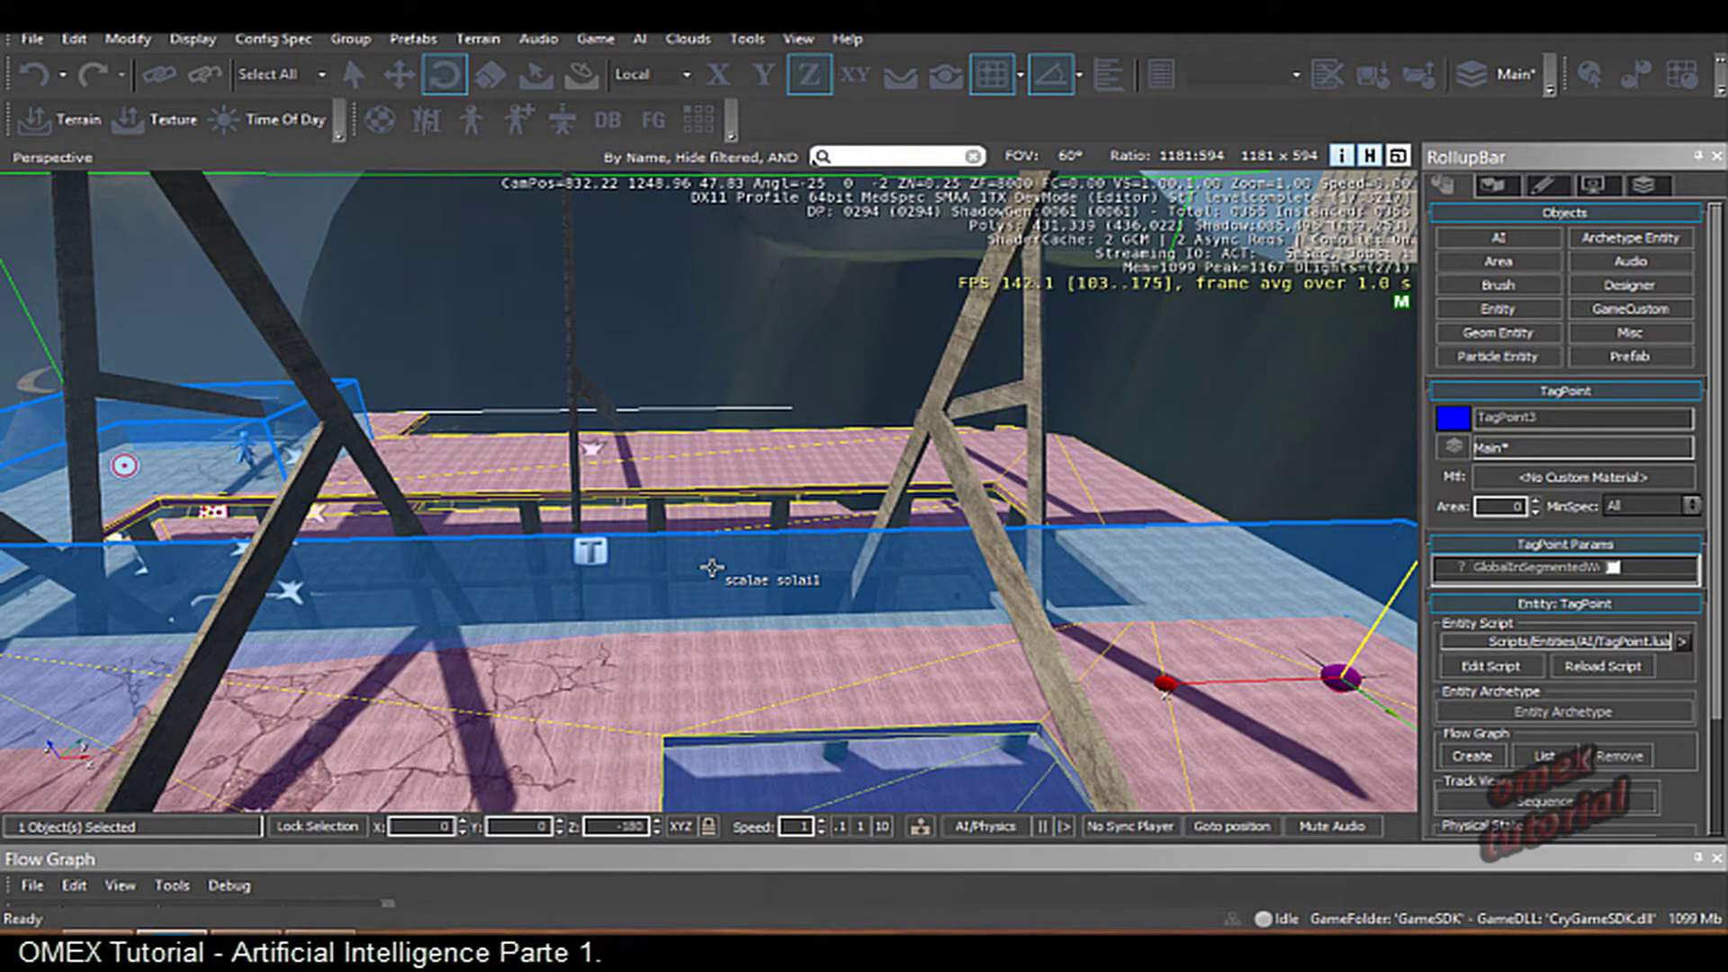
right_click_drag(803, 354, 802, 393)
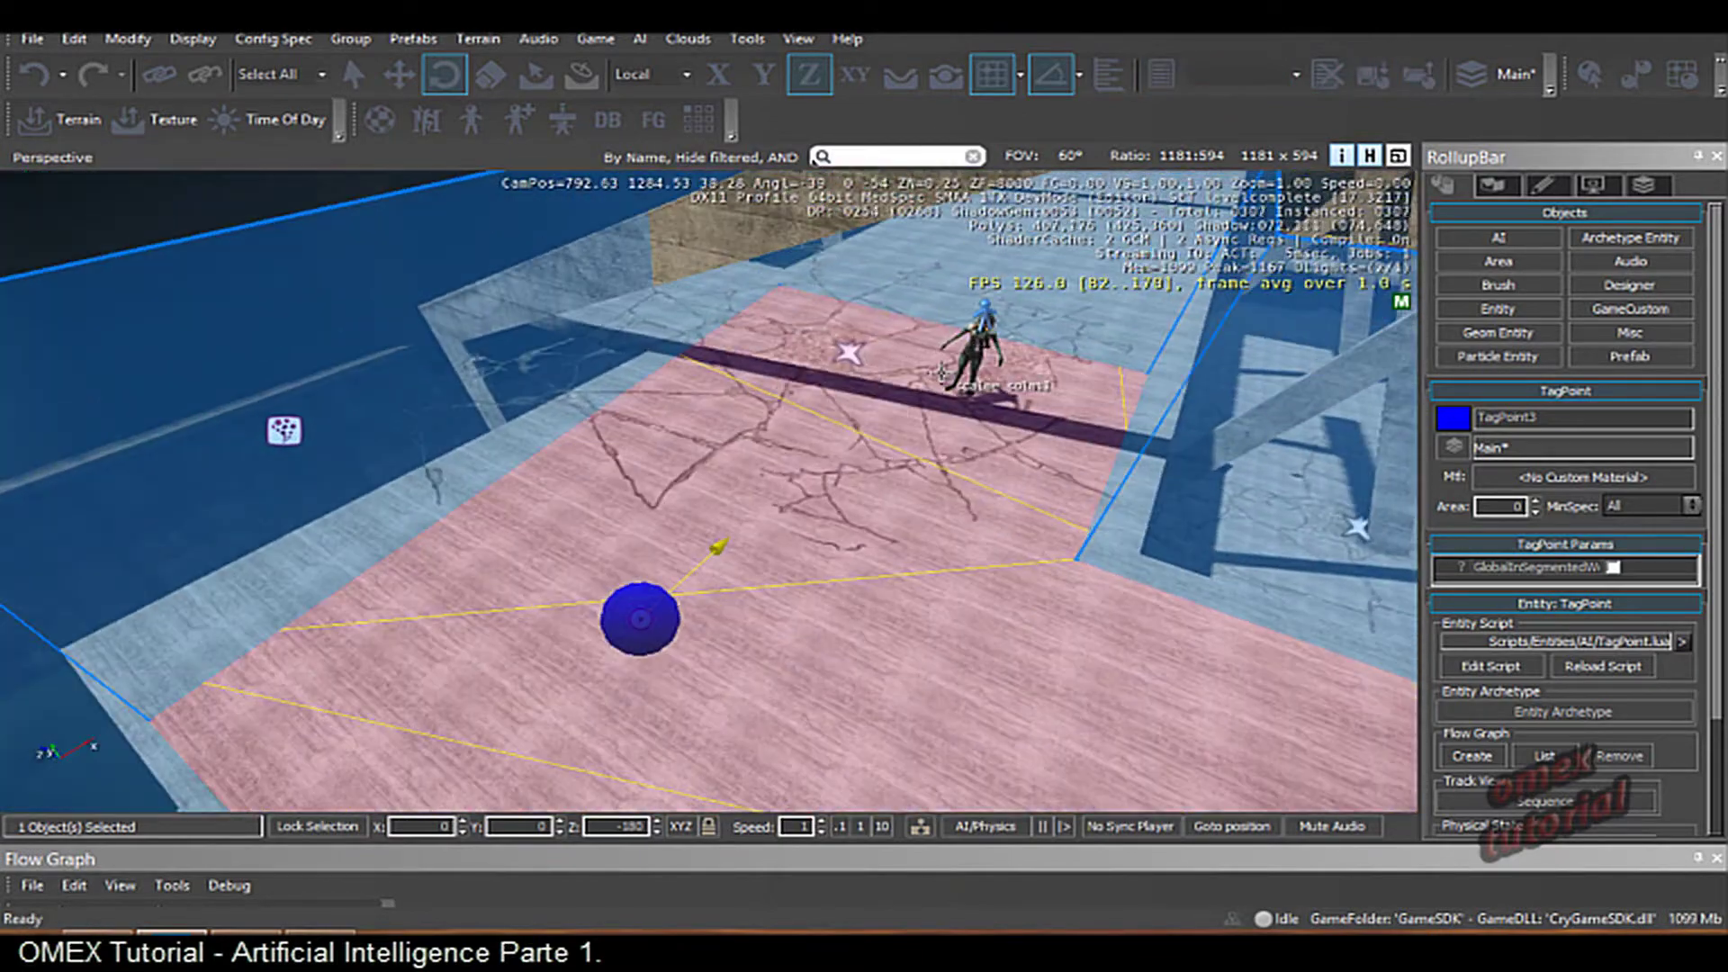
right_click_drag(941, 371, 1360, 364)
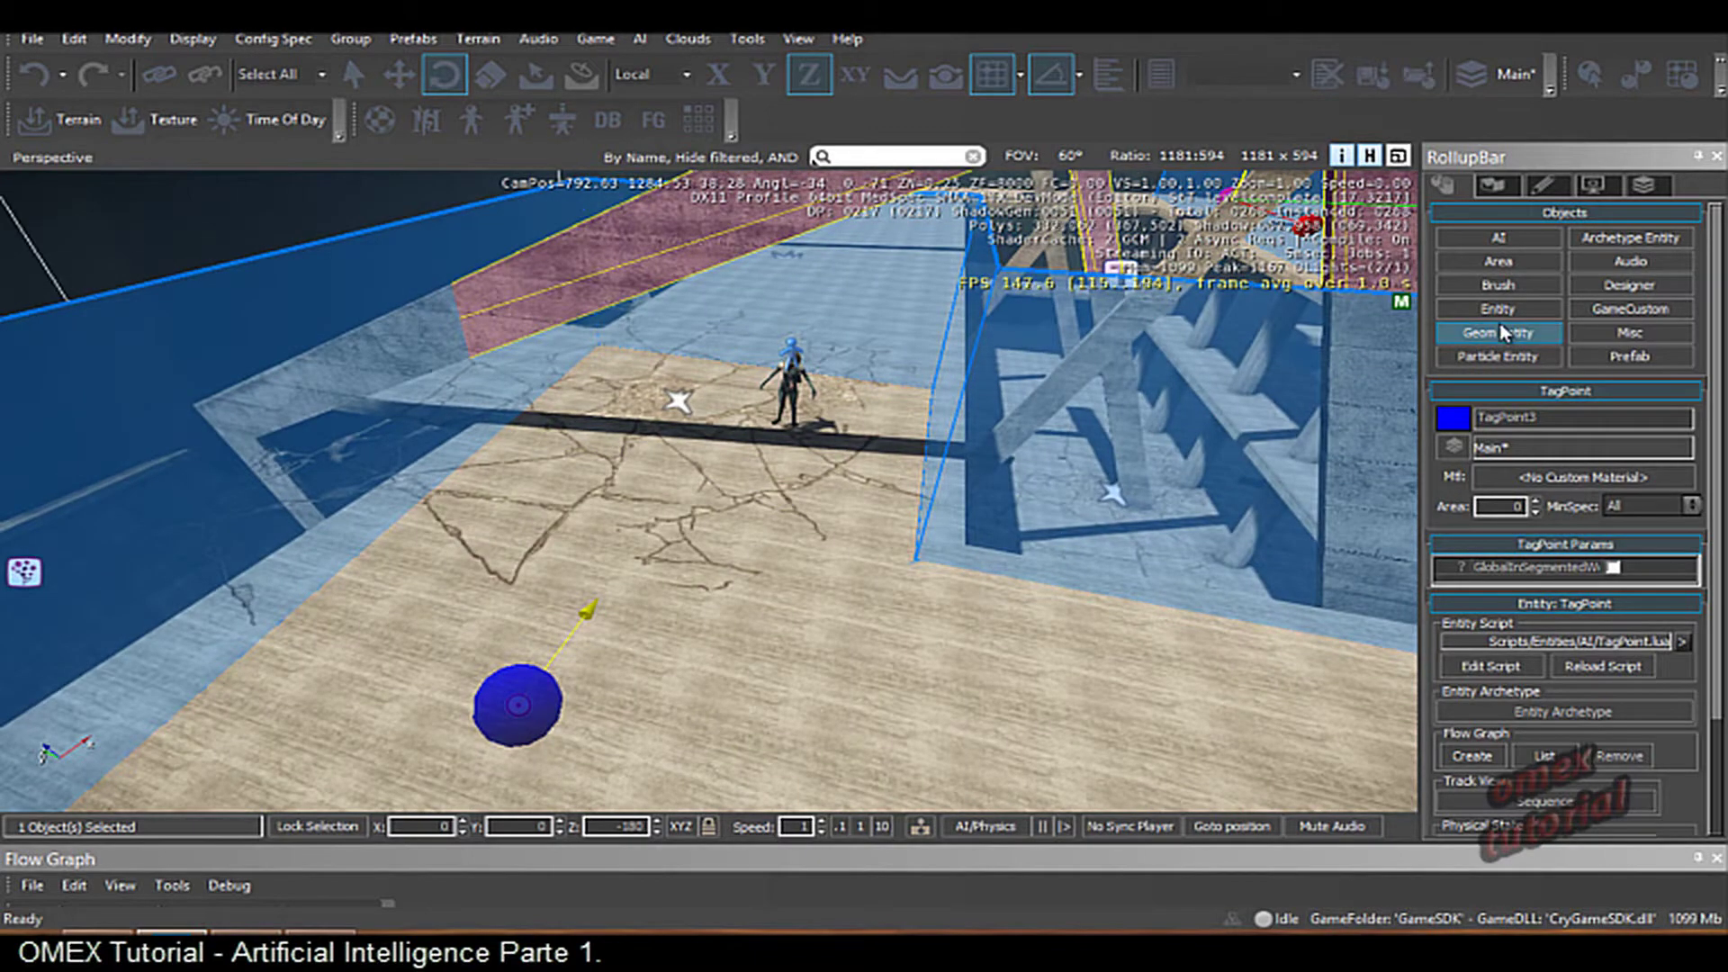
- Place a Default > FlowgraphEntity on the floor near the character
left_click(1498, 308)
left_click(1494, 601)
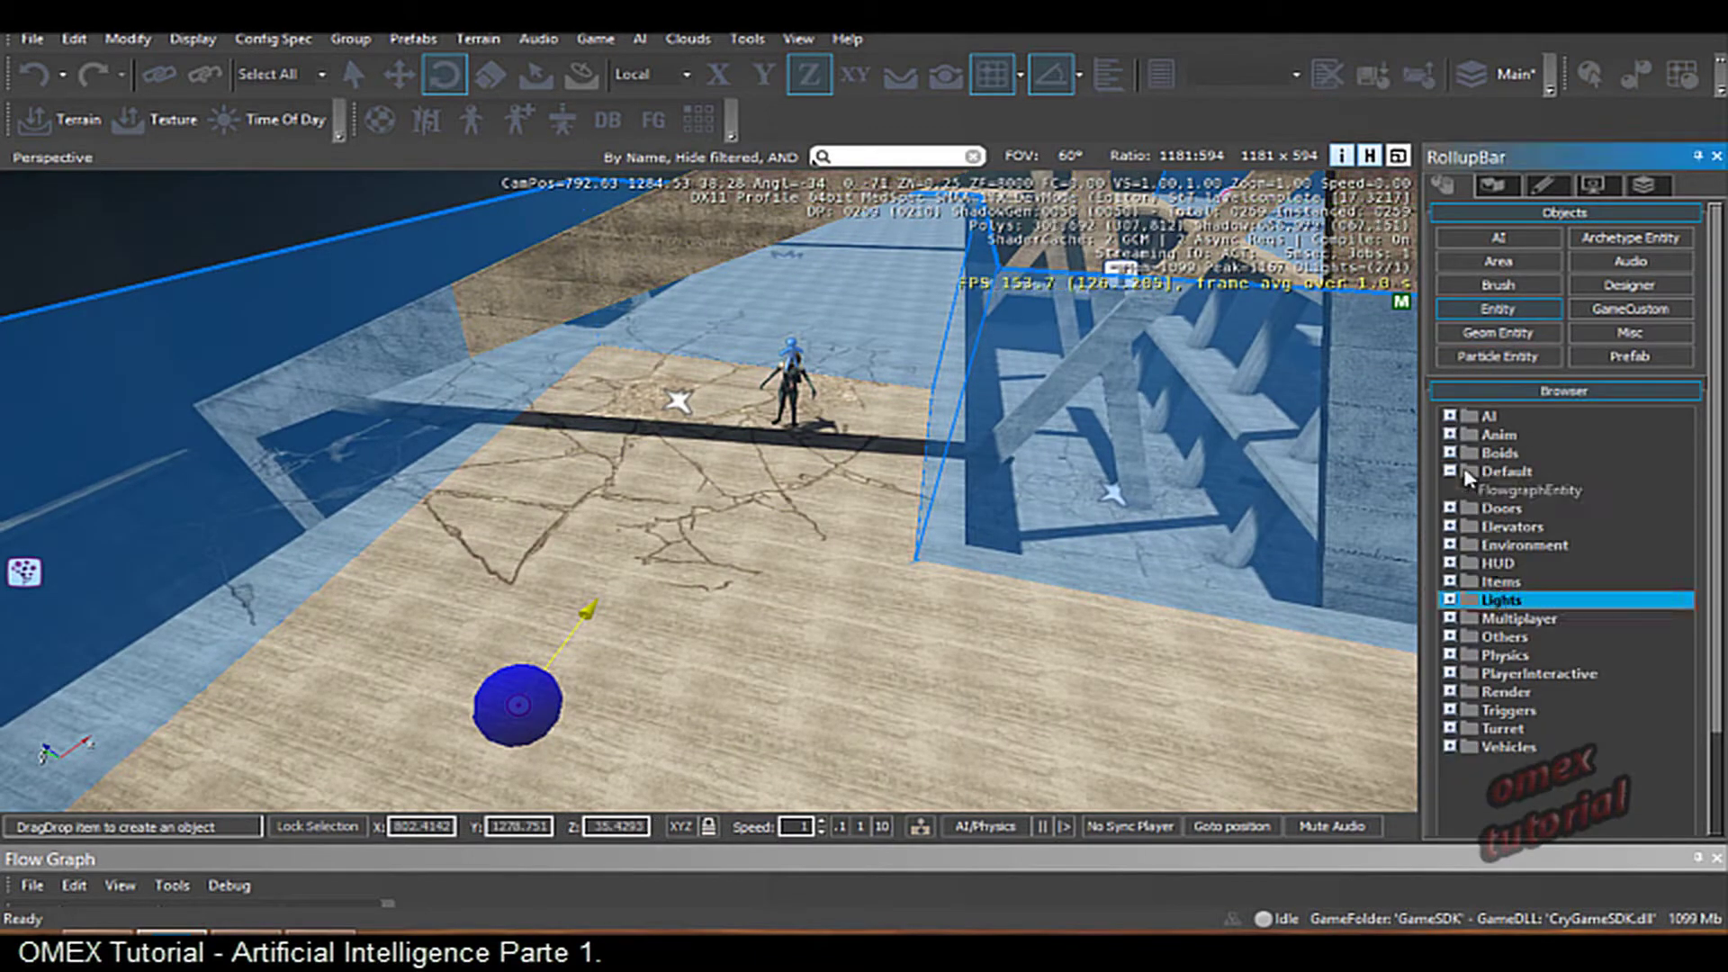
left_click(1469, 474)
left_click(1519, 495)
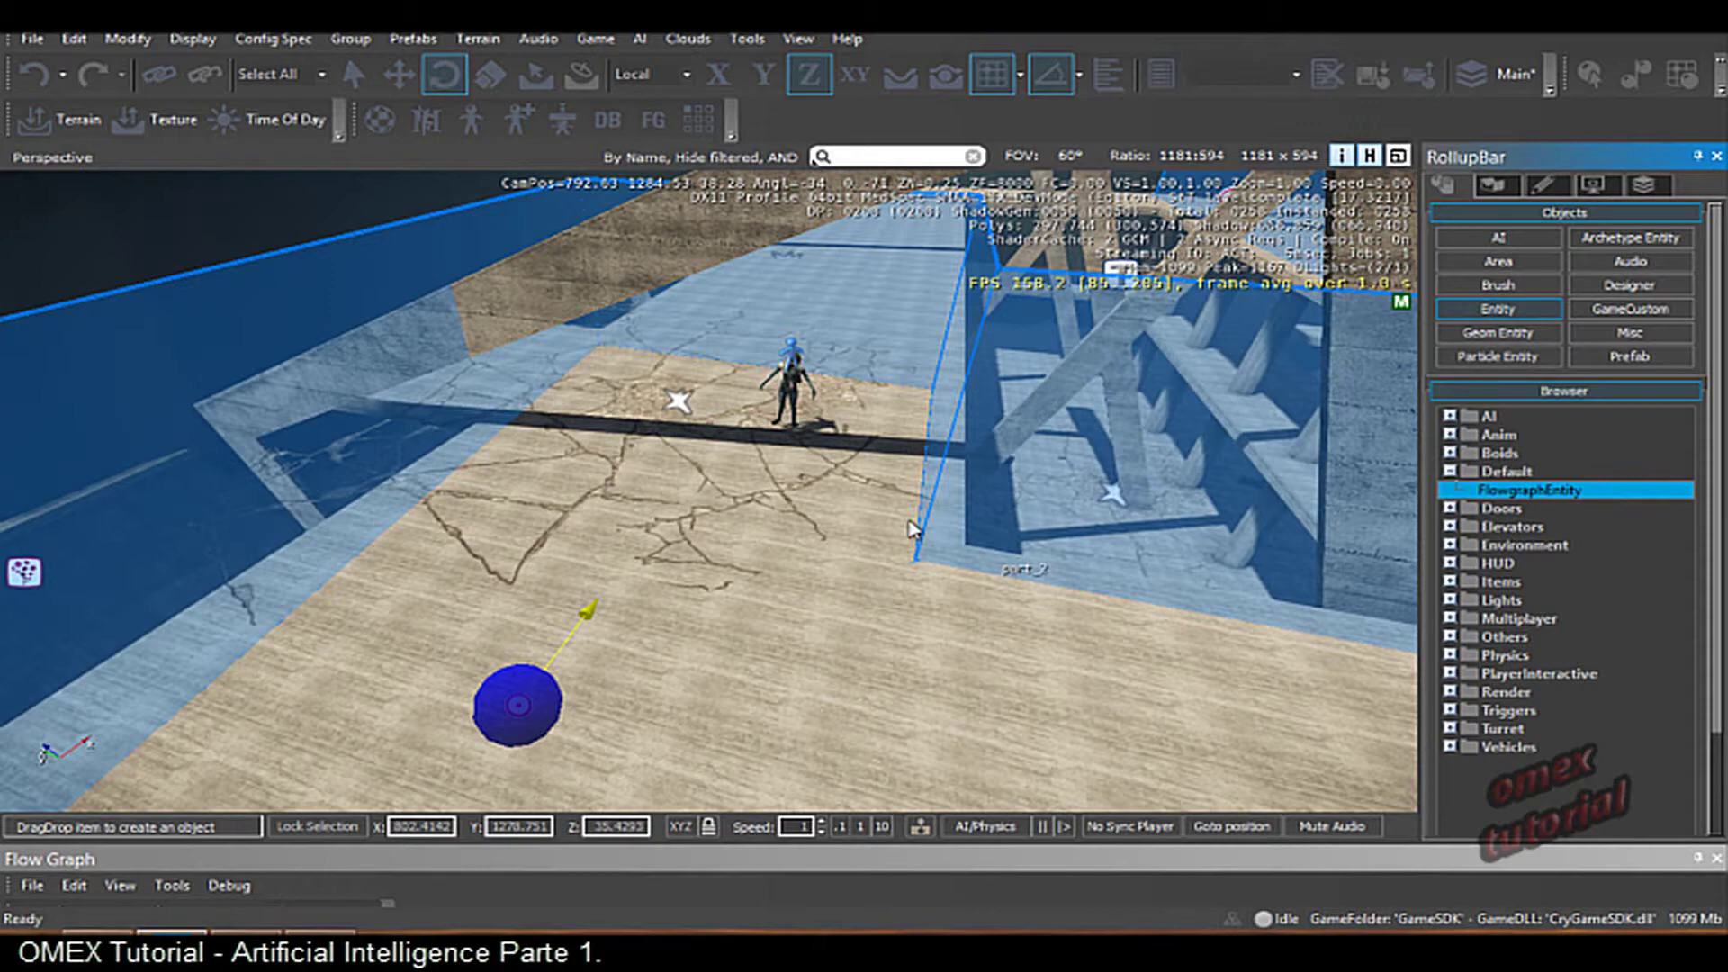
left_click(808, 459)
left_click(798, 525)
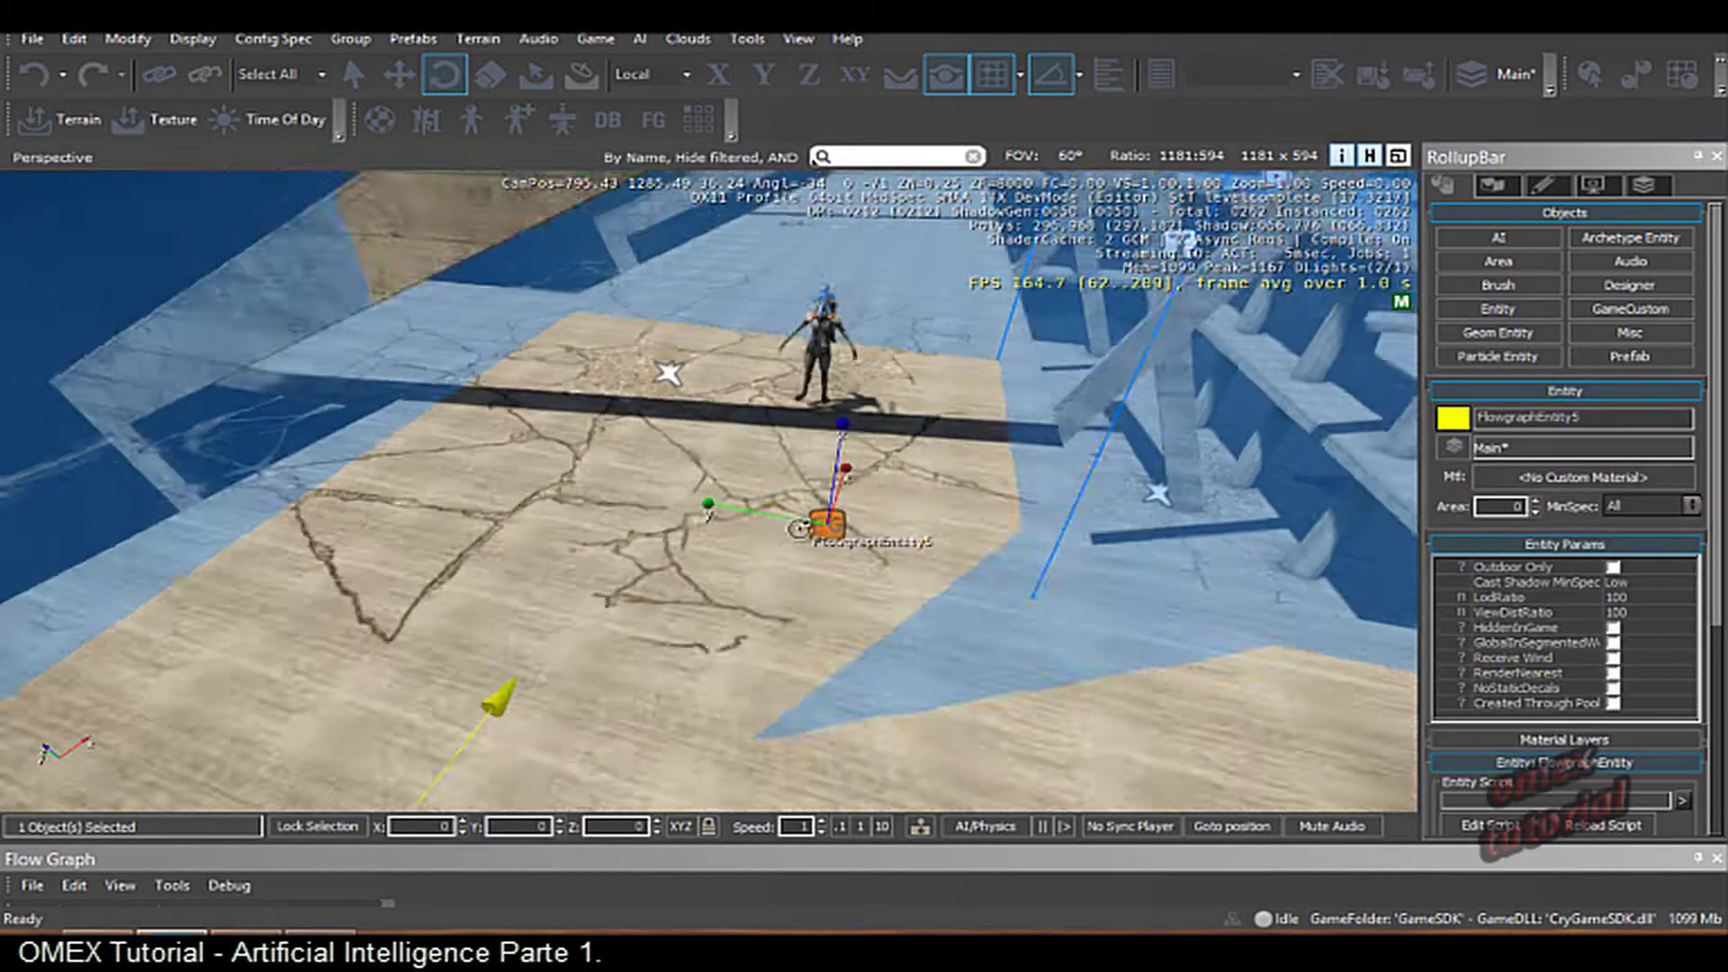
- Create a flow graph for the entity in a new group named Move_AI_01
right_click(872, 537)
left_click(882, 545)
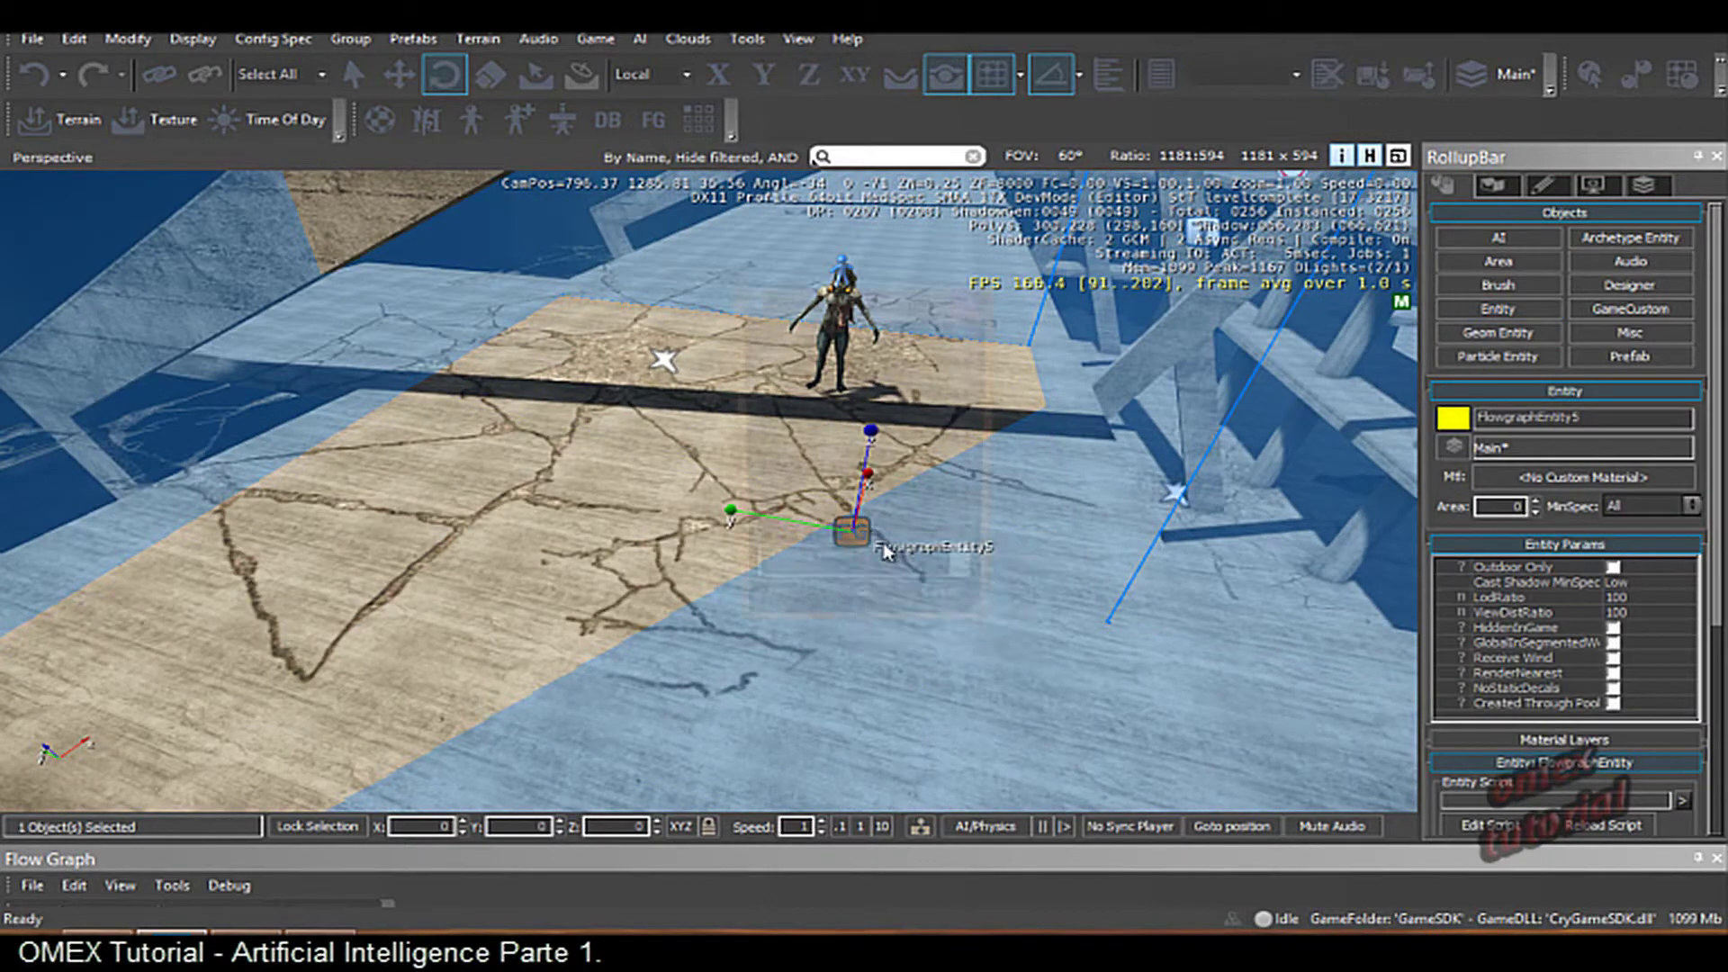
left_click(779, 612)
type("Move_AI_01")
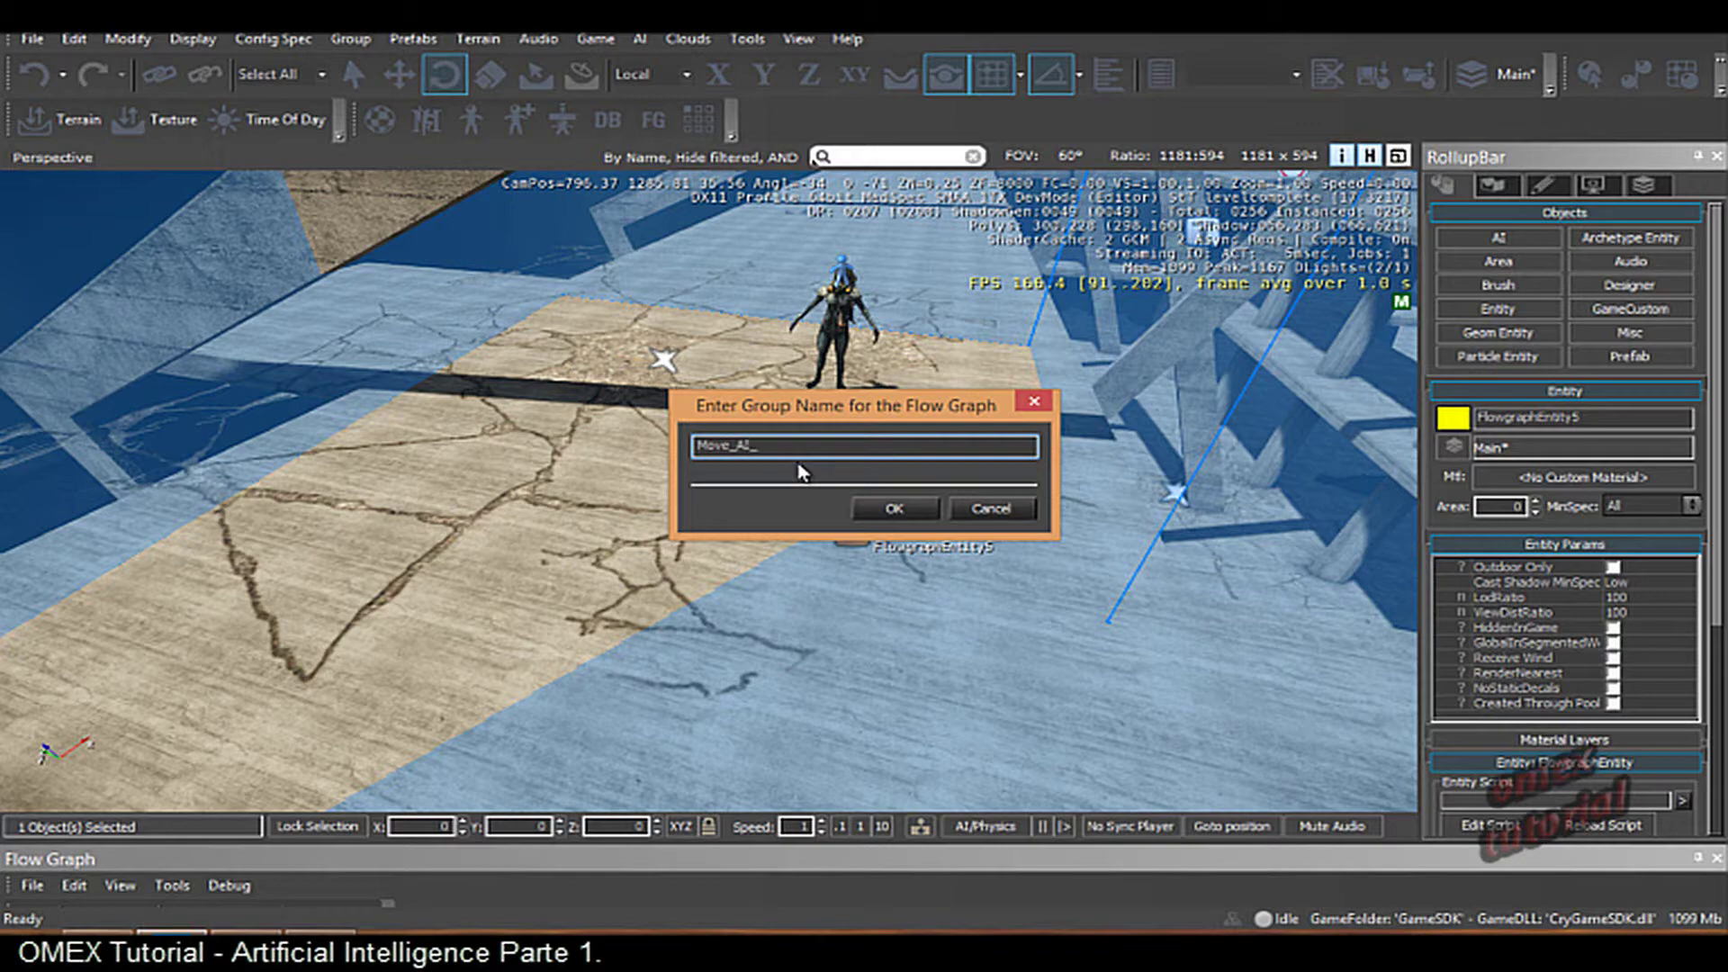
left_click(890, 511)
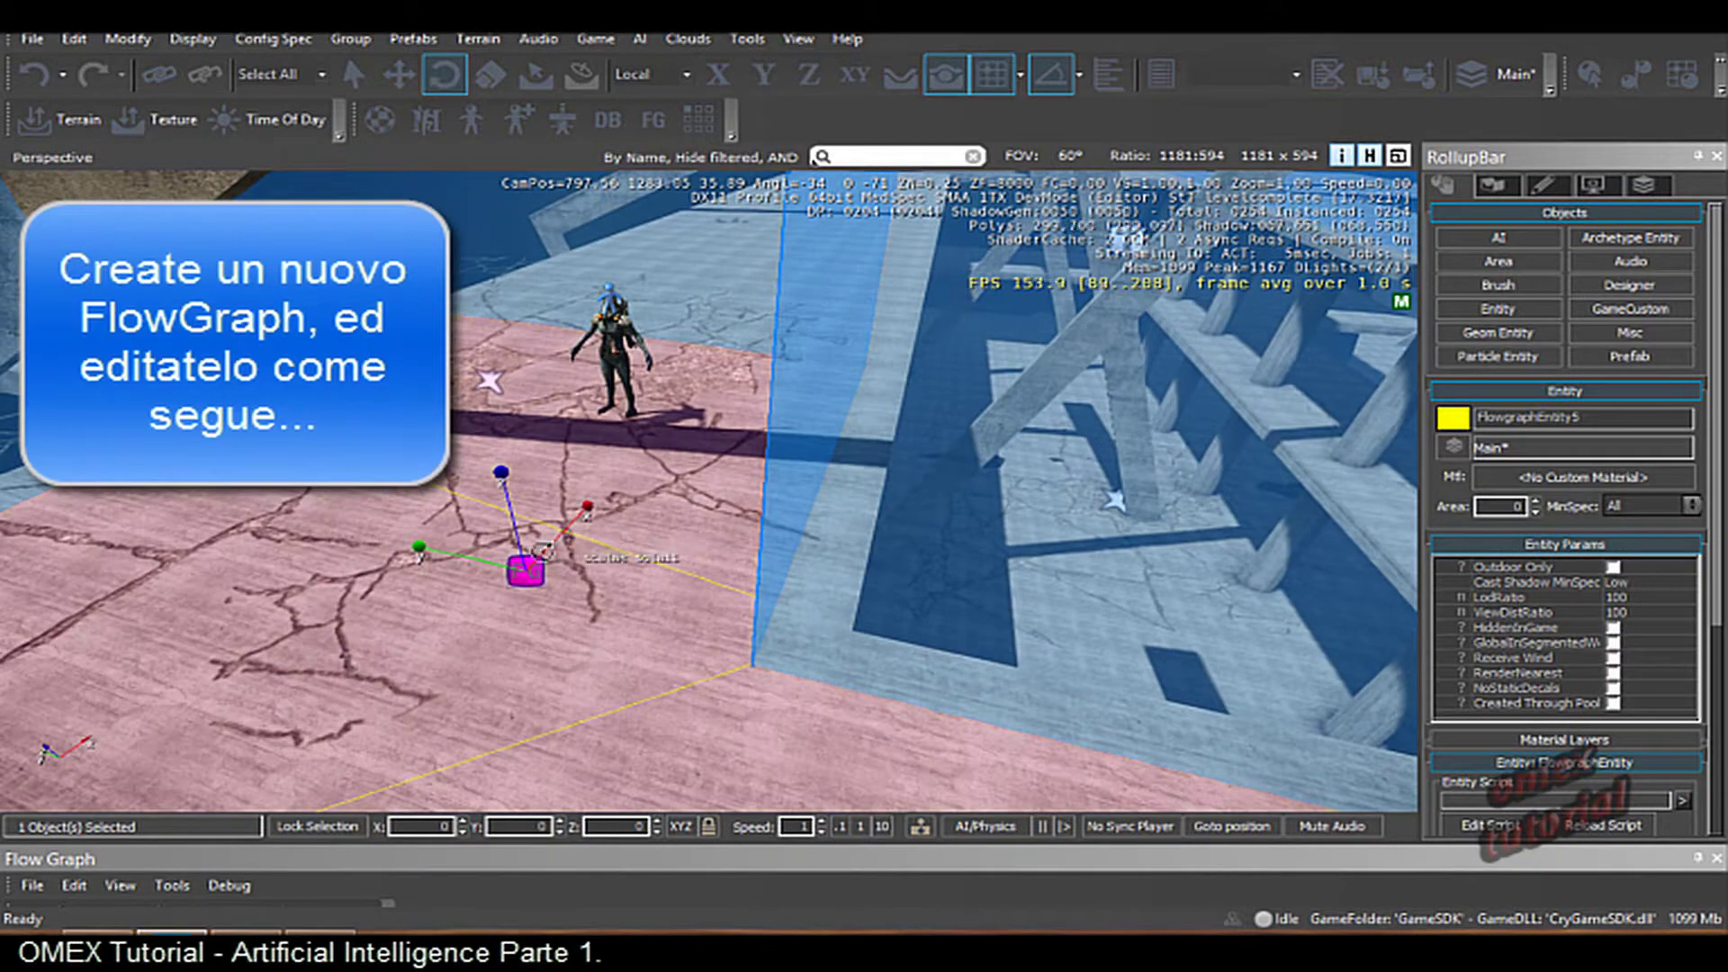
- Open the entity's Move_AI_01 flow graph in the Flow Graph editor
right_click(524, 569)
mouse_move(652, 576)
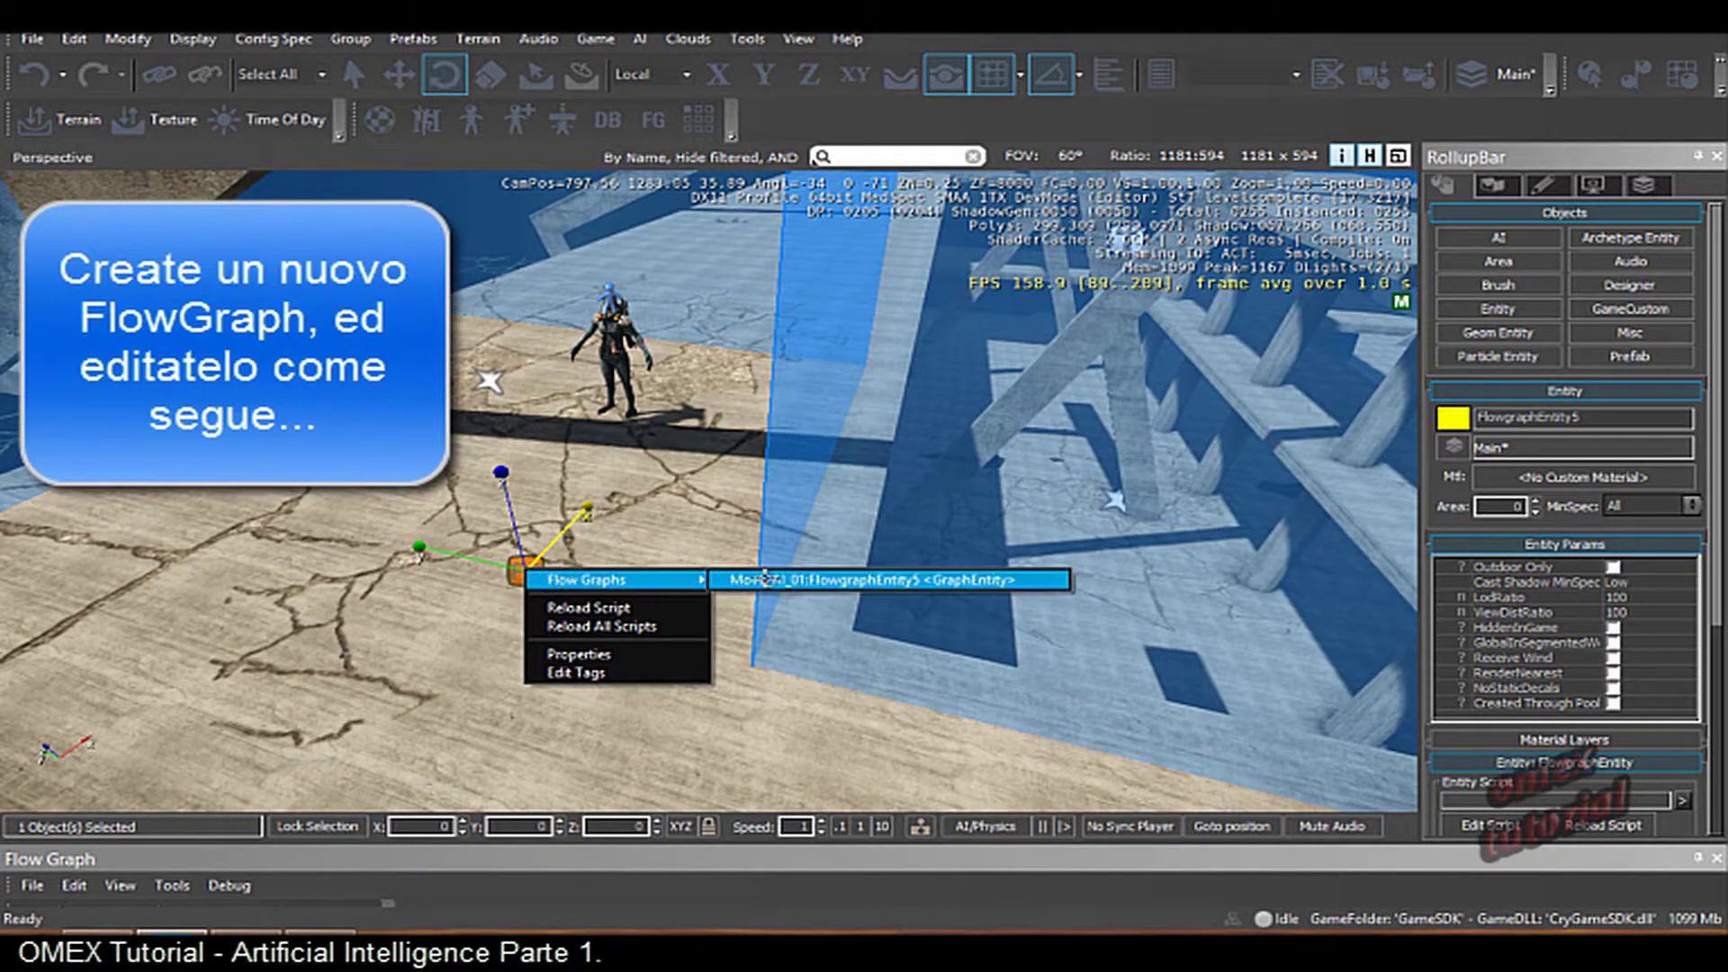
left_click(810, 579)
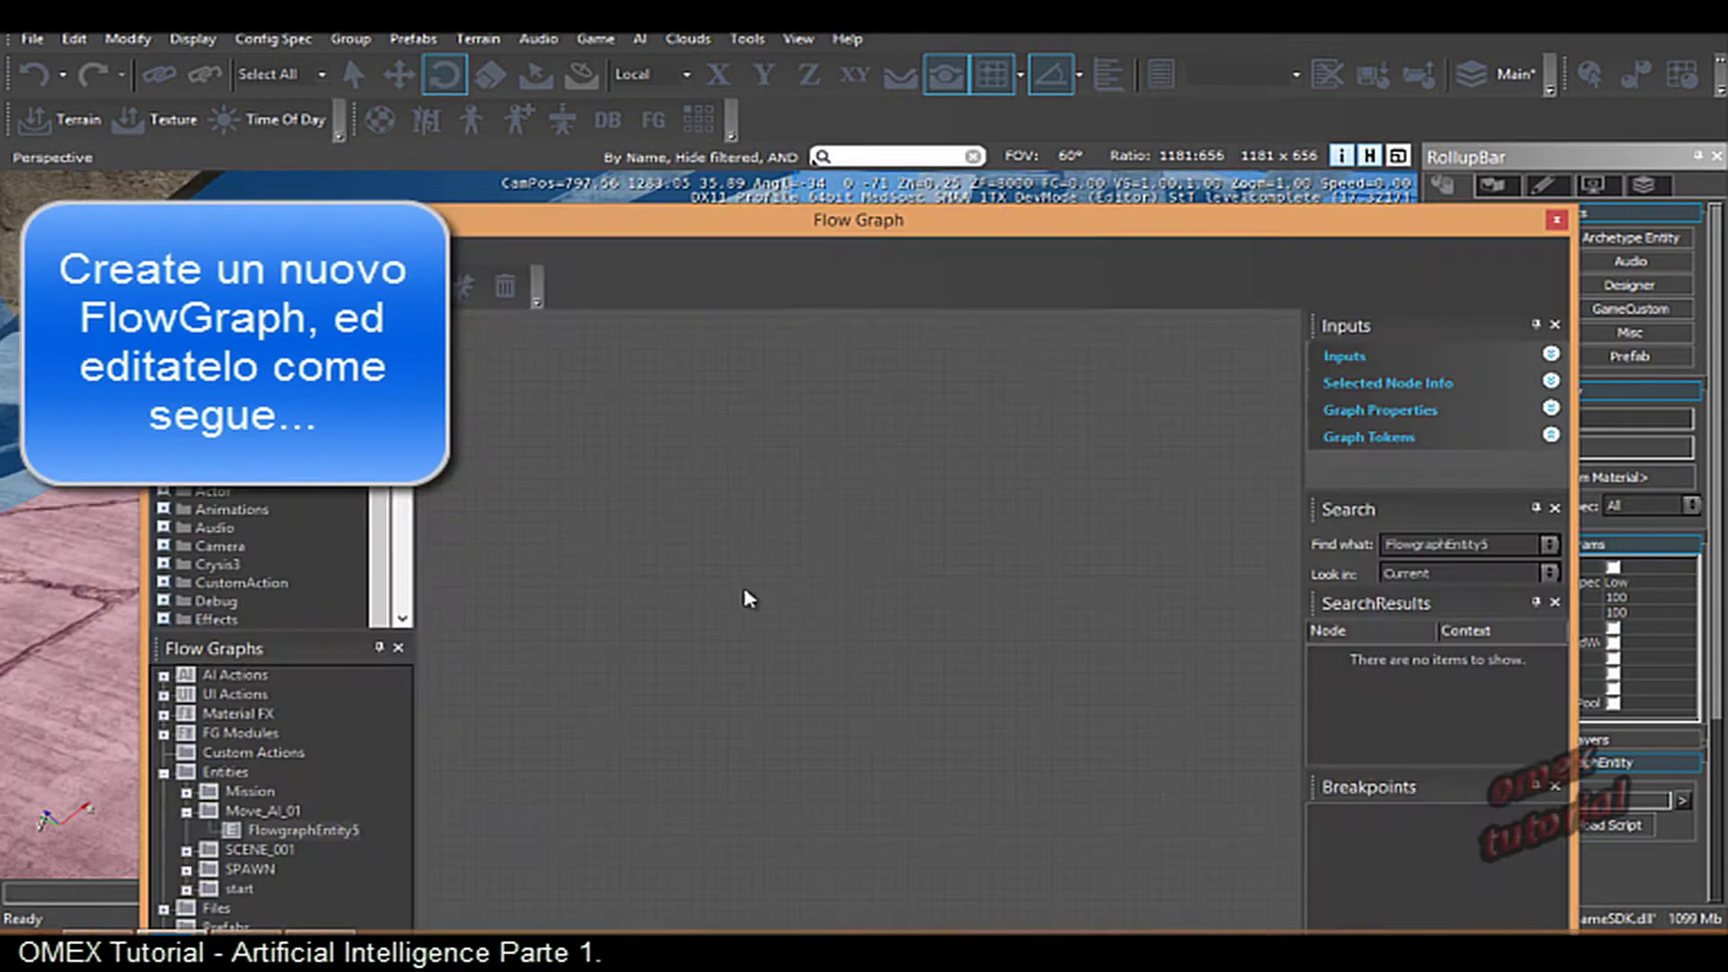
left_click_drag(673, 236, 907, 236)
- Add a Game:Start node to the graph
right_click(786, 544)
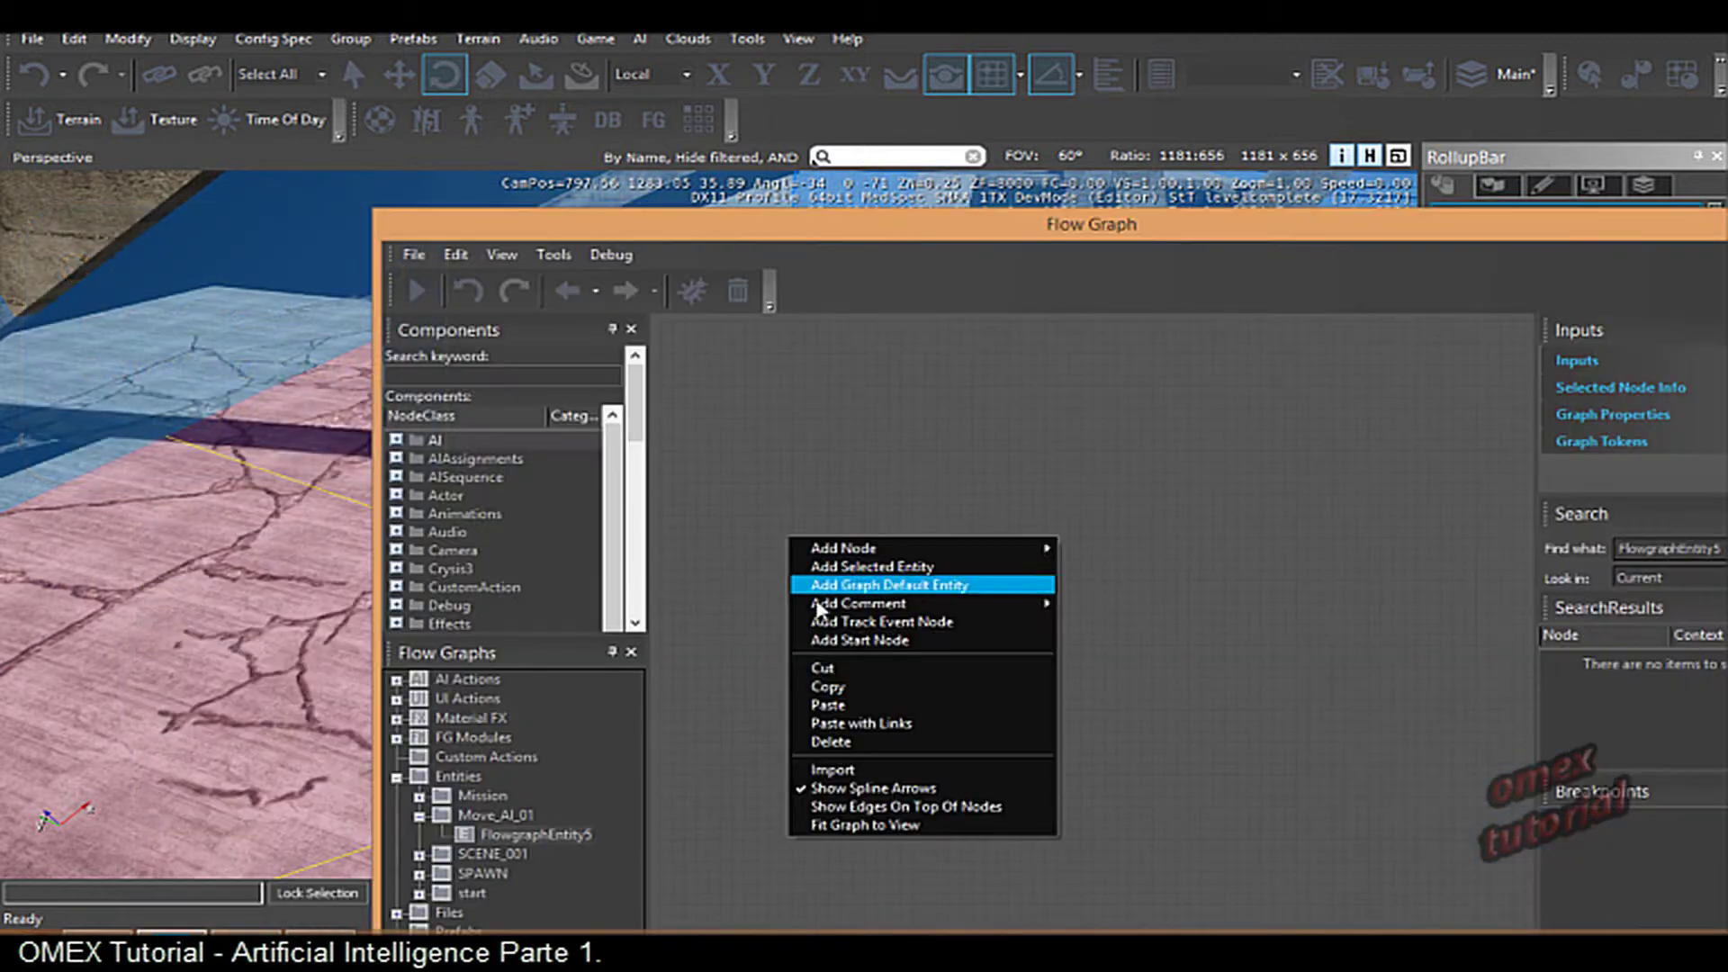
left_click(851, 640)
left_click_drag(850, 553, 830, 574)
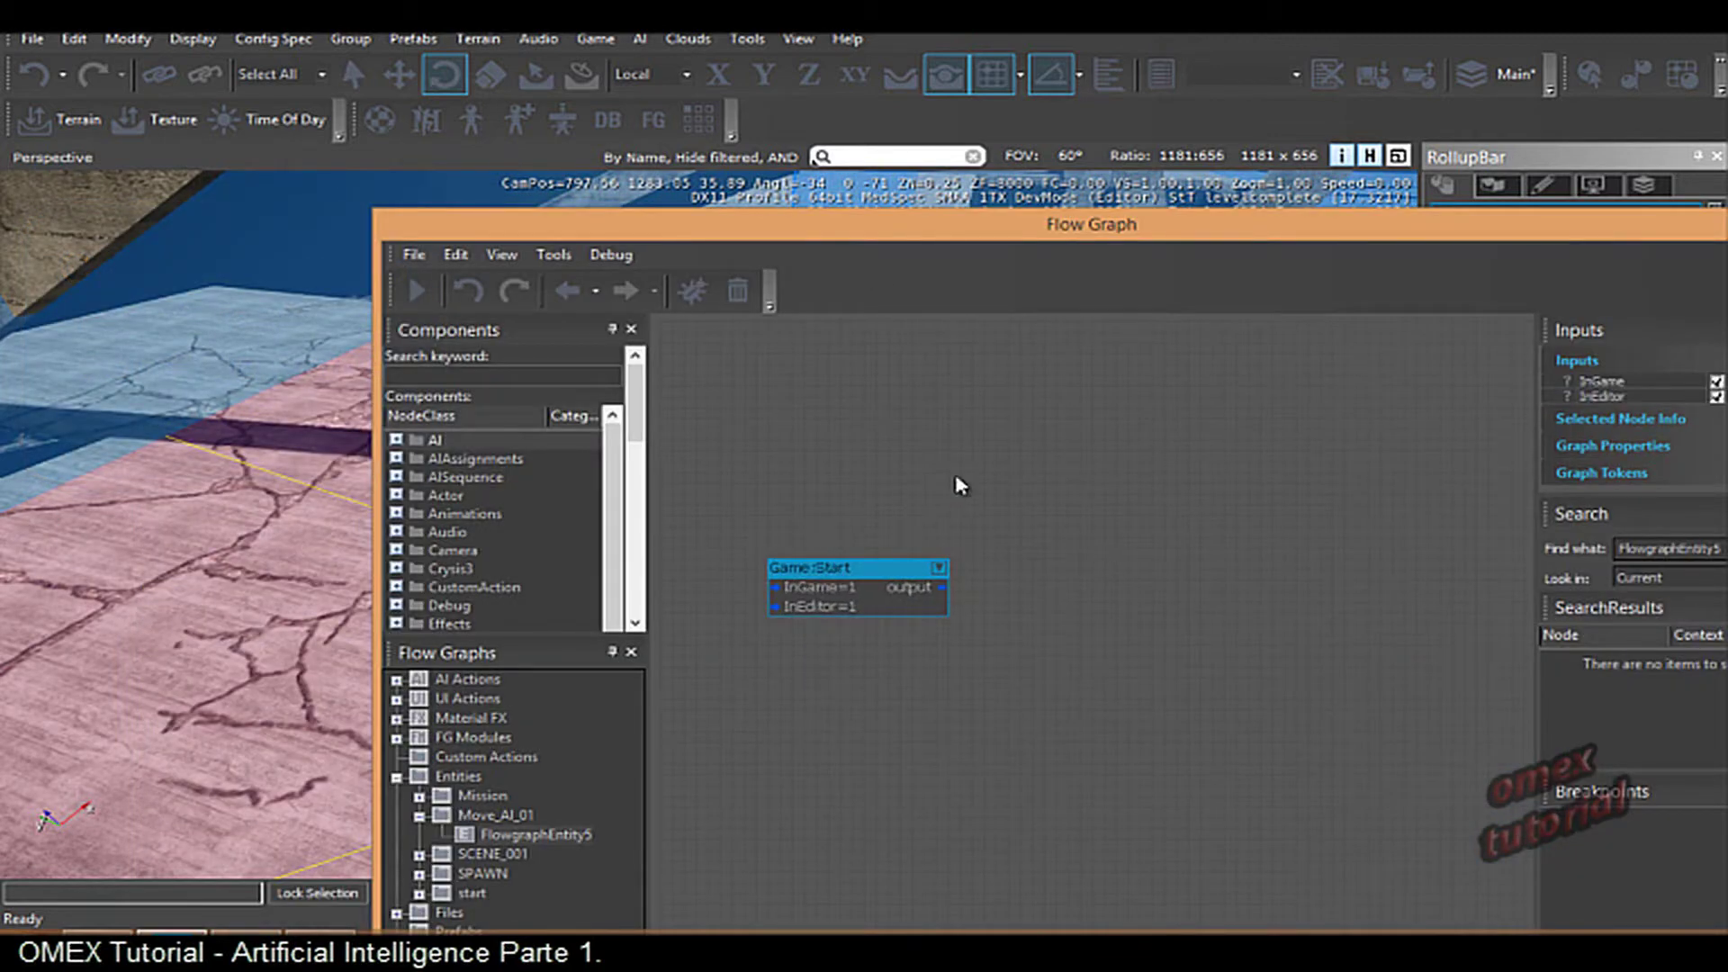
- Add an Entity:EntityId node beside the Game:Start node
right_click(988, 443)
mouse_move(1044, 453)
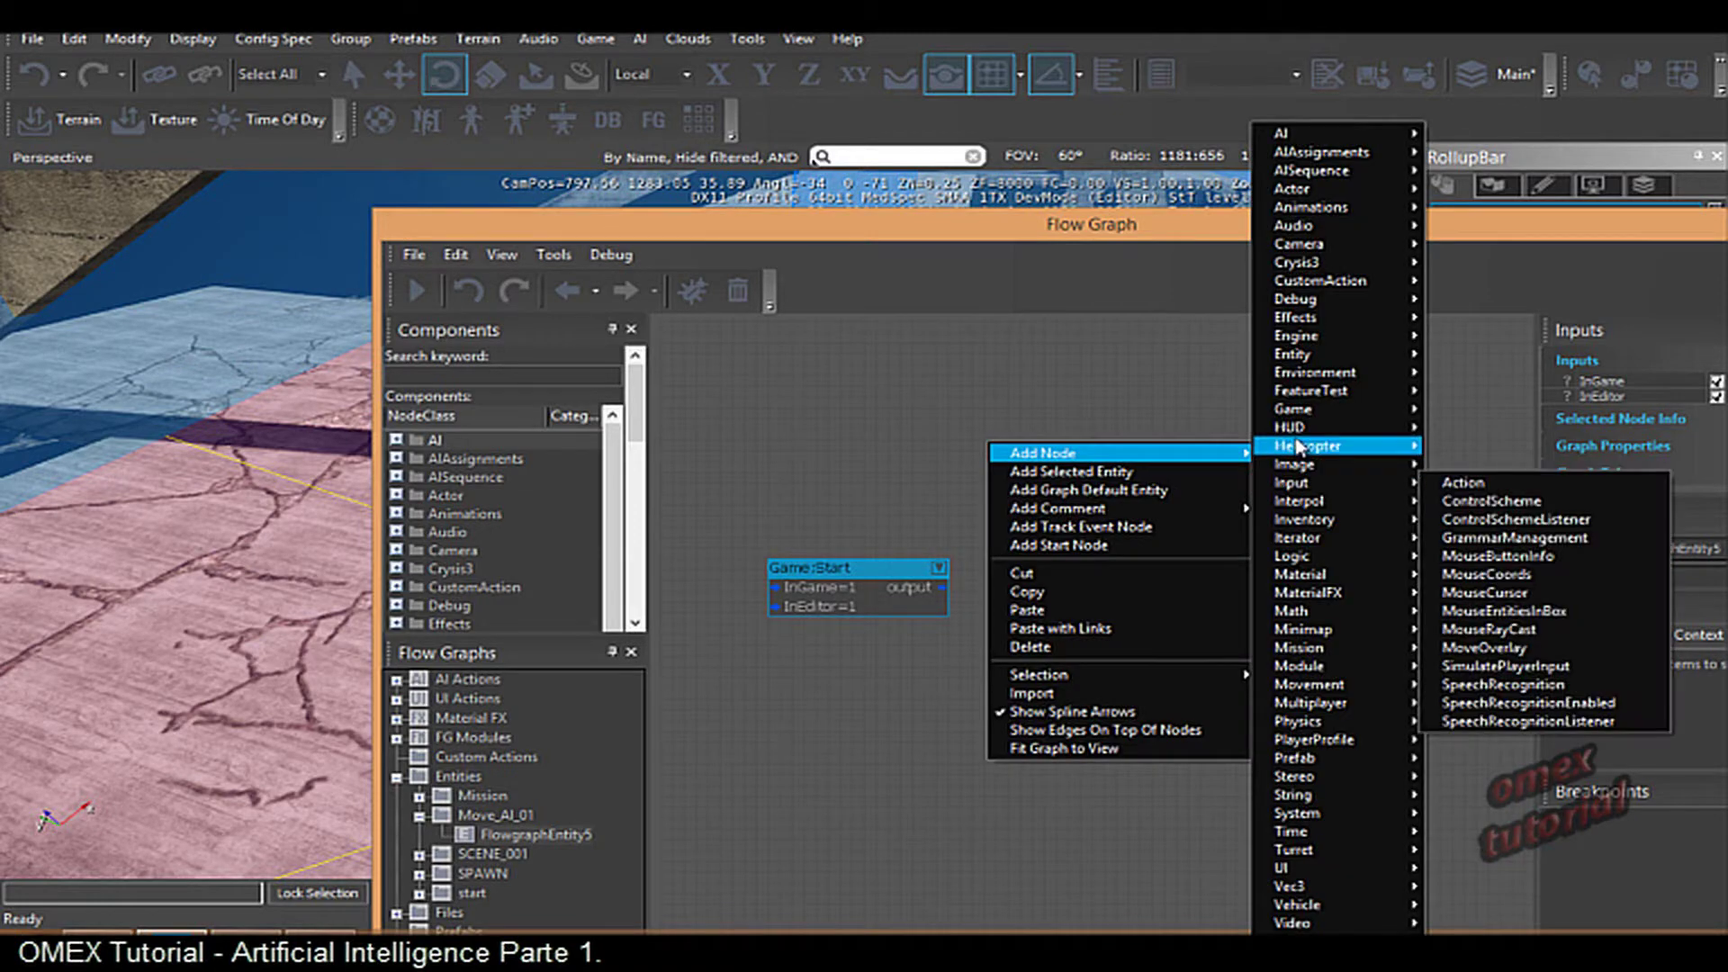
mouse_move(1314, 458)
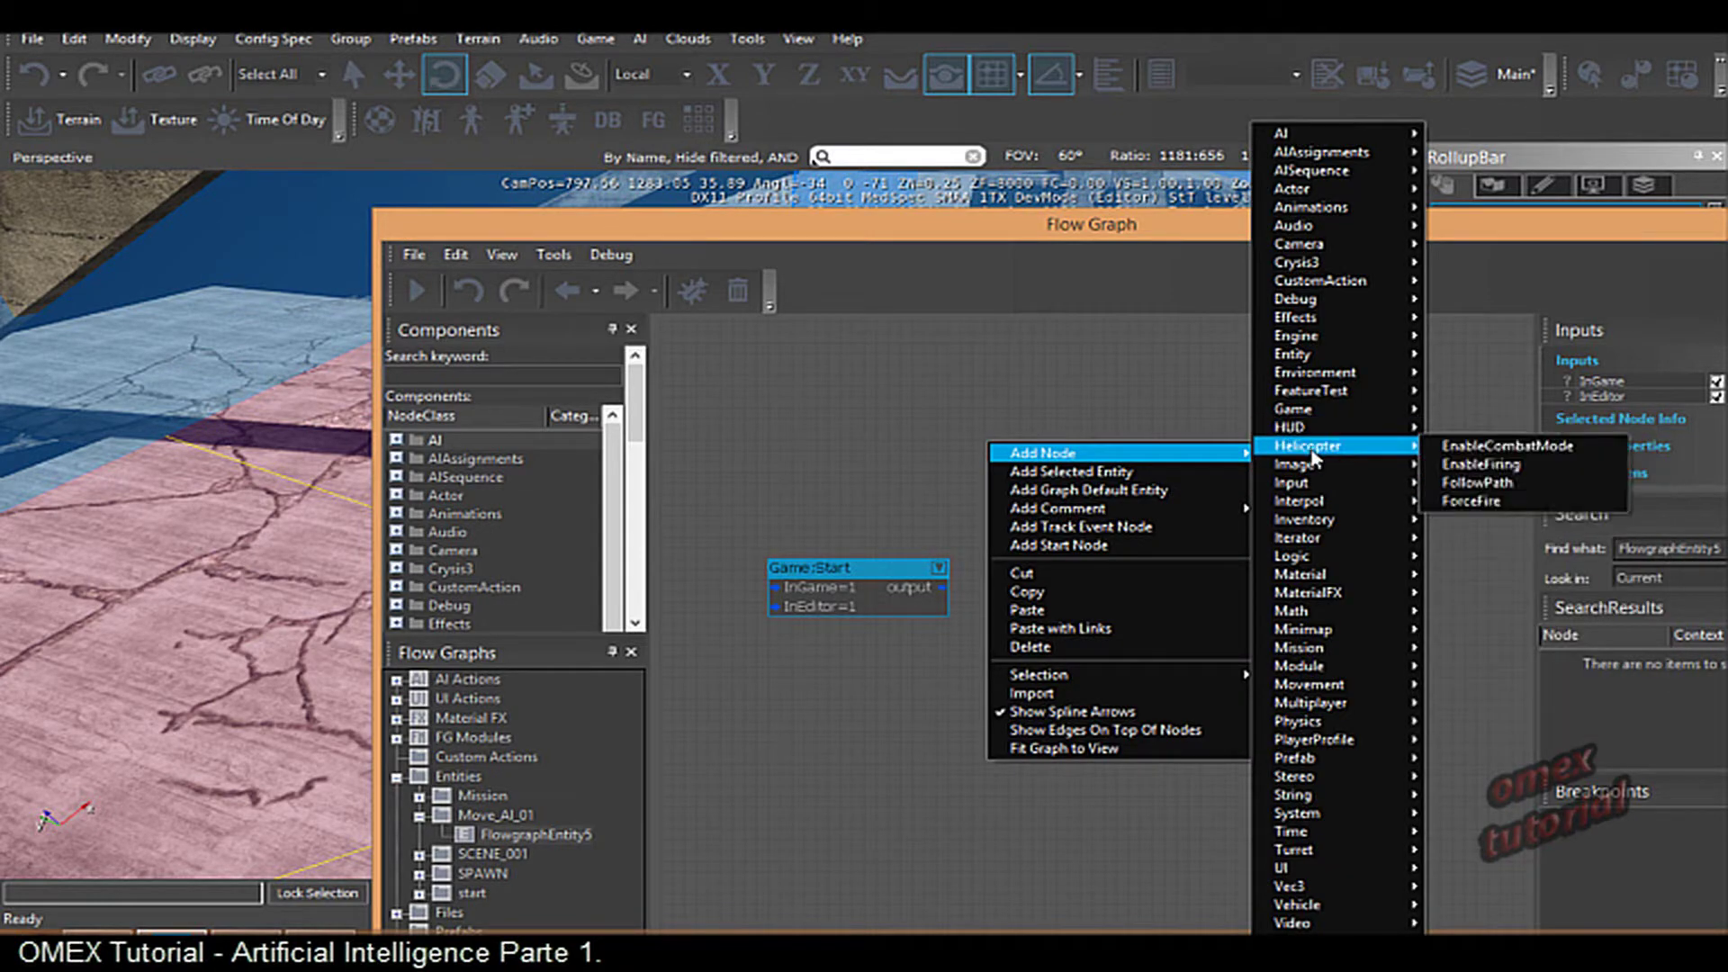
mouse_move(1334, 360)
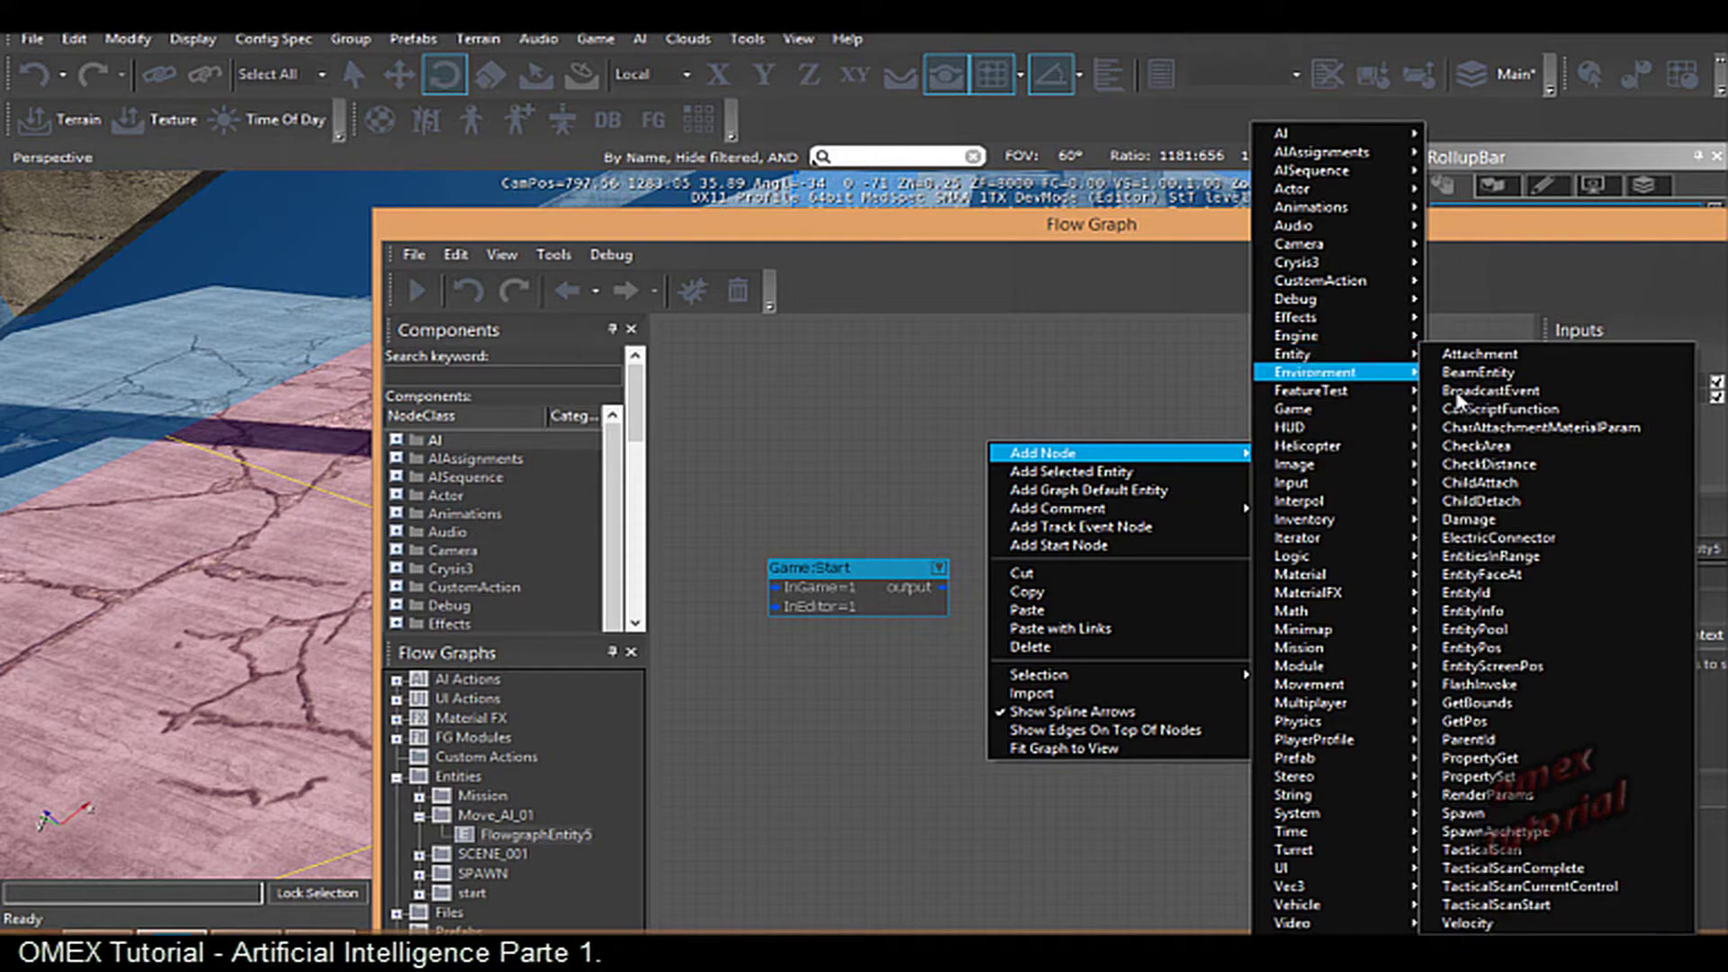
left_click(1501, 596)
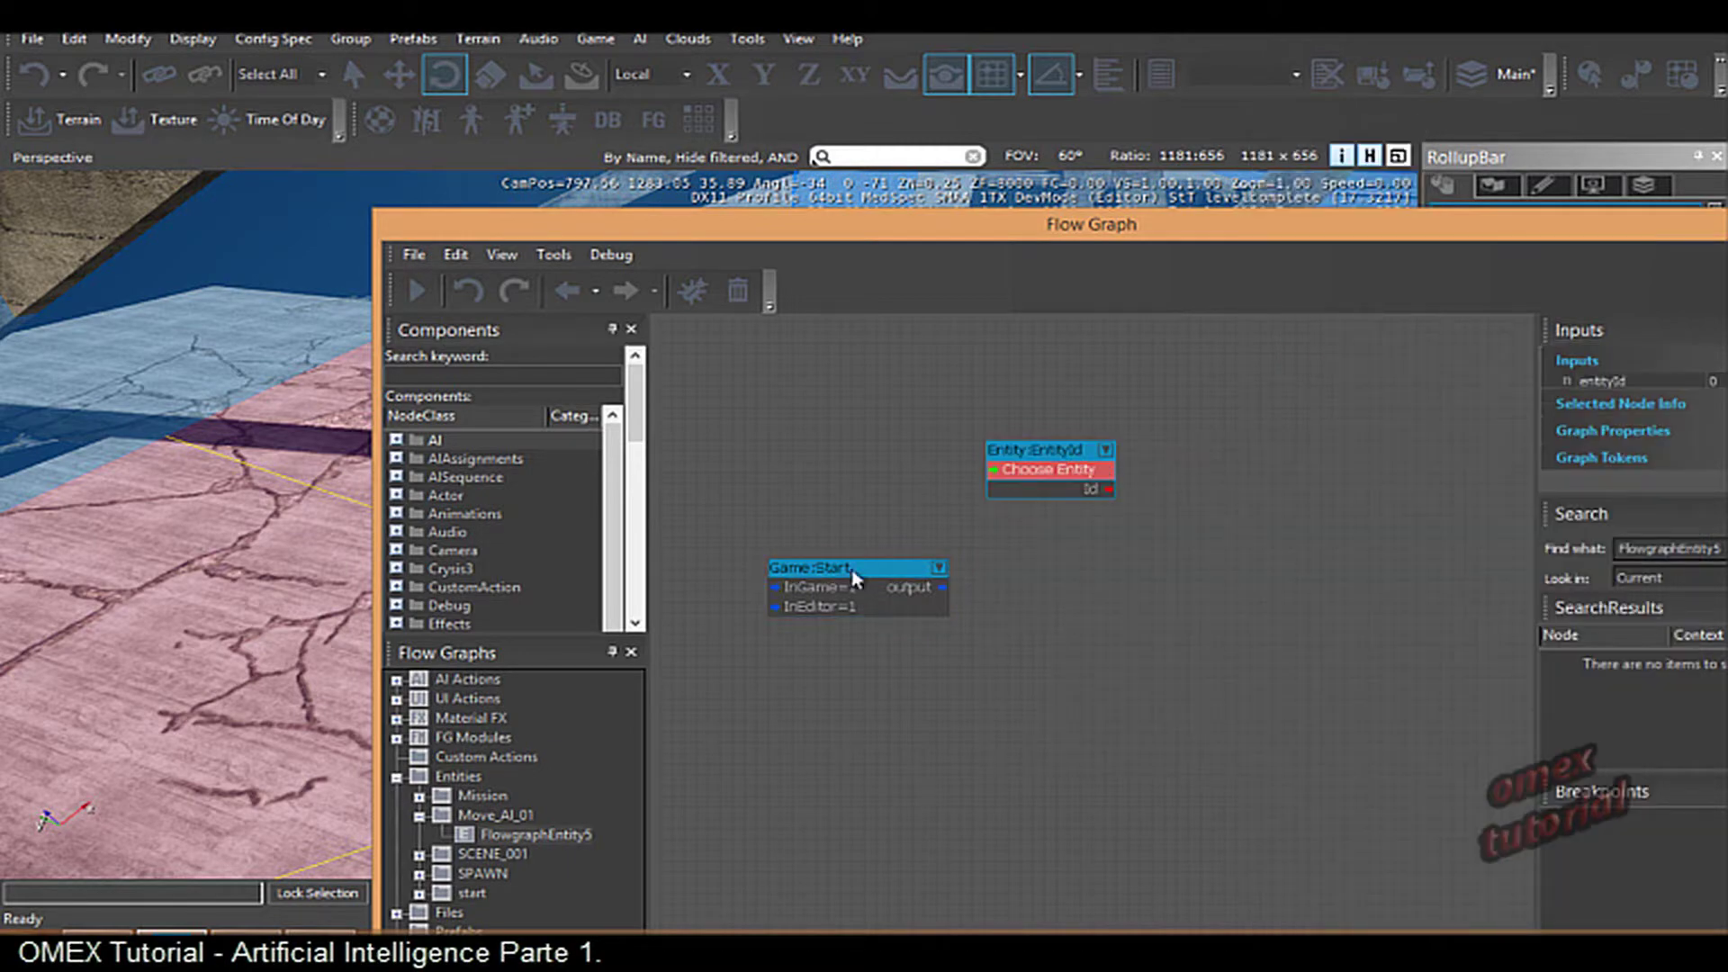
left_click_drag(871, 570, 847, 570)
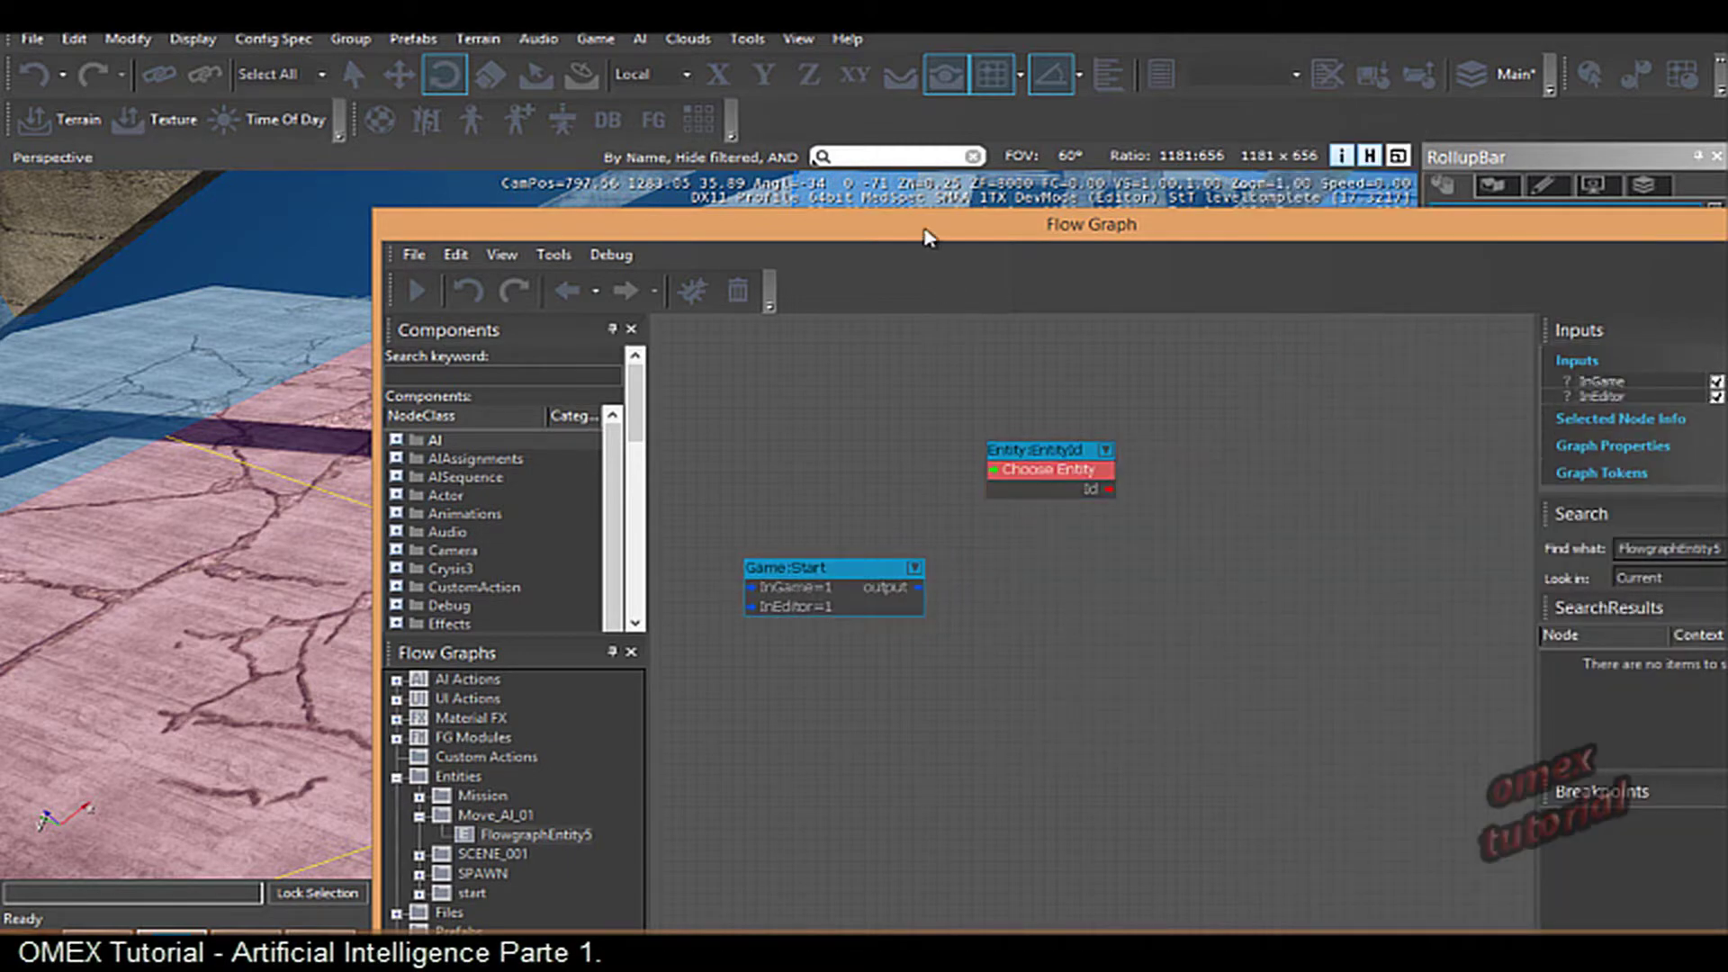
mouse_move(929, 238)
left_mouse_down()
mouse_move(954, 243)
mouse_move(969, 222)
left_mouse_up()
- Assign the selected character to the Entity:EntityId node
left_click_drag(771, 226, 1150, 227)
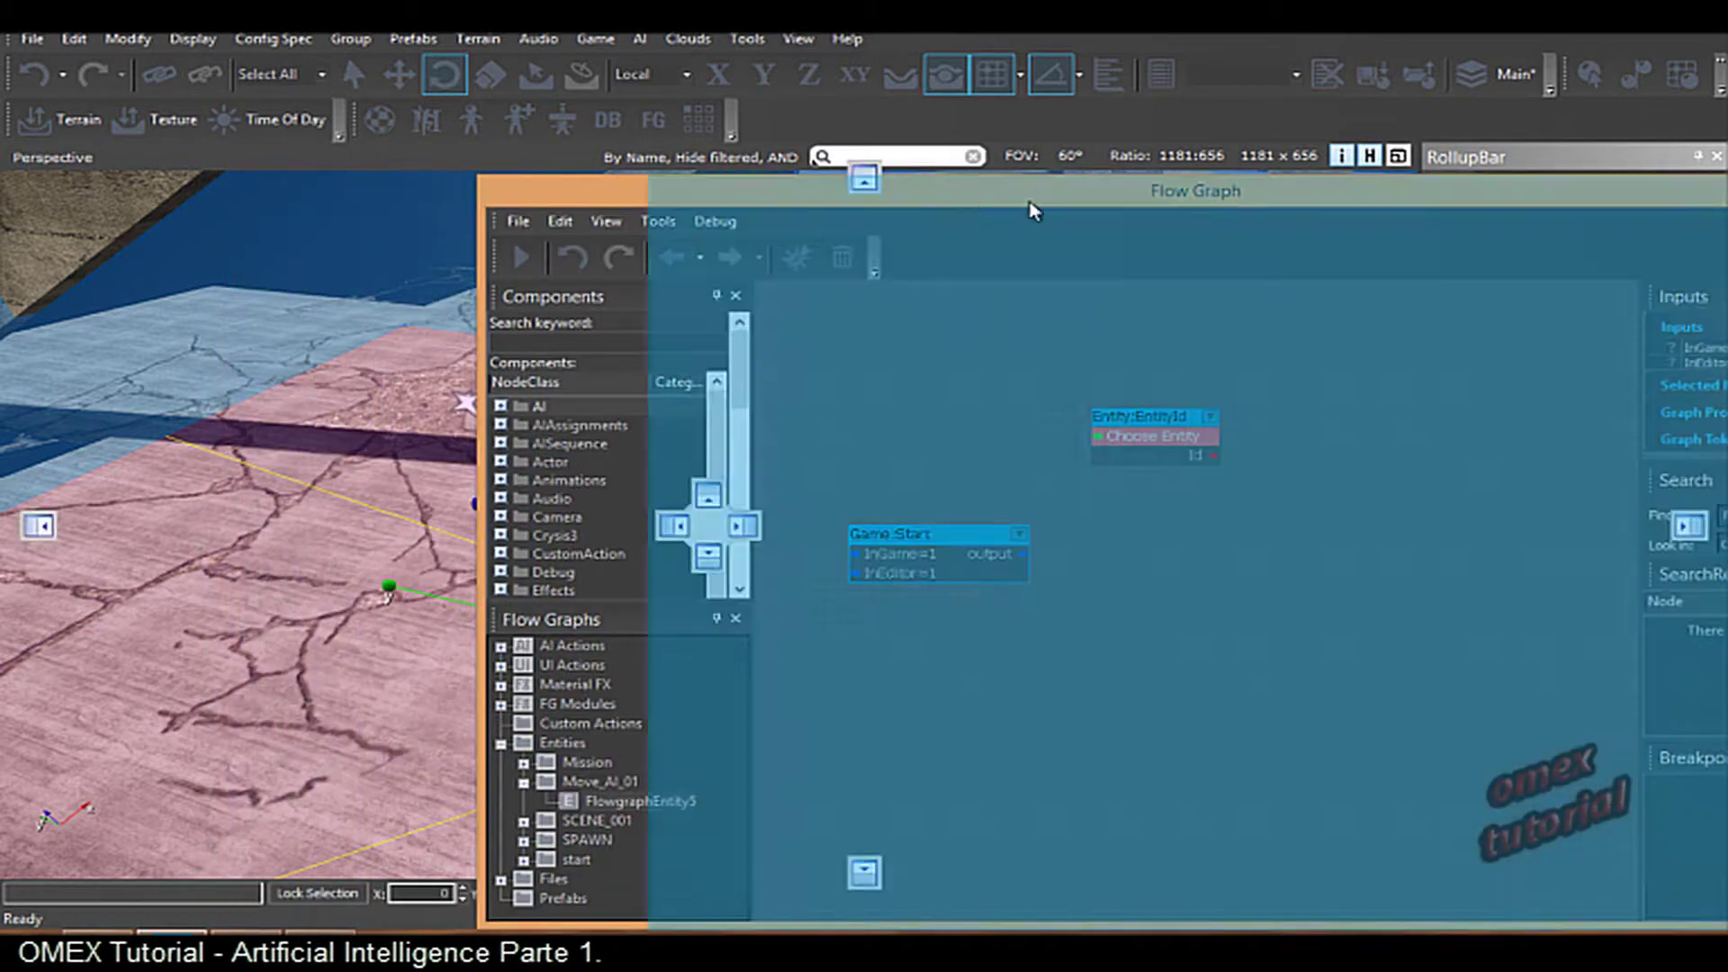
left_click(602, 369)
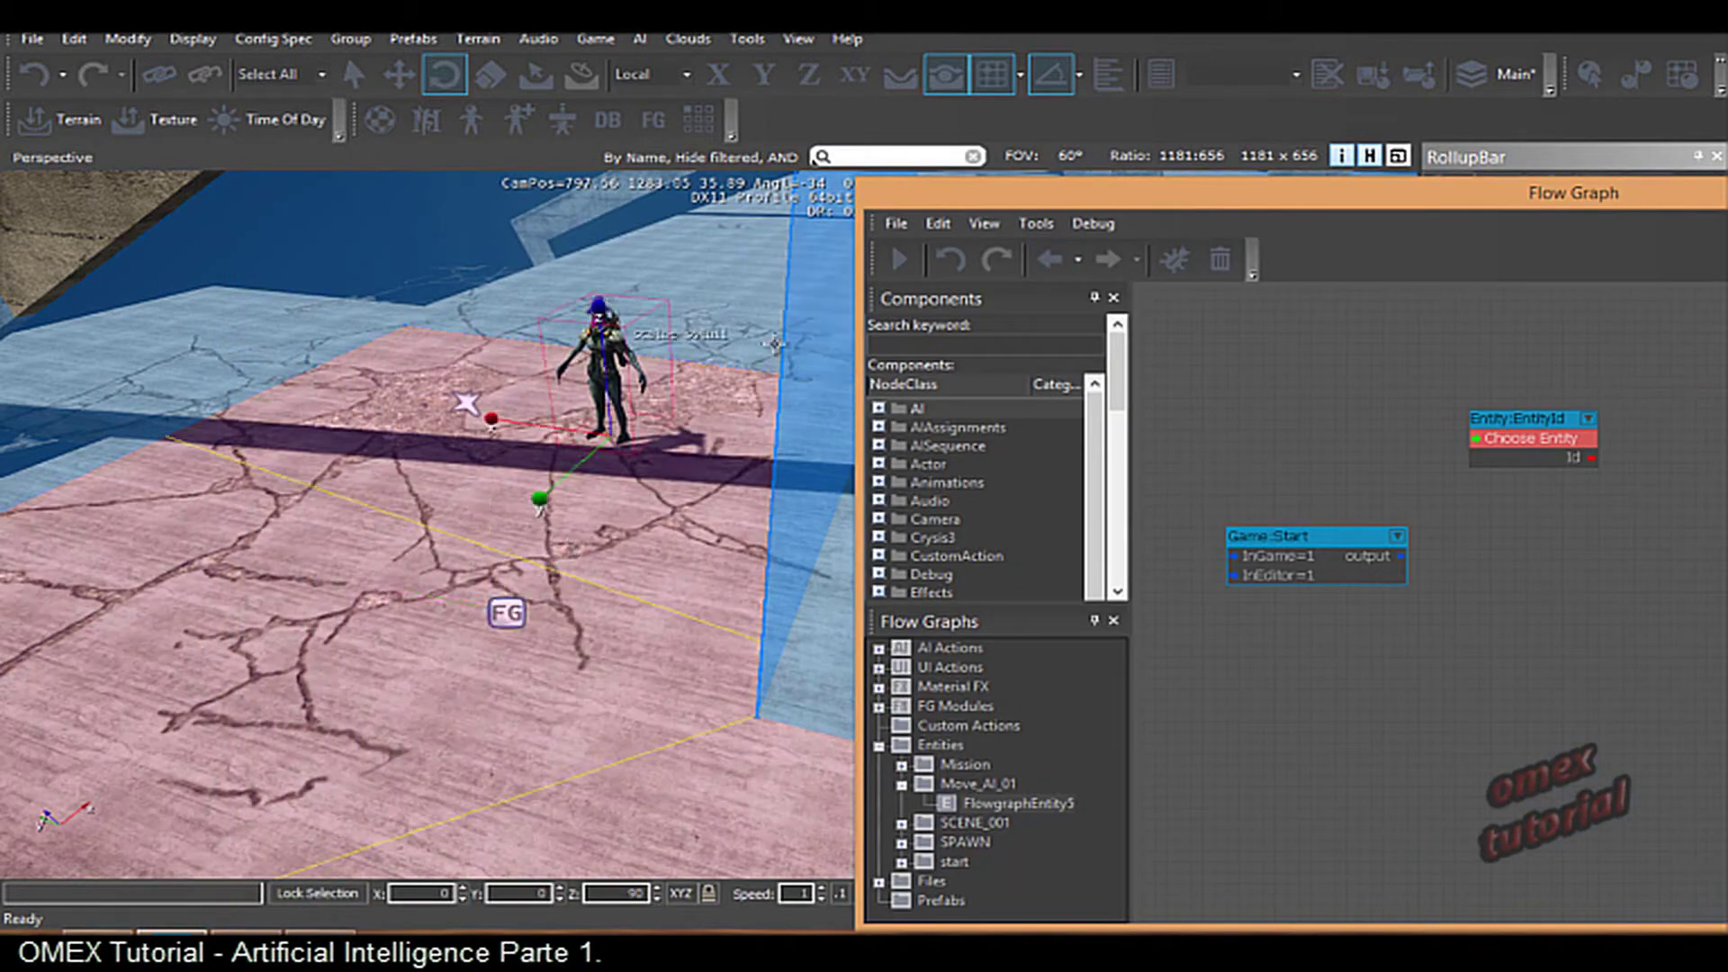
right_click(1502, 437)
left_click(1431, 450)
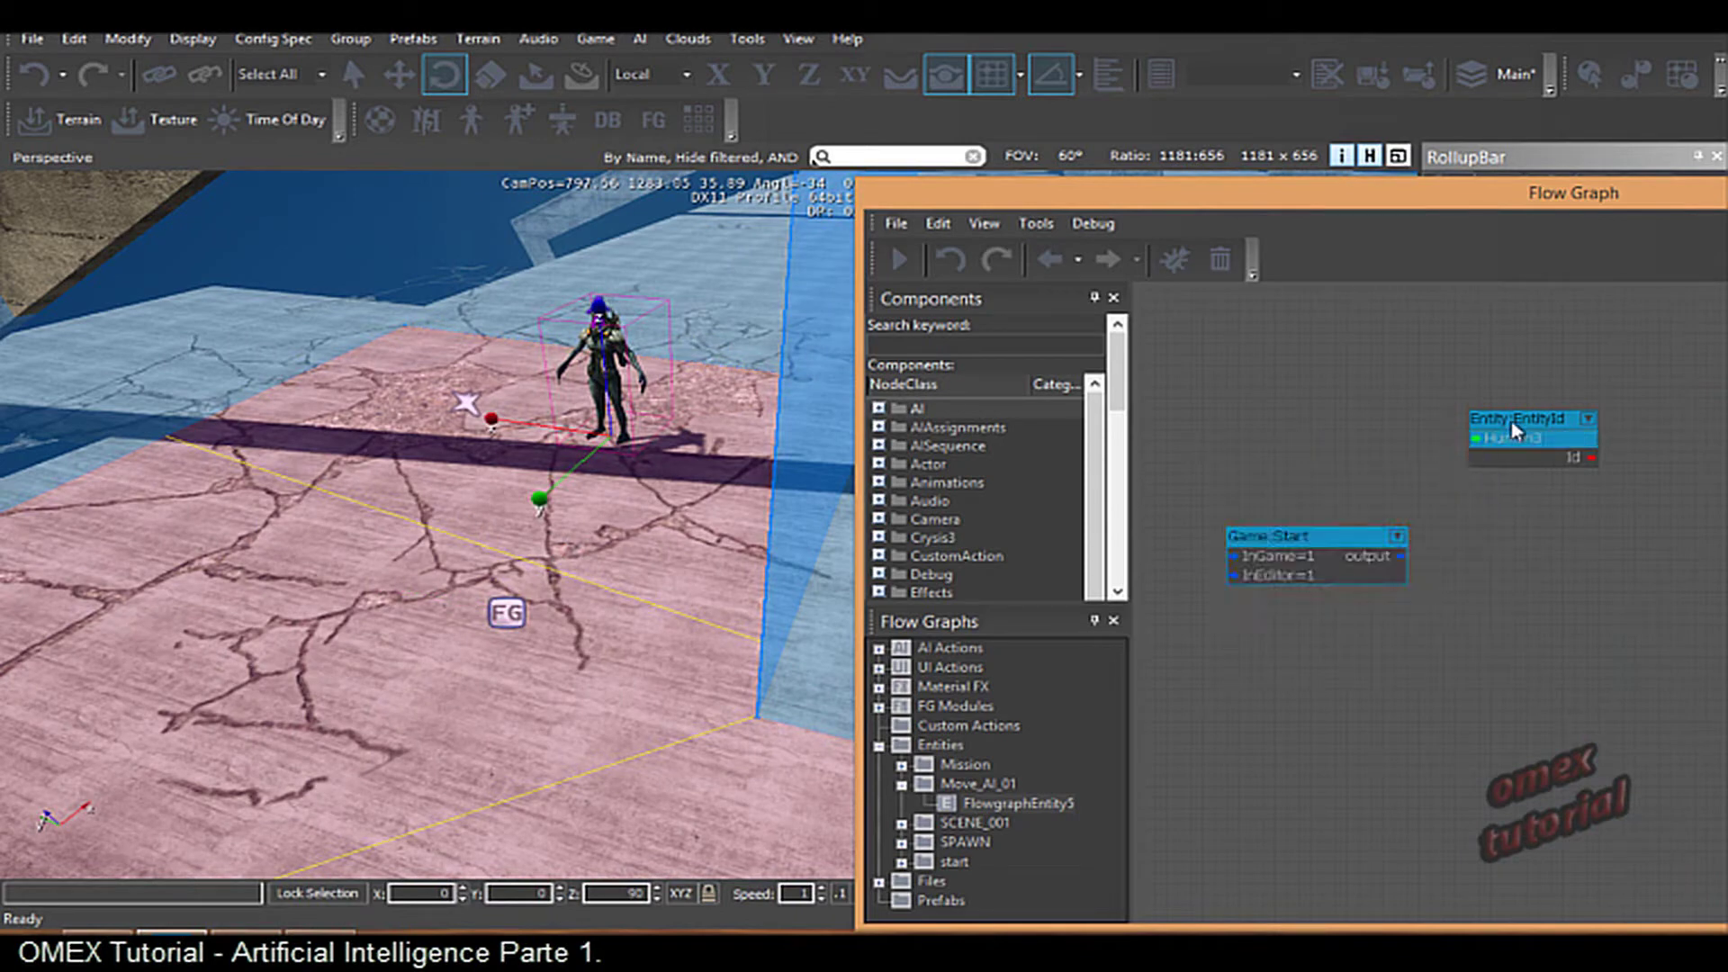
scroll(1388, 543, "down", 3)
scroll(1448, 517, "up", 2)
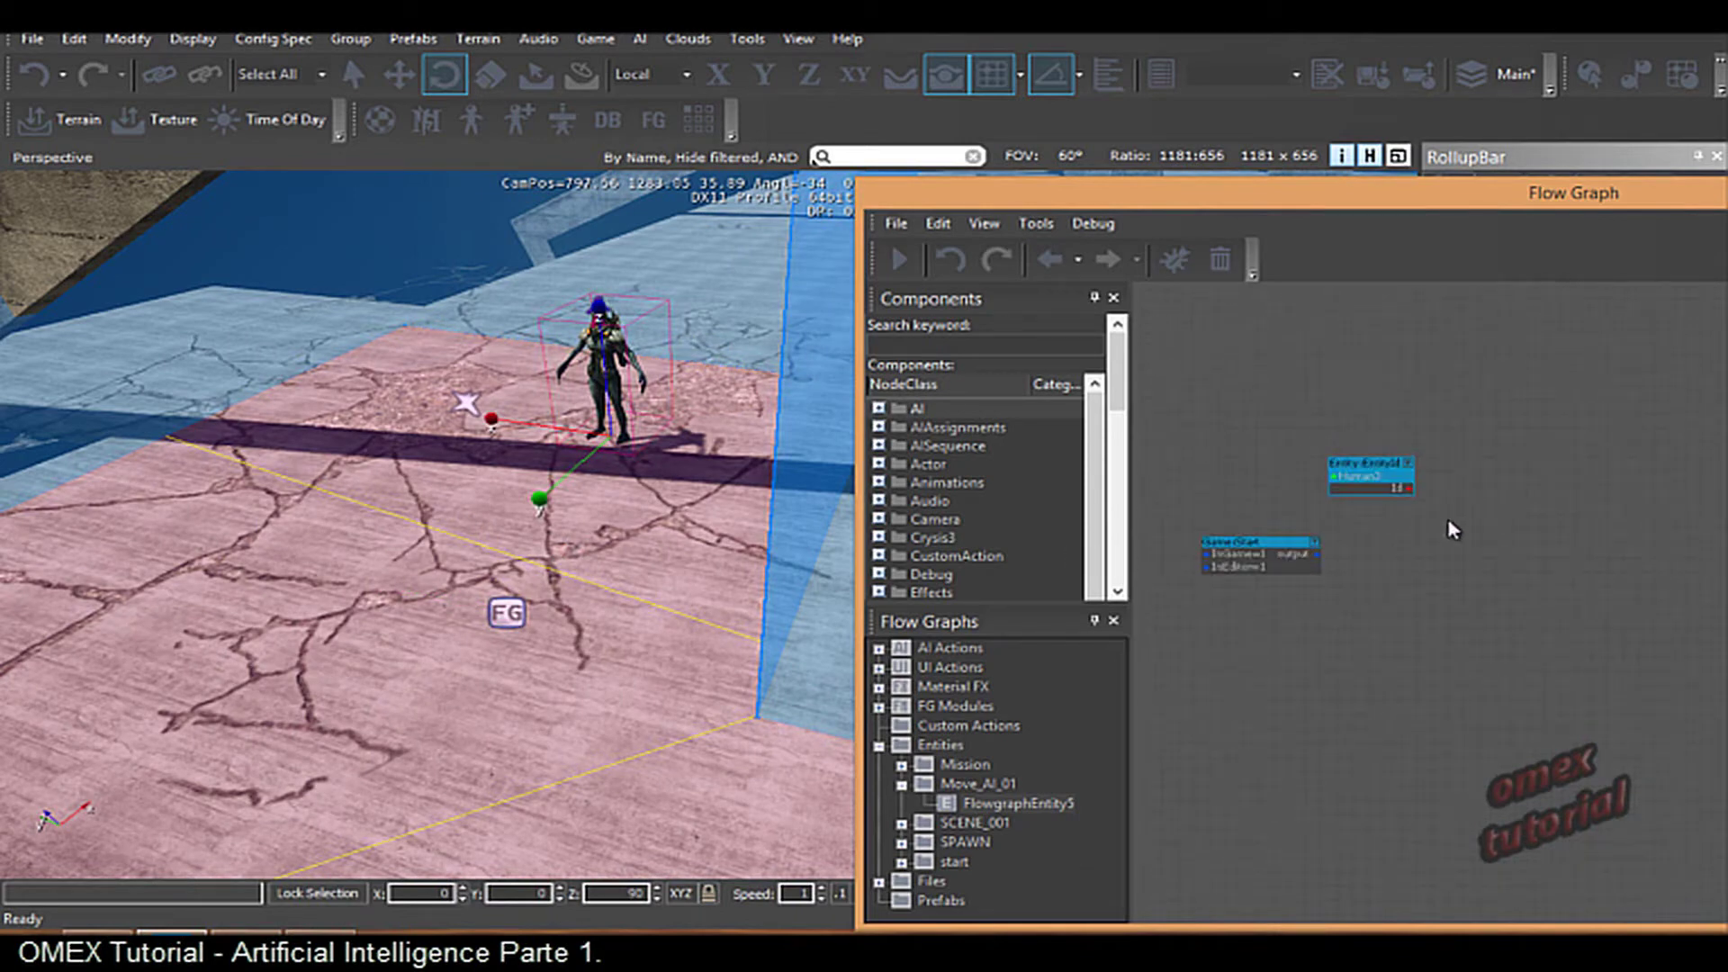
scroll(1449, 520, "up", 1)
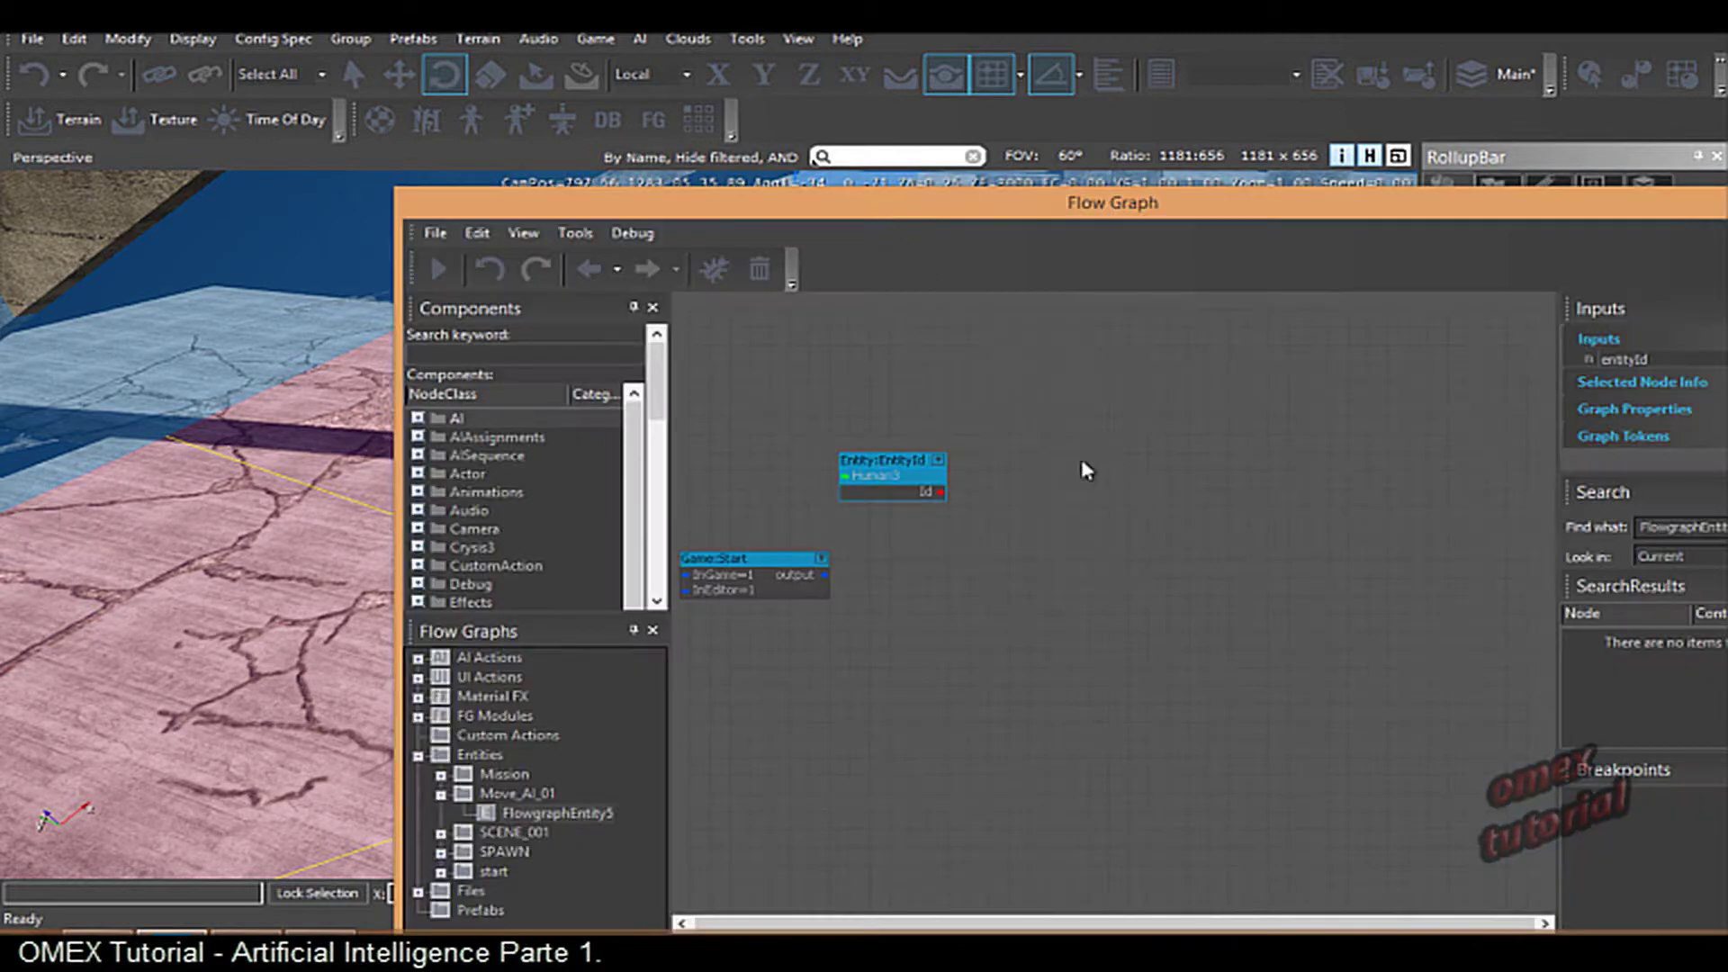
- Add an AISequence:Start node to the graph
right_click(1097, 403)
mouse_move(1164, 410)
mouse_move(1414, 182)
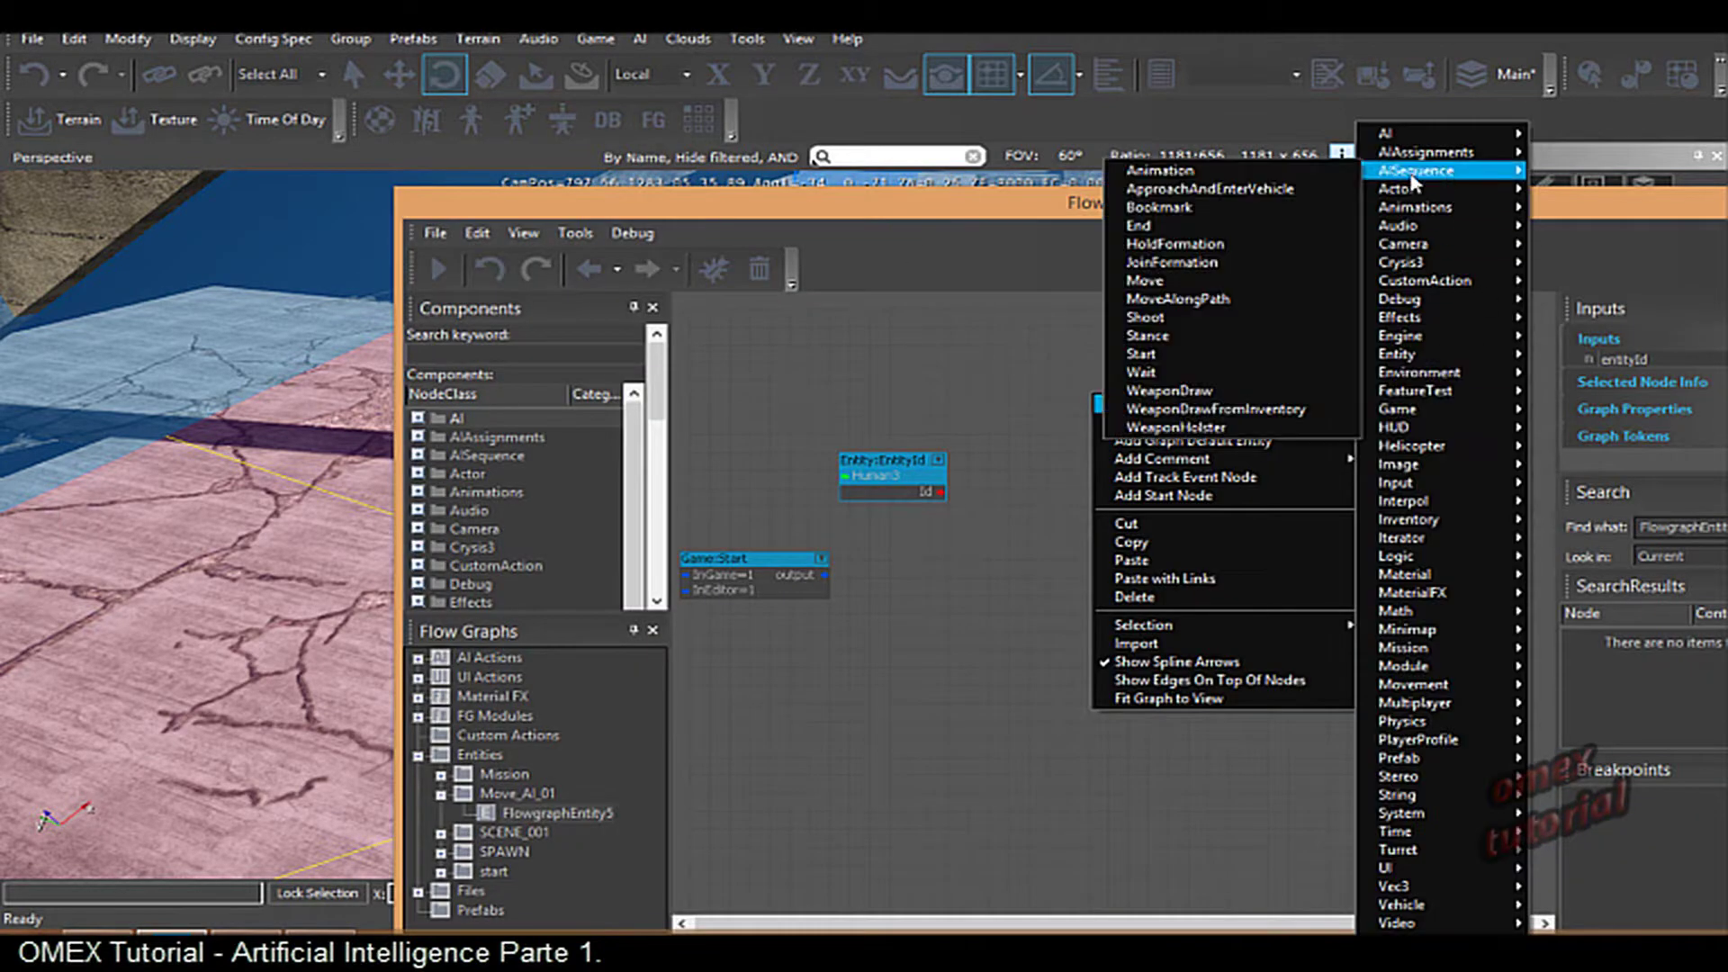
left_click(1140, 354)
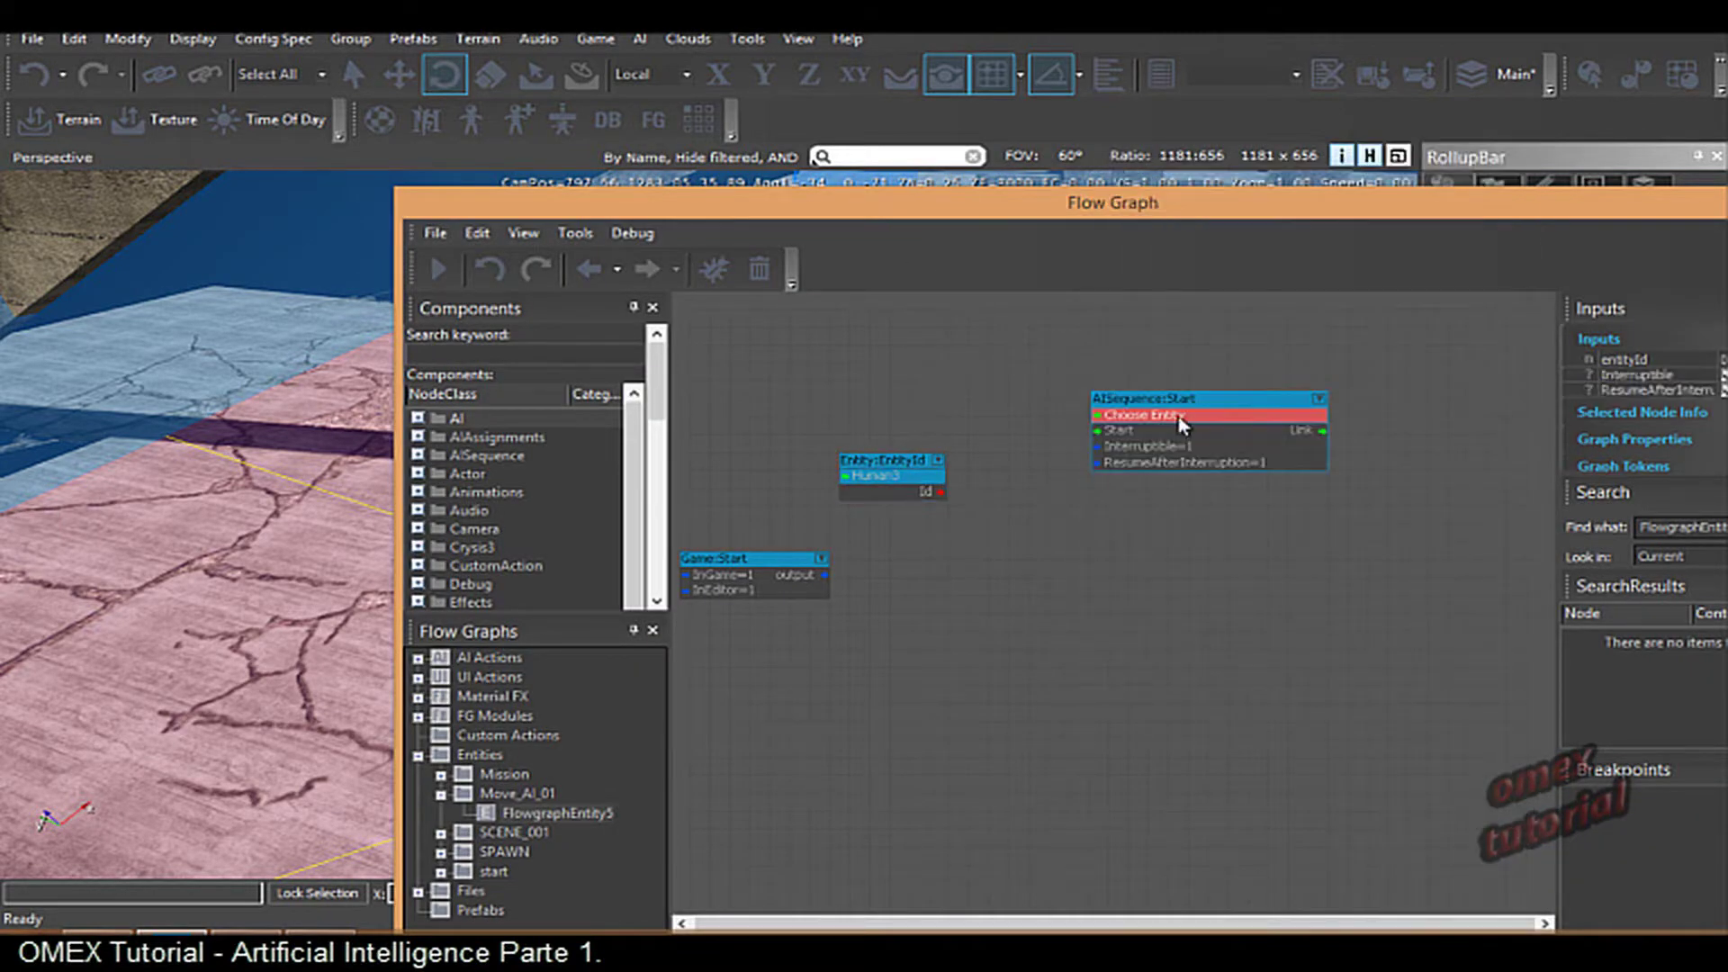
left_click_drag(1177, 404, 983, 553)
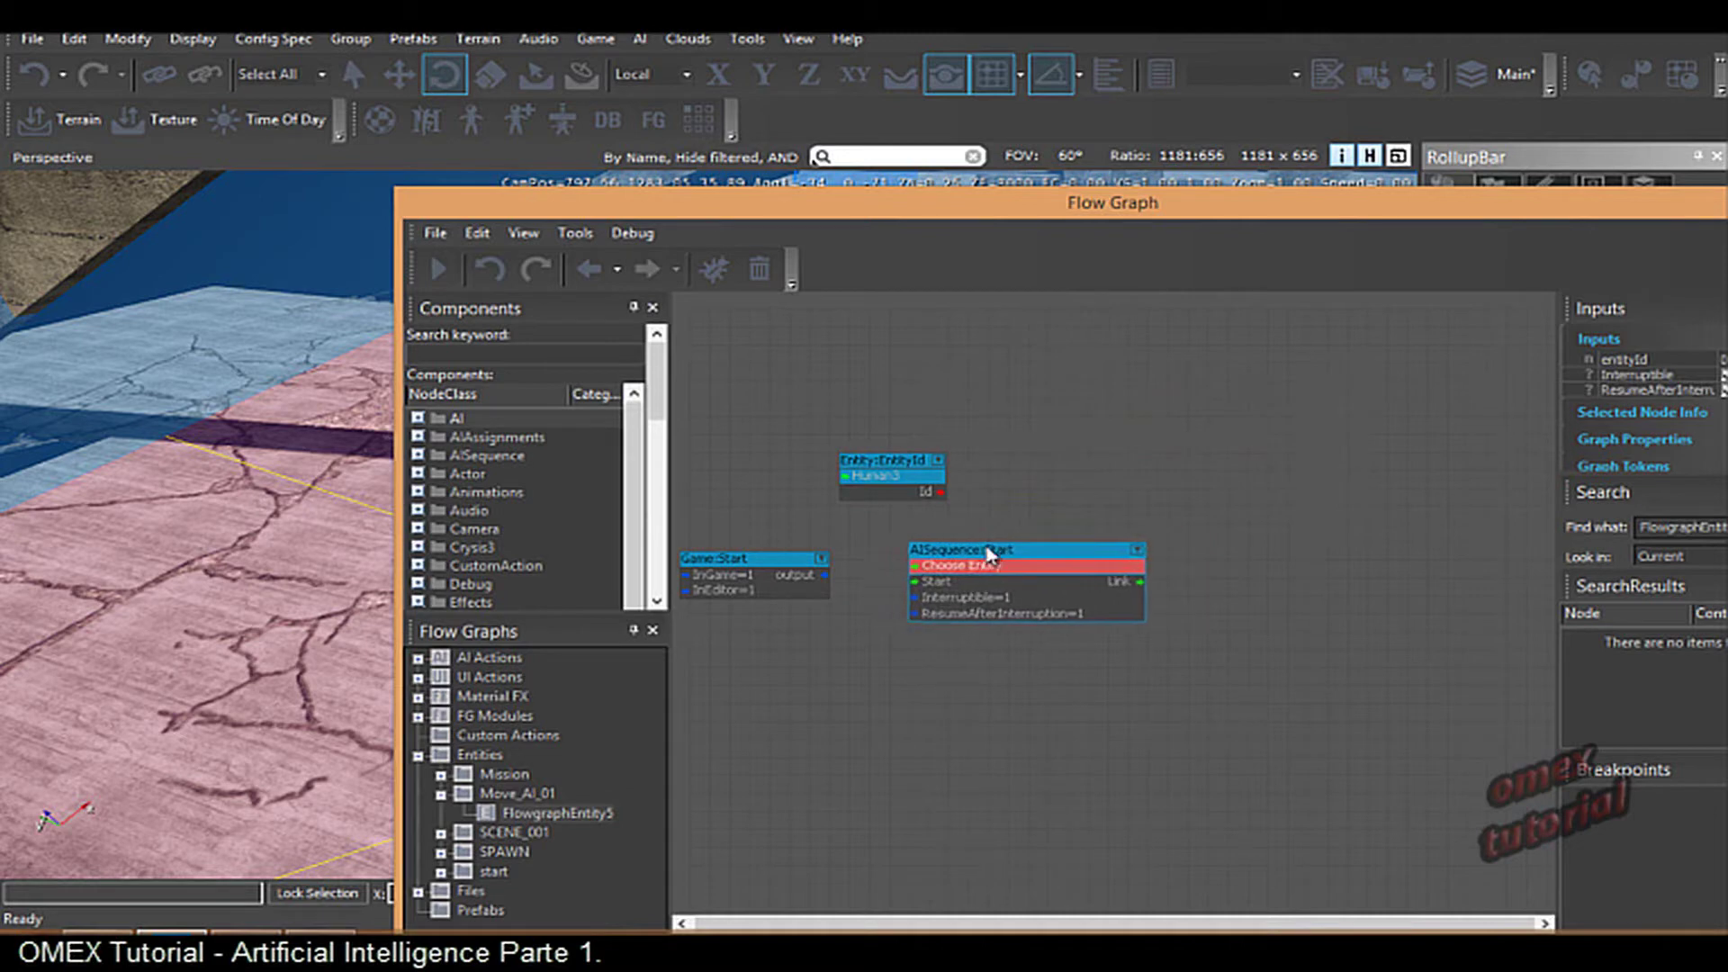
- Add an AISequence:Move node and paste two copies lined up in a row
right_click(1083, 378)
mouse_move(1143, 386)
mouse_move(1409, 170)
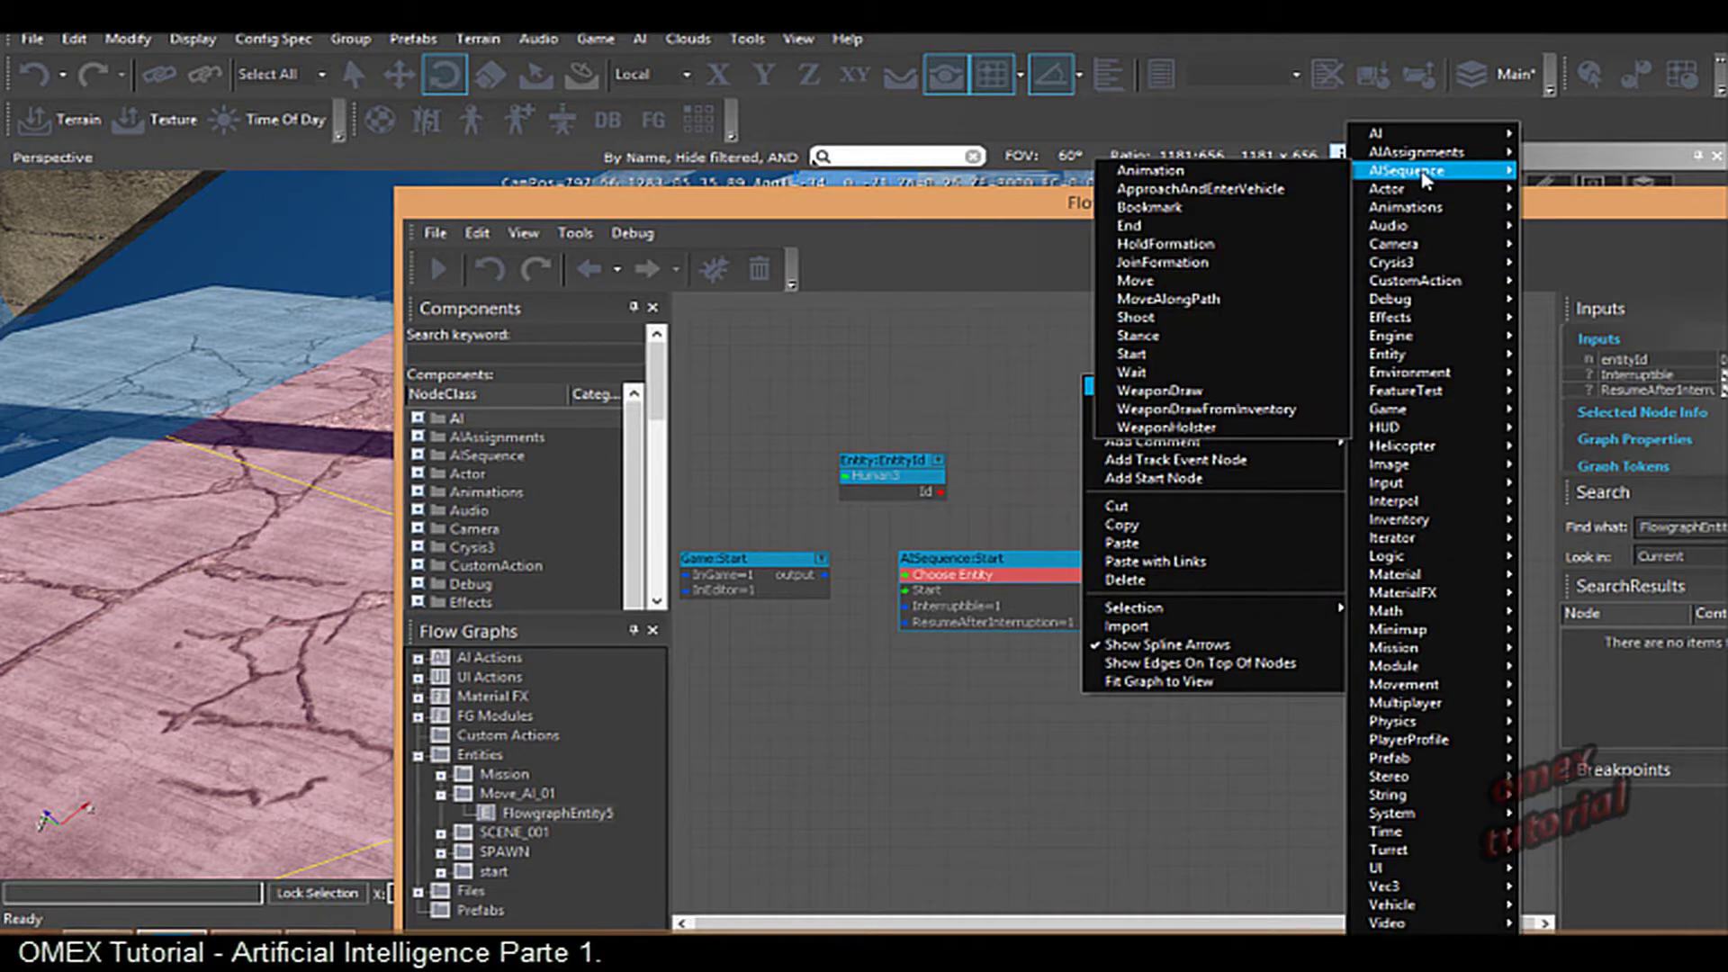
left_click(1188, 281)
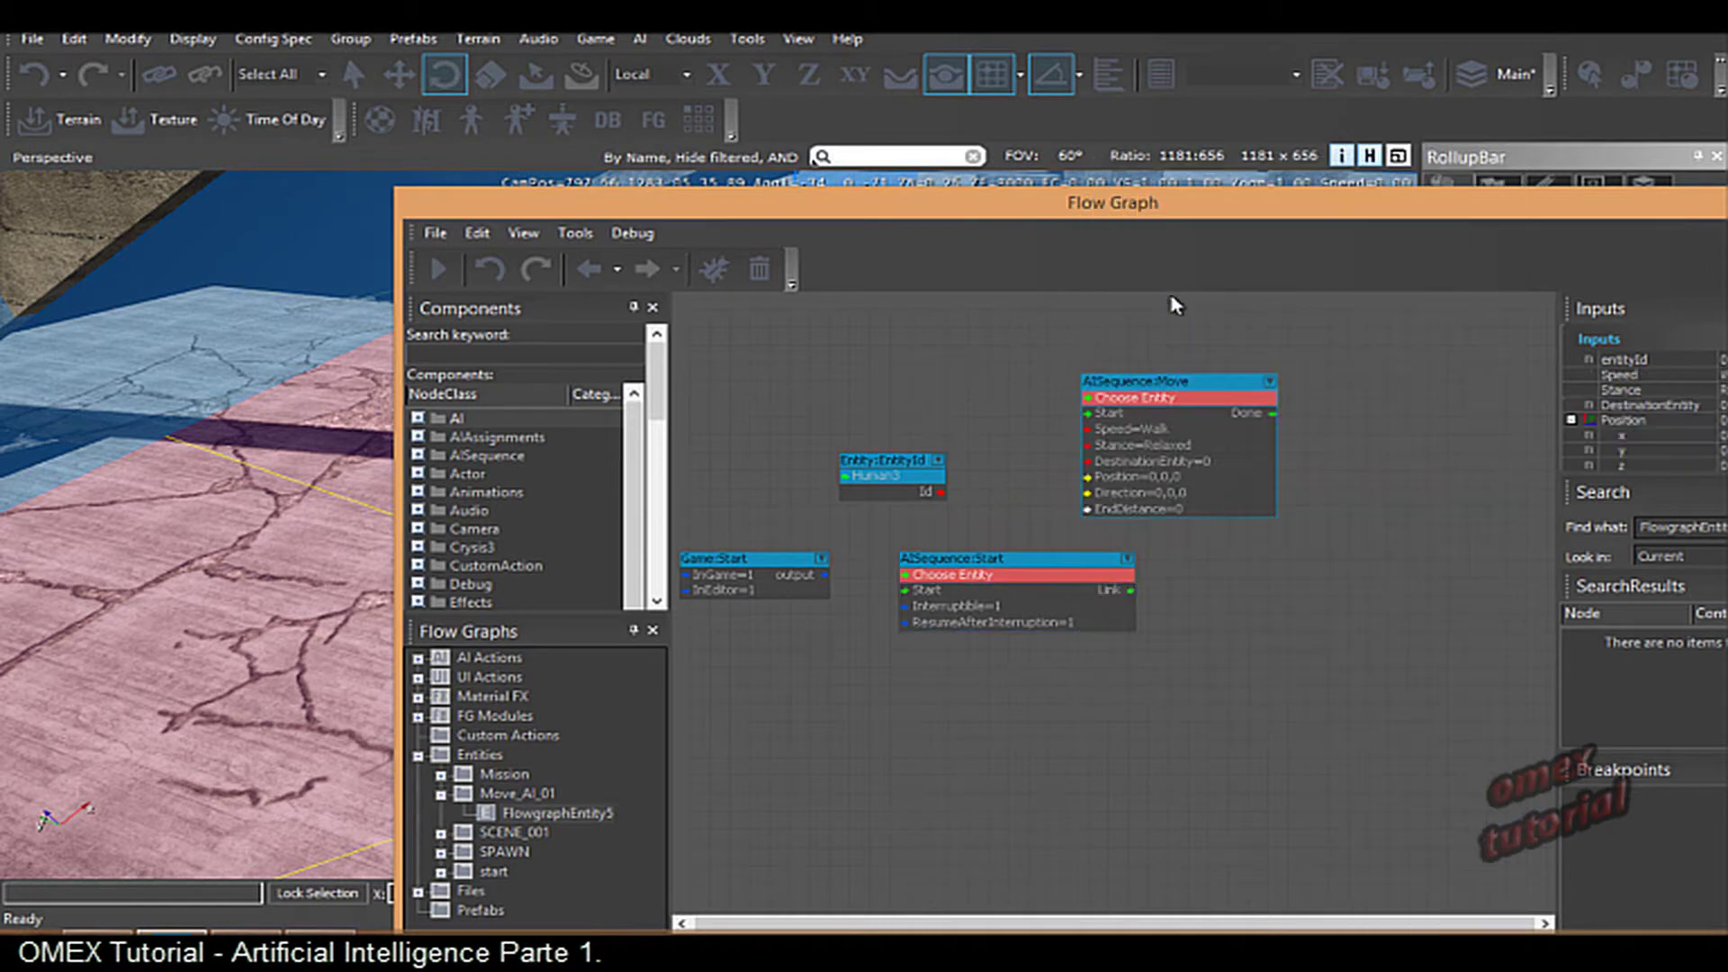
right_click_drag(1145, 585, 1013, 602)
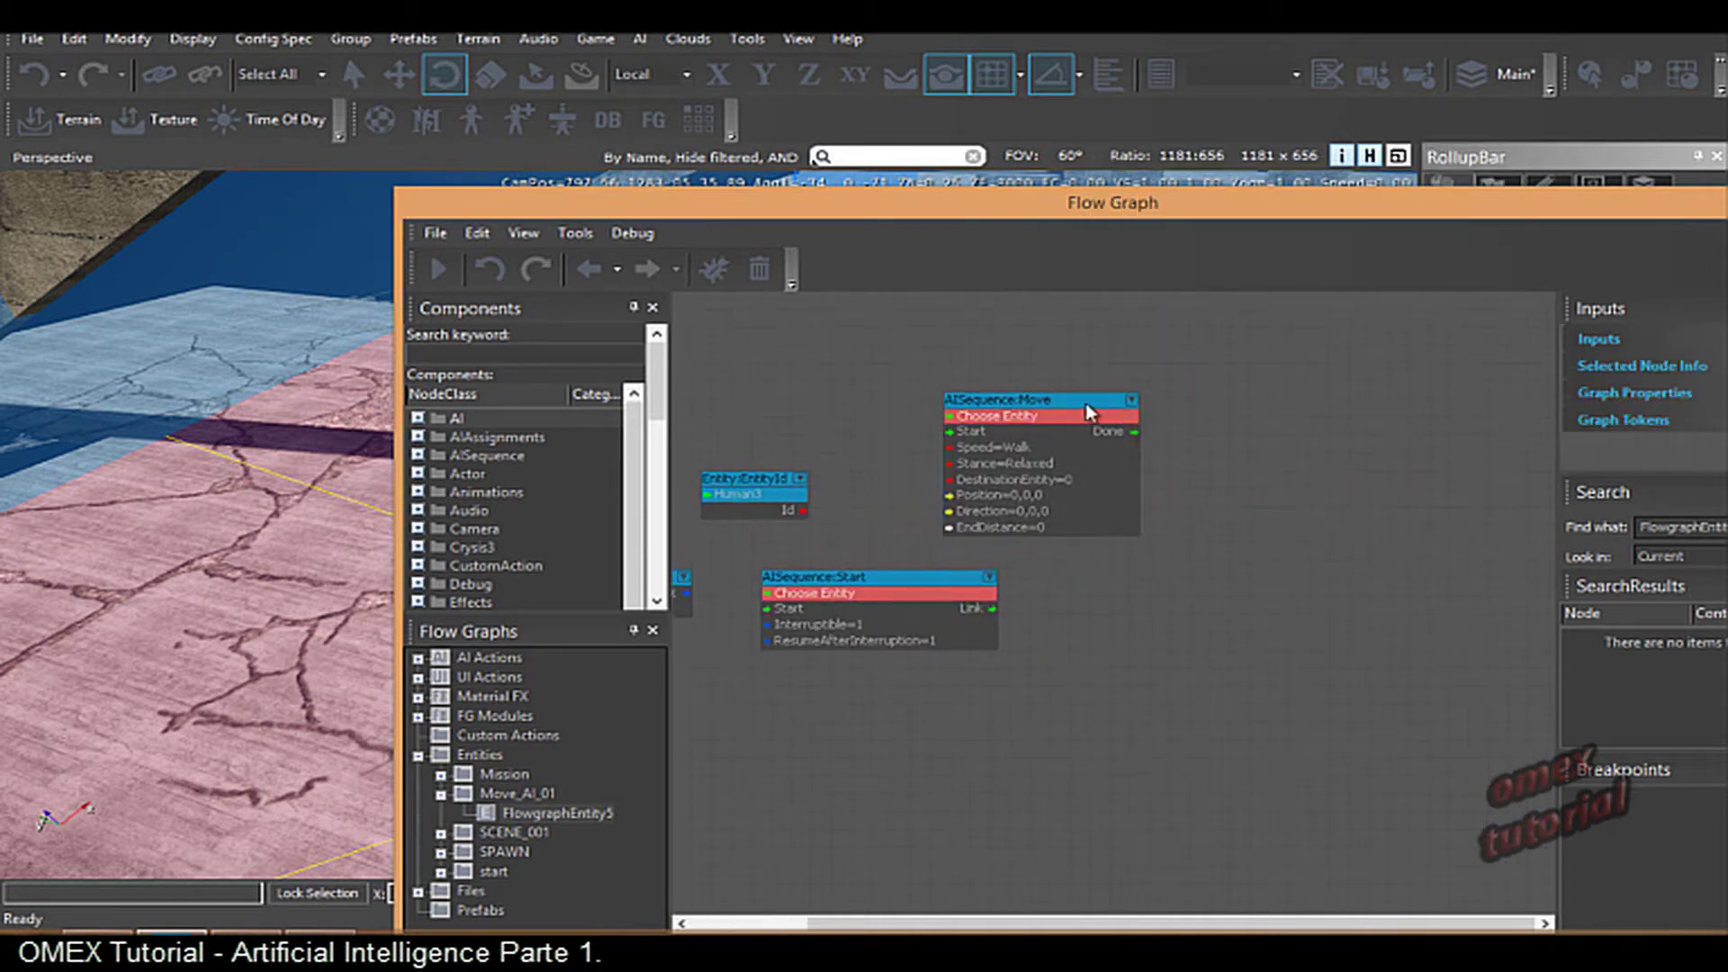
left_click_drag(1086, 407, 1217, 514)
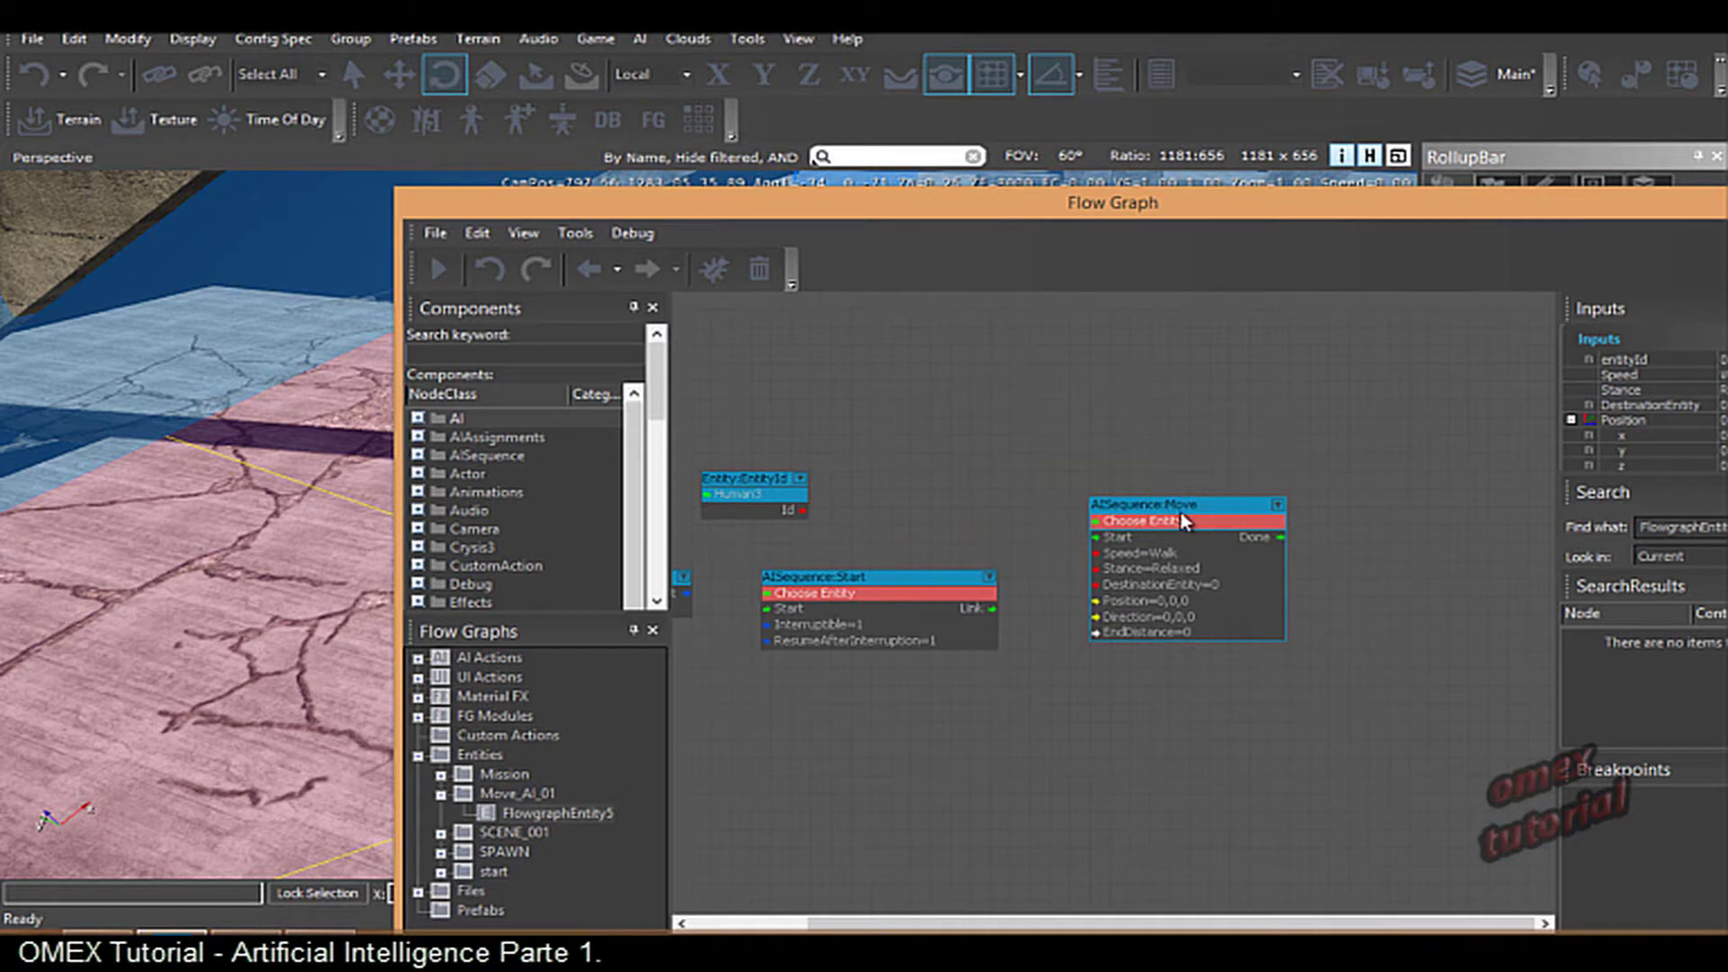
key("ctrl+v")
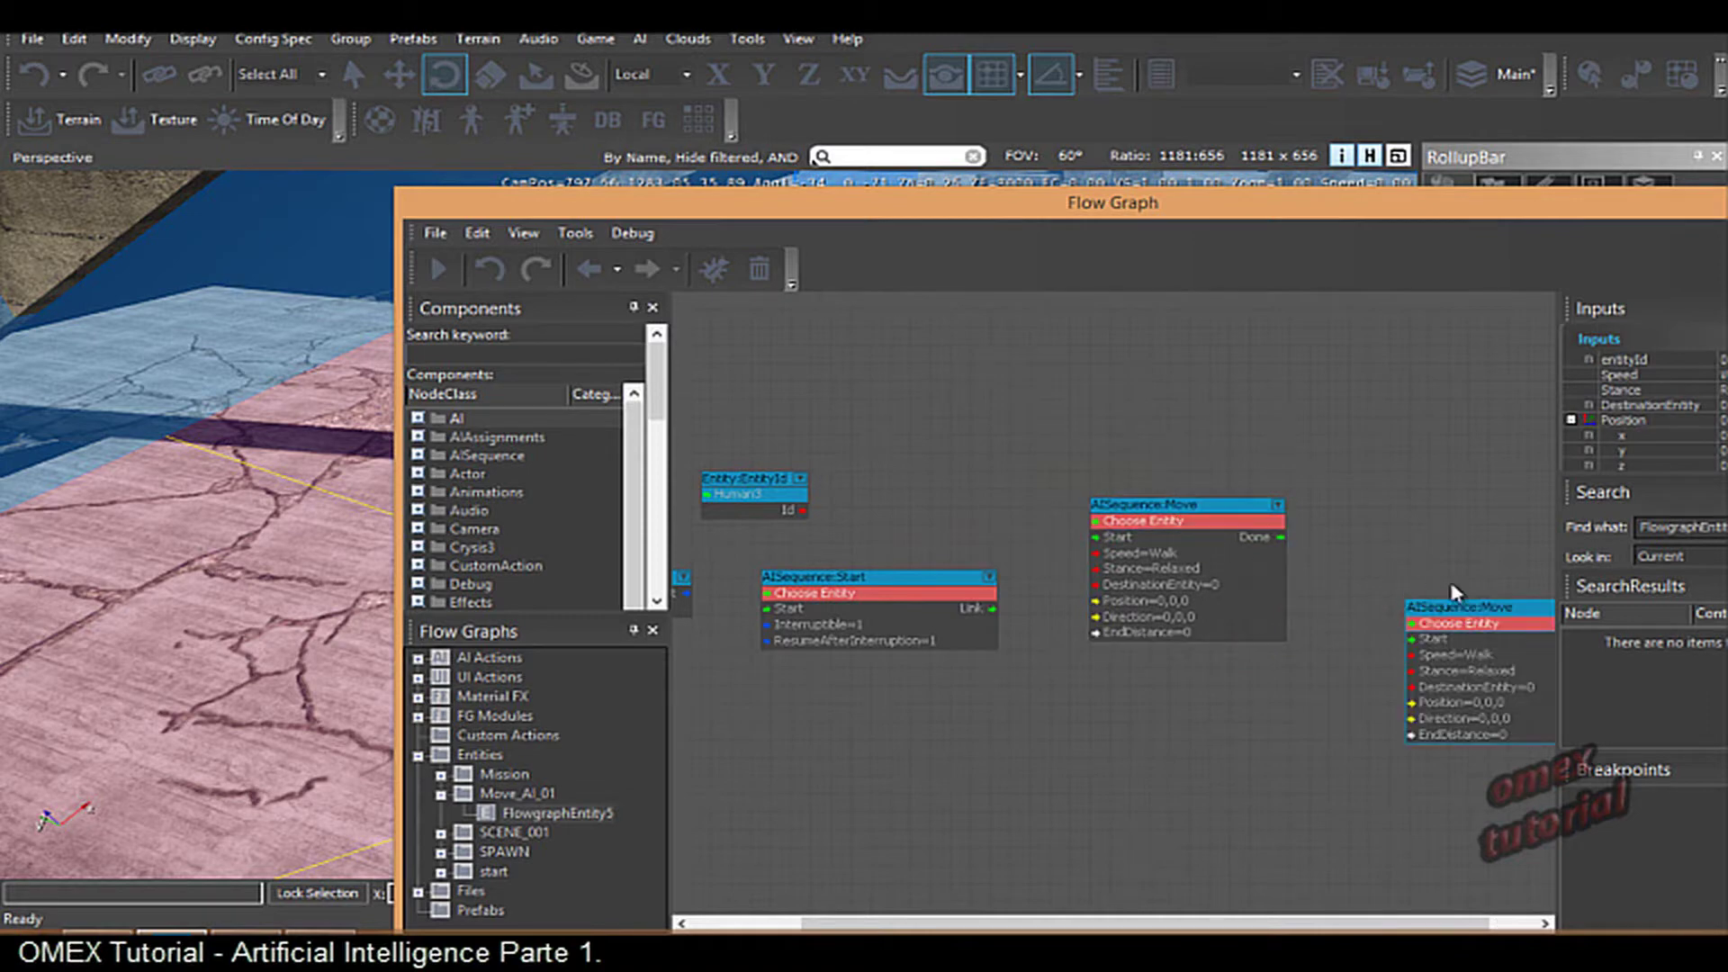
left_click_drag(1456, 592, 1389, 490)
right_click_drag(1384, 577, 913, 589)
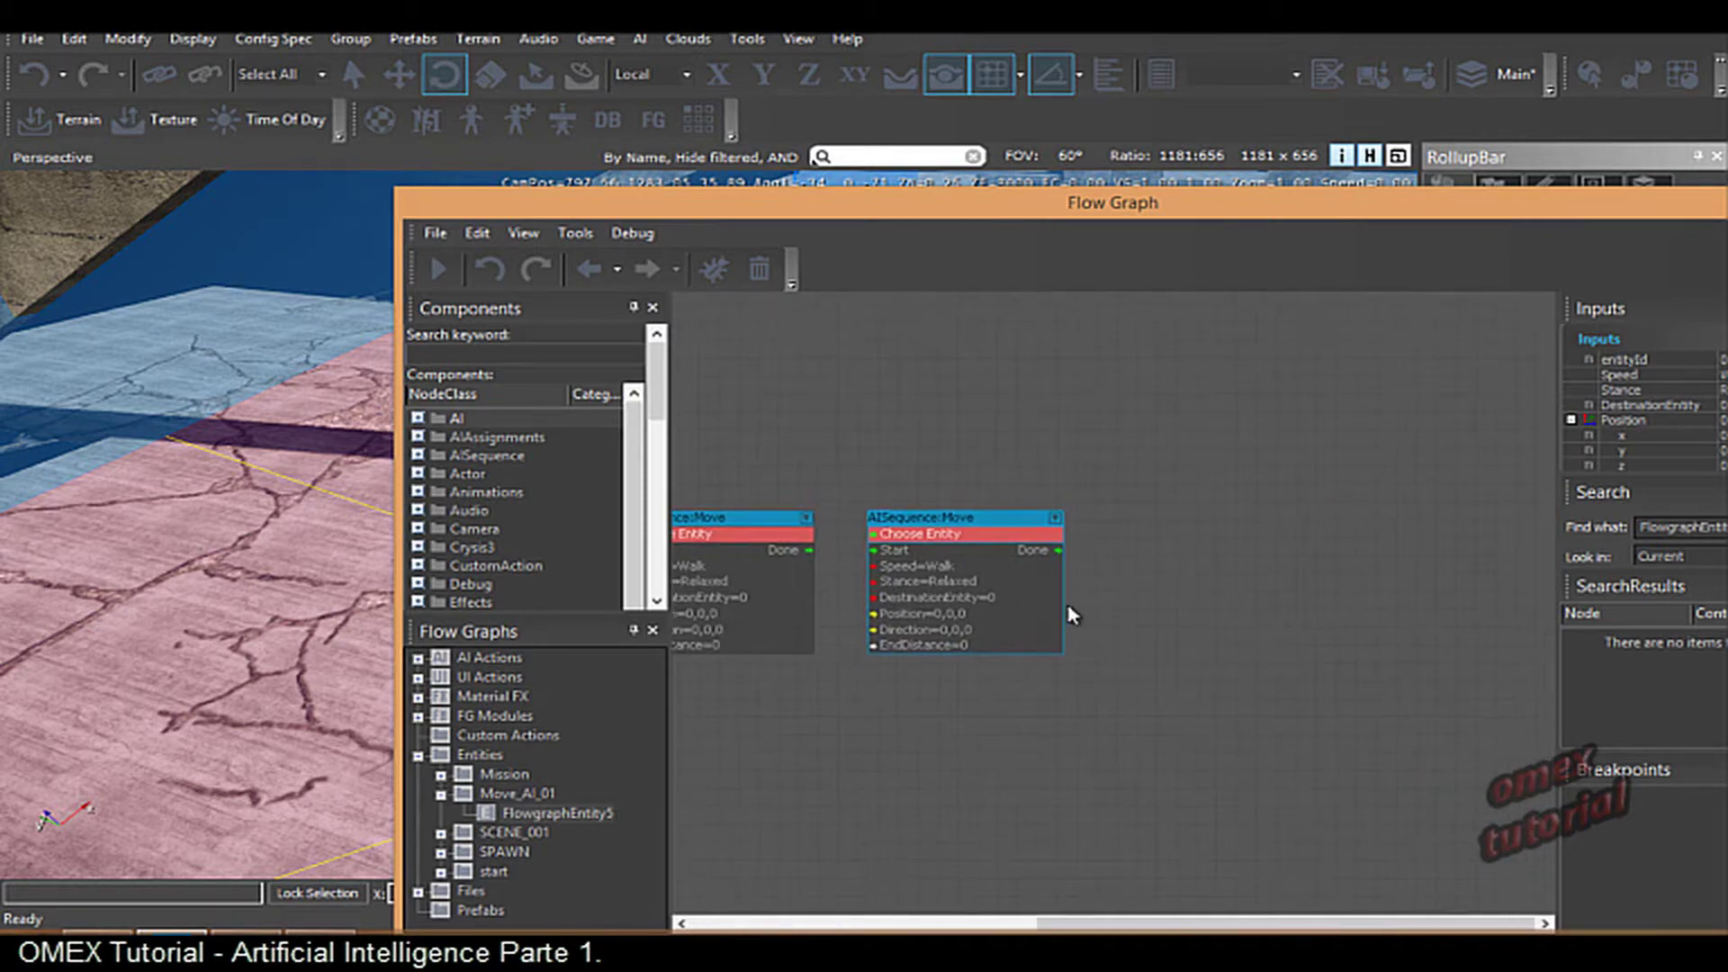
key("ctrl+v")
left_click_drag(1256, 591, 1210, 526)
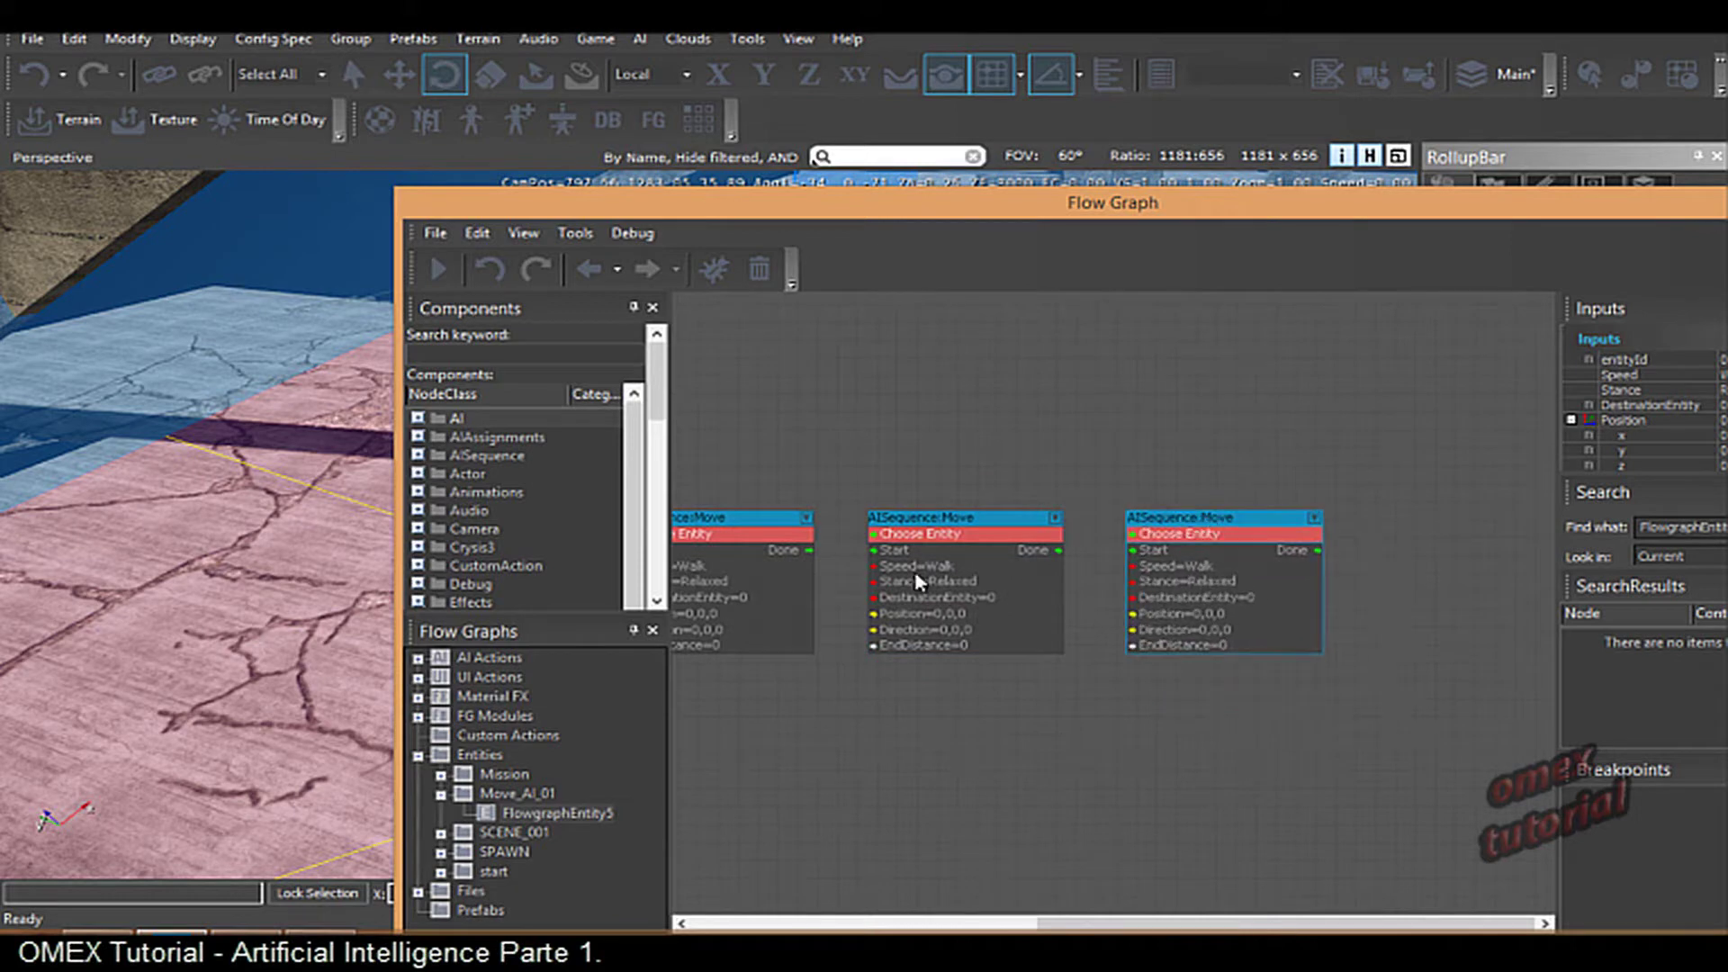
right_click_drag(919, 582, 1055, 442)
- Add a Logic:Any node and place it above the three Move nodes
right_click(1055, 441)
mouse_move(1109, 456)
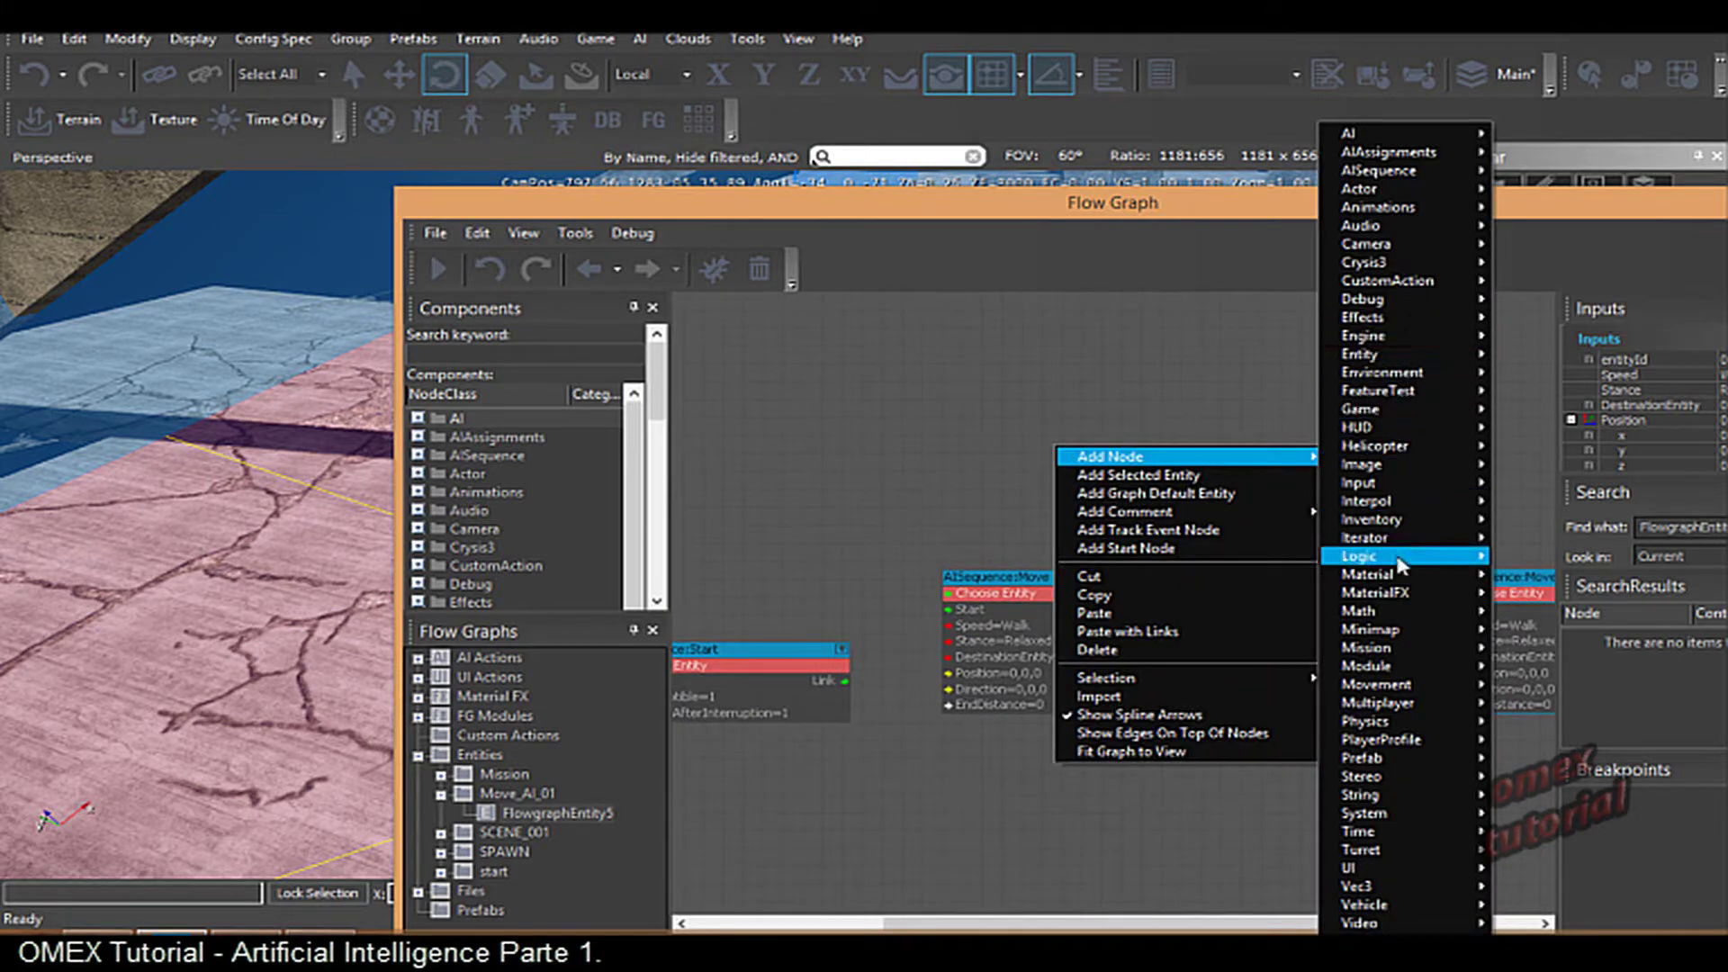
mouse_move(1401, 565)
left_click(1524, 602)
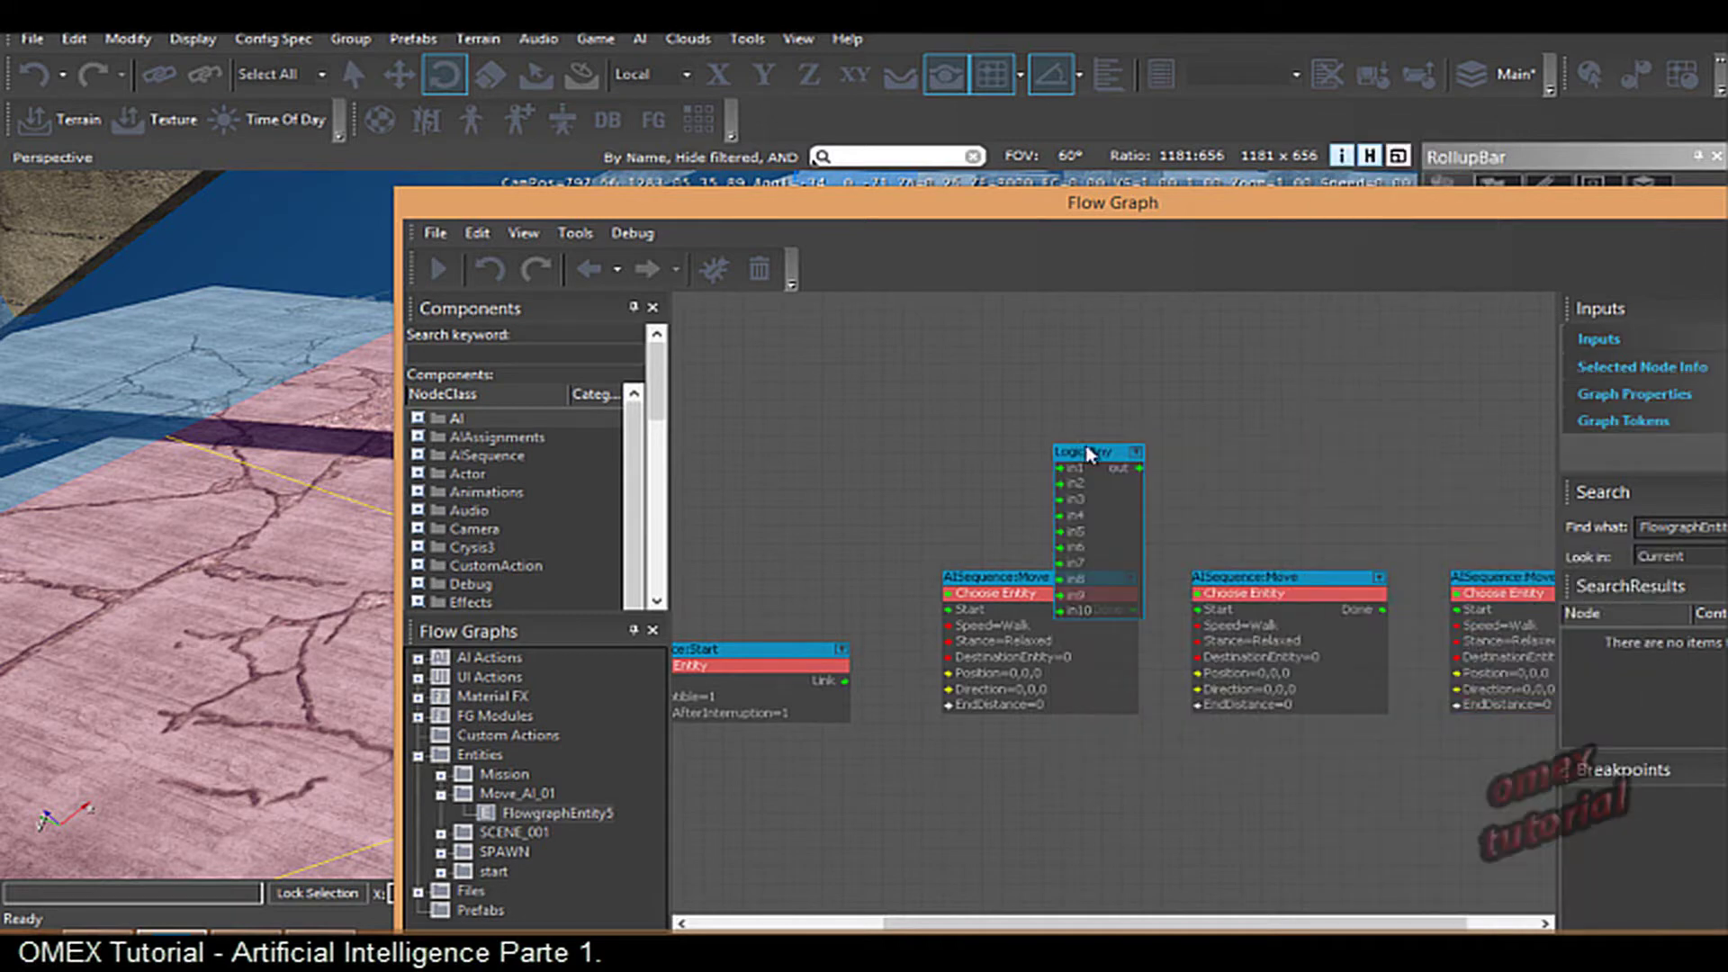
left_click_drag(1089, 453, 850, 403)
scroll(1124, 502, "down", 3)
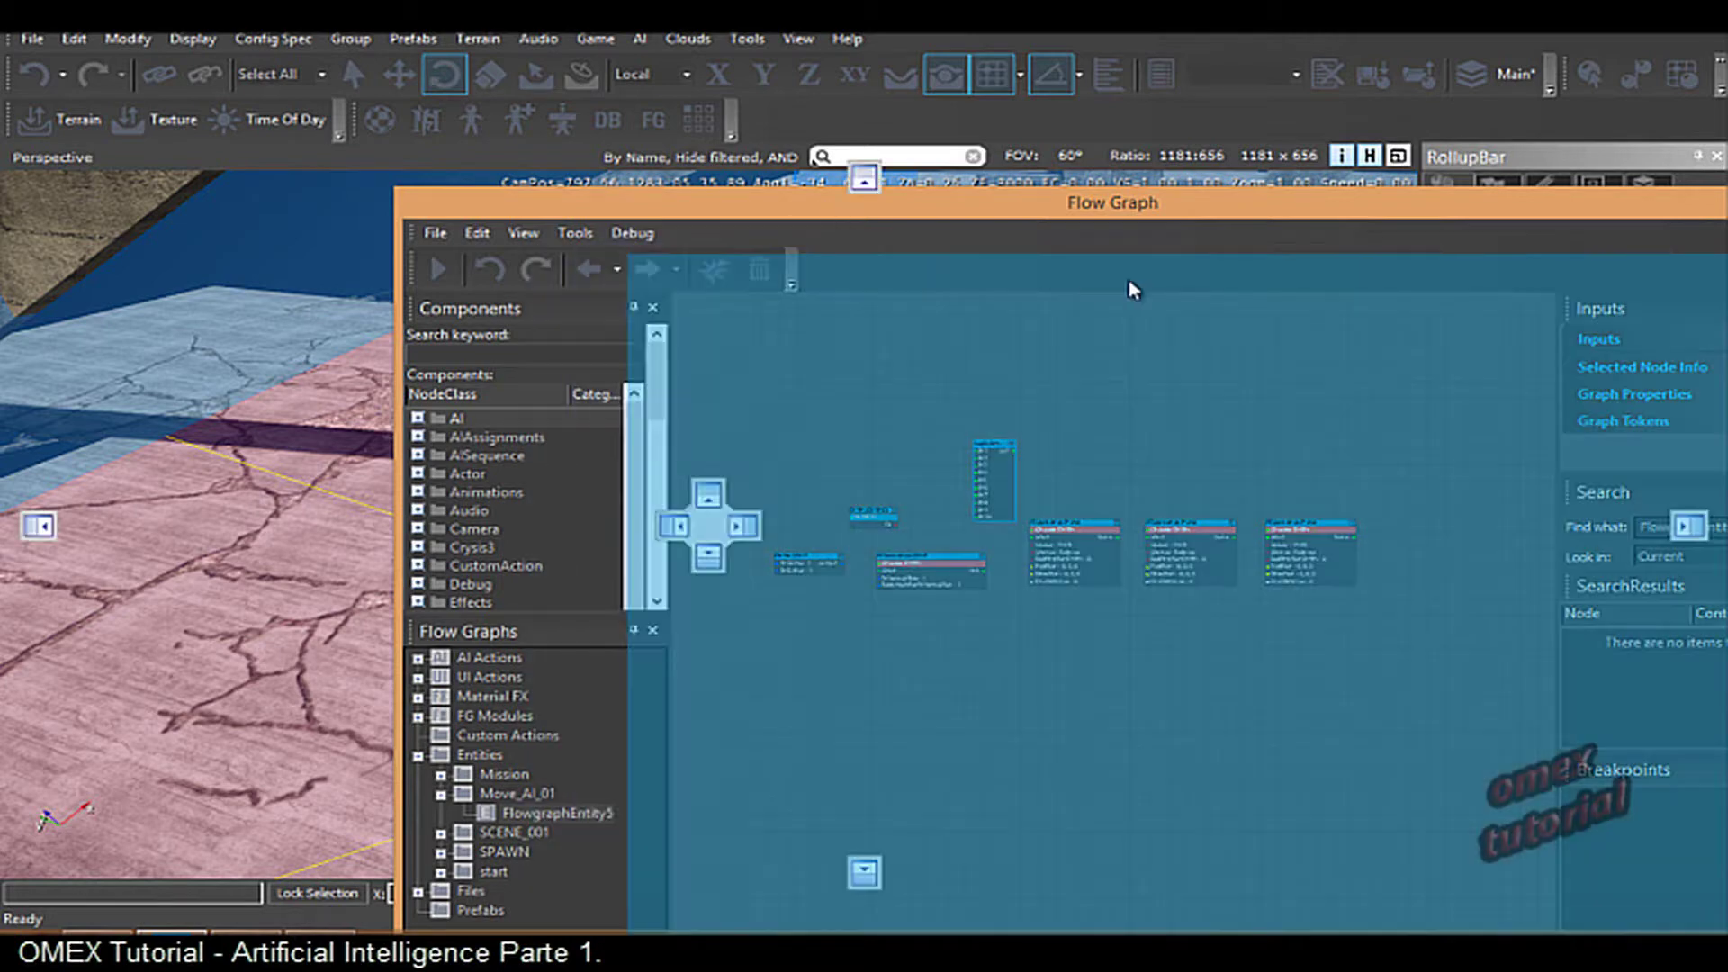
- Move the Flow Graph window aside and Ctrl-select TagPoint1, TagPoint2 and TagPoint3 in the viewport
left_click_drag(833, 218, 1247, 306)
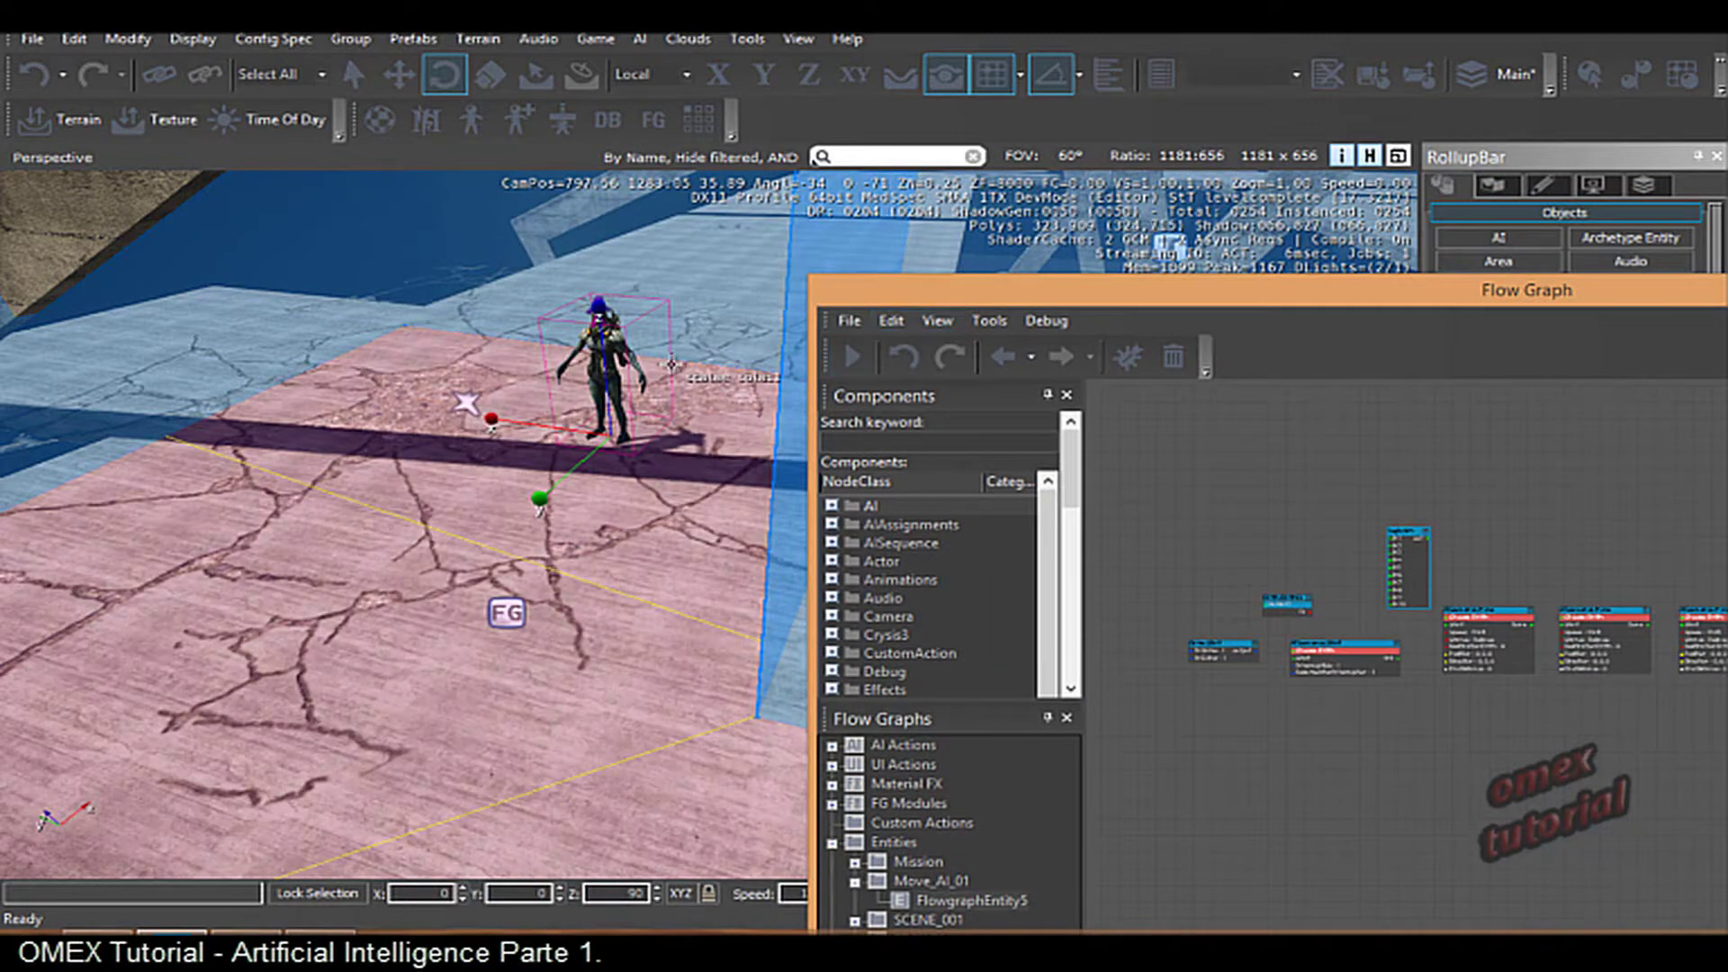
right_click_drag(418, 633, 418, 633)
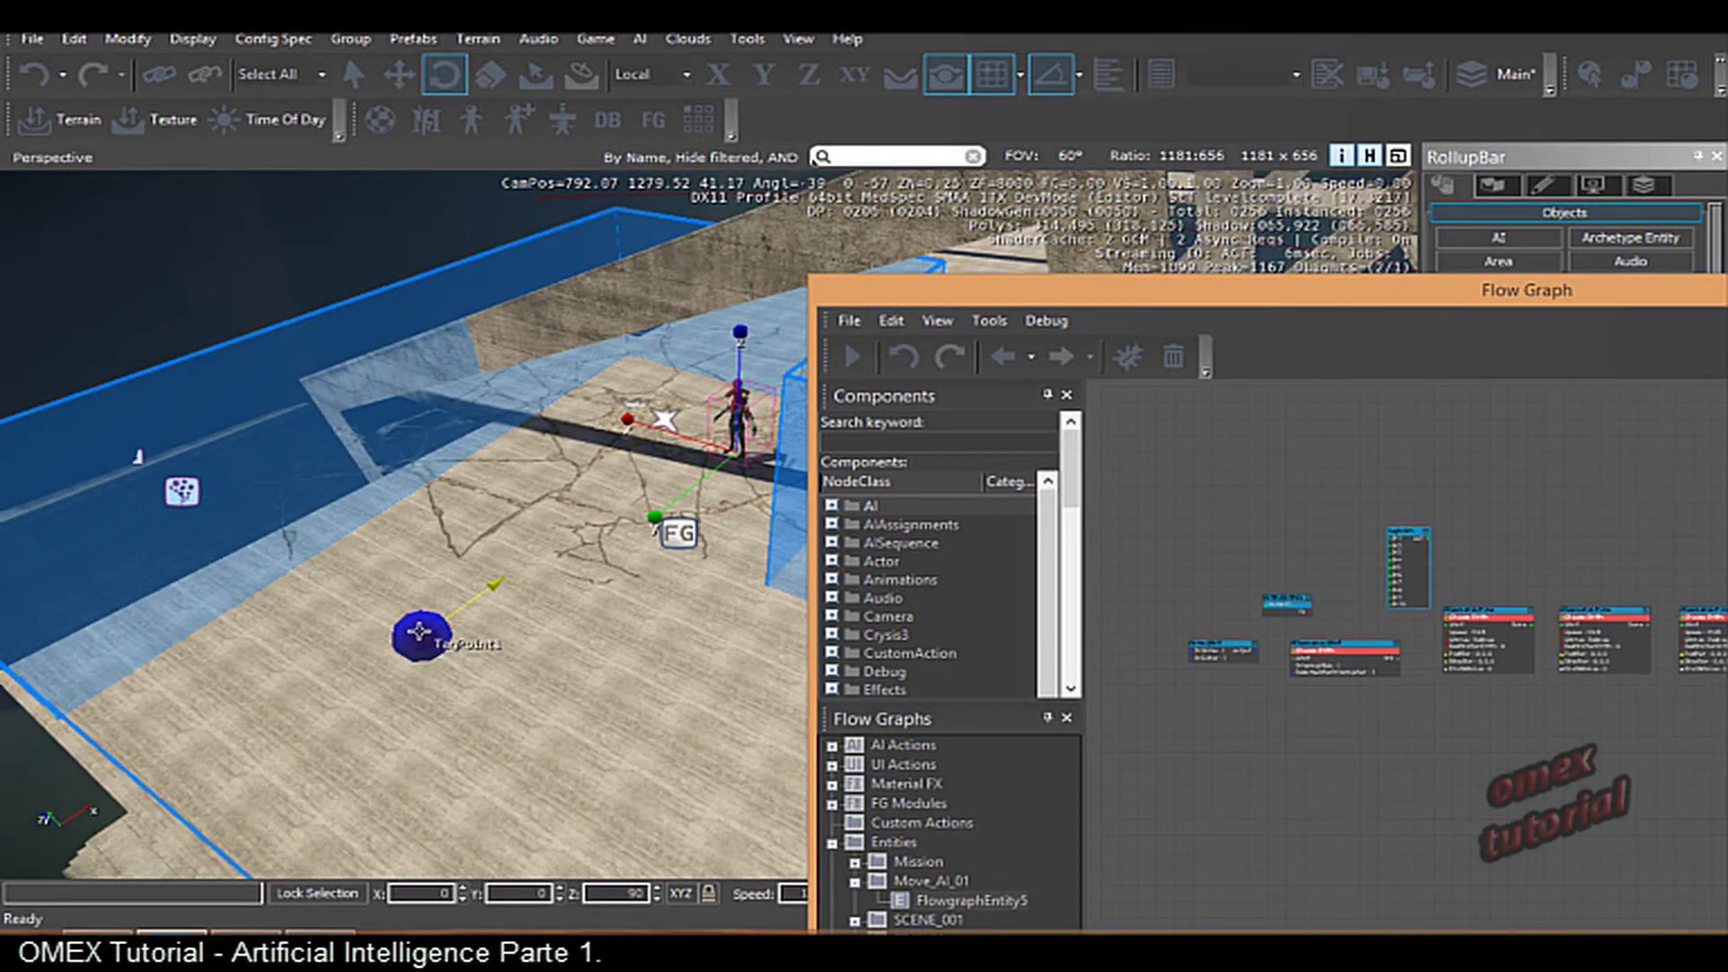
left_click(418, 633)
mouse_move(419, 633)
right_mouse_down()
mouse_move(568, 293)
mouse_move(465, 430)
mouse_move(482, 481)
mouse_move(486, 450)
right_mouse_up()
left_click(421, 599)
left_click(465, 430, "ctrl")
- Add the selected tag points as graph nodes with Add Selected Entity, then enlarge the Flow Graph window
right_click(1311, 767)
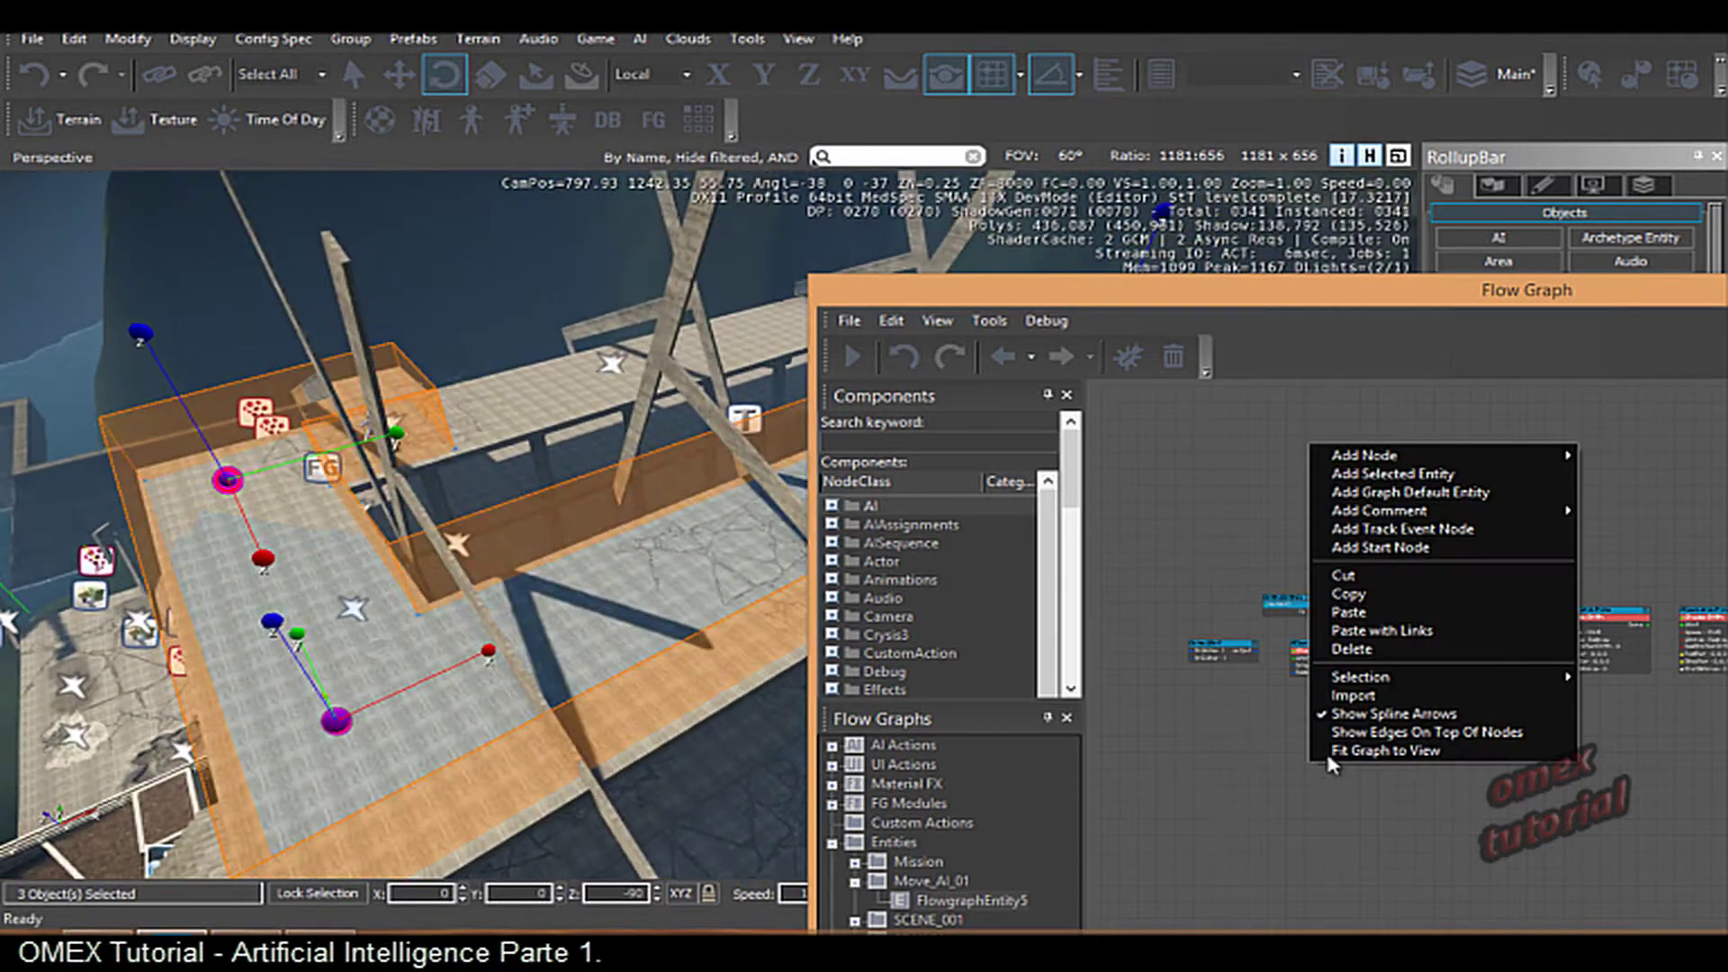
left_click(1391, 473)
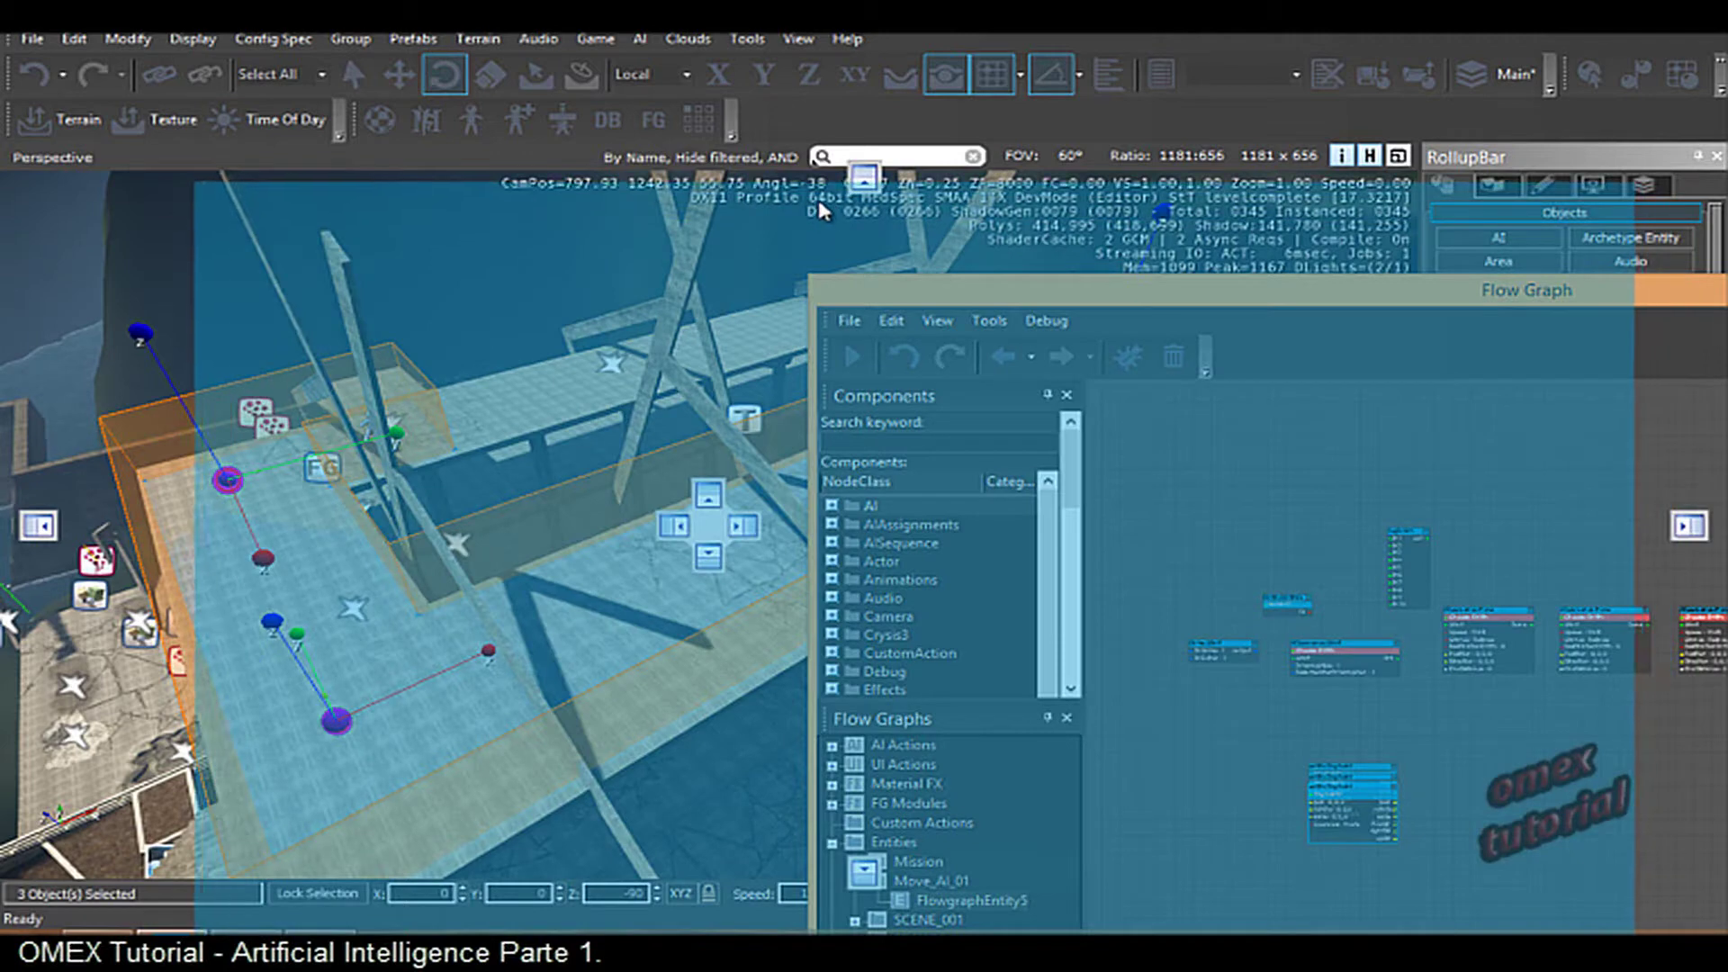
left_click_drag(1463, 325, 822, 698)
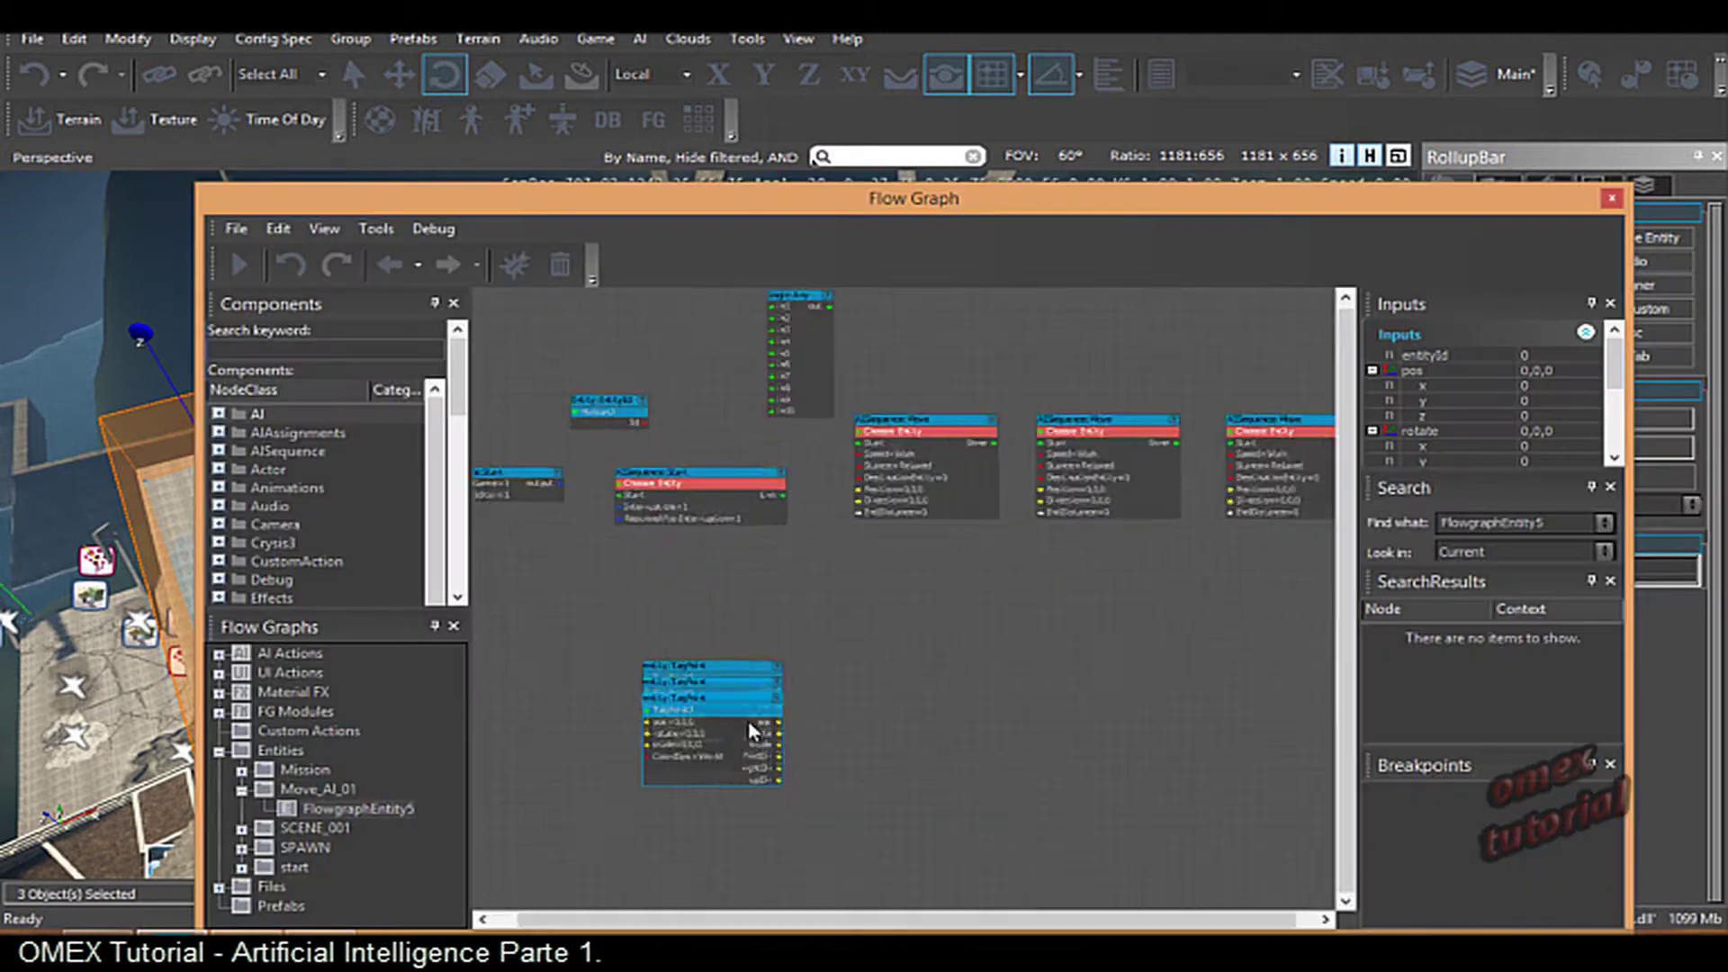
scroll(749, 720, "up", 3)
- Spread the stacked TagPoint1, TagPoint2 and TagPoint3 nodes into a row below the Move nodes
left_click(661, 623)
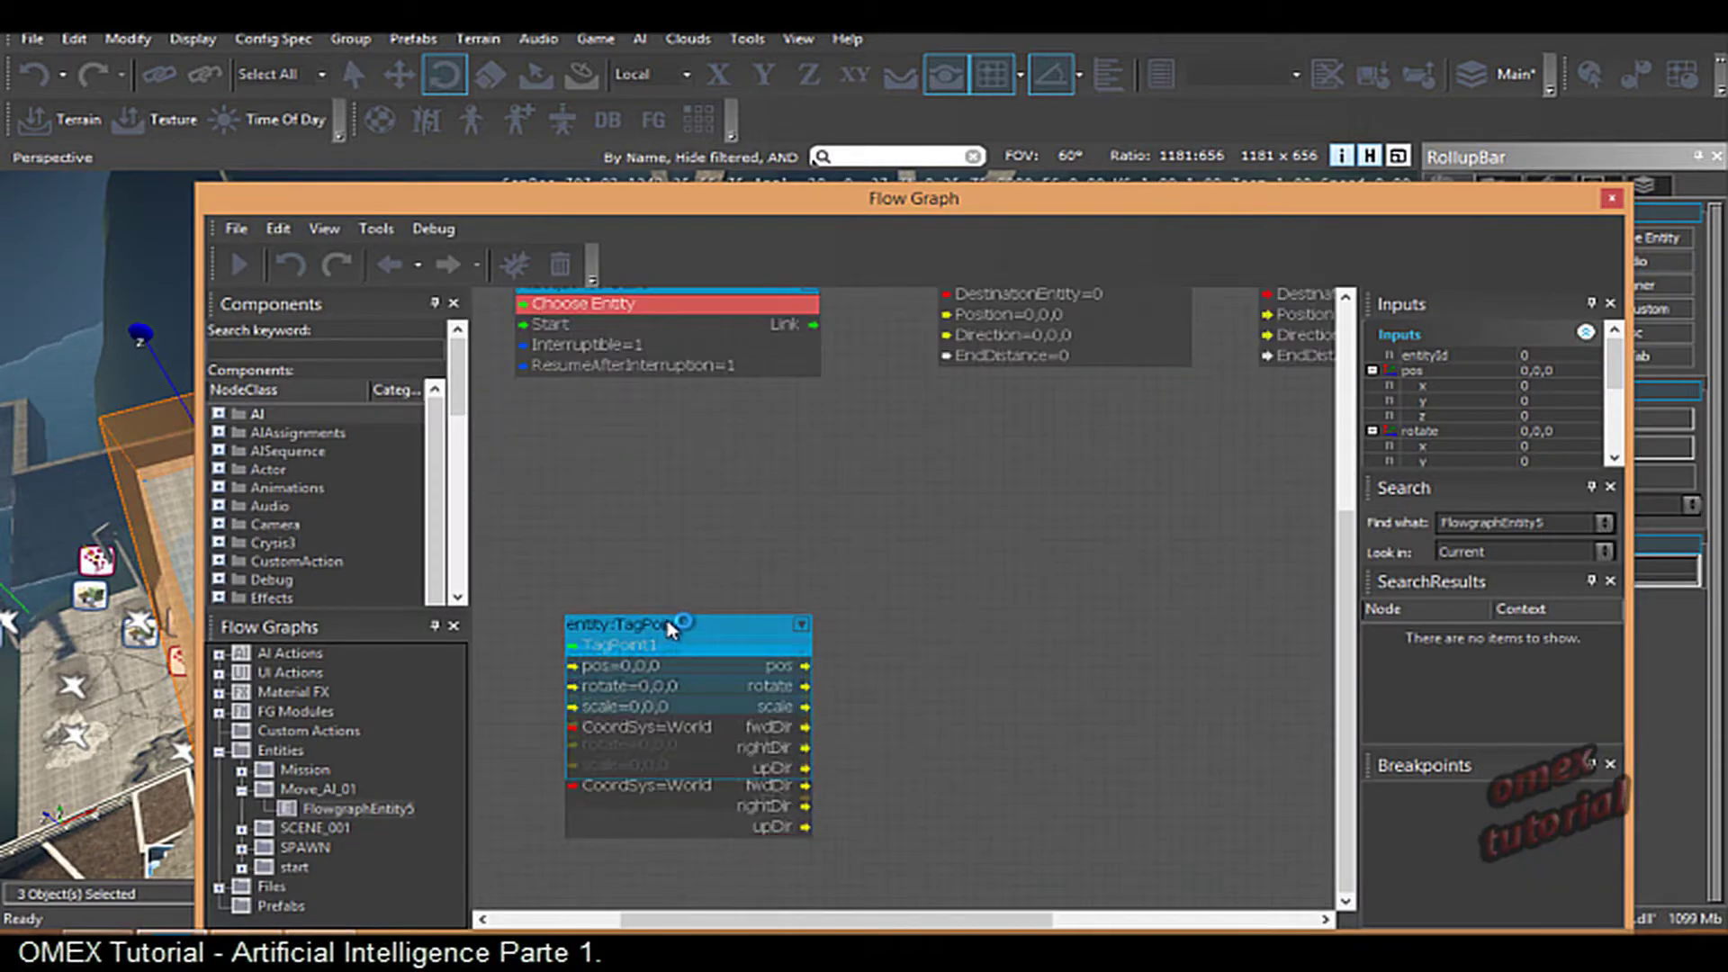
left_click_drag(667, 619, 1029, 429)
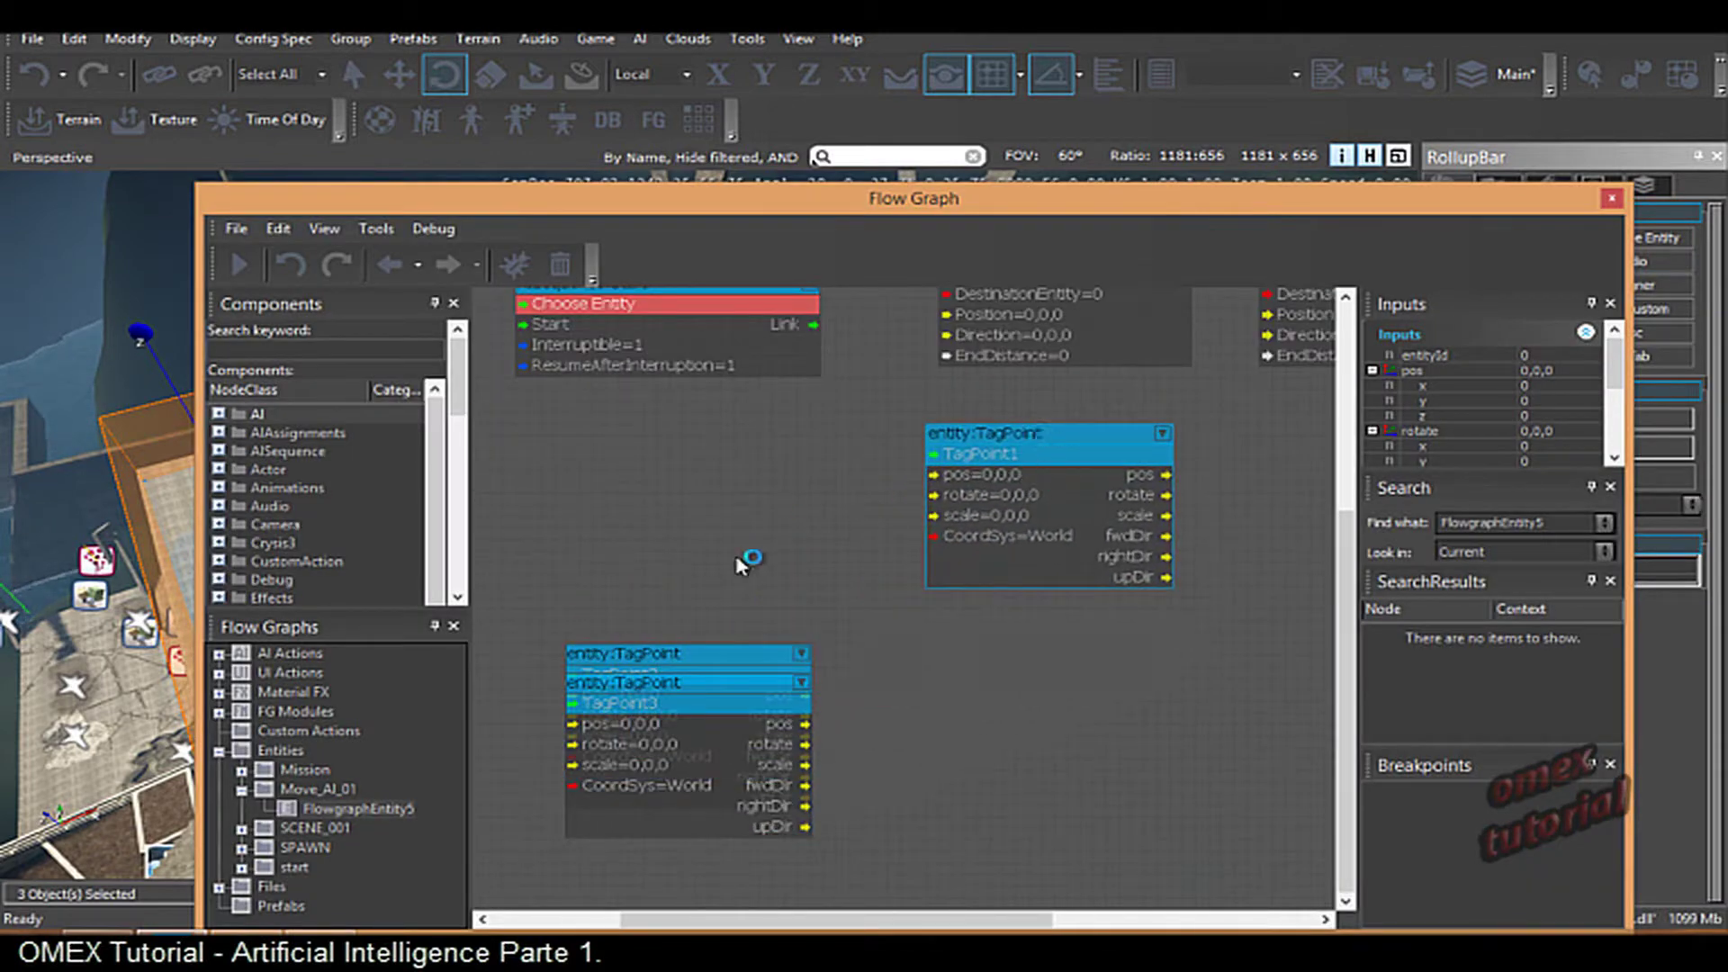
scroll(739, 566, "down", 2)
scroll(699, 613, "down", 2)
left_click_drag(693, 644, 1035, 531)
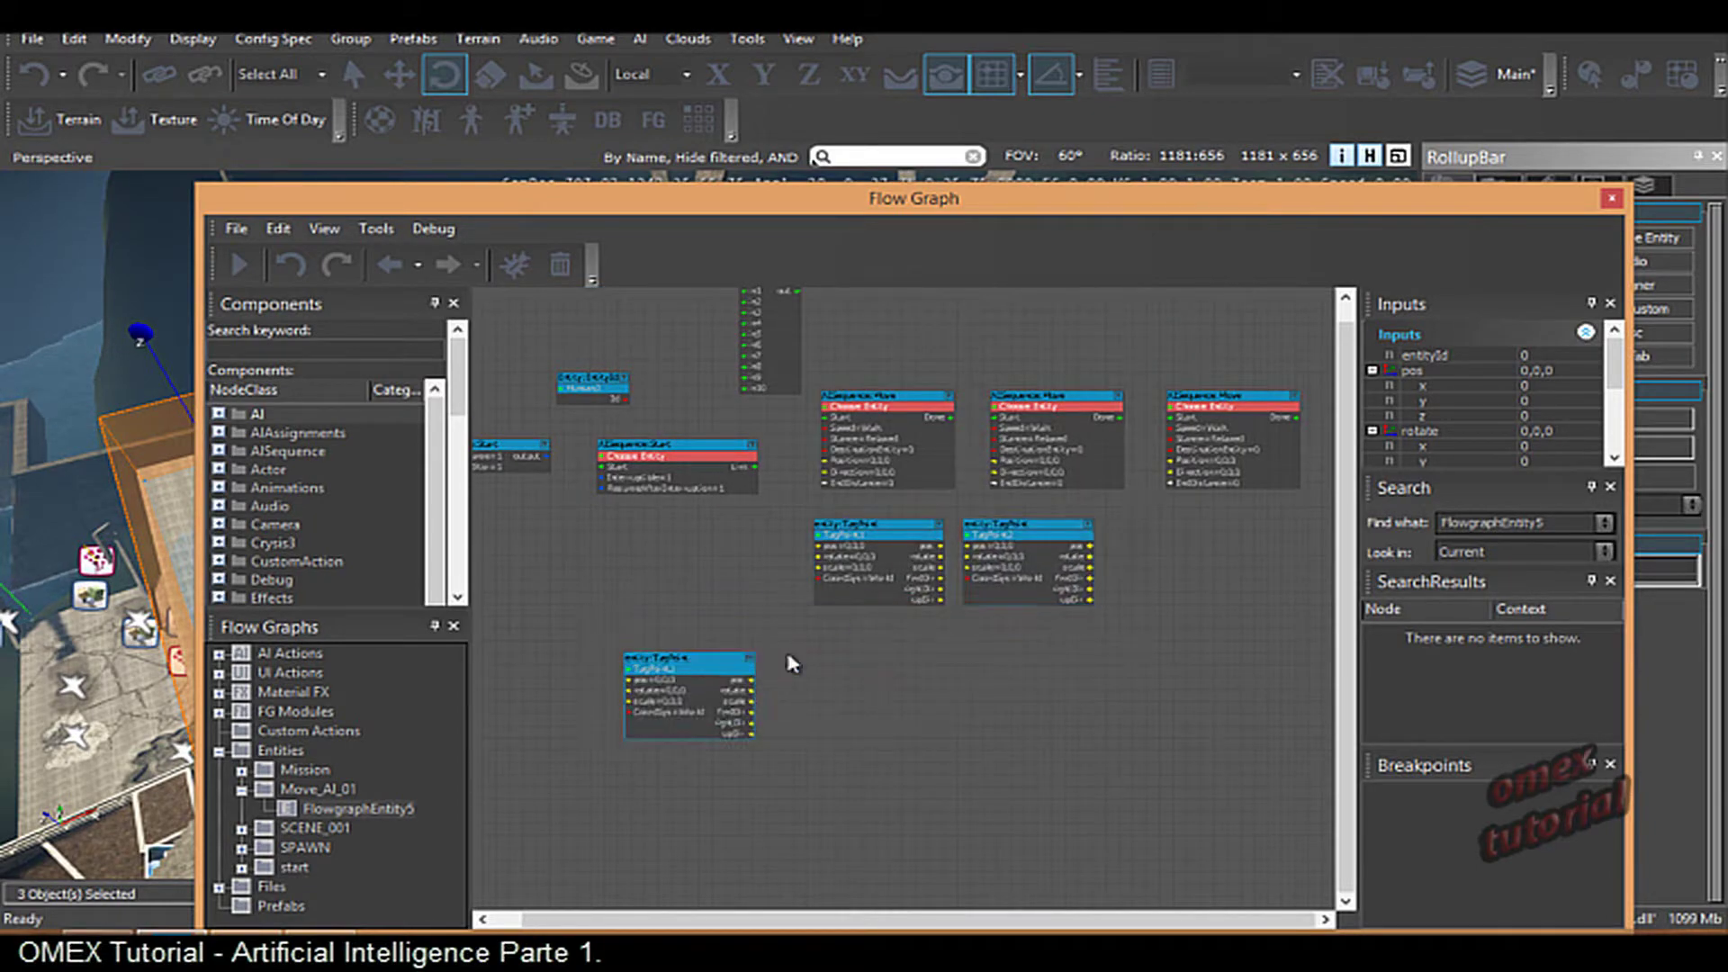
left_click_drag(737, 663, 1219, 529)
scroll(1129, 567, "up", 2)
scroll(1148, 563, "up", 3)
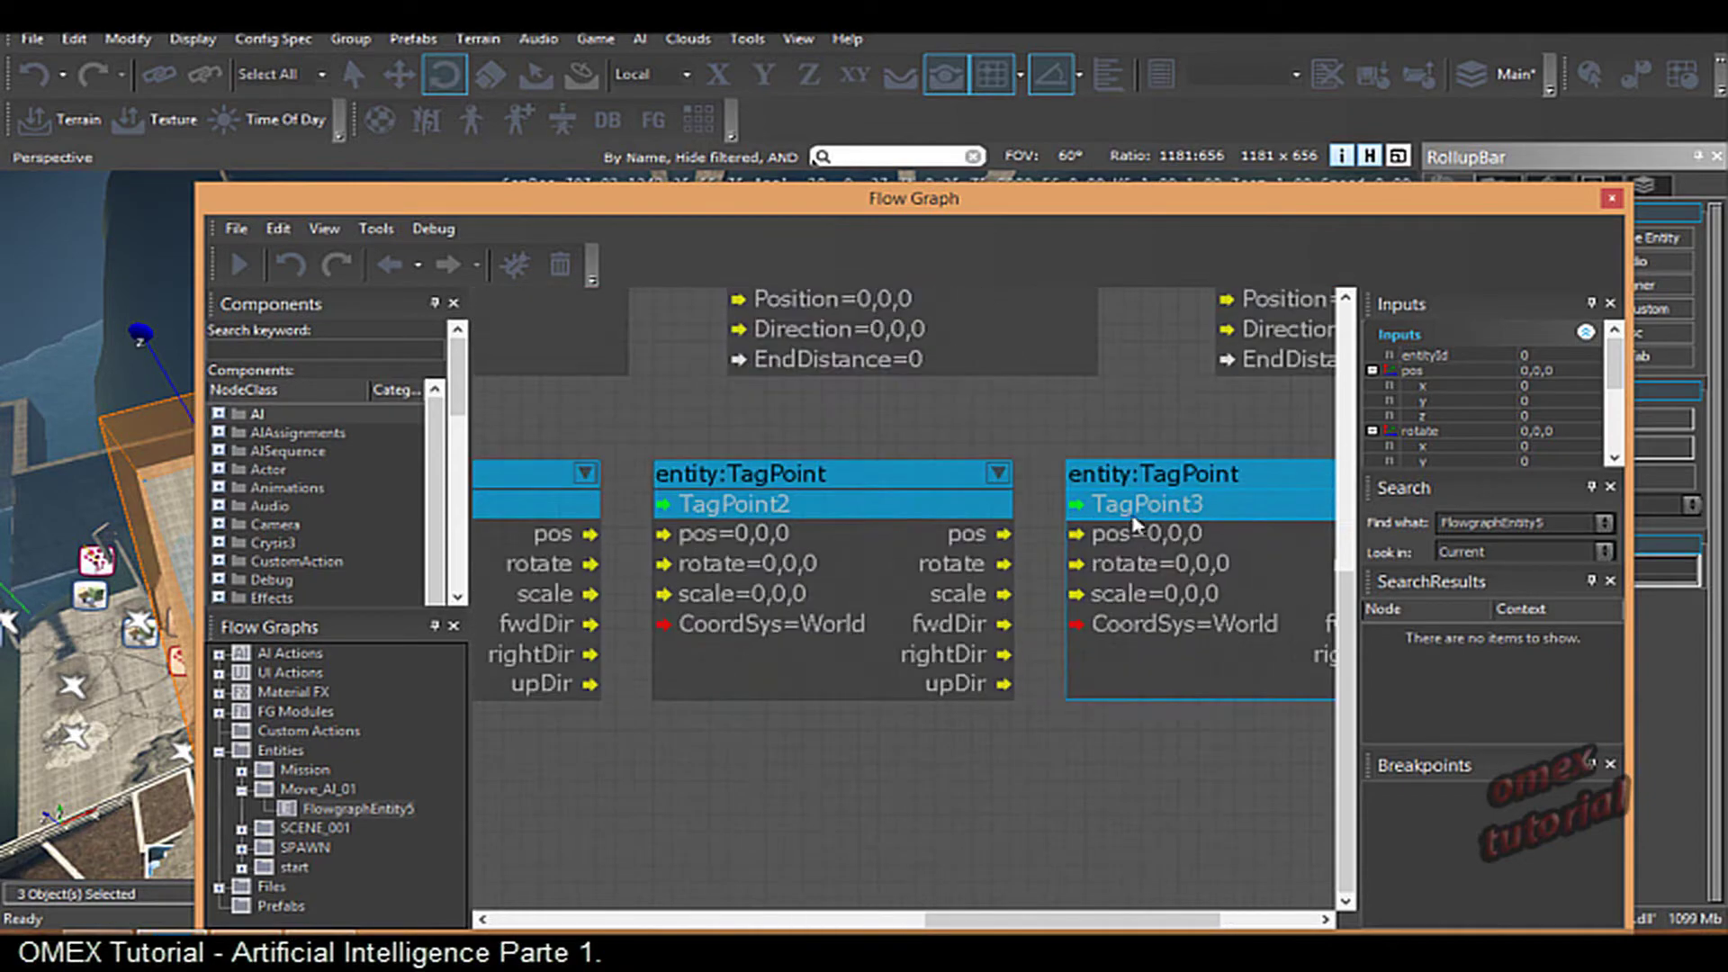
scroll(792, 543, "down", 3)
scroll(855, 577, "down", 2)
scroll(900, 603, "down", 2)
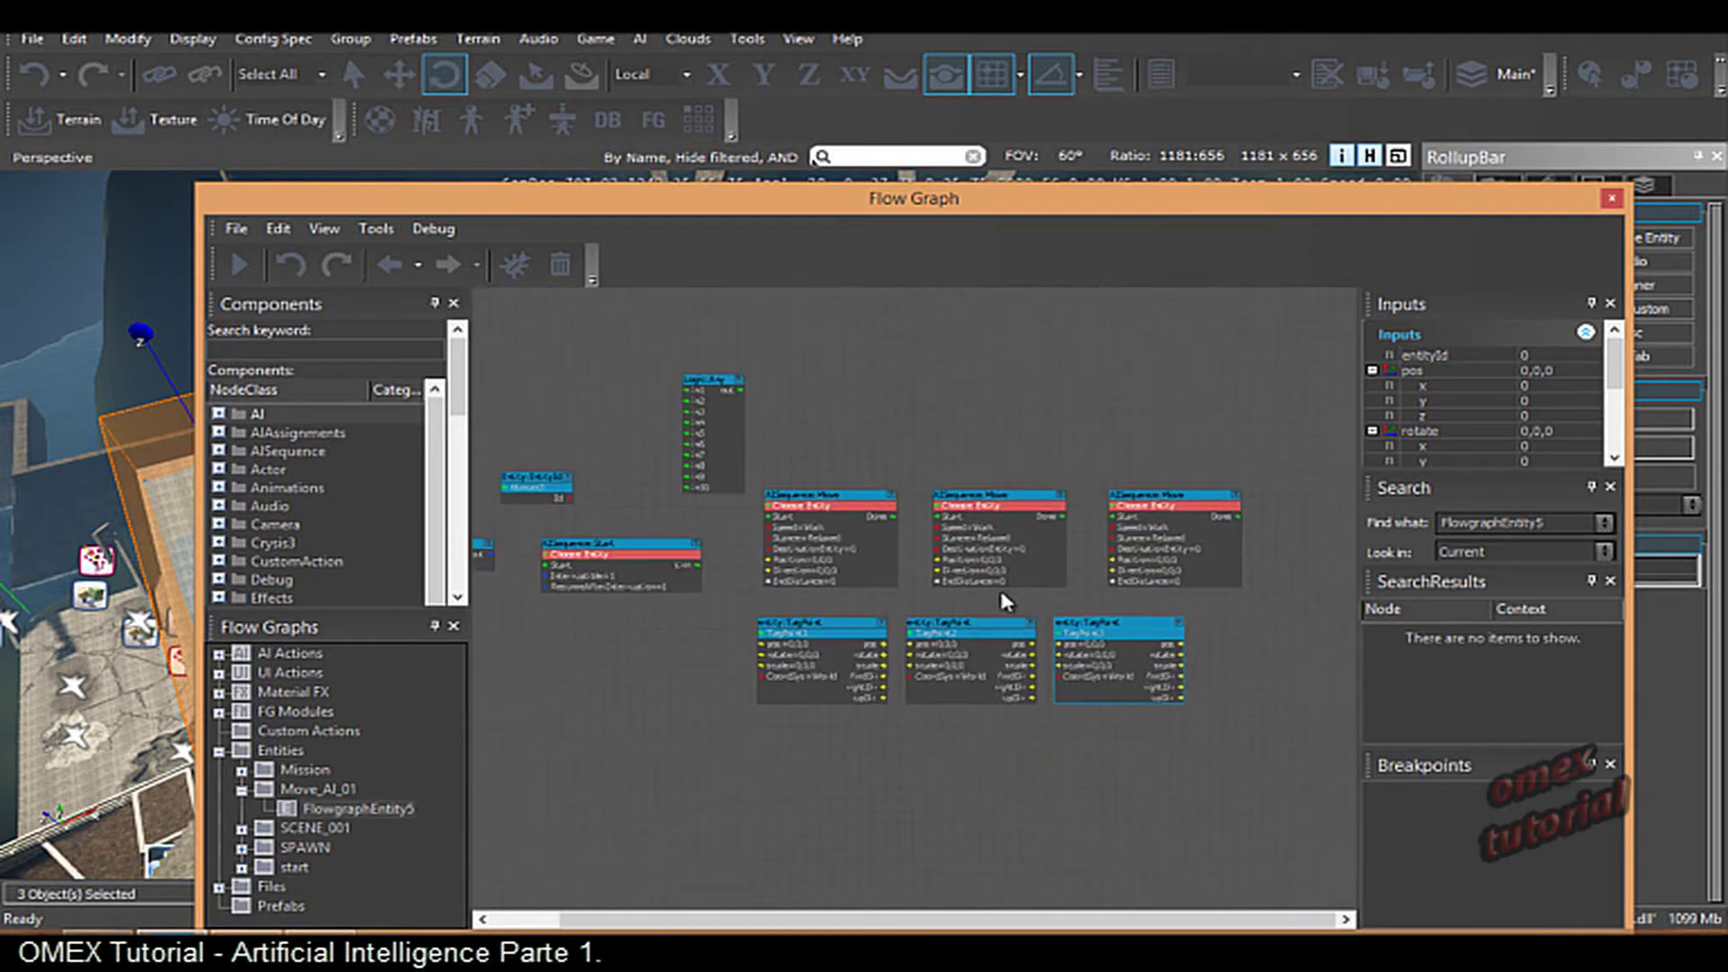
scroll(748, 559, "up", 1)
scroll(748, 558, "up", 1)
- Link the Entity:EntityId Id output to AISequence:Start and each of the three Move nodes
scroll(748, 559, "down", 1)
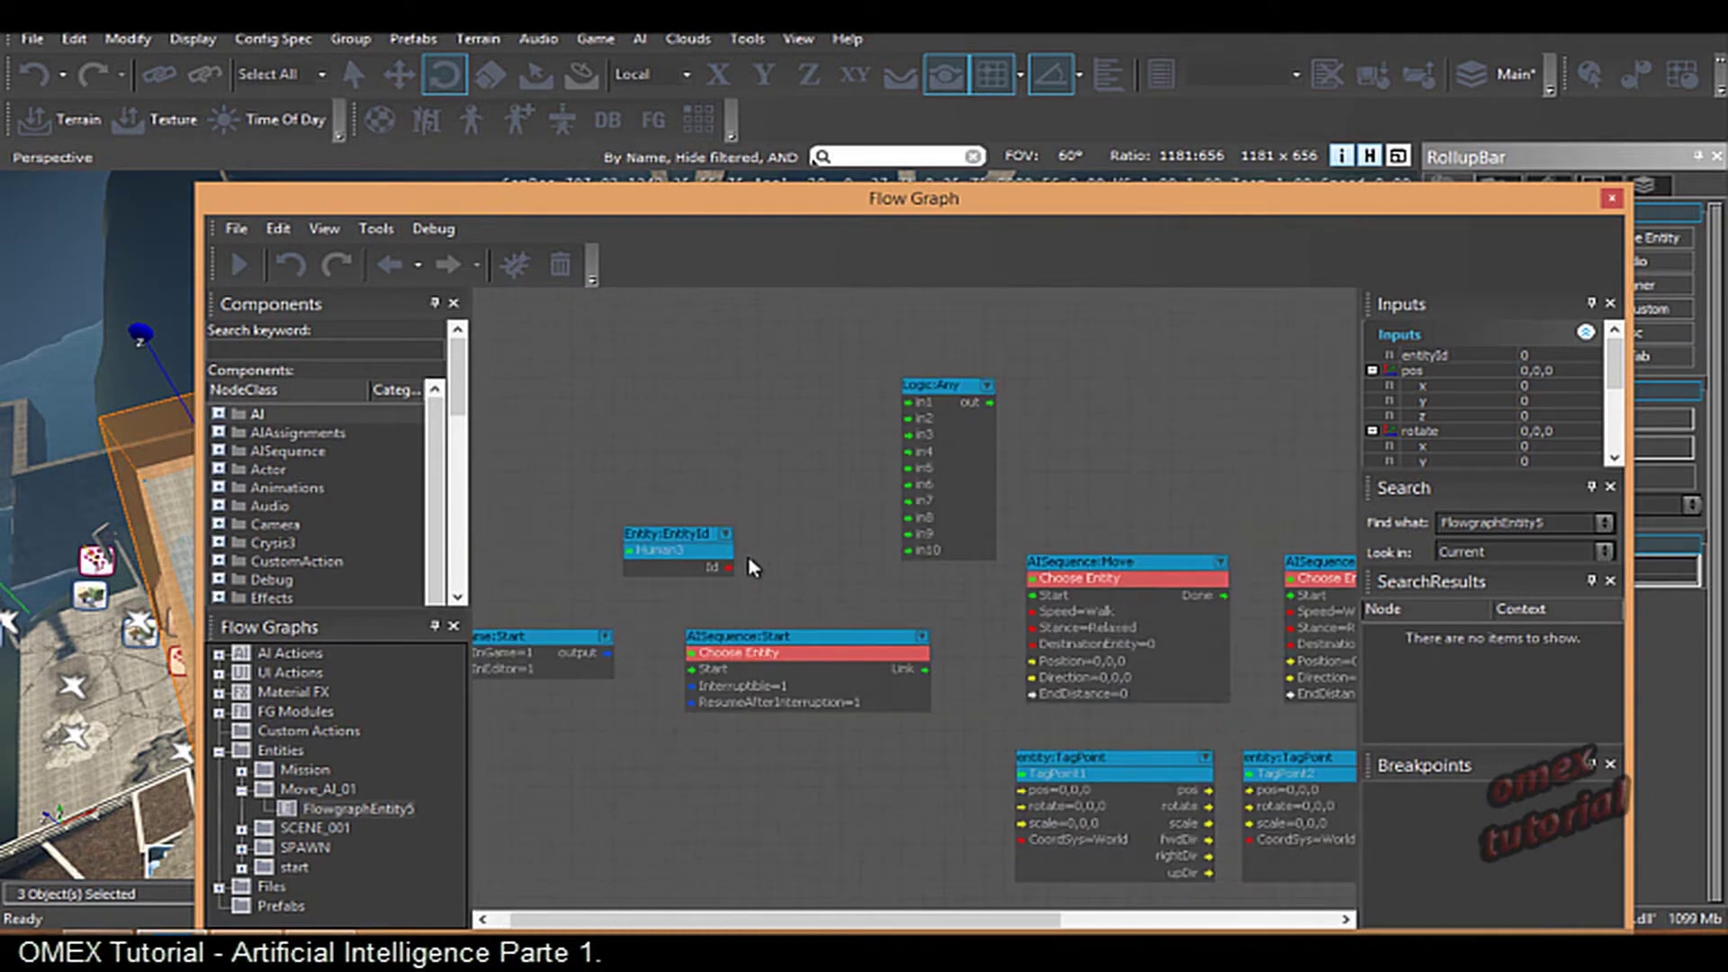
left_click(731, 571)
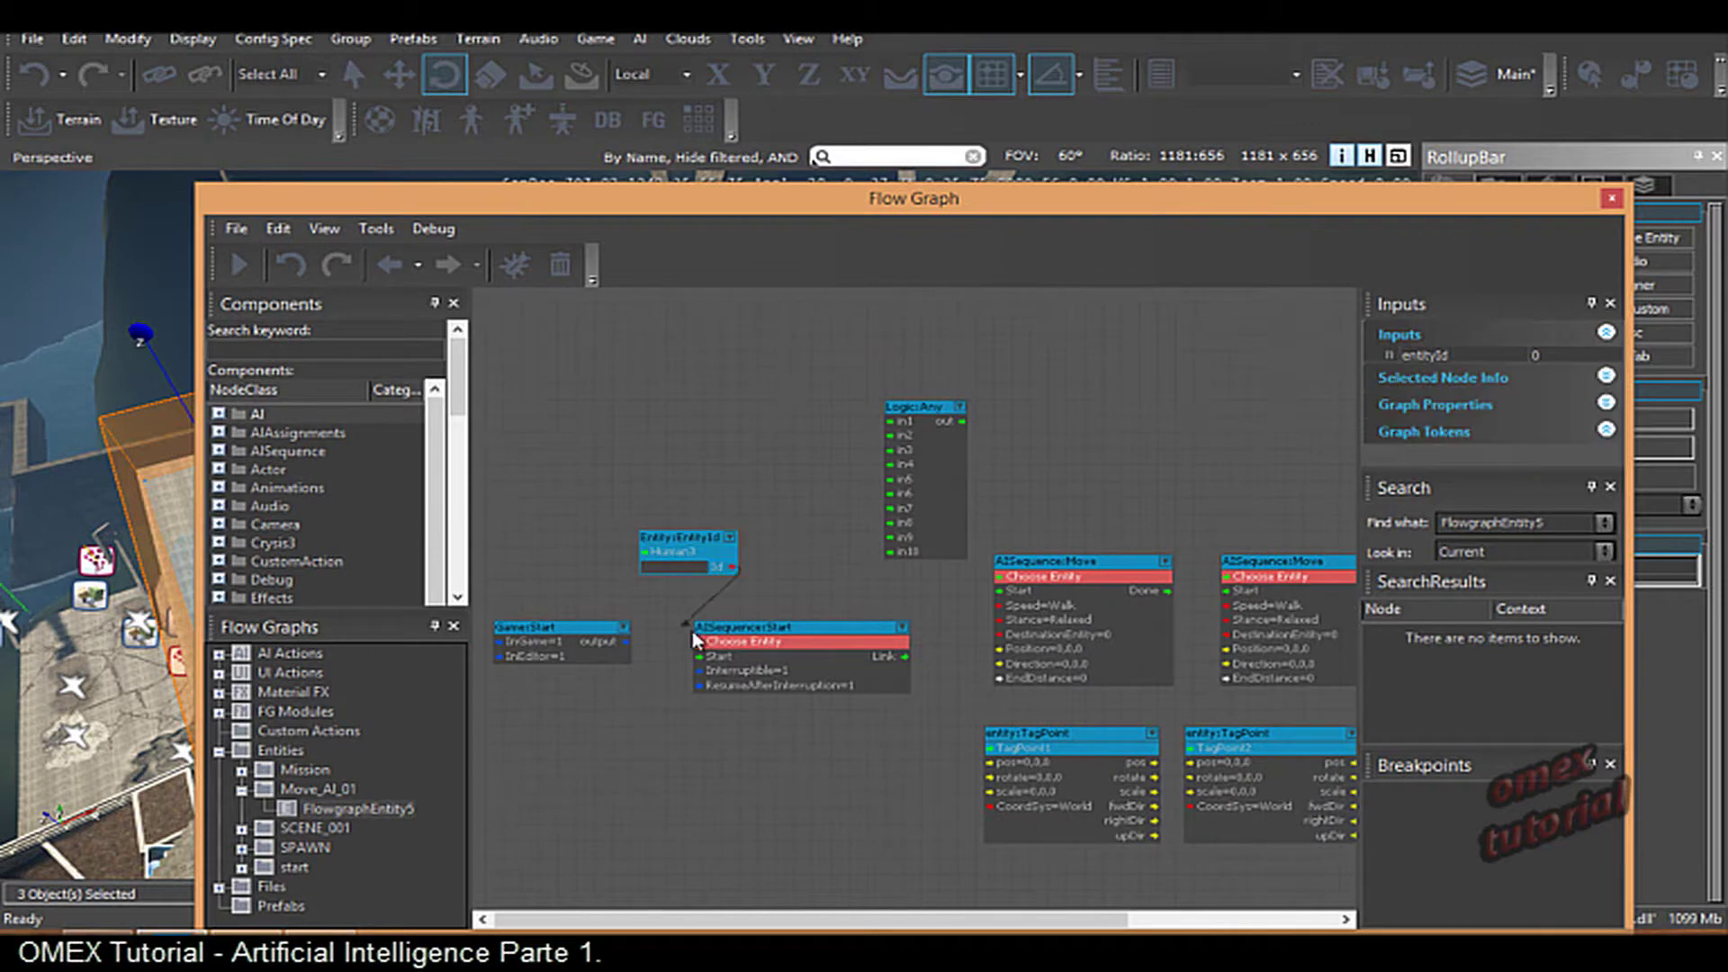
left_click_drag(731, 567, 703, 647)
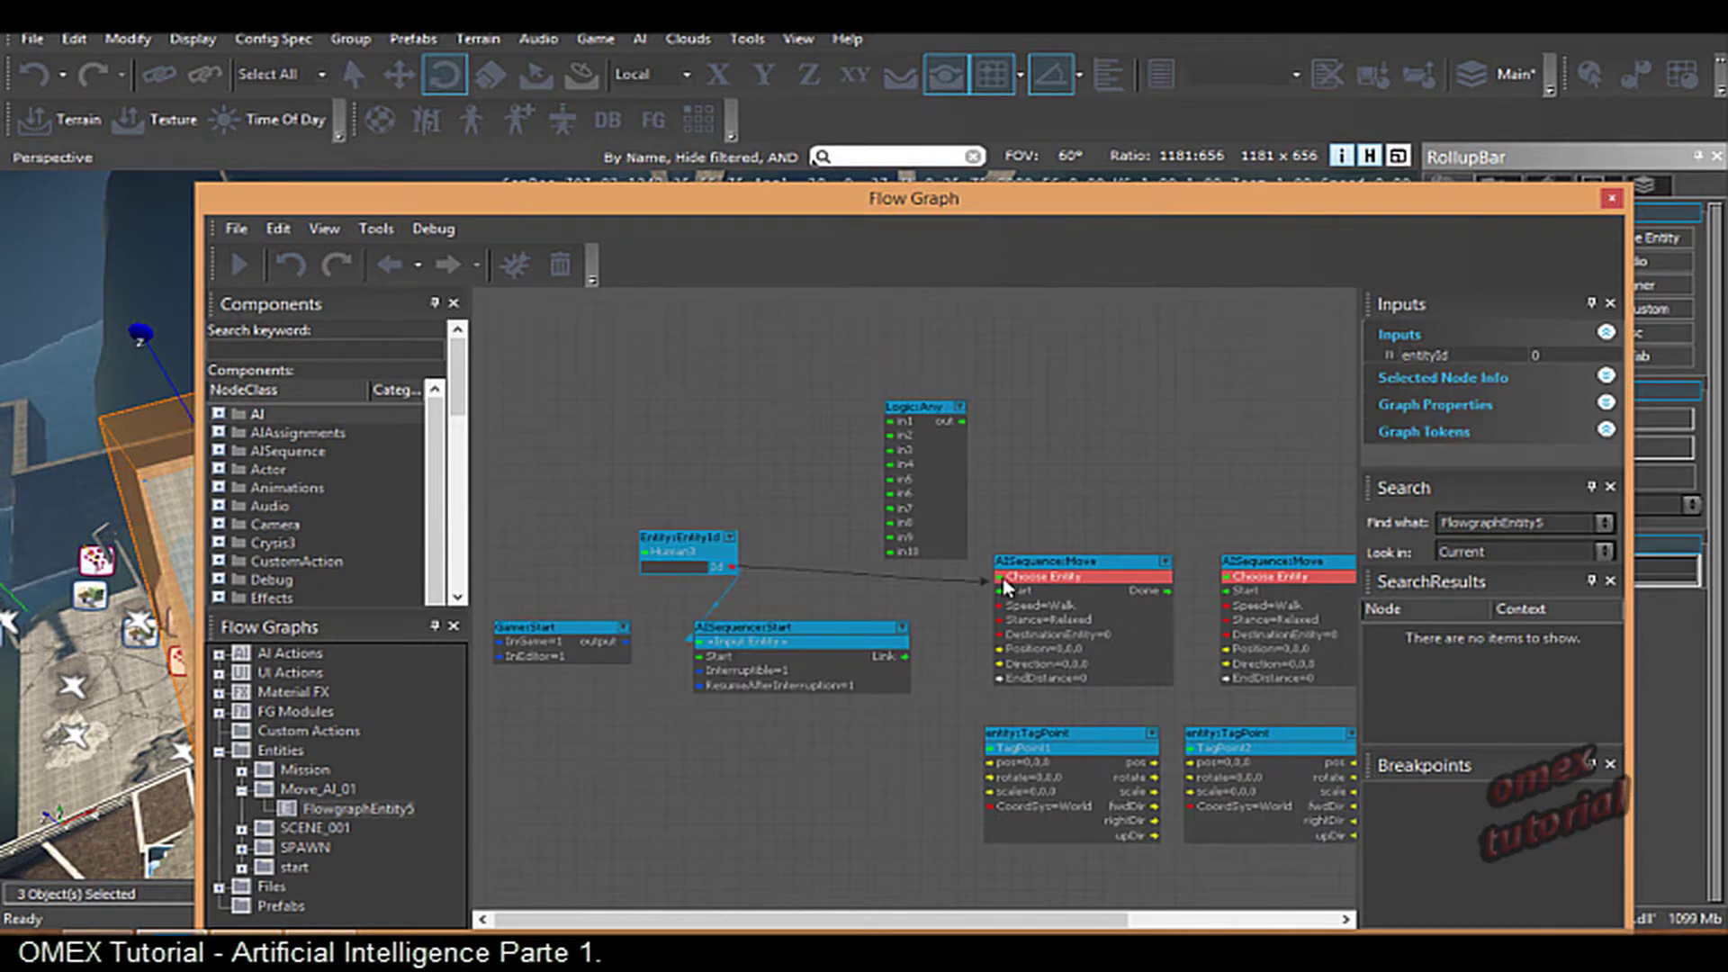
left_click_drag(1006, 587, 1005, 581)
scroll(729, 583, "down", 2)
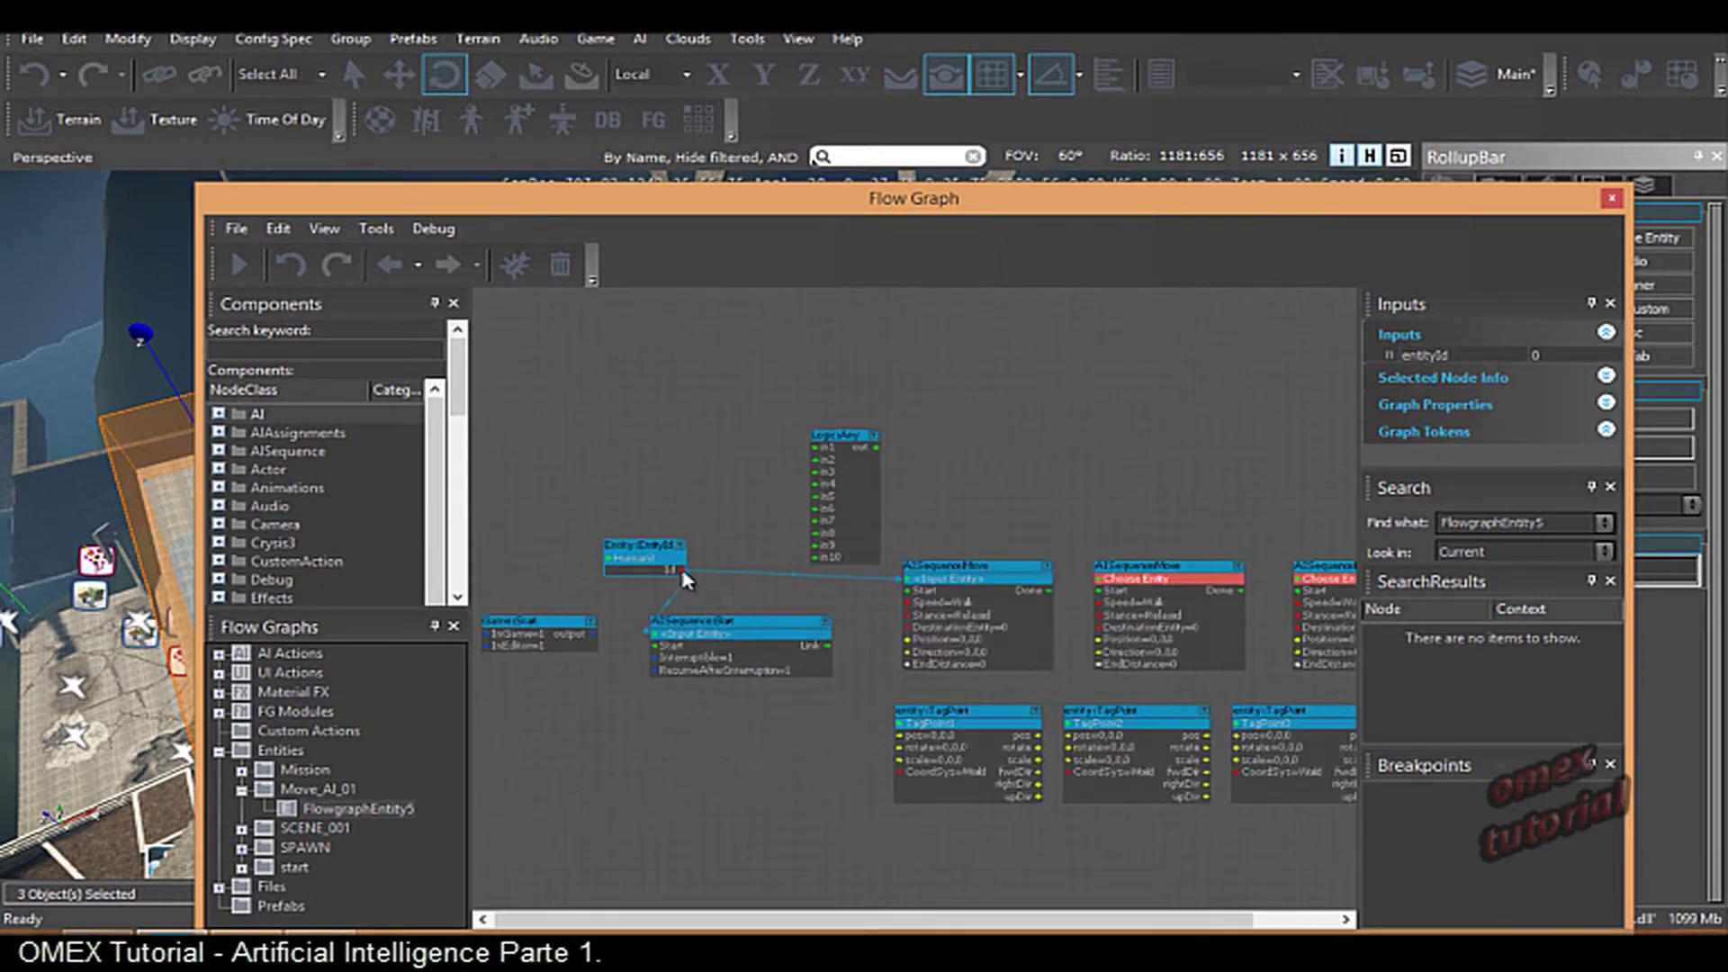
left_click_drag(684, 581, 1100, 579)
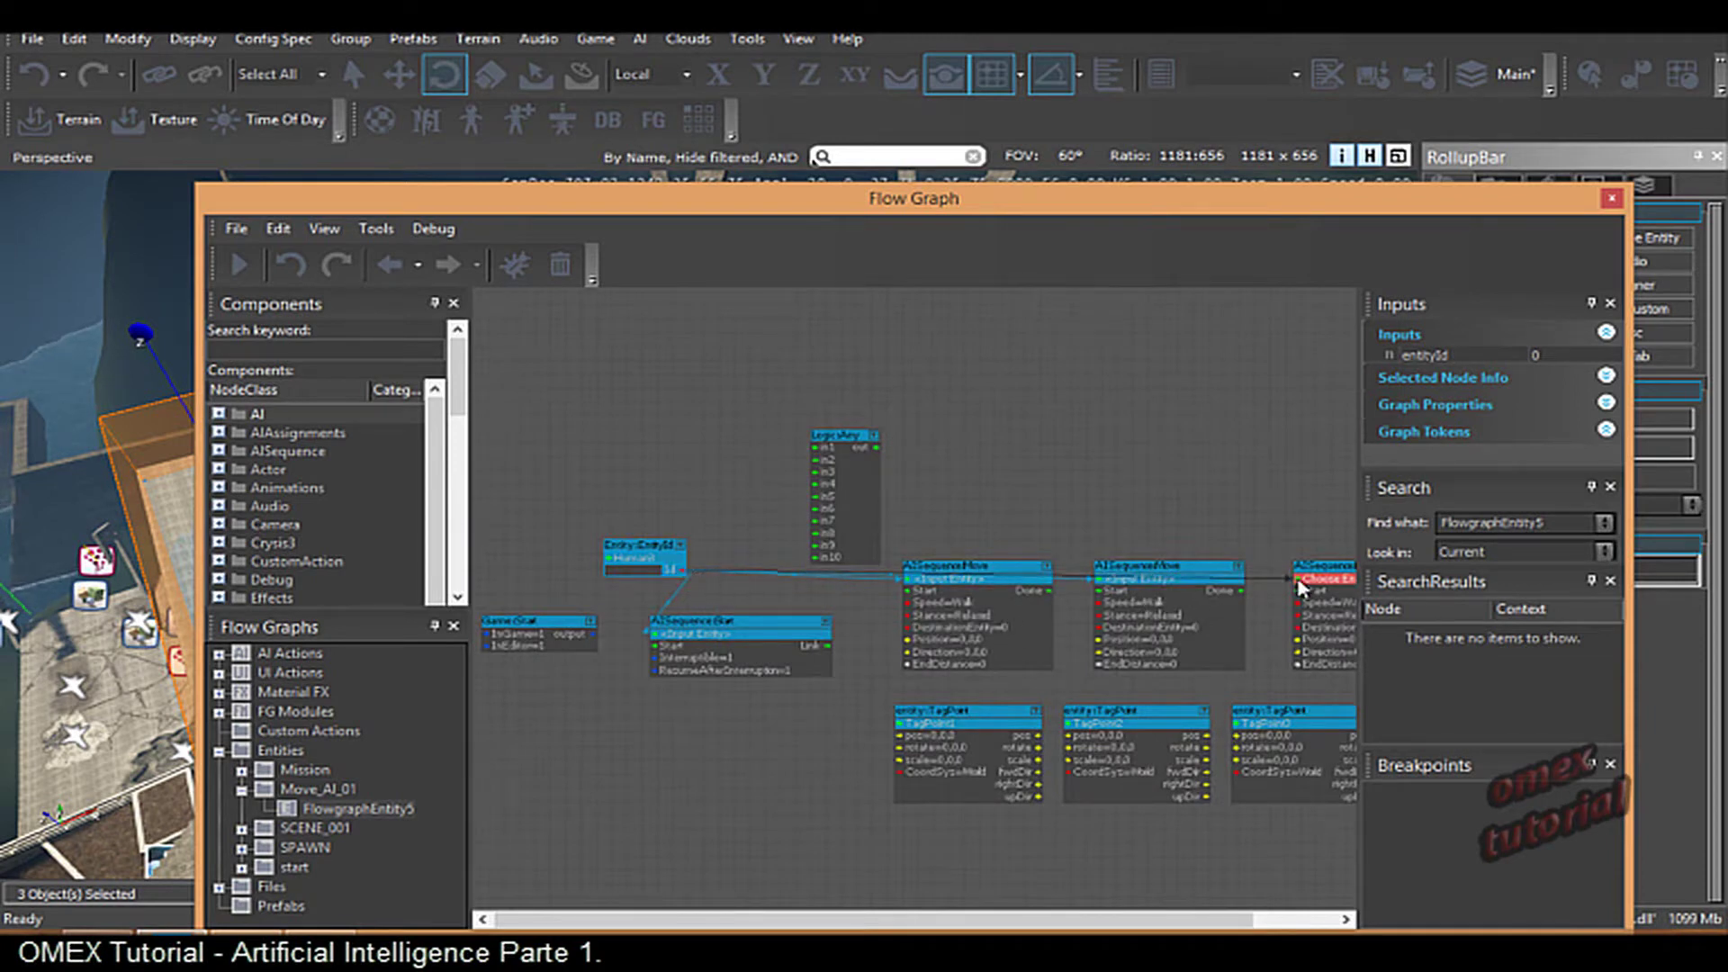
left_click_drag(686, 572, 1299, 579)
- Shift the graph view left and move the AISequence:Start node to the right
right_click_drag(1088, 661, 897, 646)
scroll(897, 646, "up", 2)
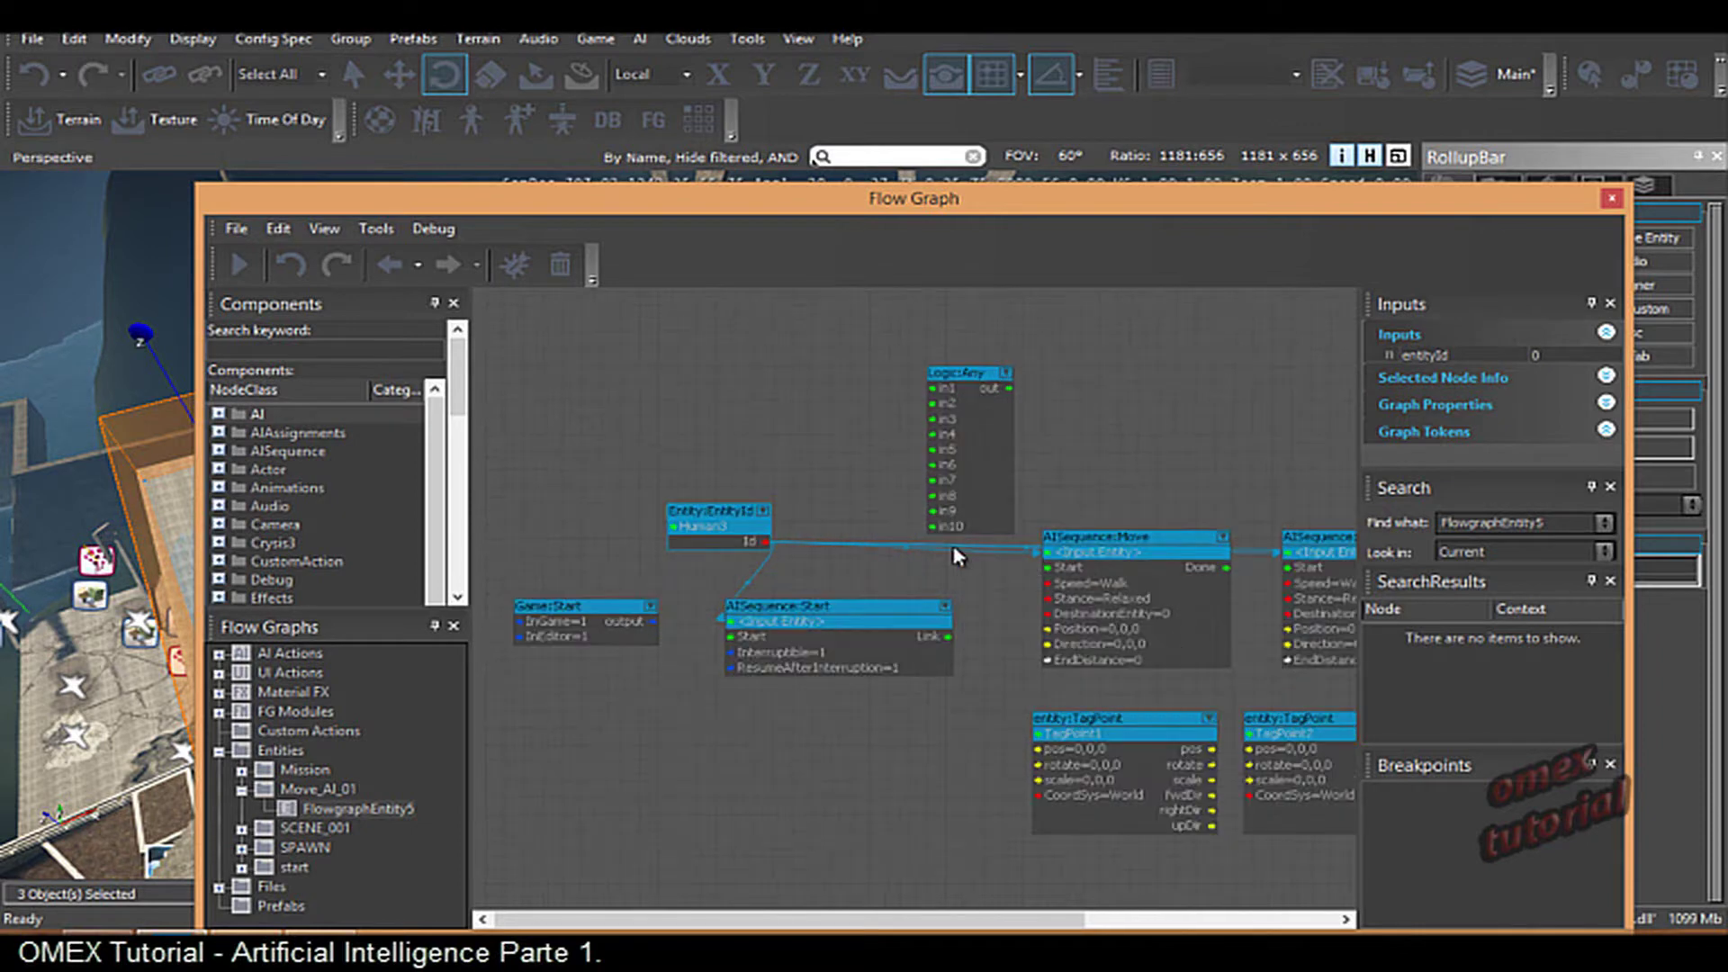
mouse_move(793, 608)
left_mouse_down()
mouse_move(937, 630)
mouse_move(909, 354)
mouse_move(1016, 315)
left_mouse_up()
- Chain Move 1 Done to Move 2 Start and Move 2 Done to Move 3 Start, then route Move 3 Done into Logic:Any
scroll(900, 540, "down", 3)
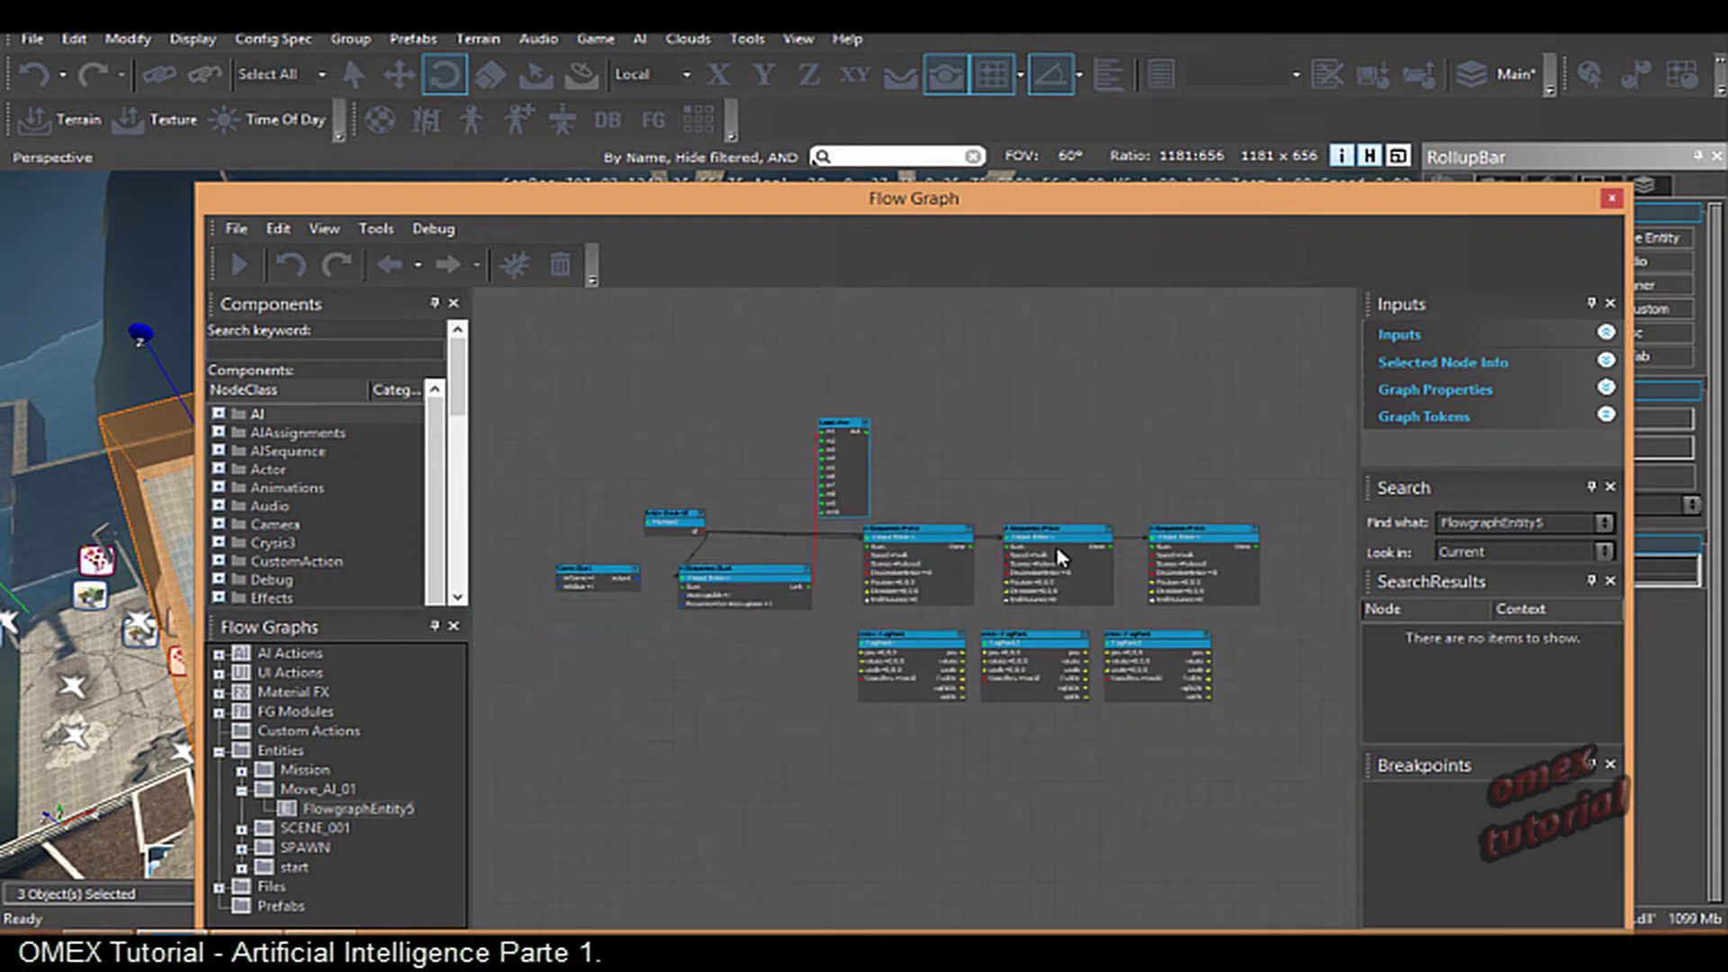
scroll(1050, 571, "up", 2)
scroll(894, 549, "up", 1)
left_click_drag(865, 544, 959, 551)
right_click_drag(1170, 550, 950, 570)
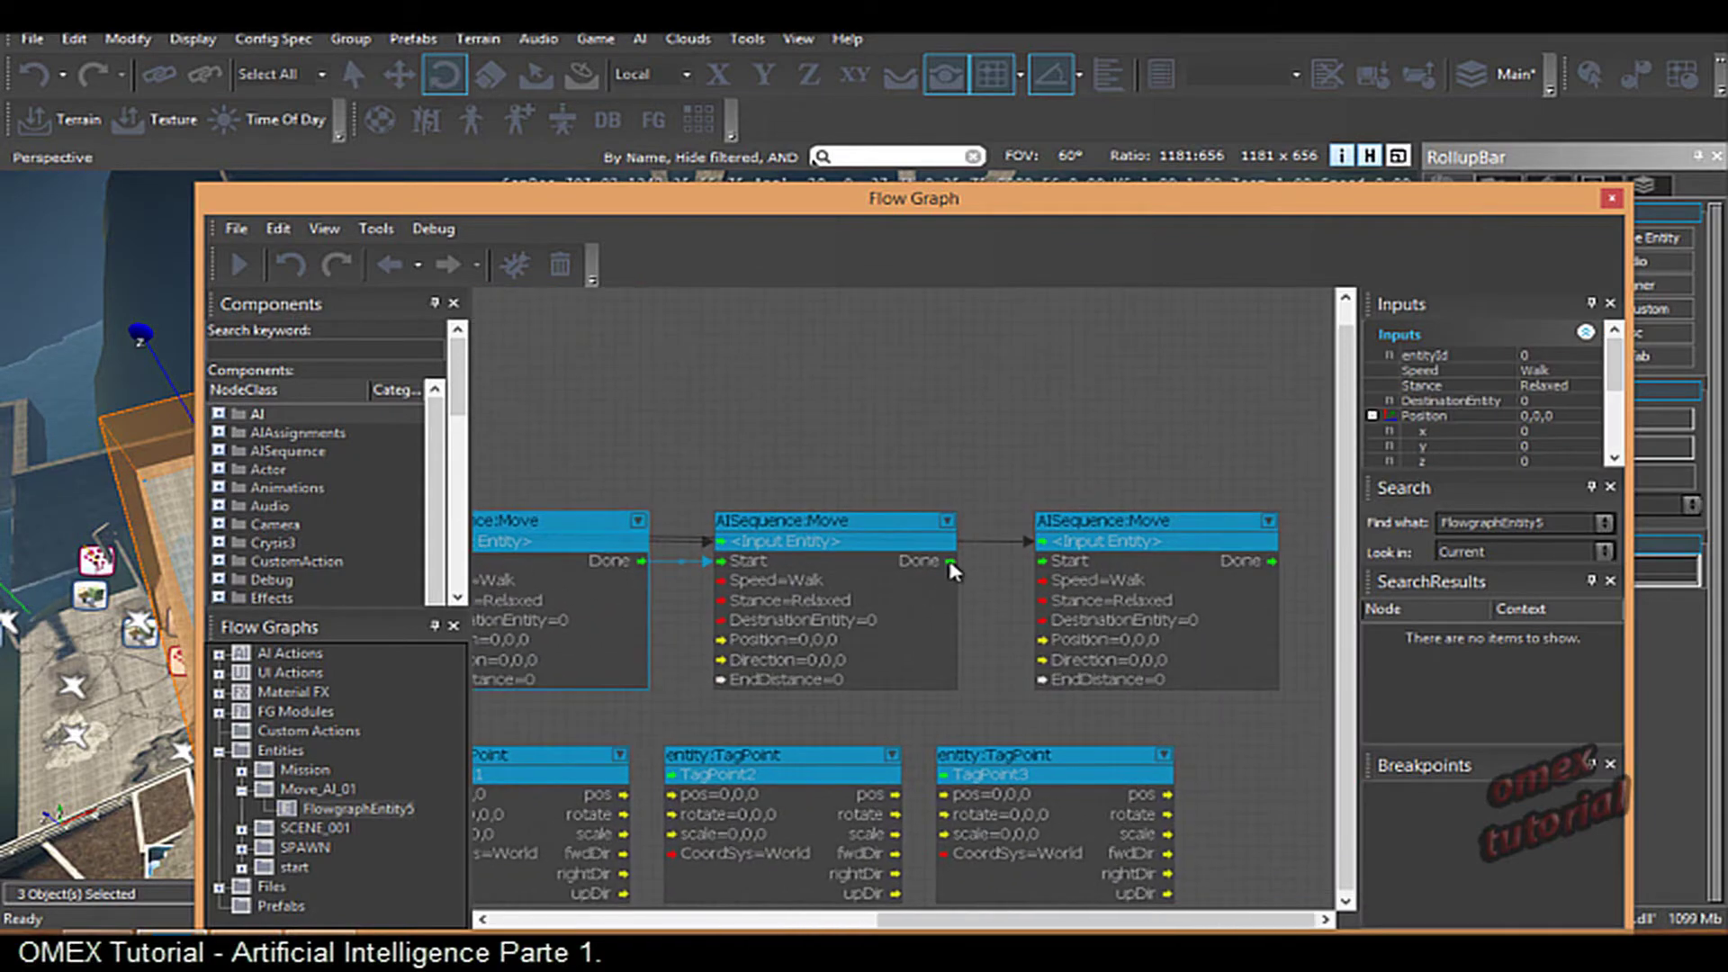
left_click_drag(951, 562, 1042, 561)
scroll(1234, 595, "down", 2)
scroll(1236, 596, "down", 2)
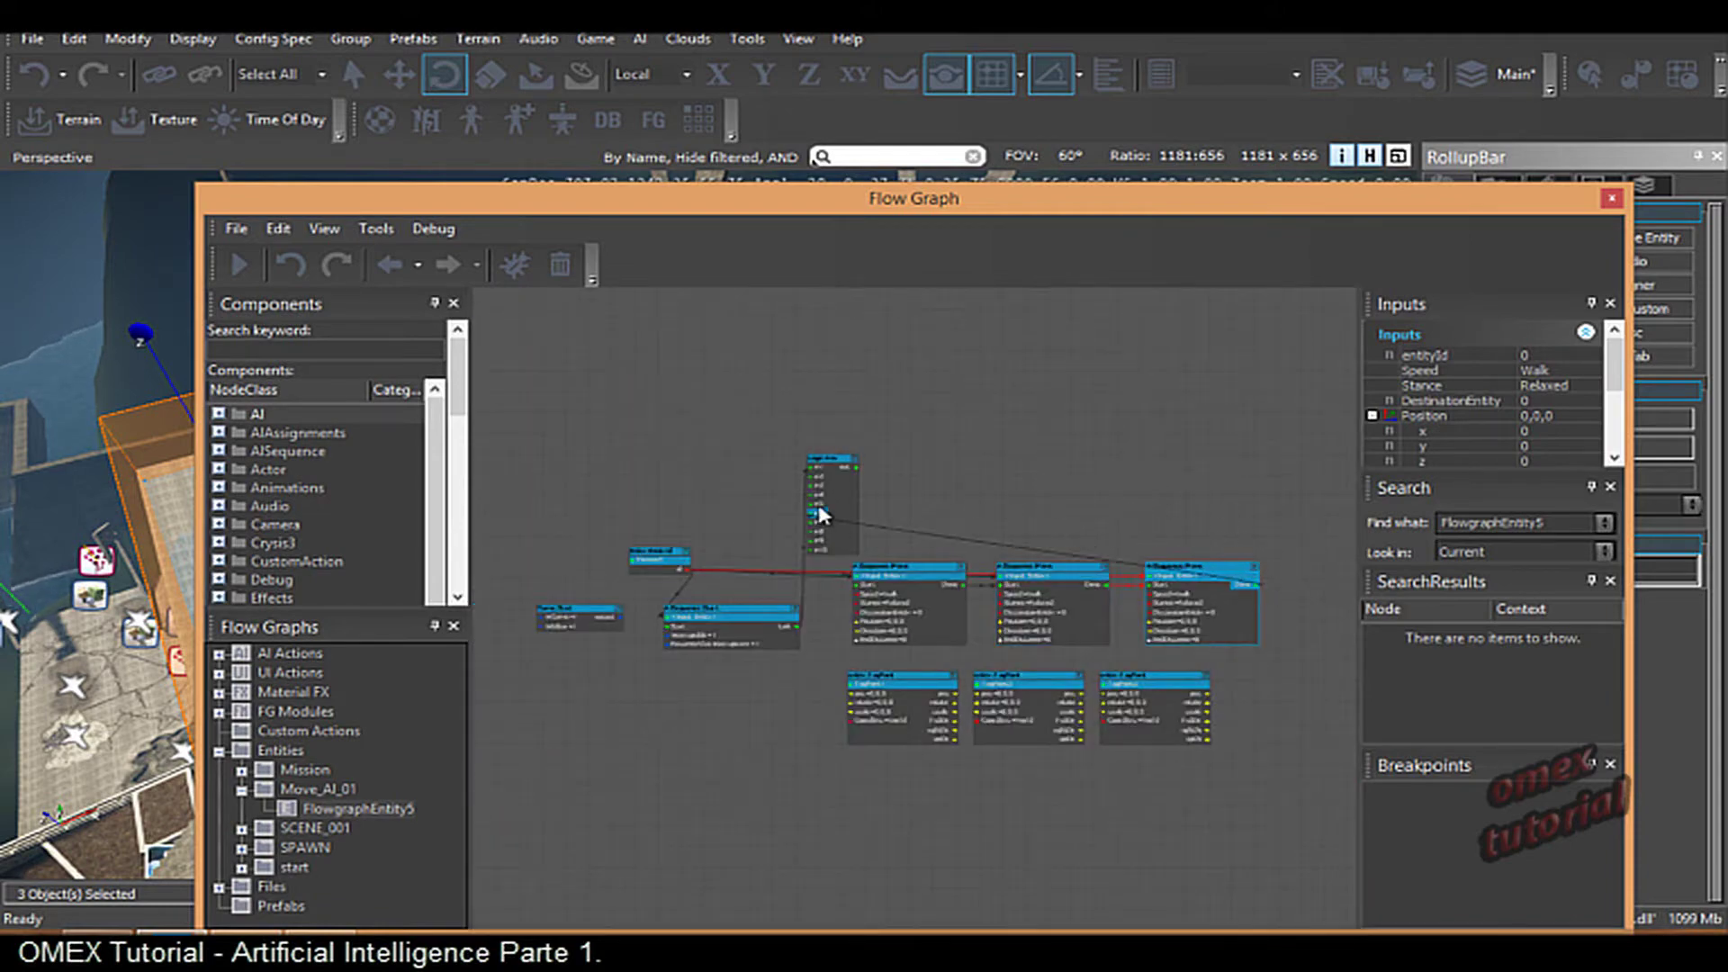
left_click_drag(1258, 587, 821, 486)
scroll(909, 596, "up", 2)
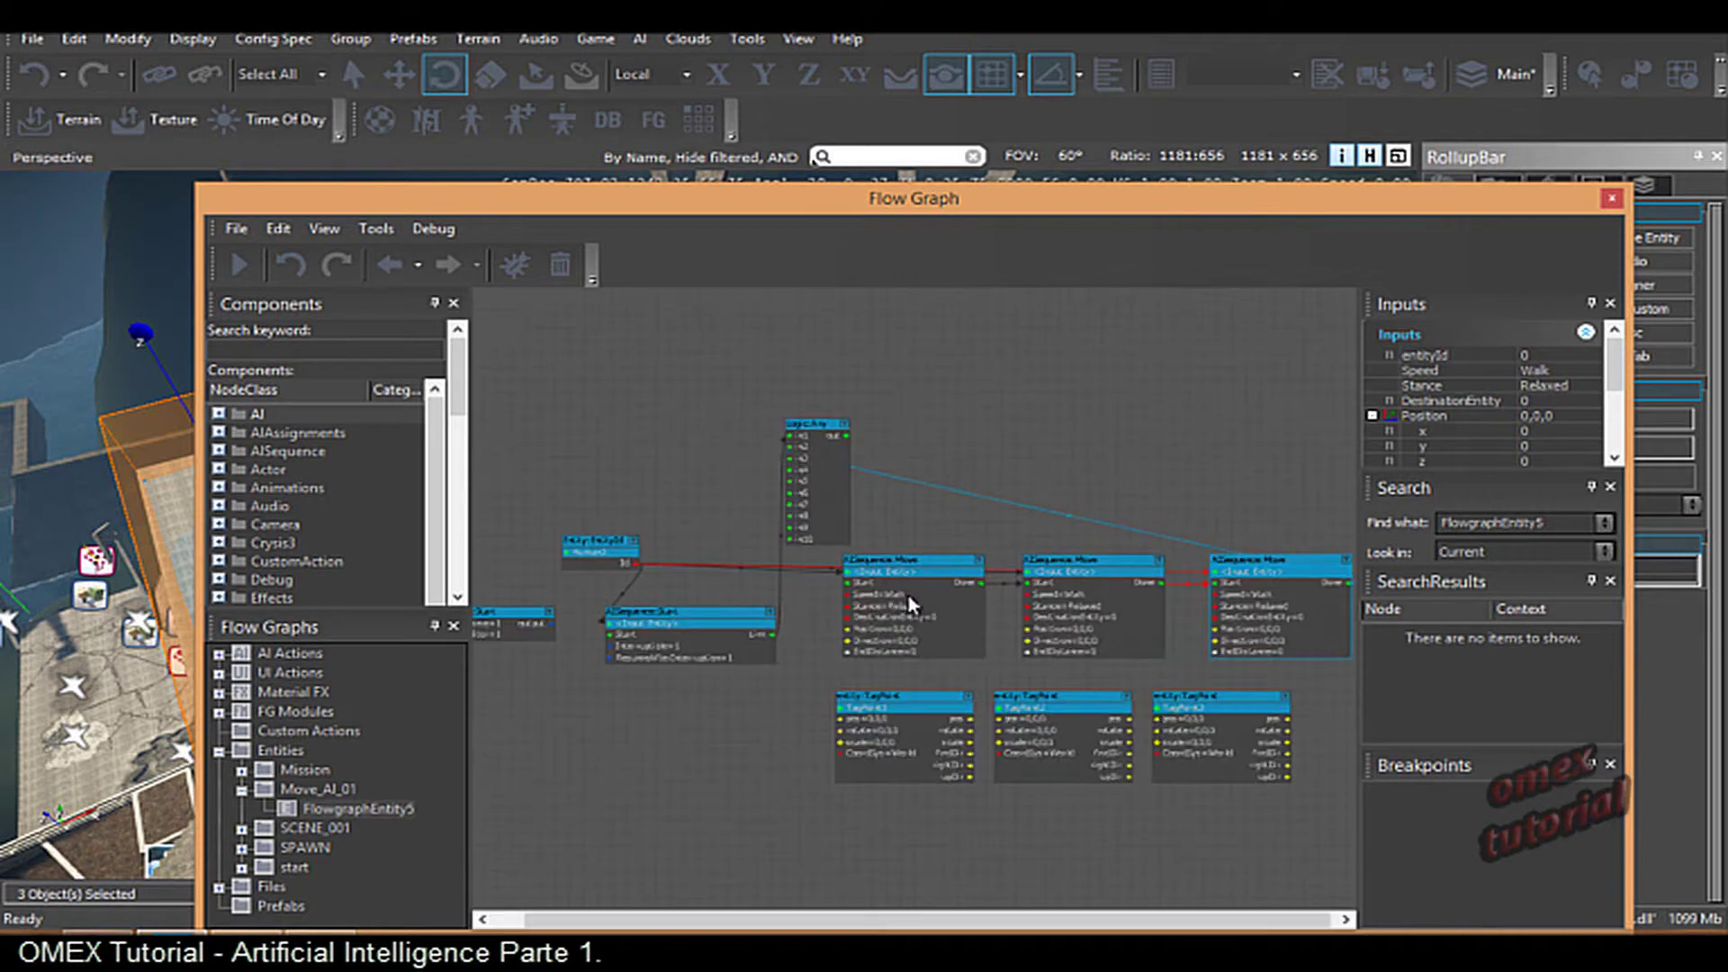
scroll(910, 596, "up", 2)
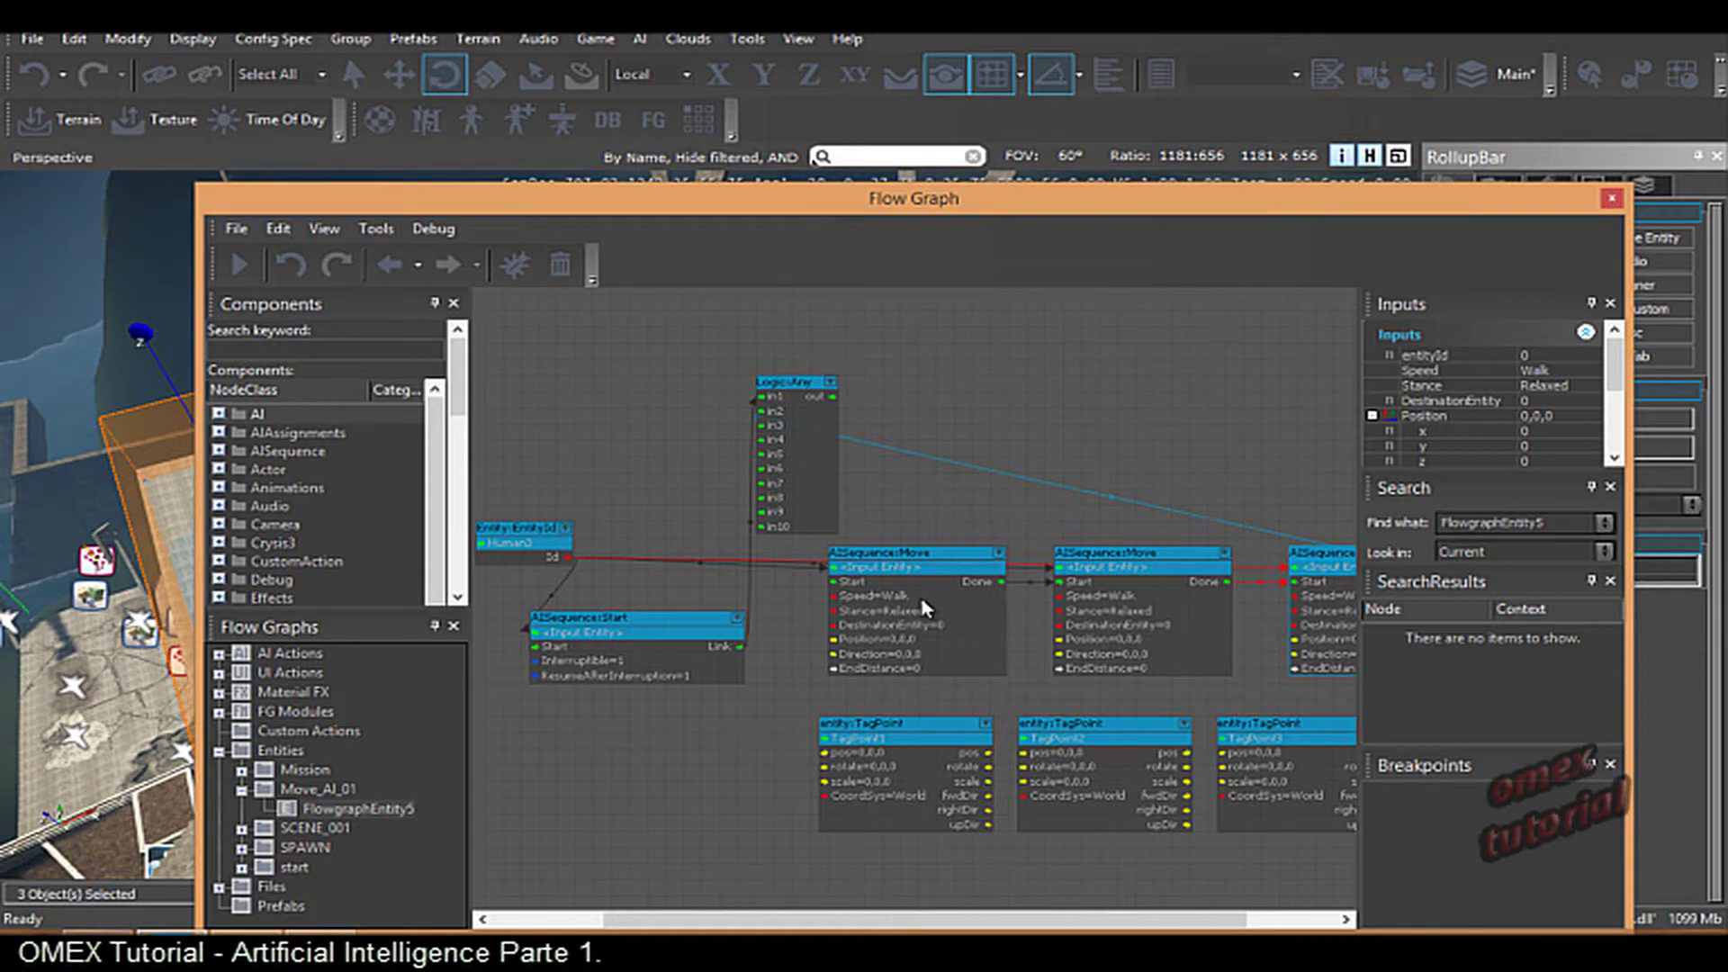
- Move the TagPoint1 node left and drag its pos output toward the first Move node
scroll(865, 723, "up", 3)
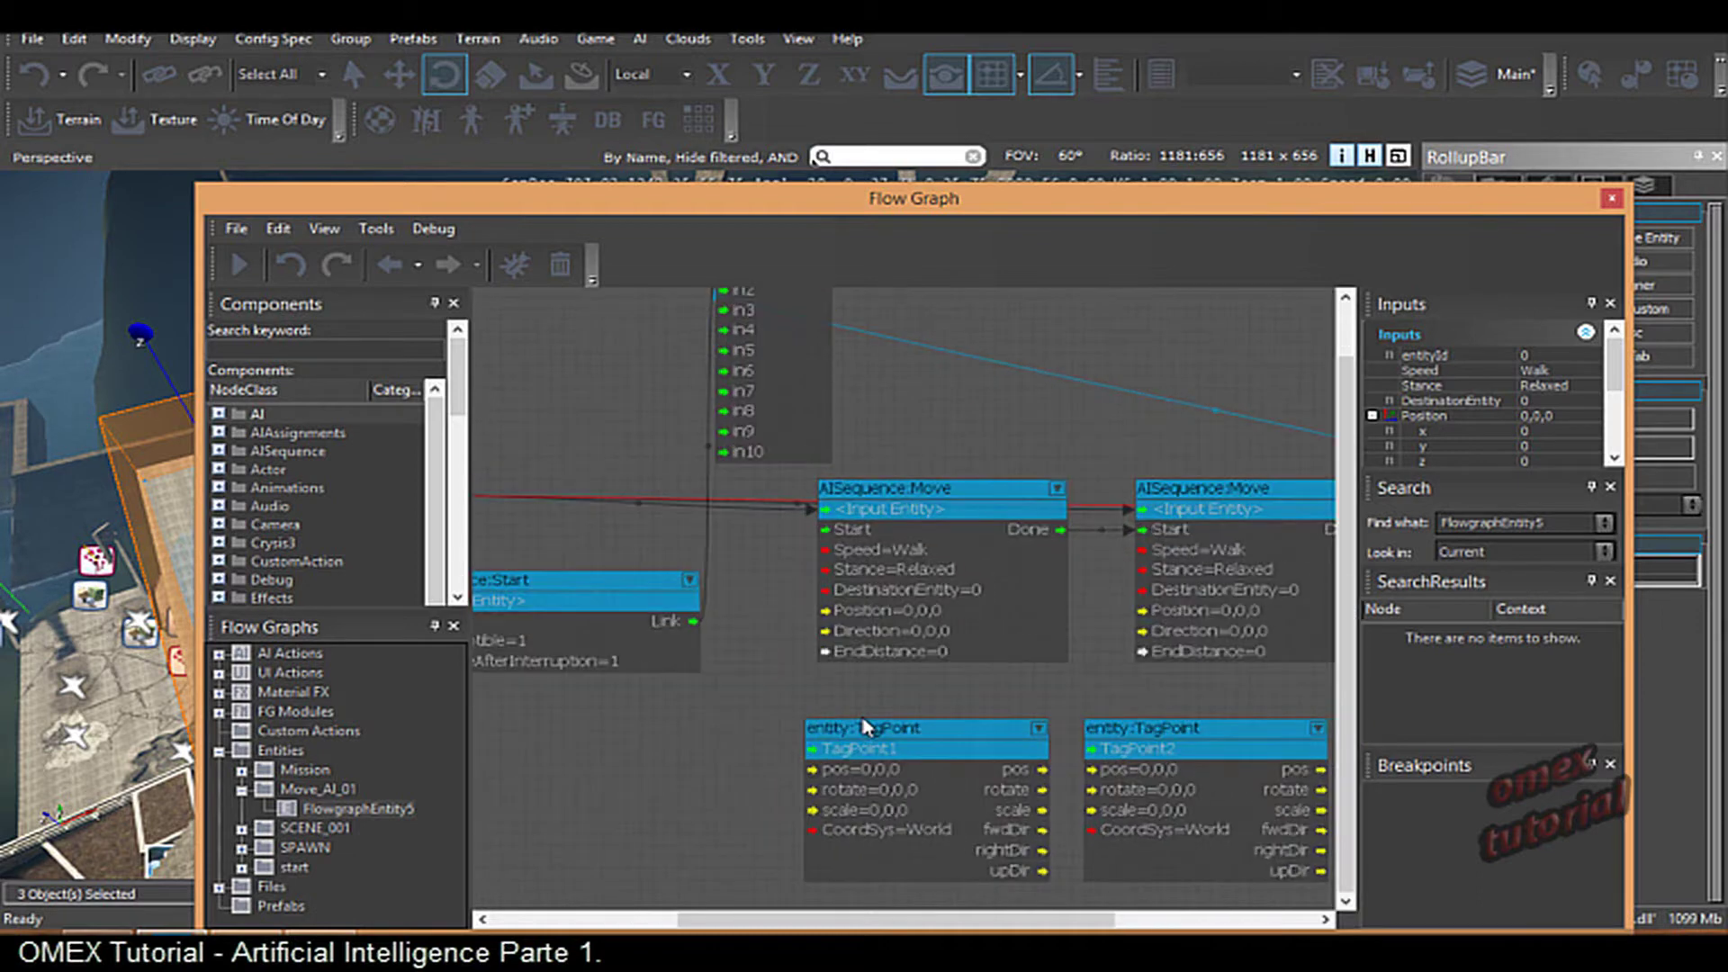
left_click_drag(878, 731, 641, 725)
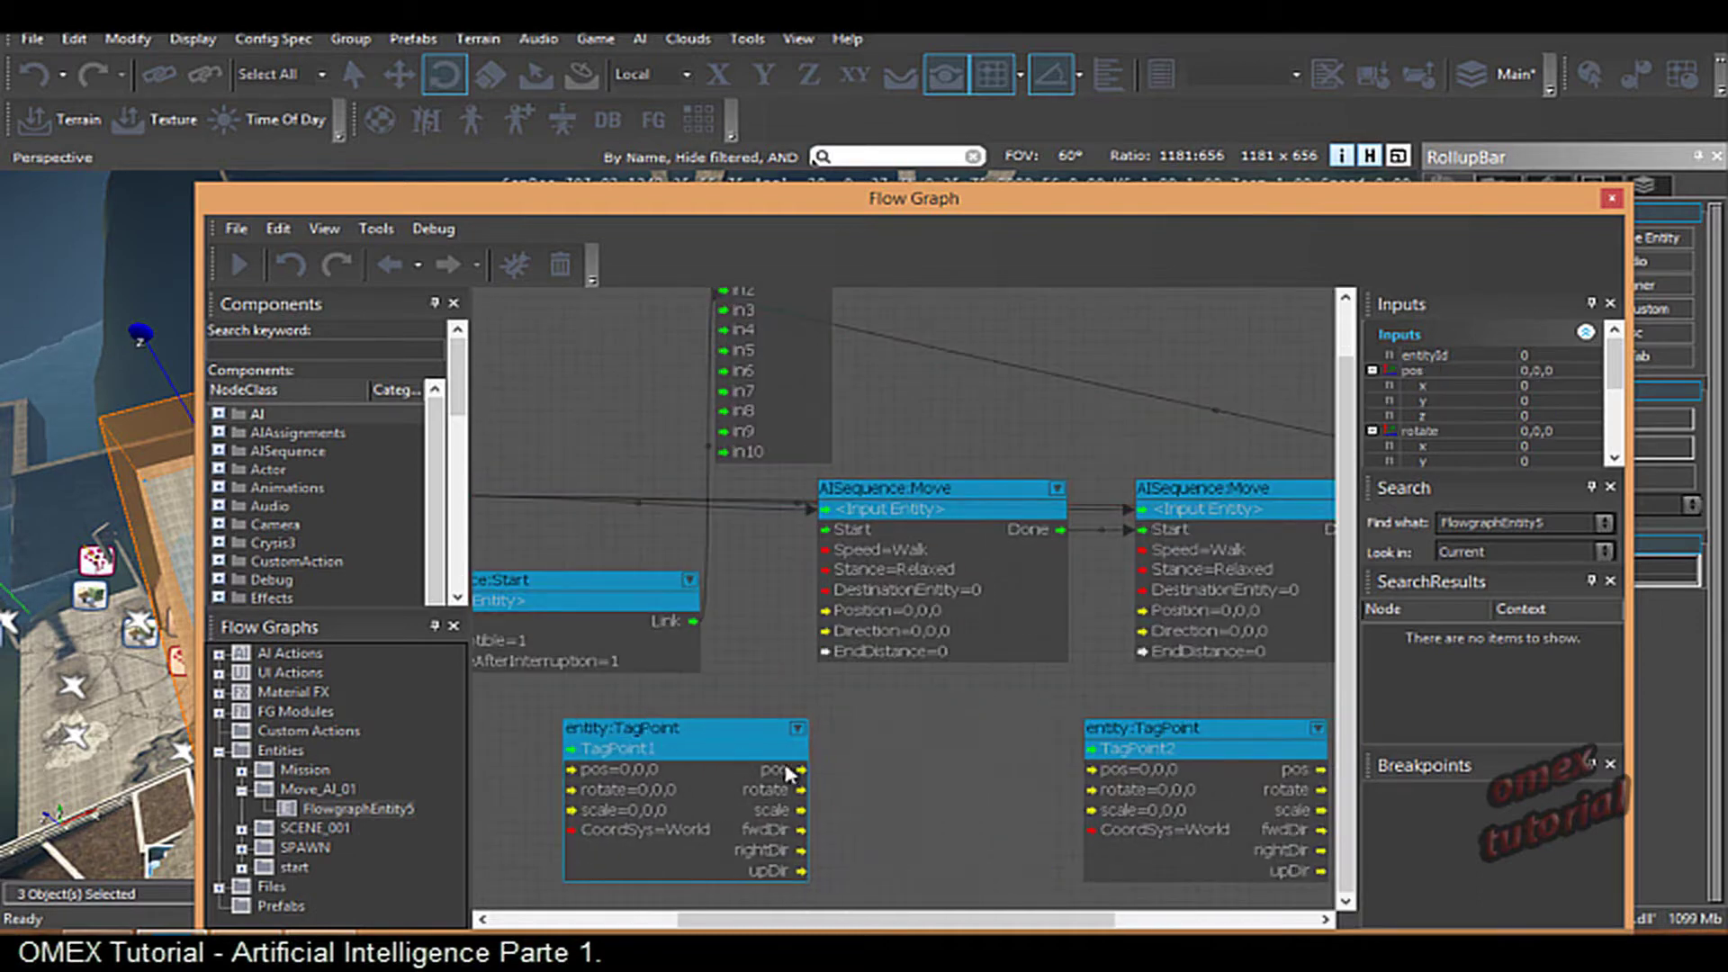
left_click_drag(801, 769, 822, 533)
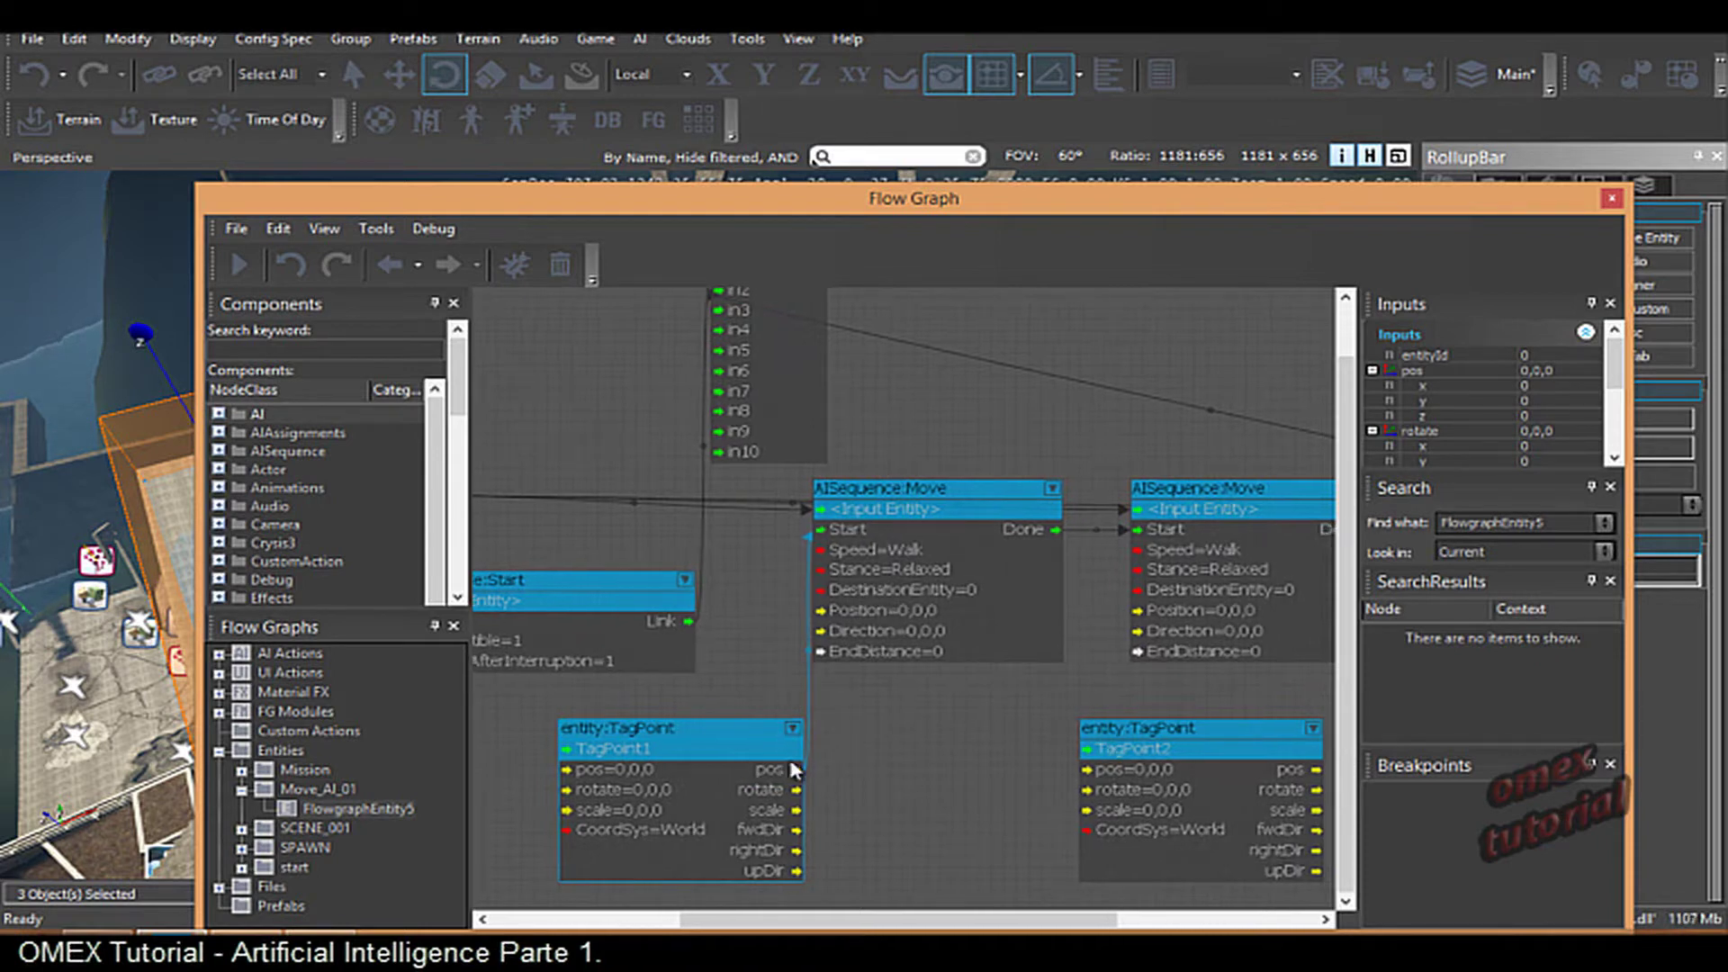
left_click_drag(793, 768, 825, 612)
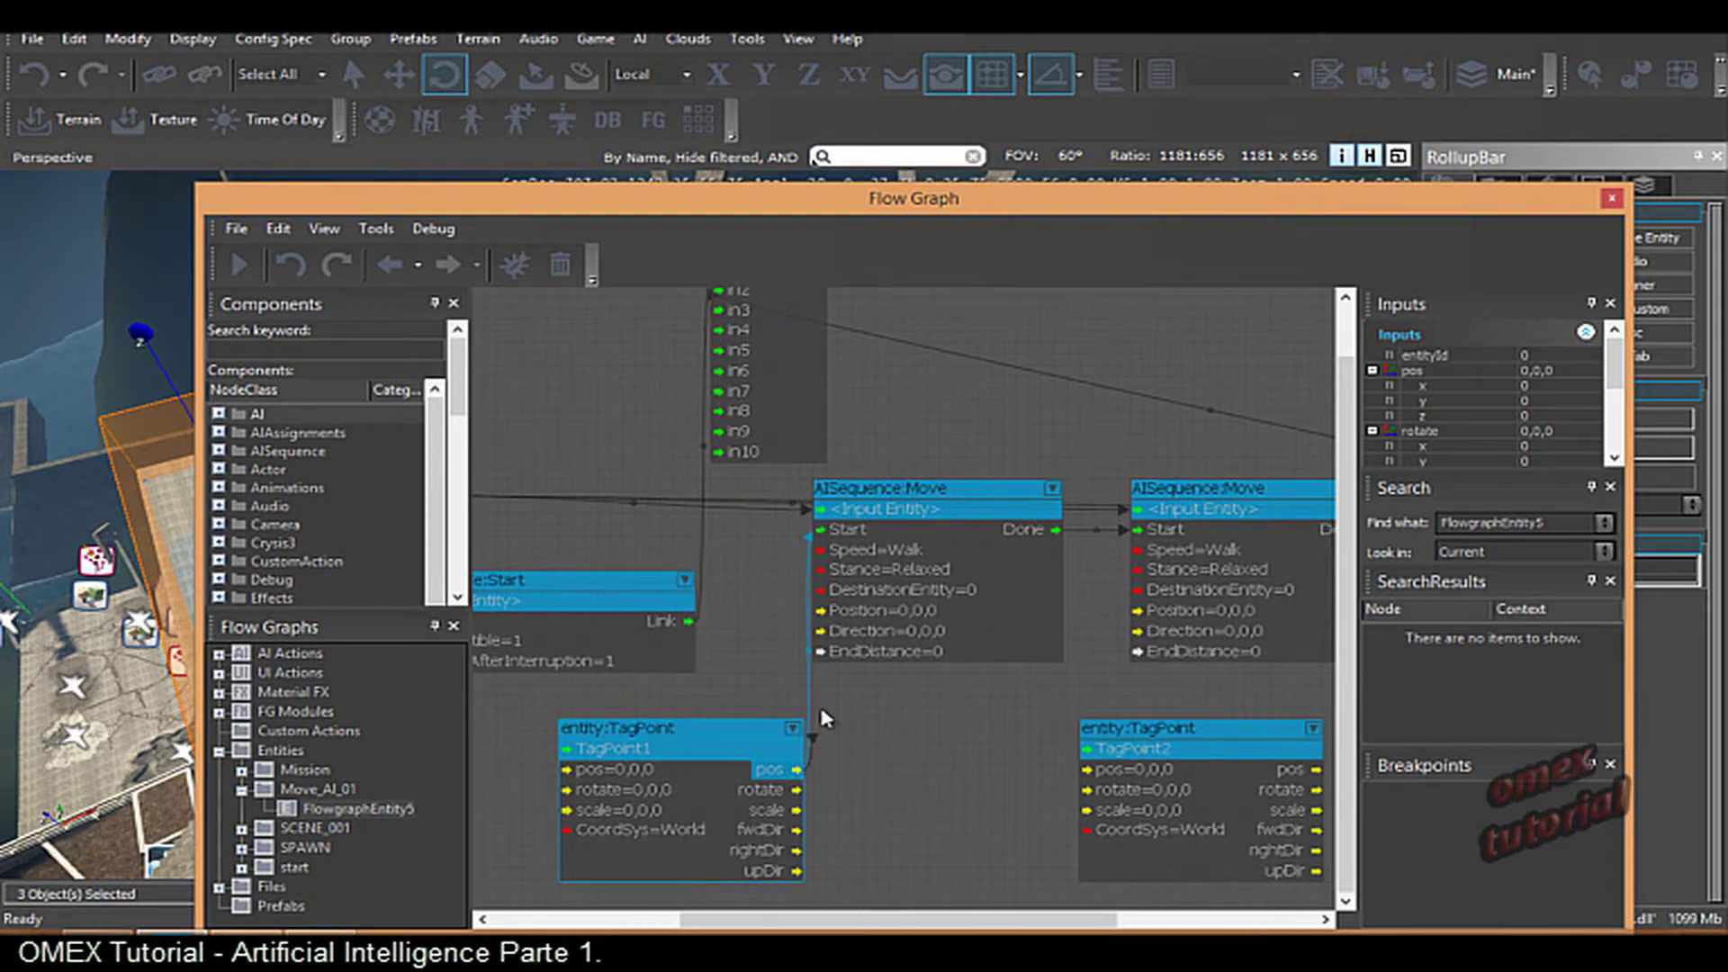
left_click(813, 545)
right_click(813, 545)
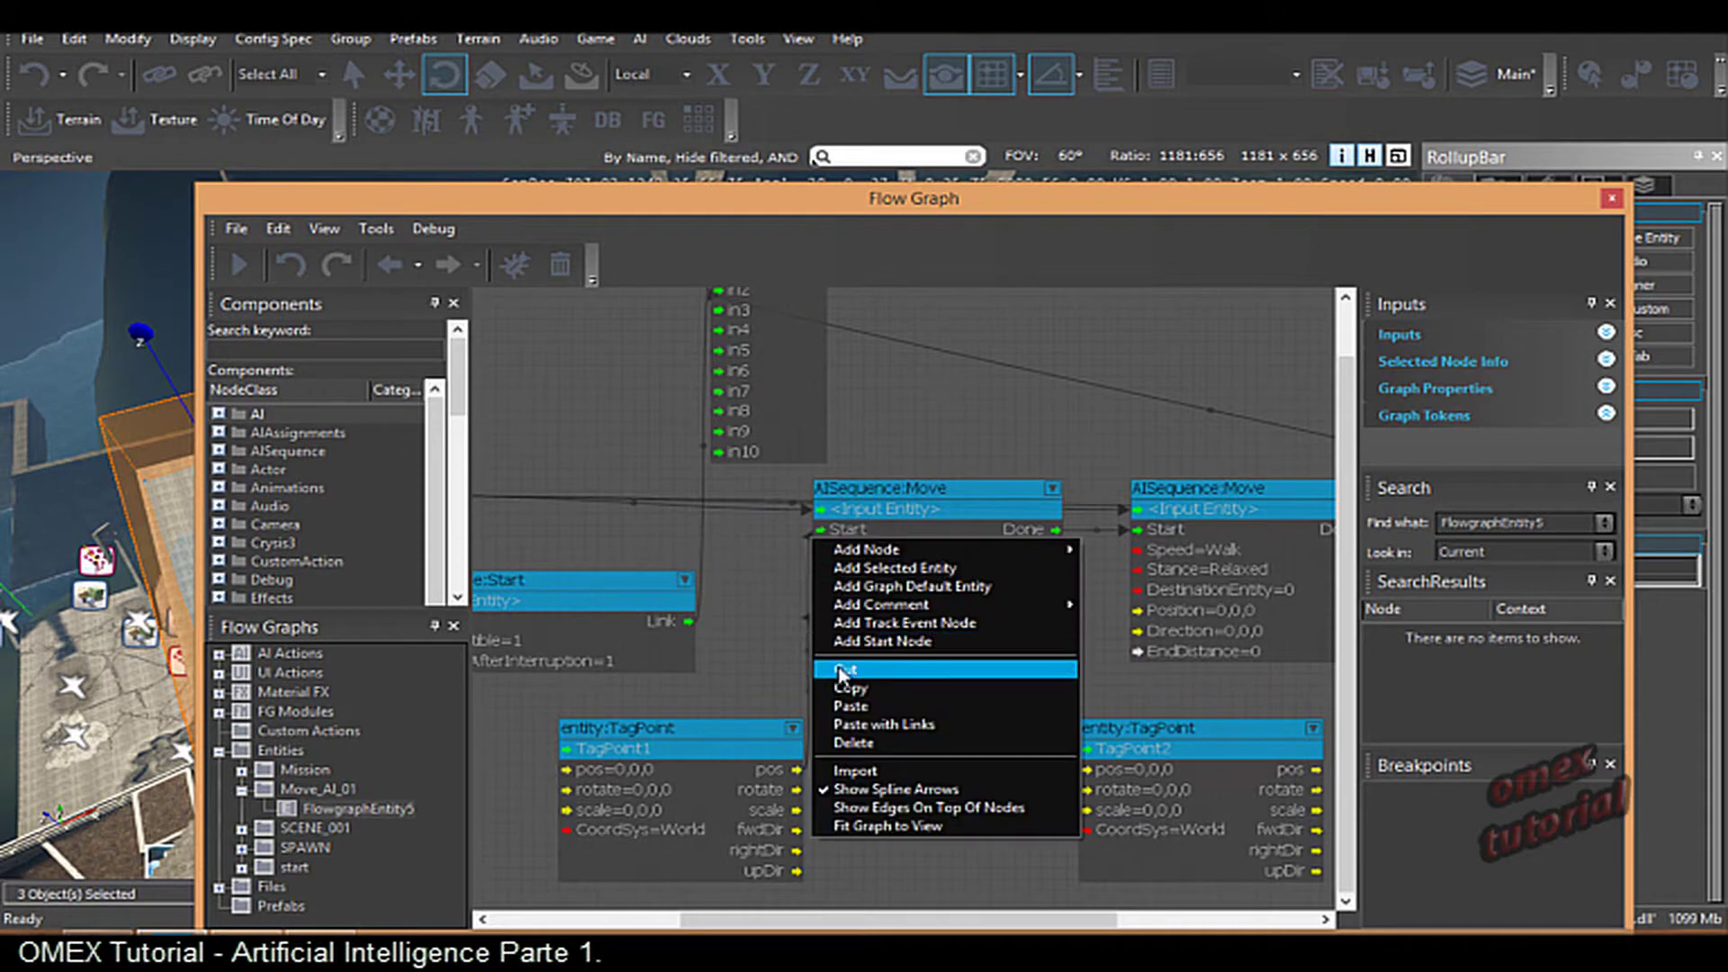
left_click(792, 691)
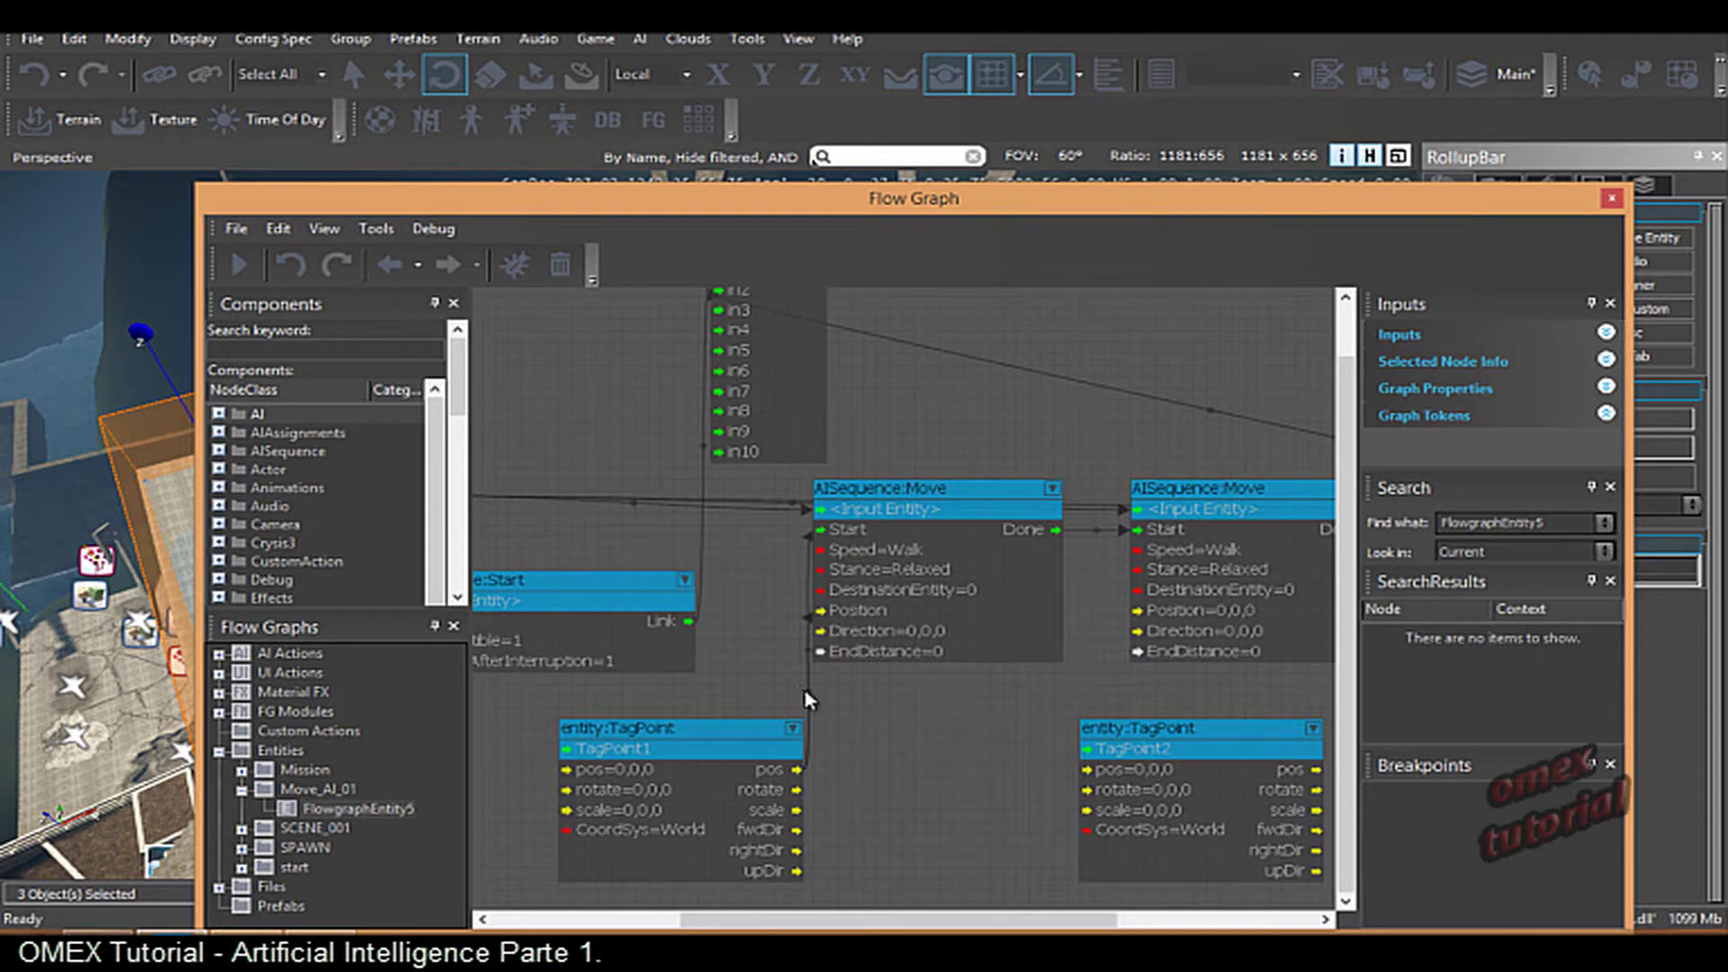
- Remove the mistaken link into EndDistance and connect TagPoint1 pos to the first Move's Position
right_click(807, 697)
key("Escape")
right_click(809, 693)
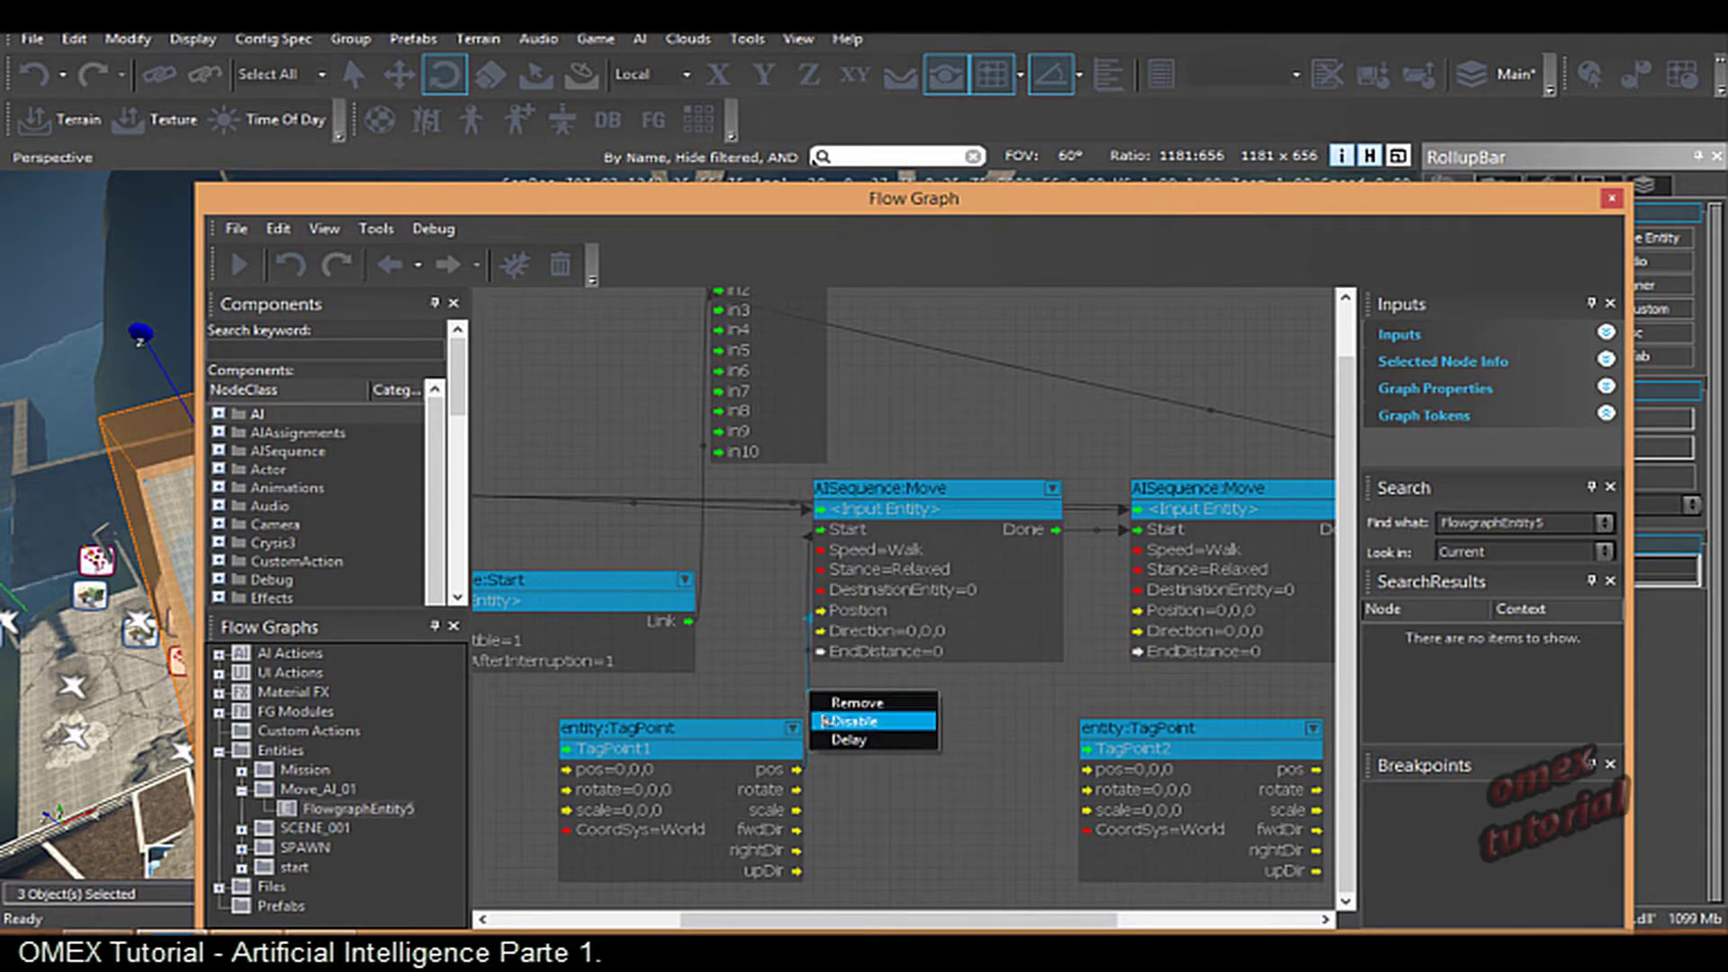
left_click(835, 720)
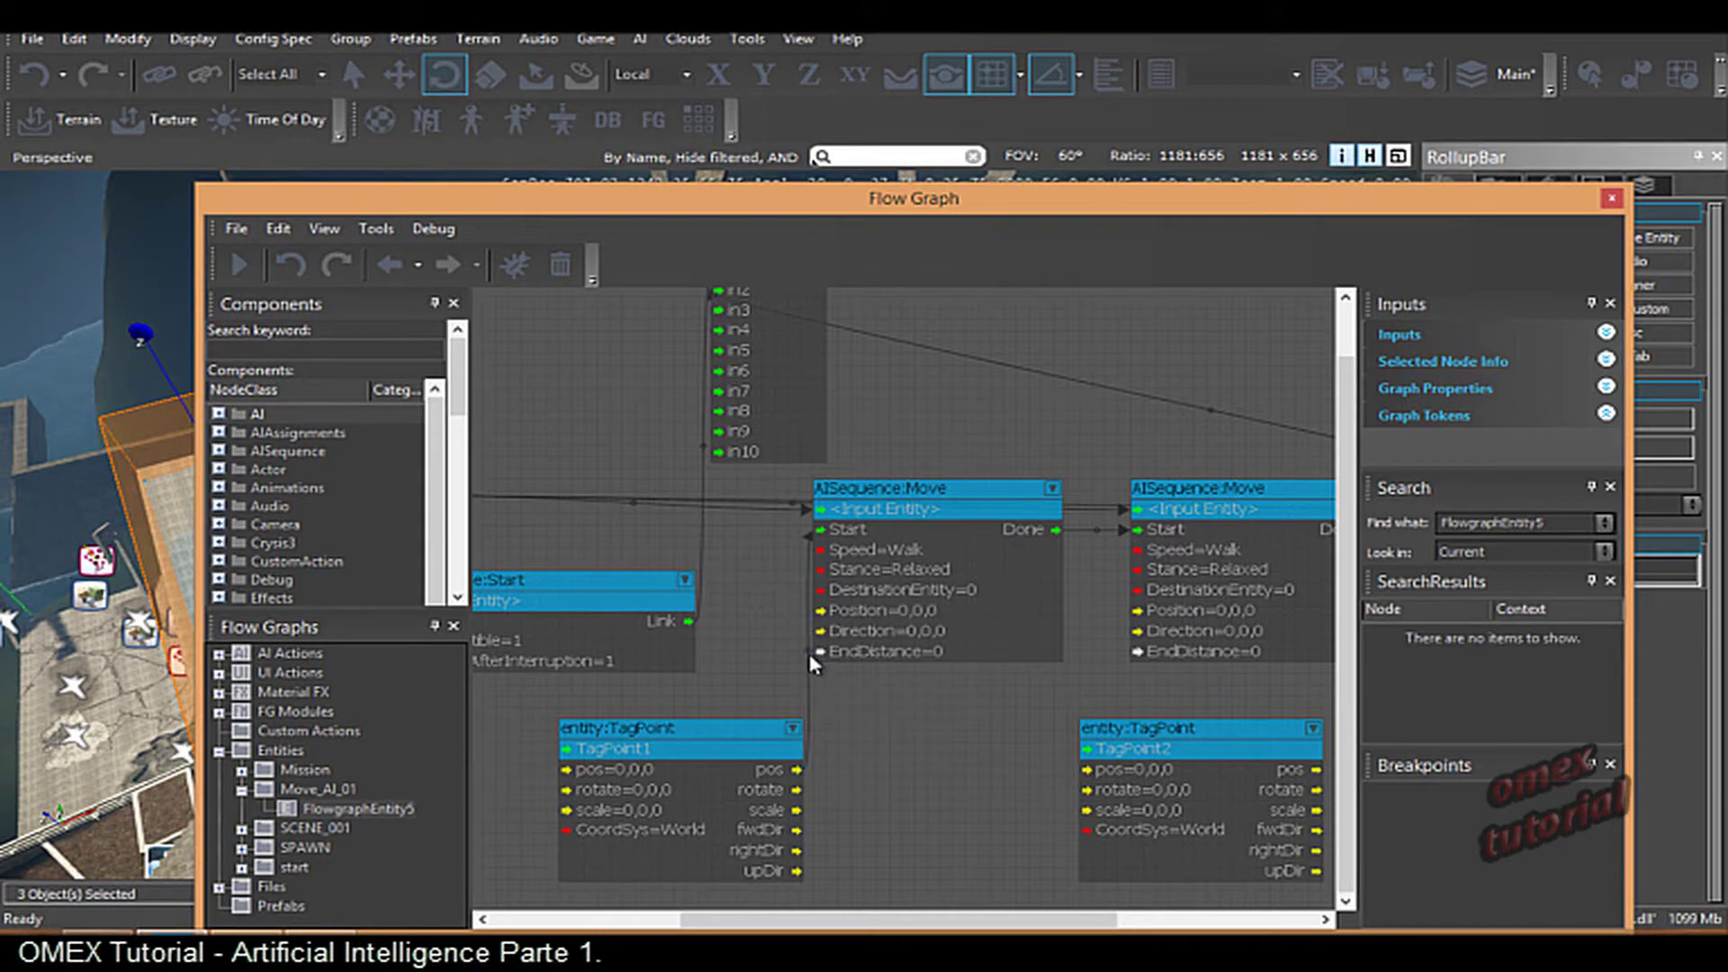
right_click(810, 655)
left_click(817, 663)
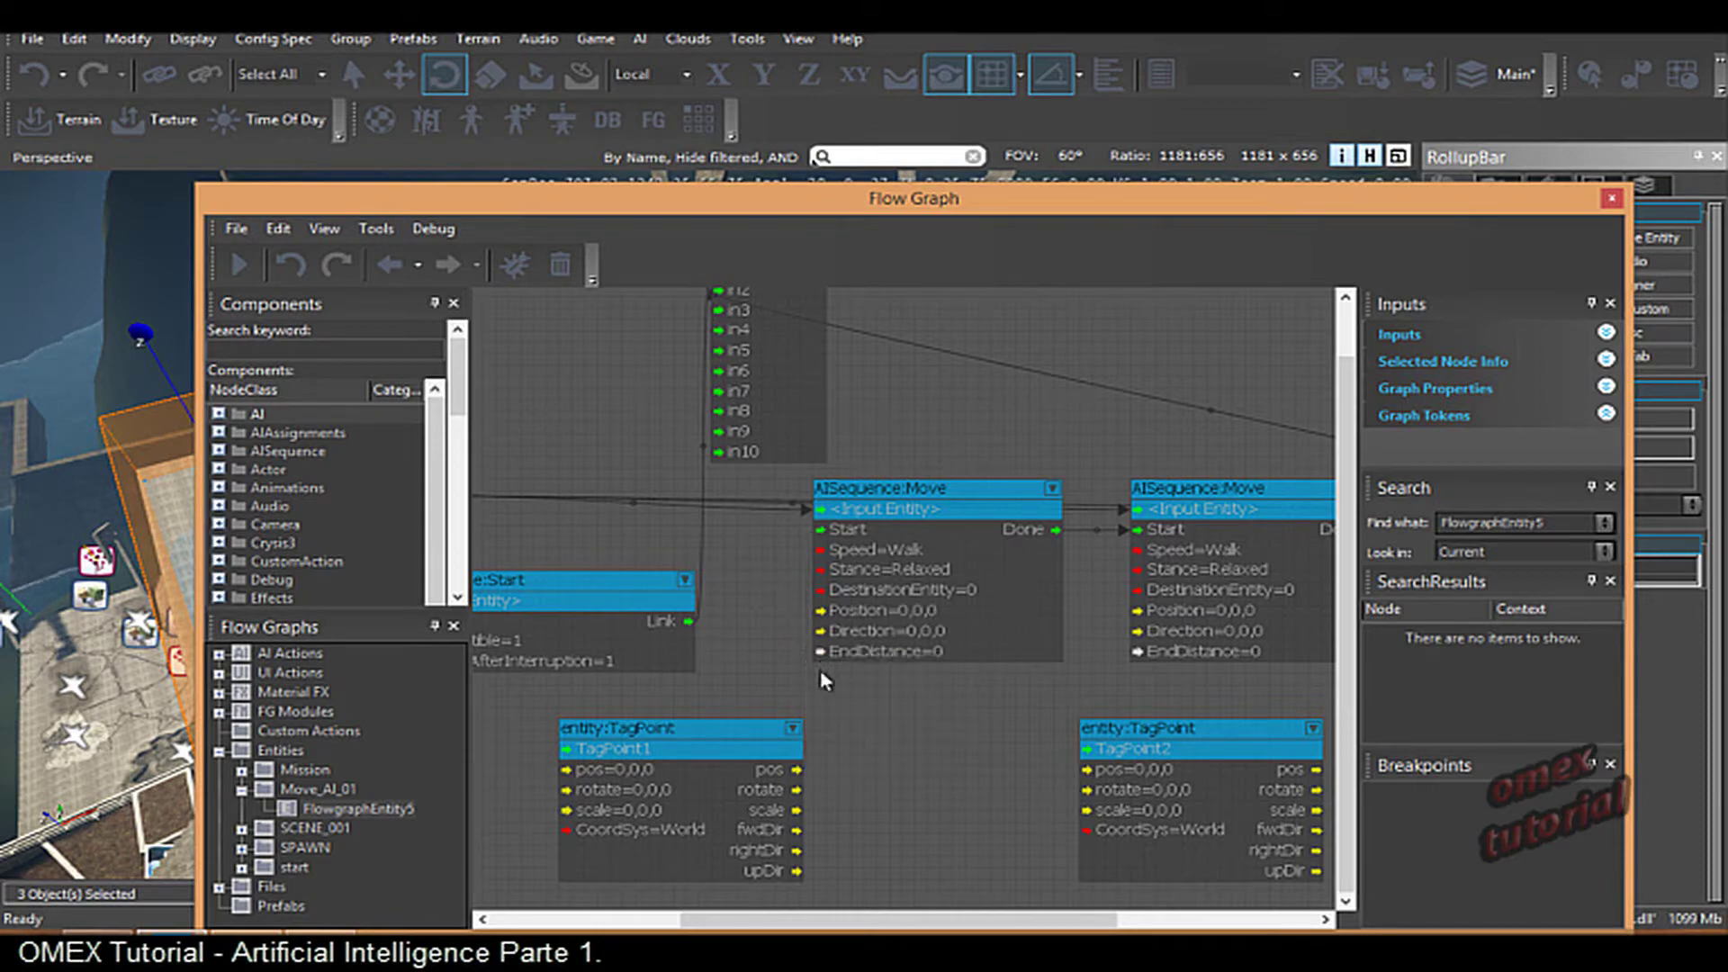
scroll(821, 780, "up", 2)
left_click_drag(792, 782, 821, 573)
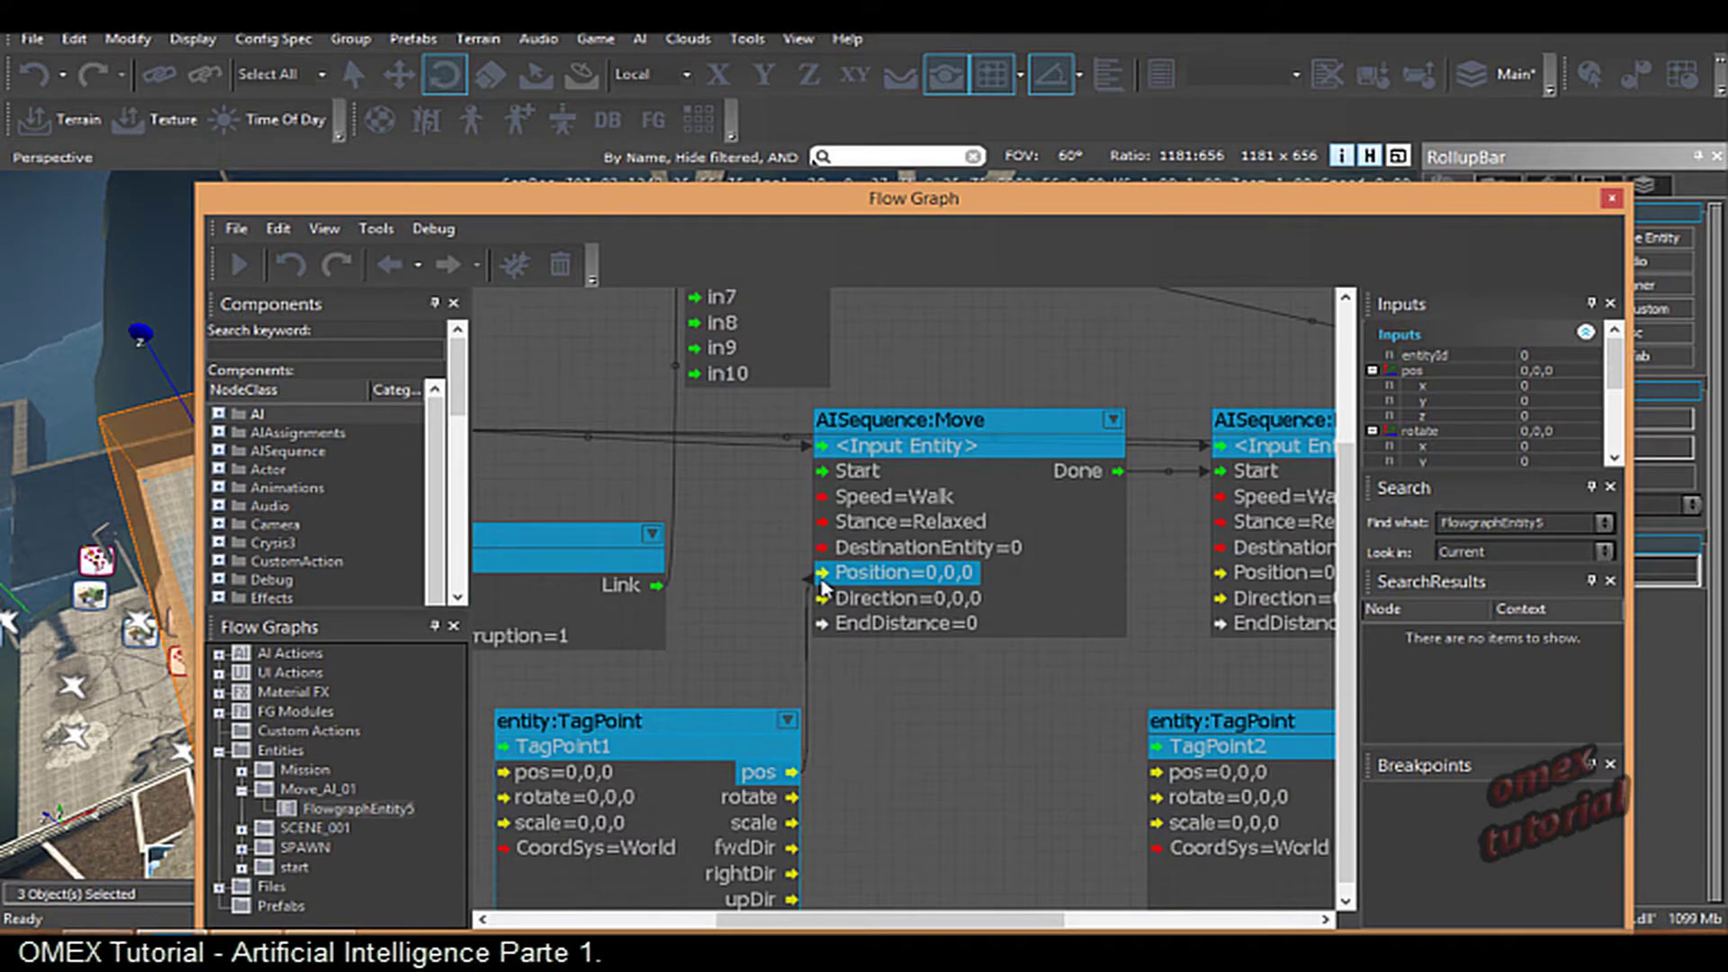
- Place TagPoint2 and TagPoint3 under the middle and right Move nodes and link their pos to Position
right_click_drag(1062, 752, 644, 664)
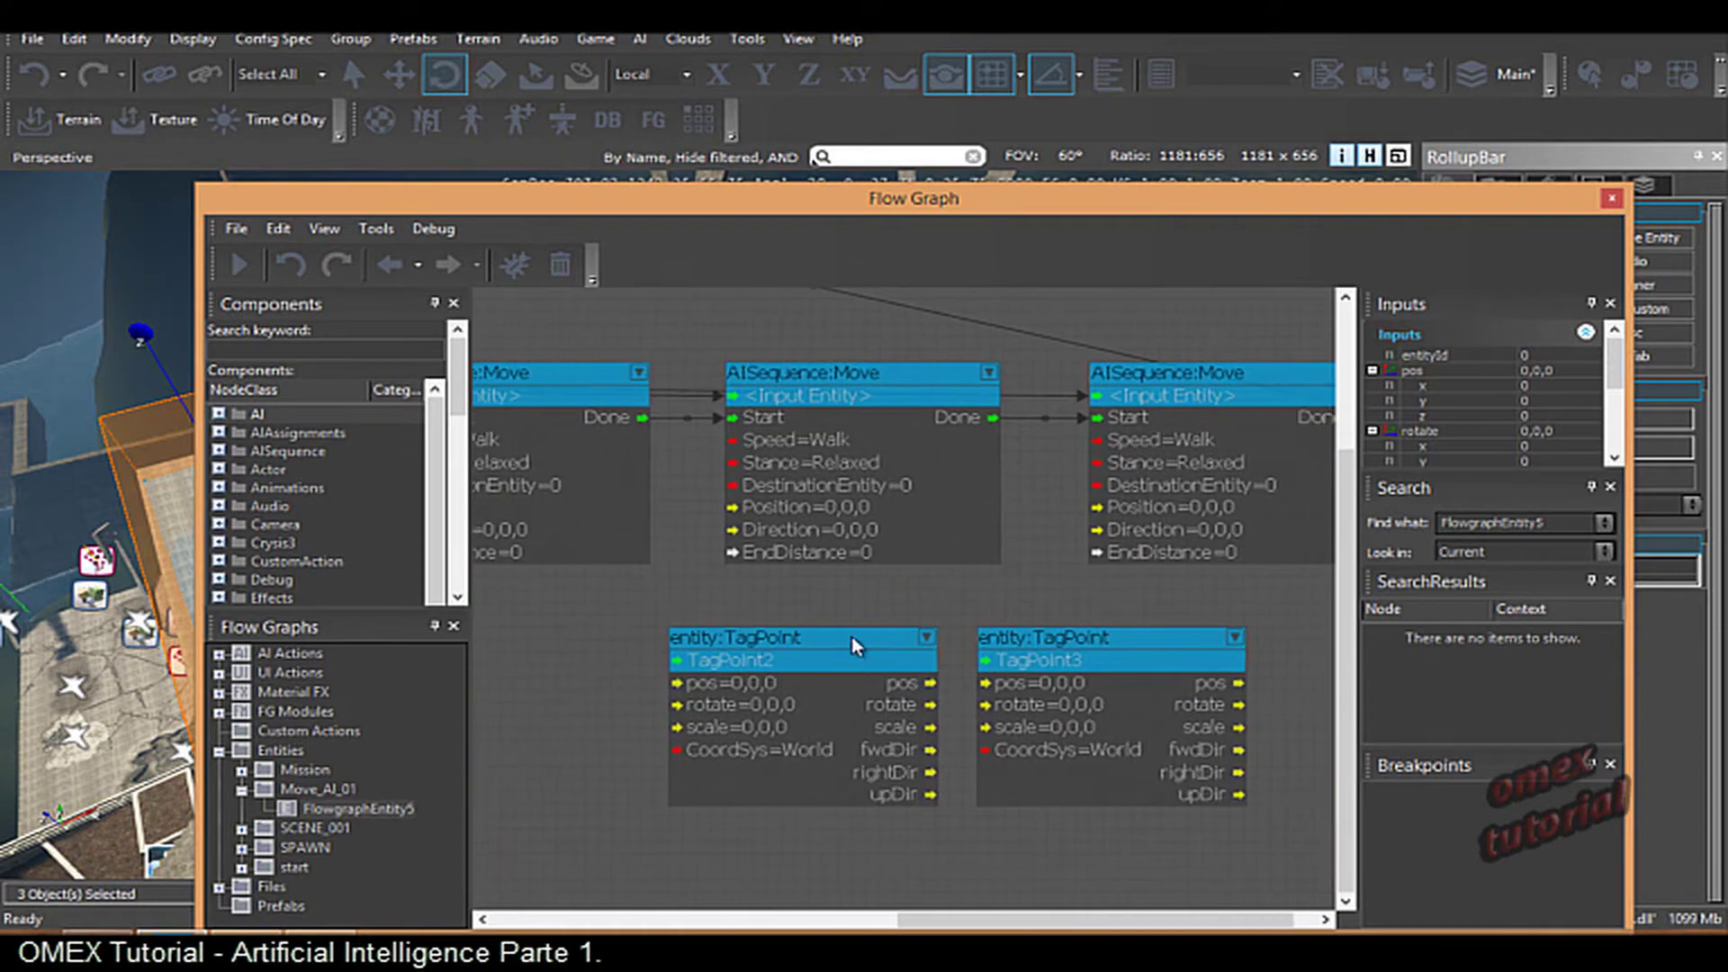
left_click_drag(851, 636, 642, 635)
left_click_drag(726, 685, 775, 642)
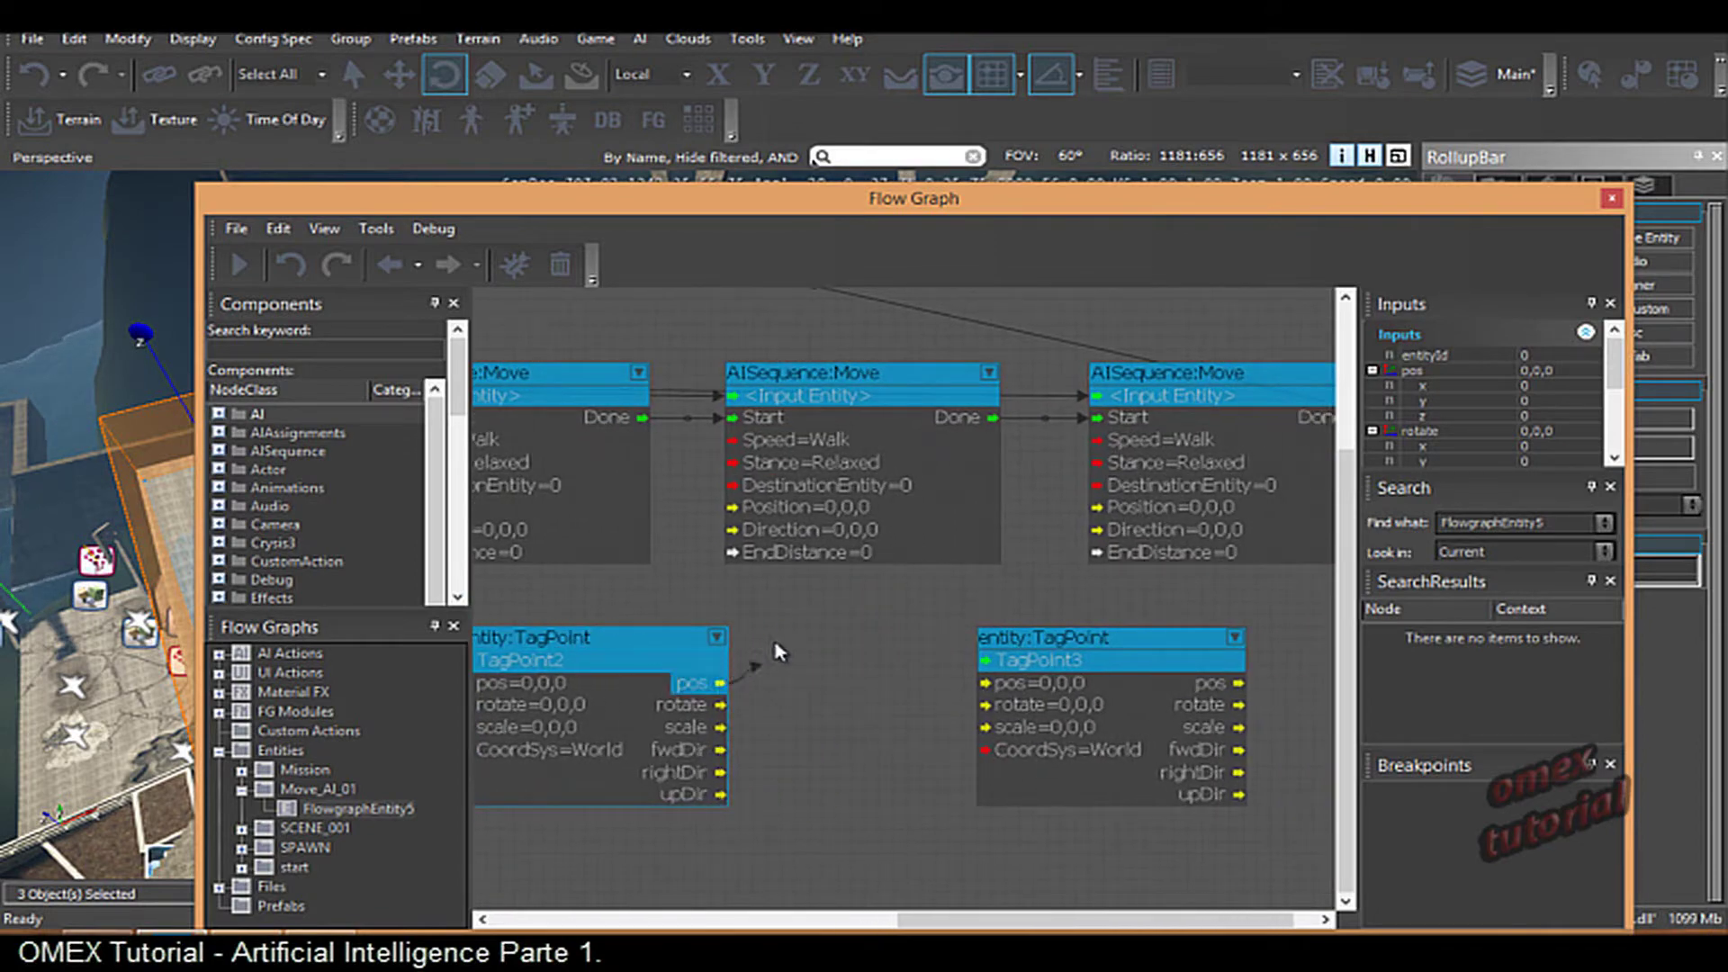
left_click_drag(704, 526, 732, 507)
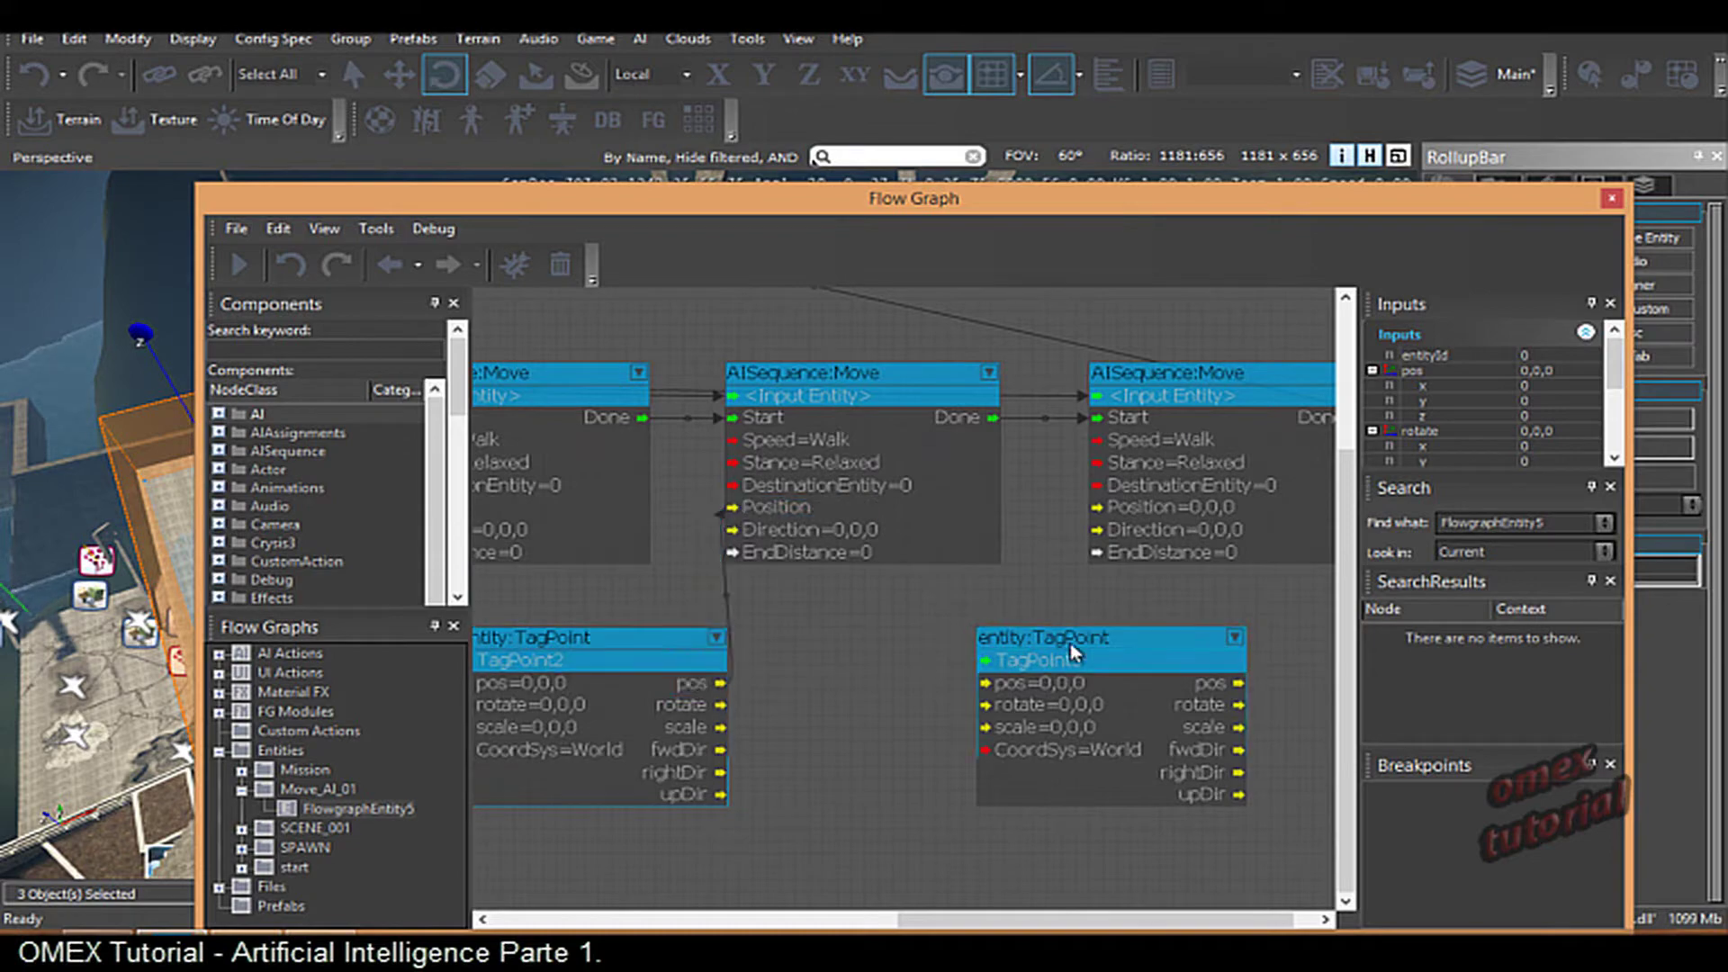
left_click_drag(1073, 654, 916, 648)
left_click_drag(1087, 683, 1094, 509)
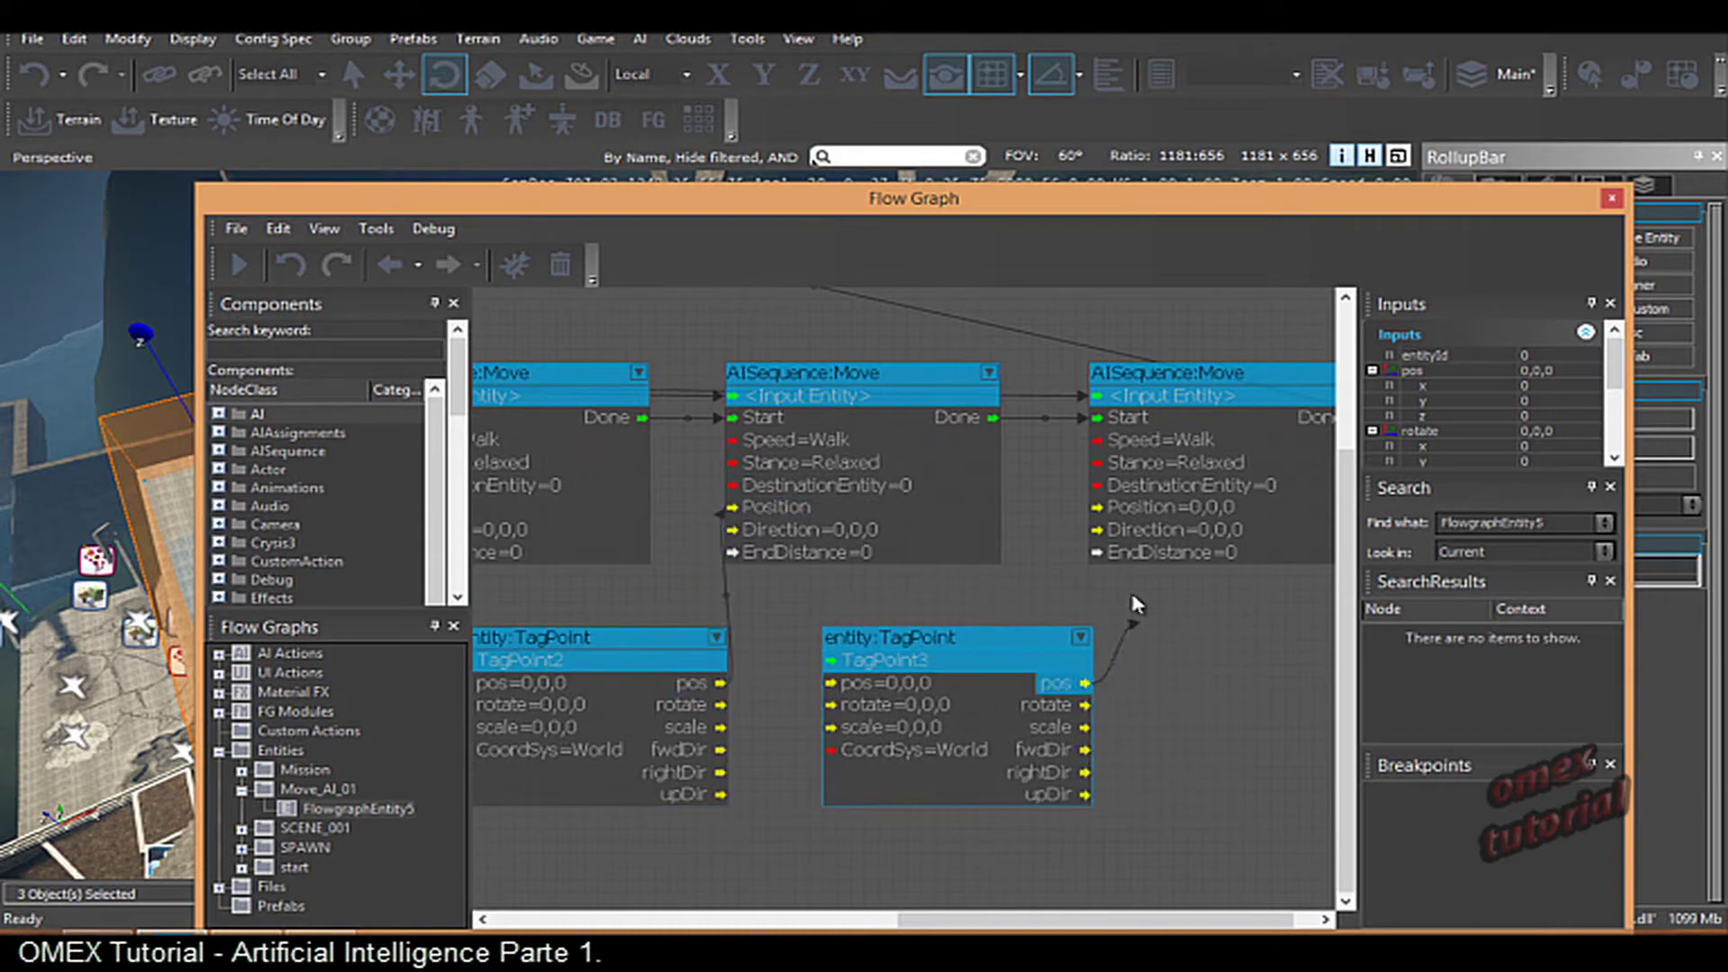
- Wire the Logic:Any out port to the first Move node's Start input
scroll(1117, 616, "down", 5)
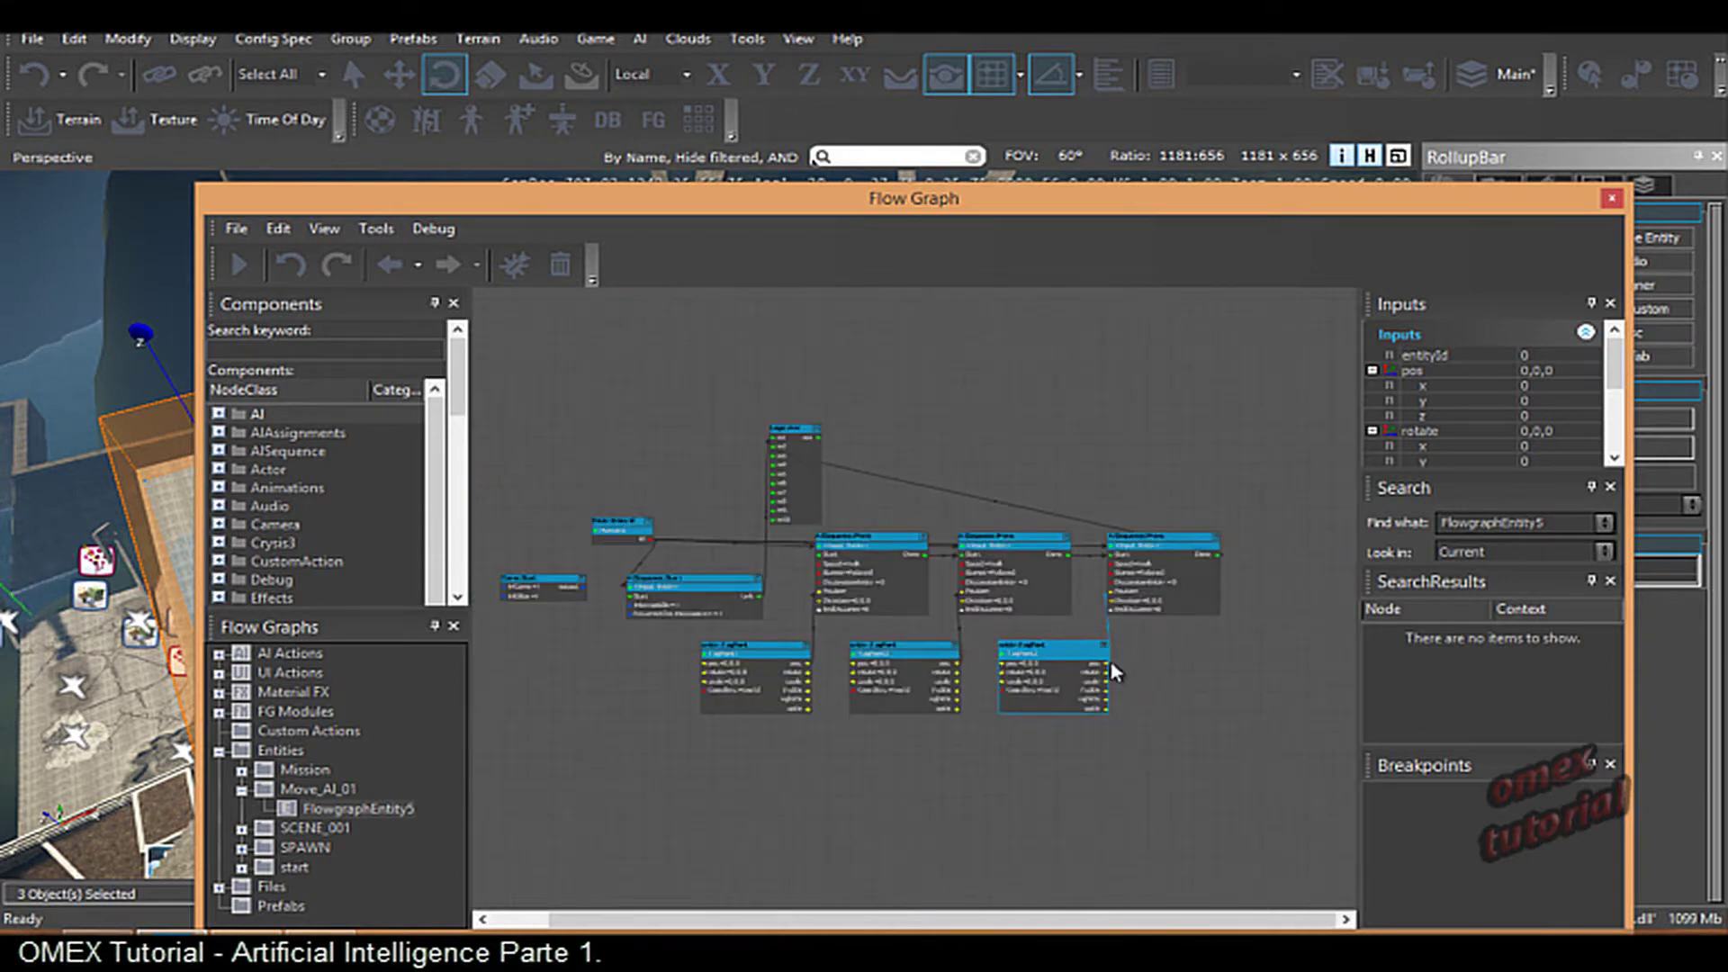
scroll(821, 594, "up", 1)
scroll(819, 596, "up", 2)
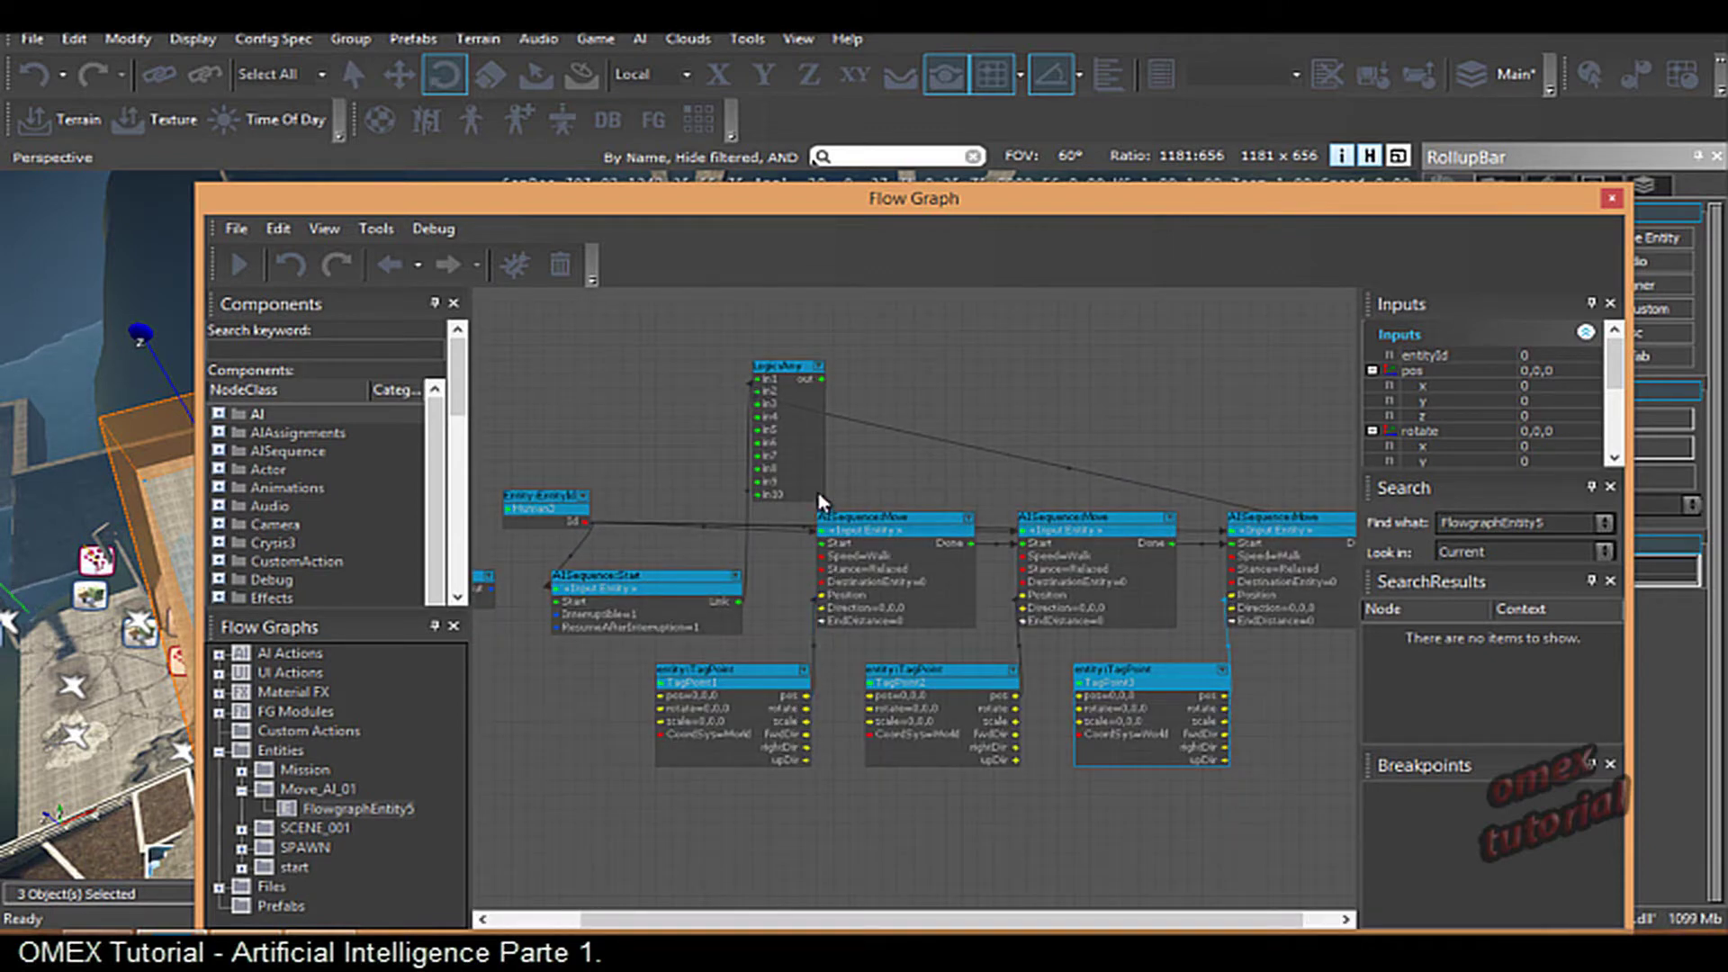
scroll(818, 493, "up", 1)
left_click(823, 353)
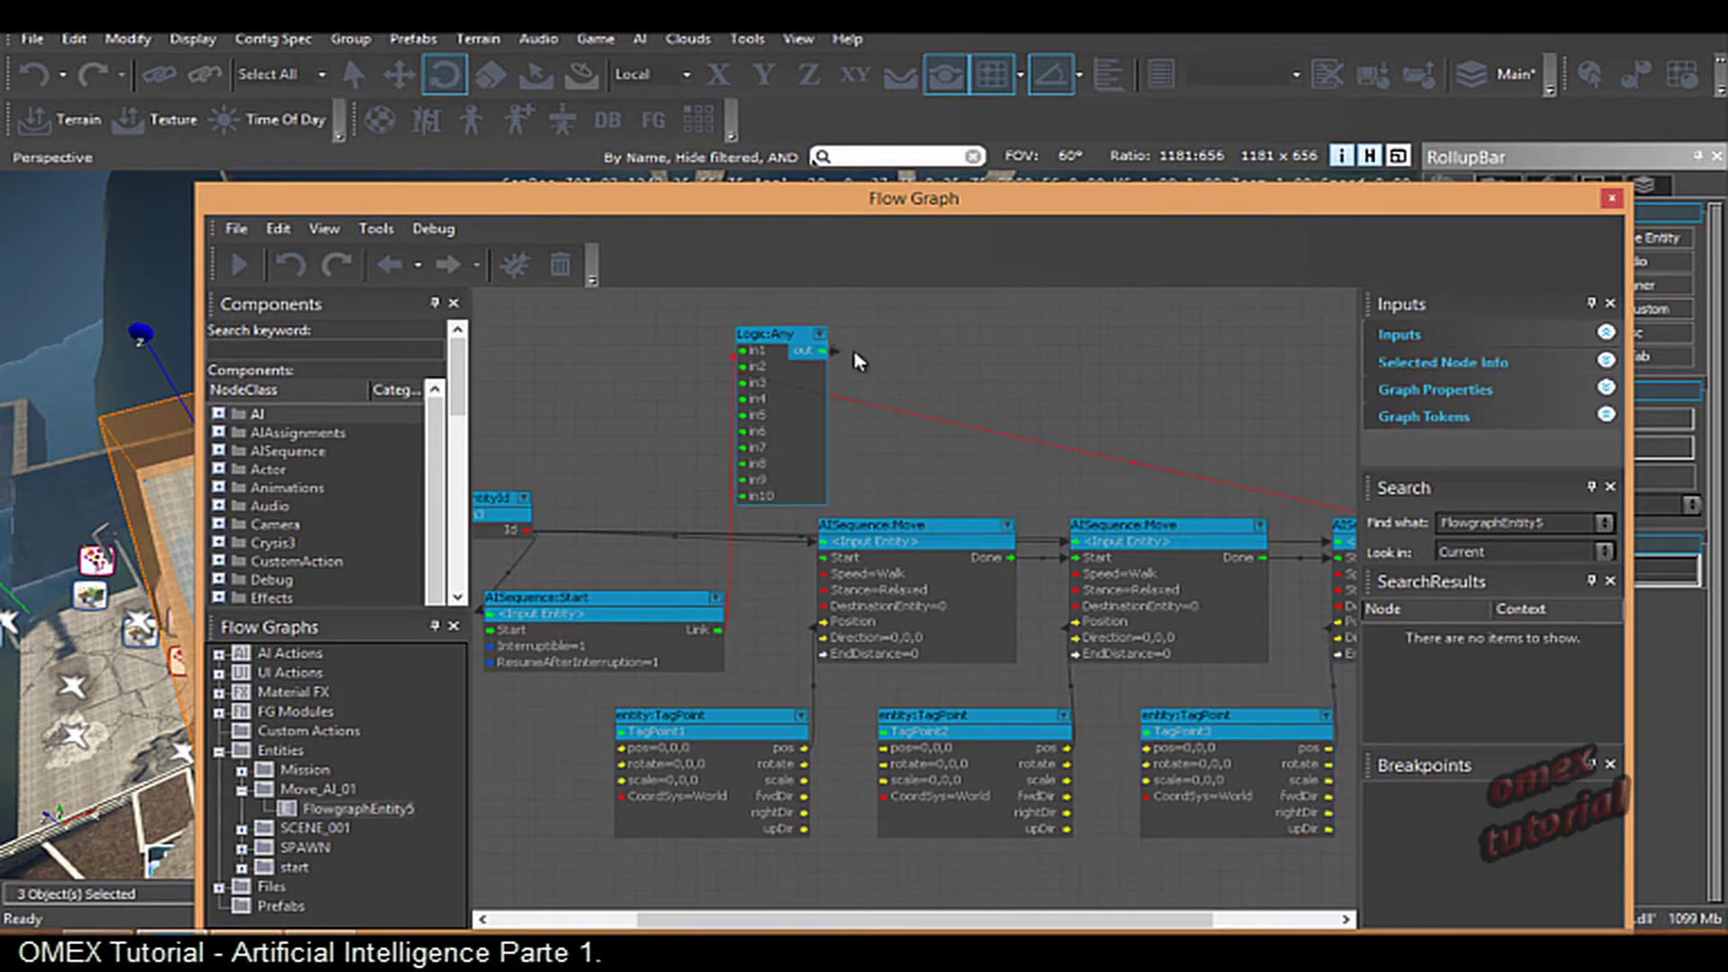
left_click_drag(823, 351, 822, 557)
- Connect the Game:Start output to the AISequence:Start node's Start port
scroll(914, 614, "down", 2)
scroll(738, 603, "down", 1)
scroll(707, 592, "up", 1)
scroll(843, 624, "up", 1)
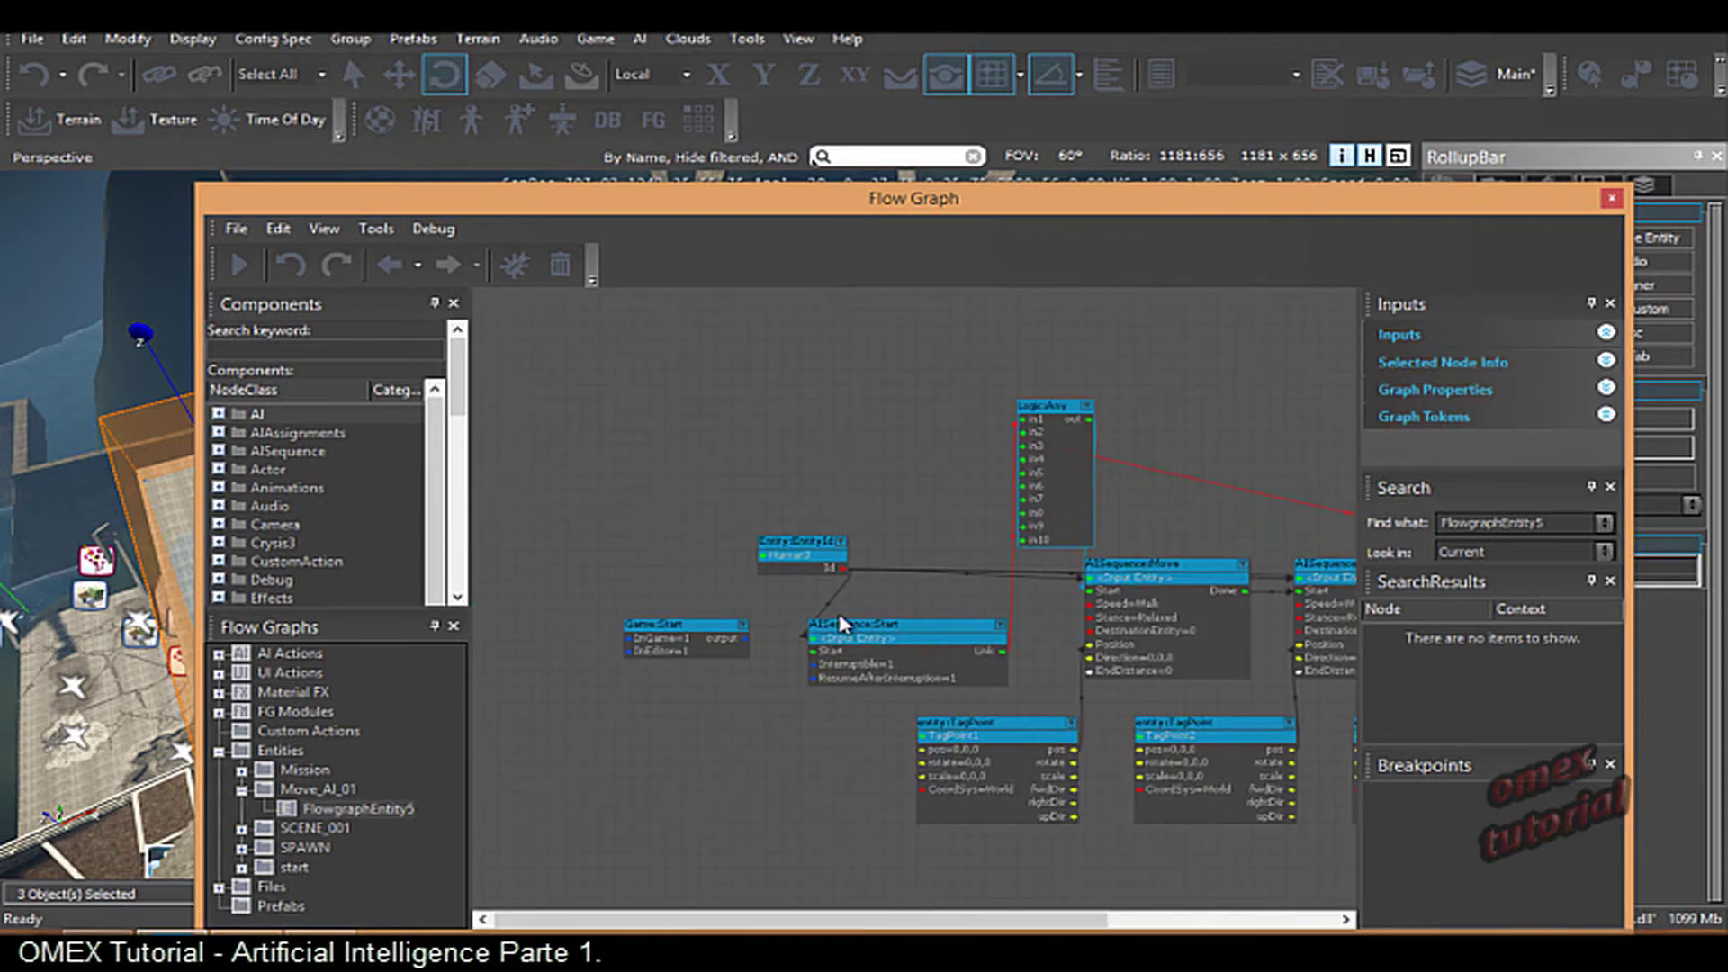
scroll(782, 607, "up", 2)
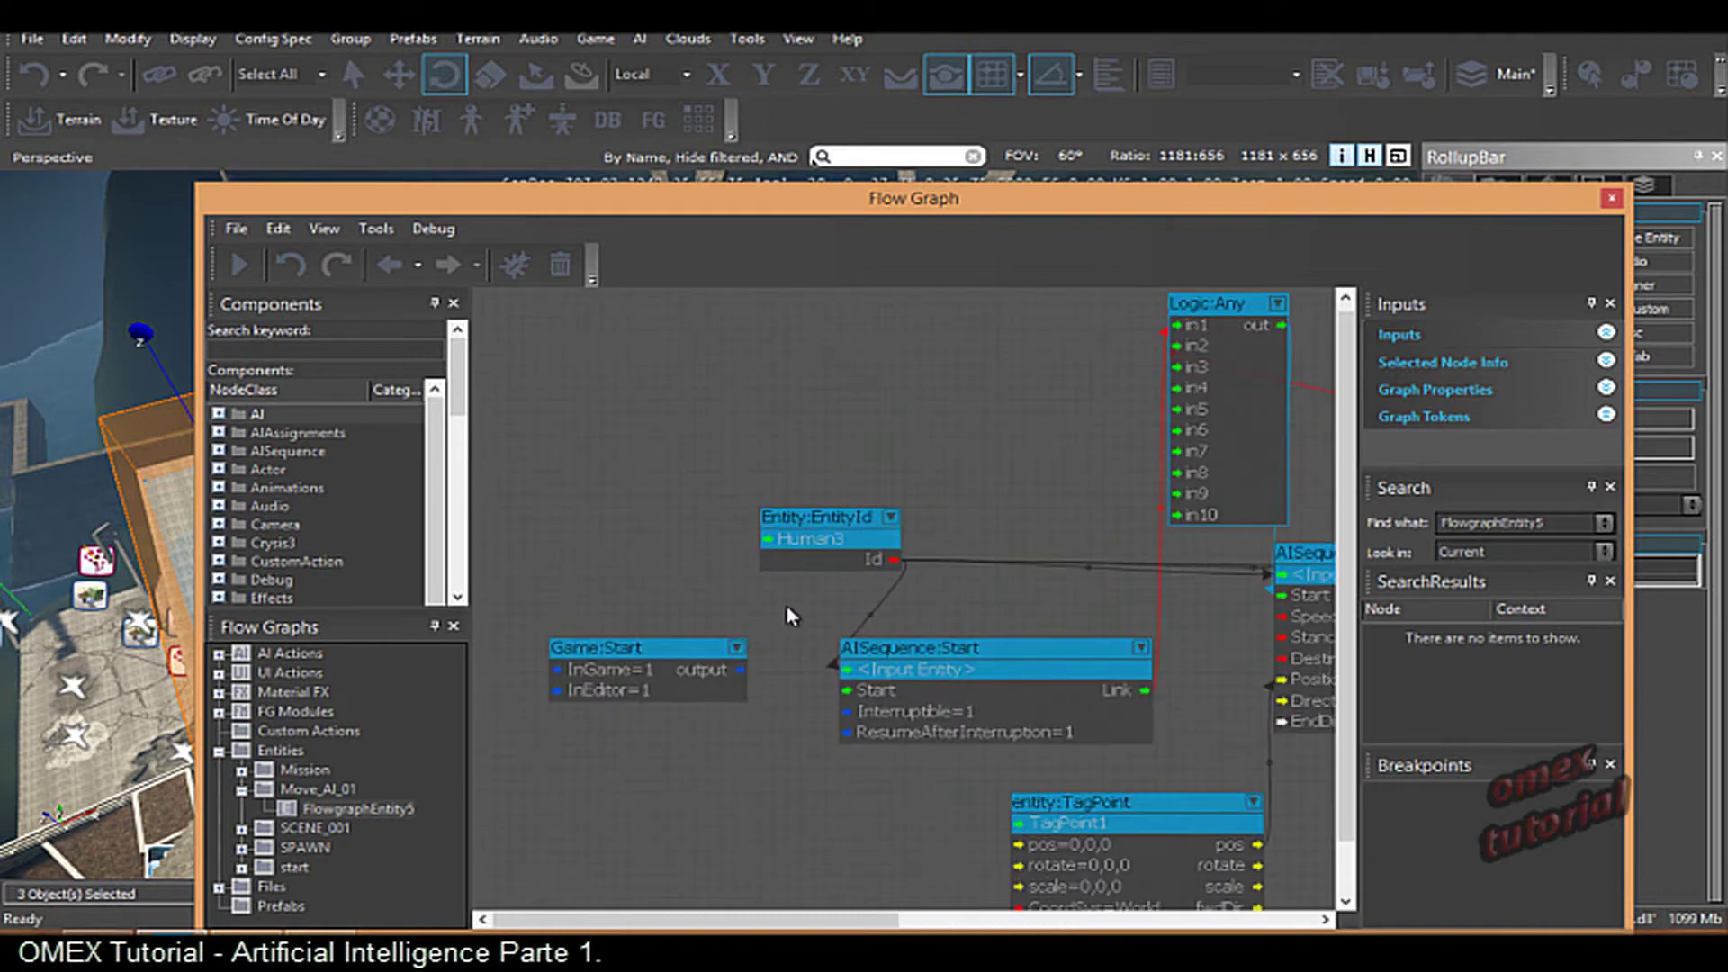
mouse_move(787, 616)
right_mouse_down()
mouse_move(641, 585)
mouse_move(688, 586)
right_mouse_up()
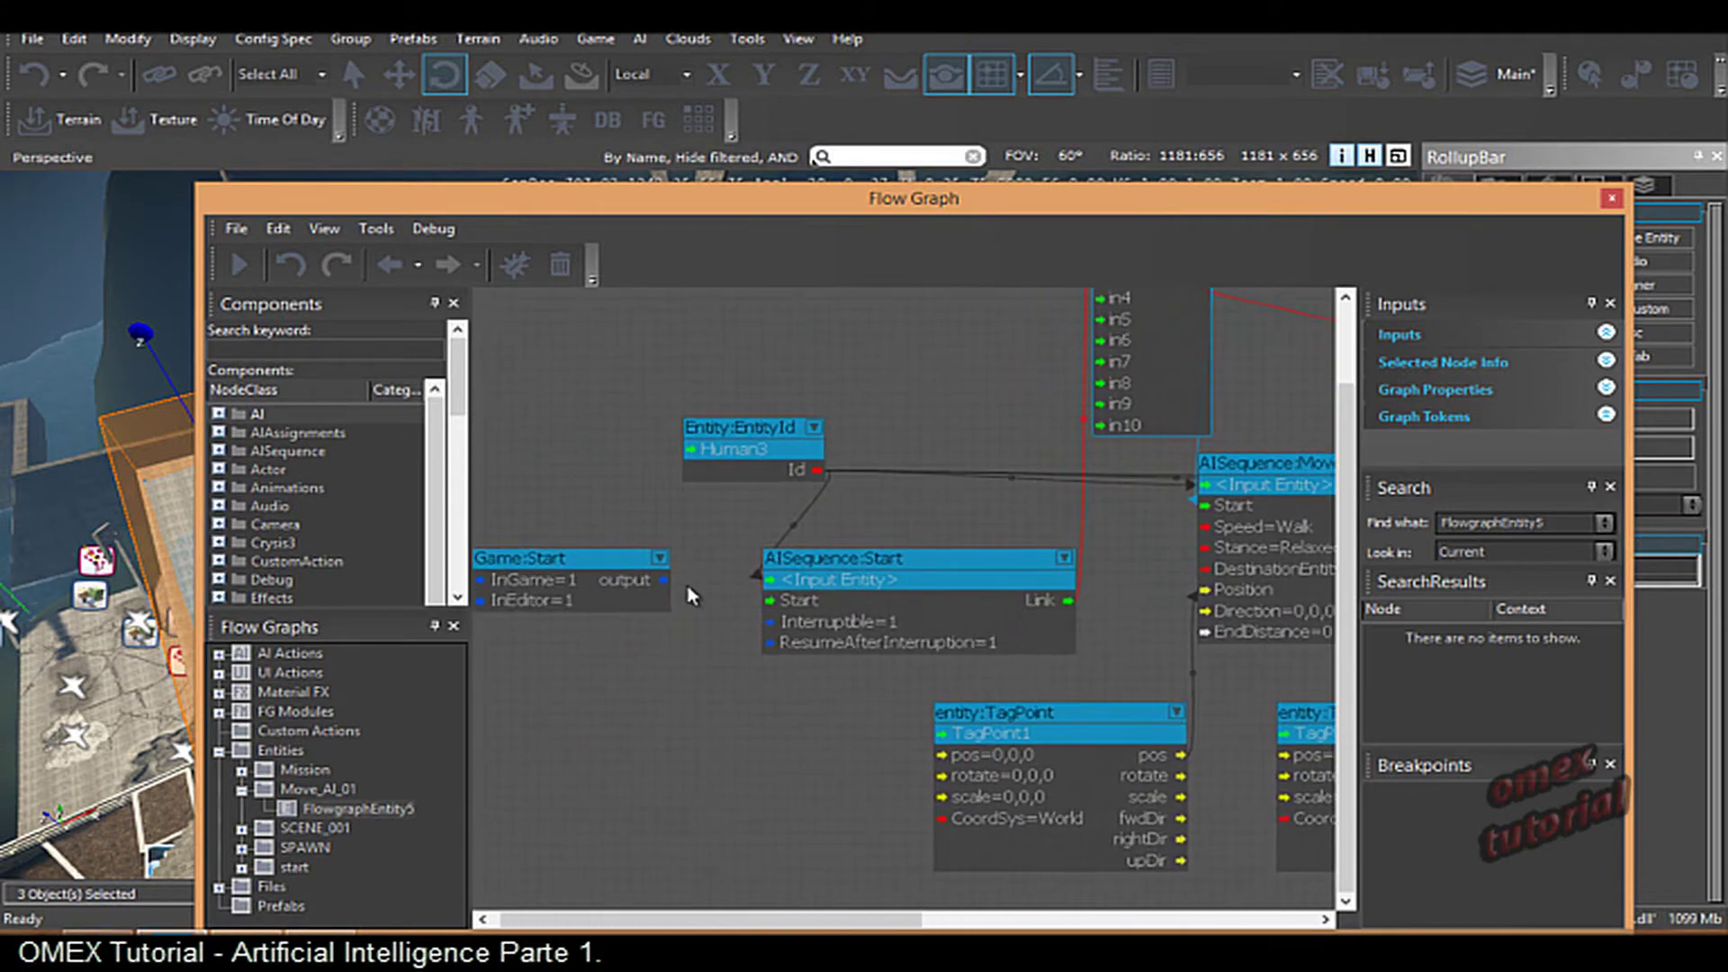
left_click(670, 591)
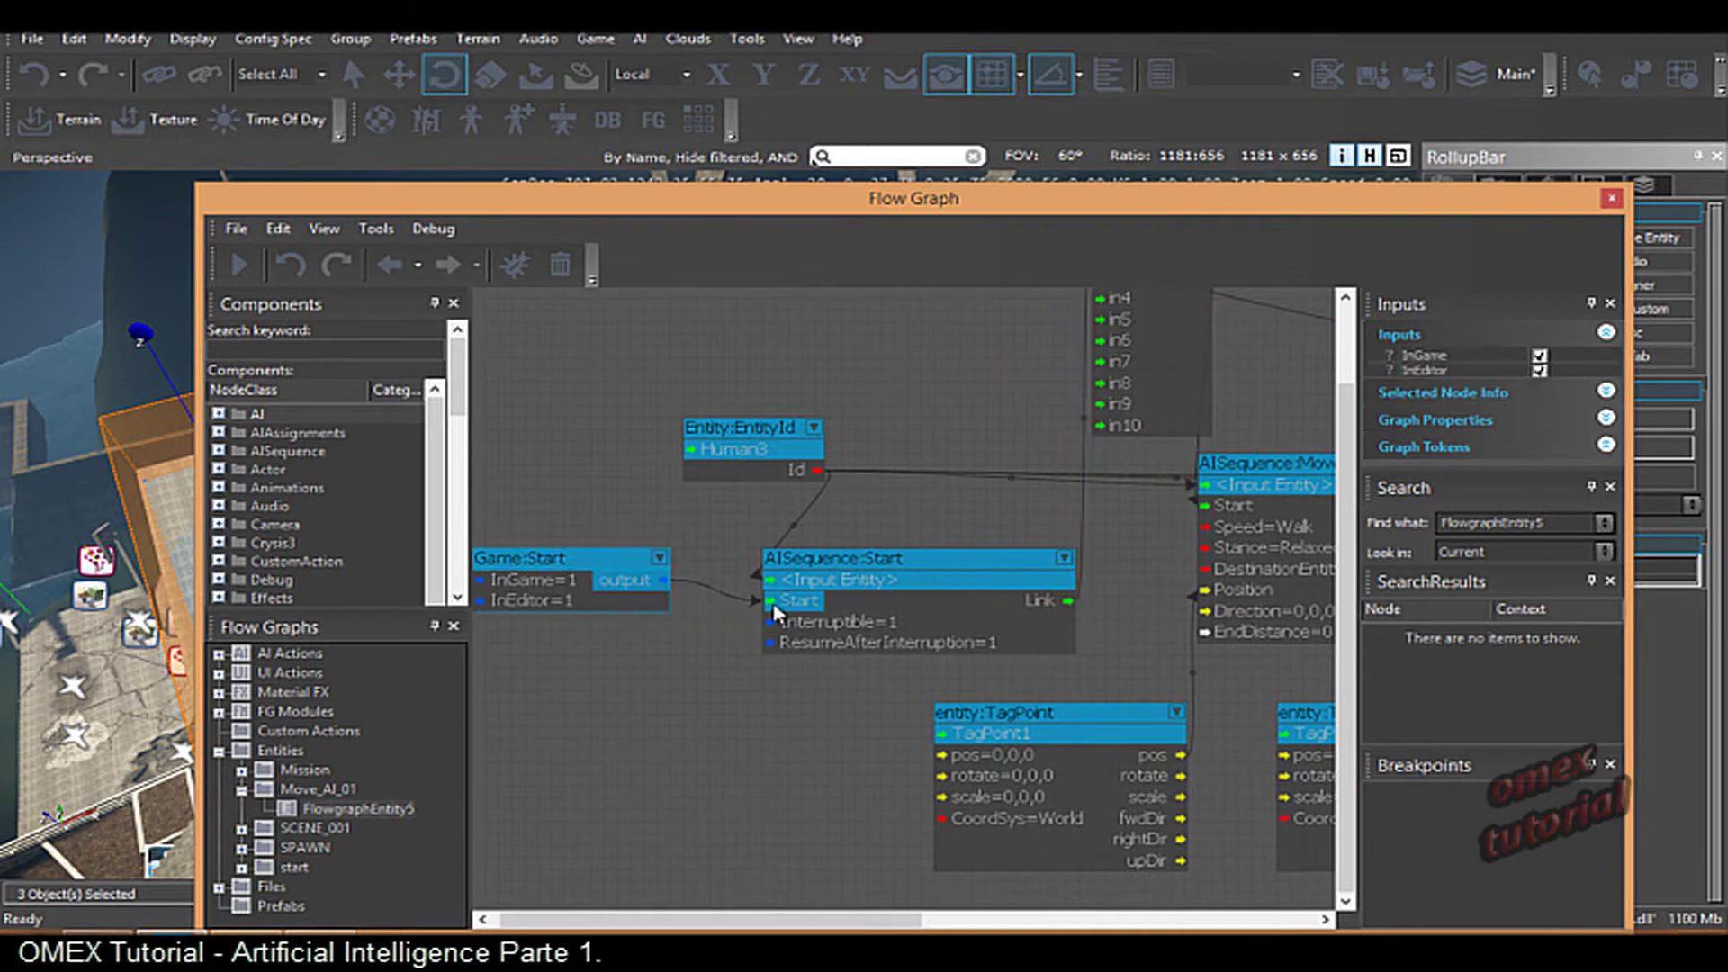
left_click_drag(776, 613, 774, 603)
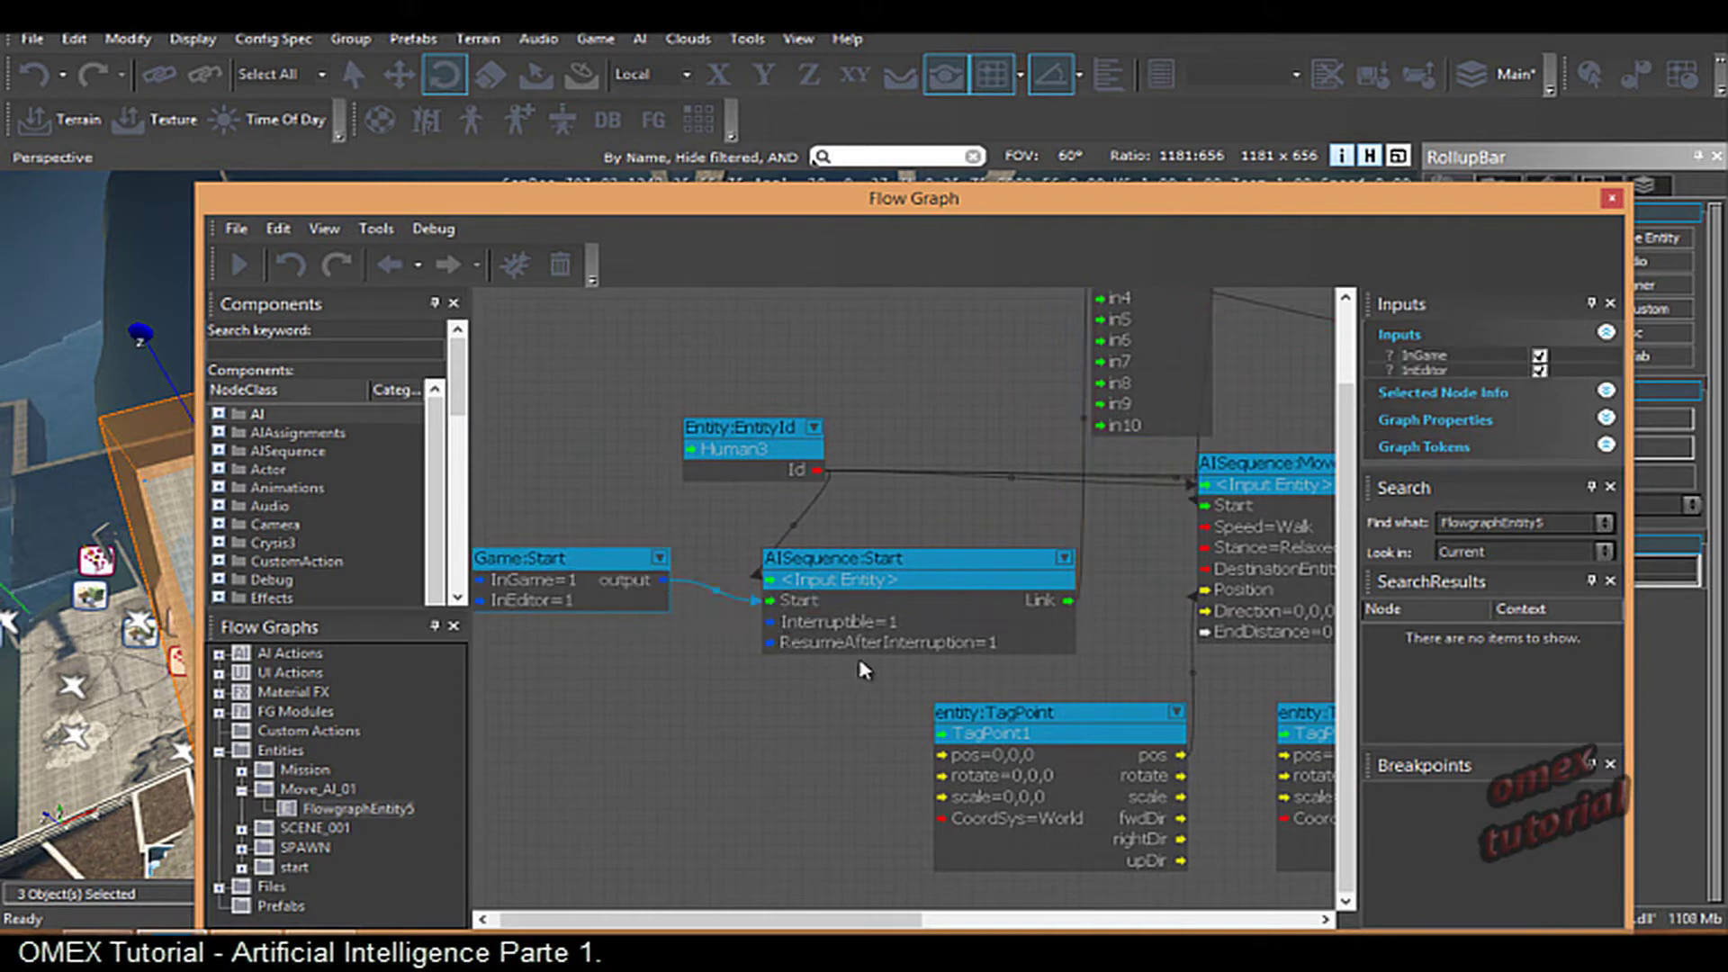
- Save the flow graph via File > Save As as AI_01.xml in GameSDK\FlowGraph
left_click(243, 226)
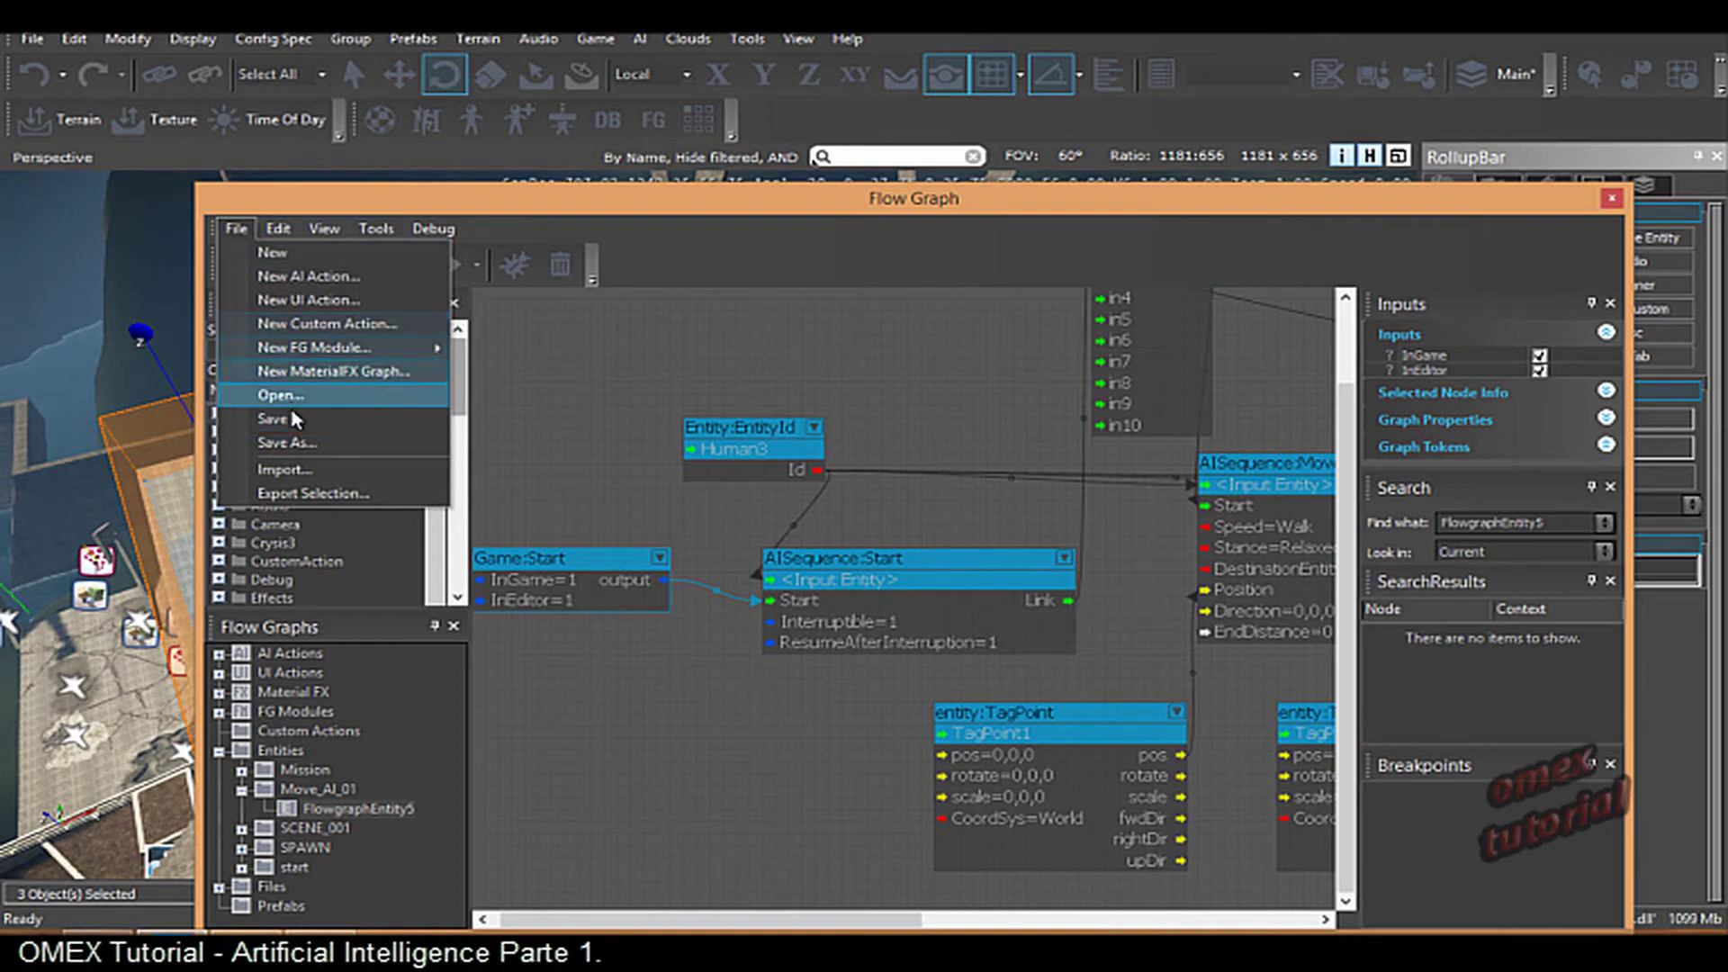
left_click(286, 442)
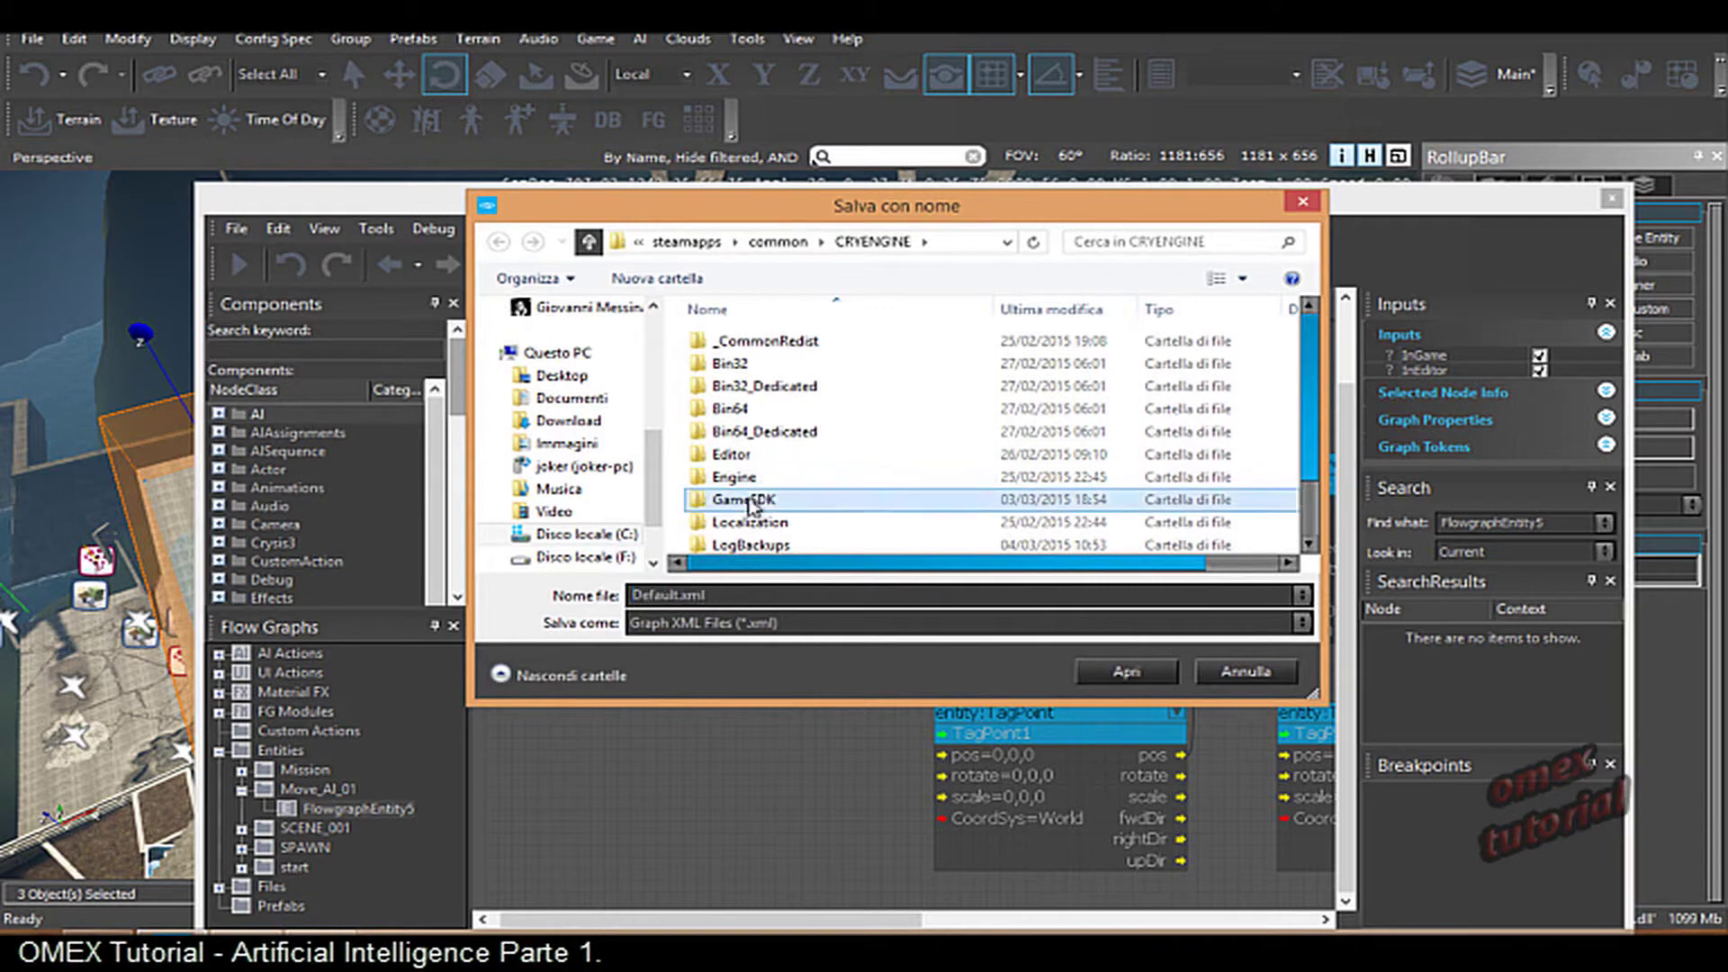
double_click(747, 500)
double_click(729, 341)
type("AI_01")
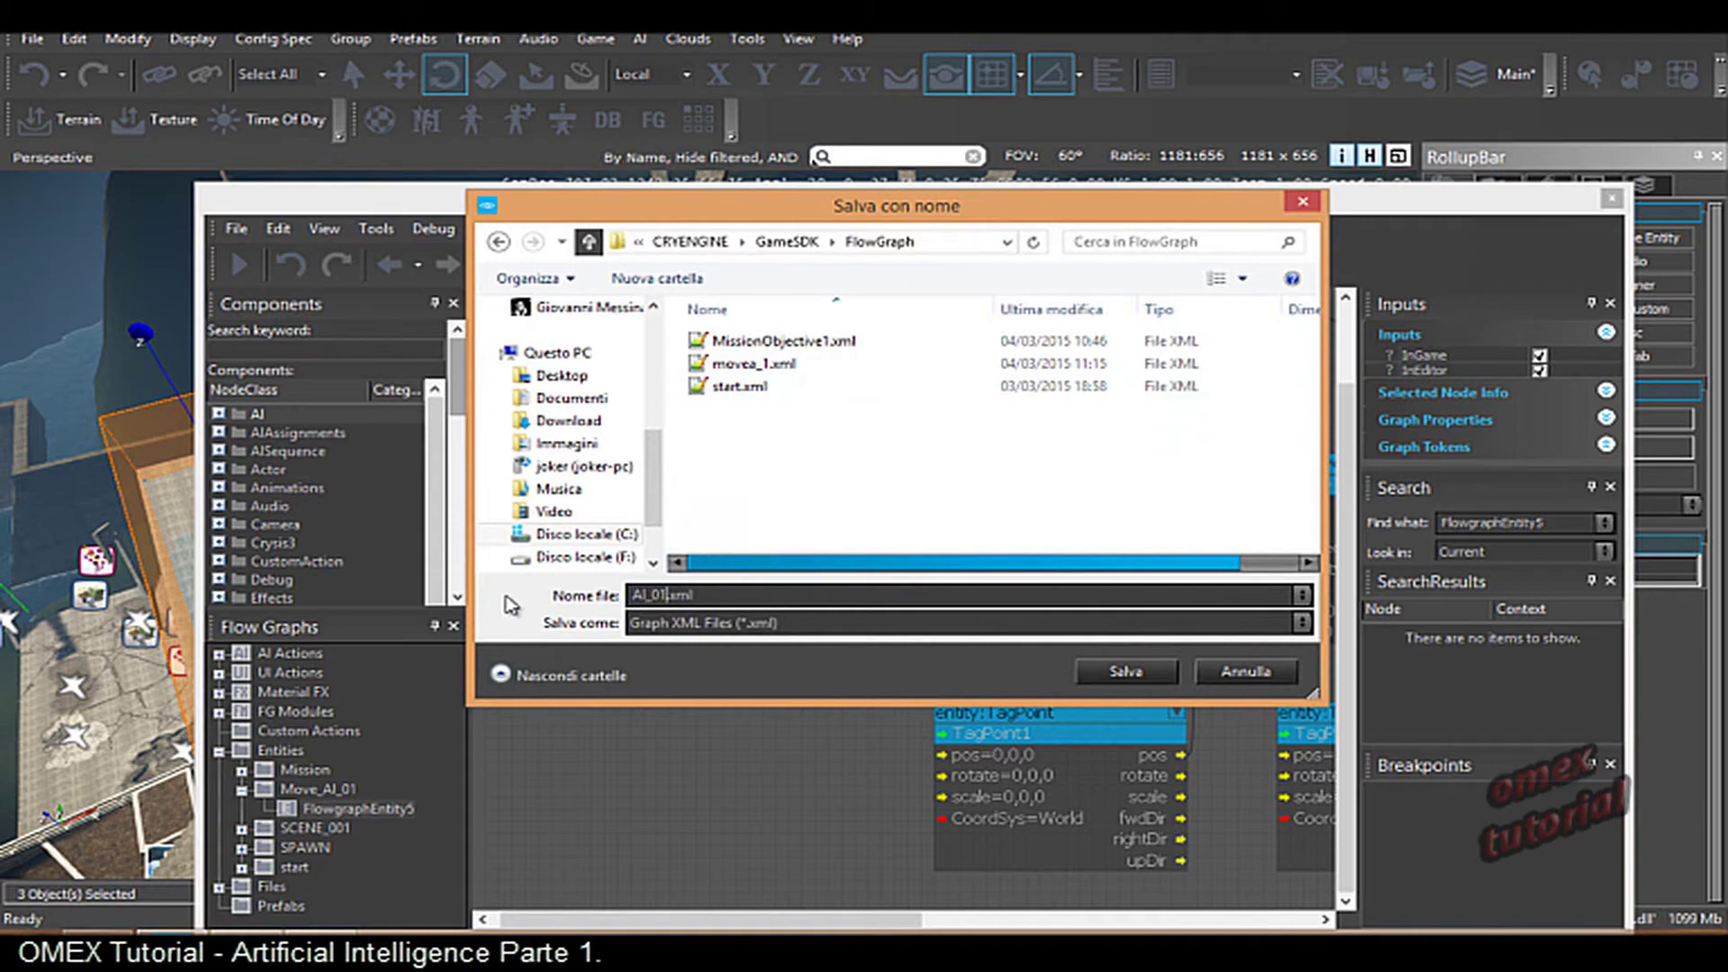
left_click(1145, 681)
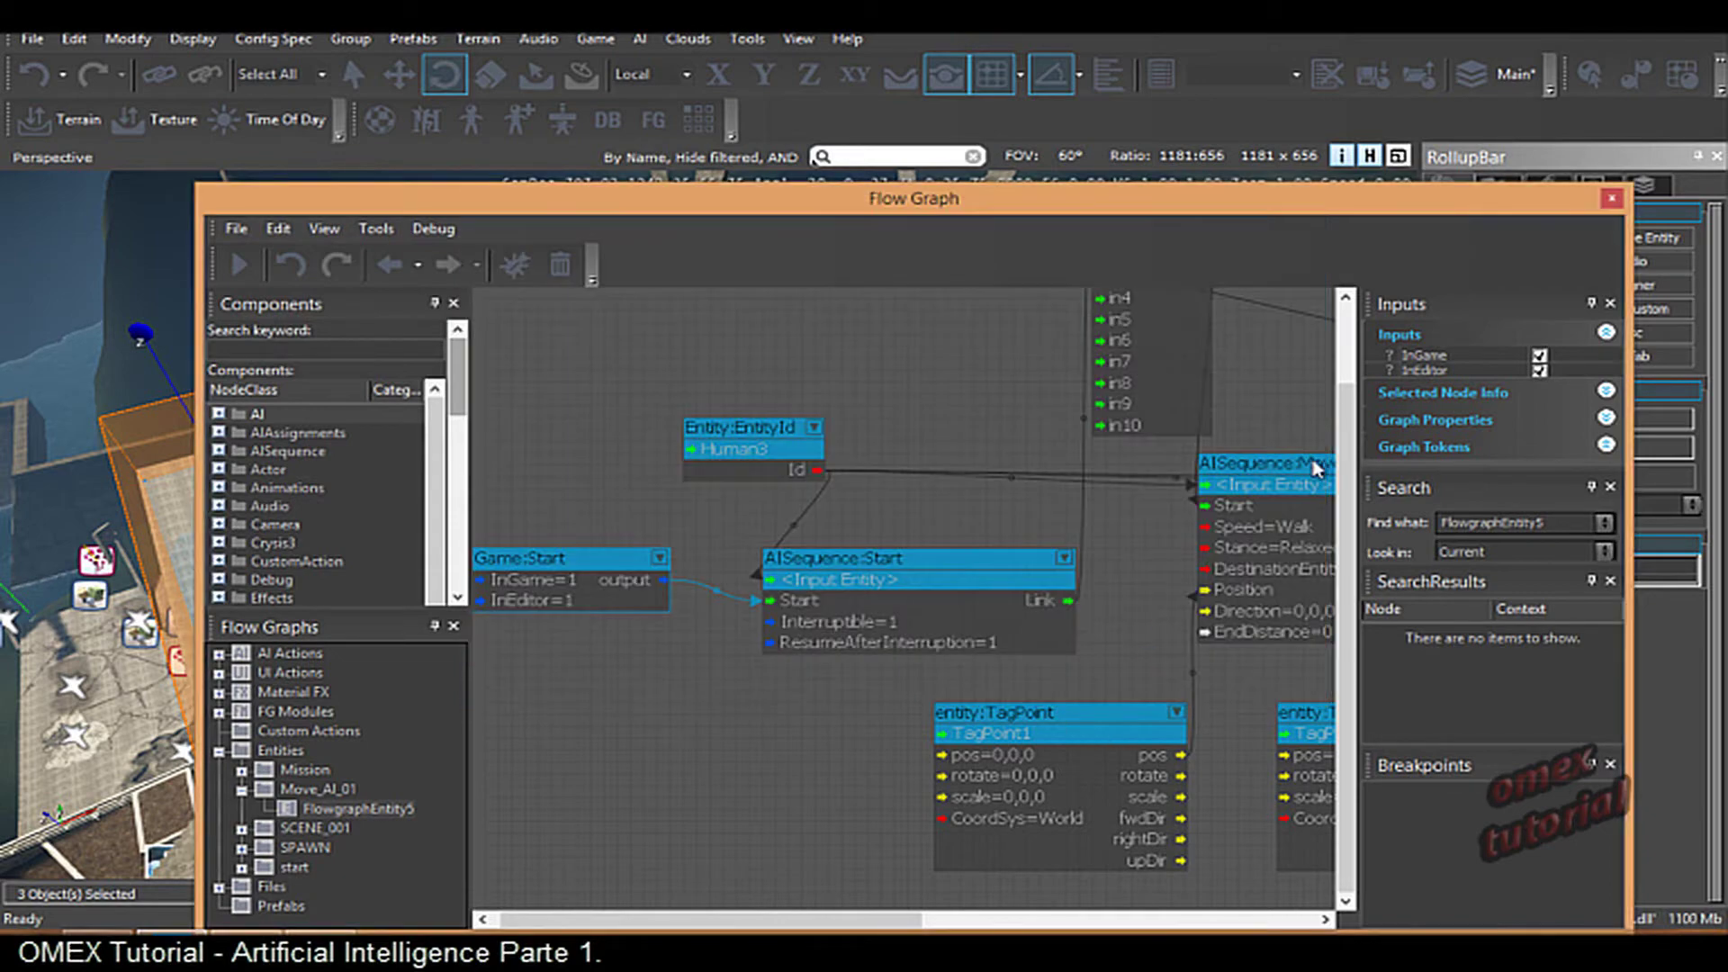
left_click_drag(1467, 207, 1023, 765)
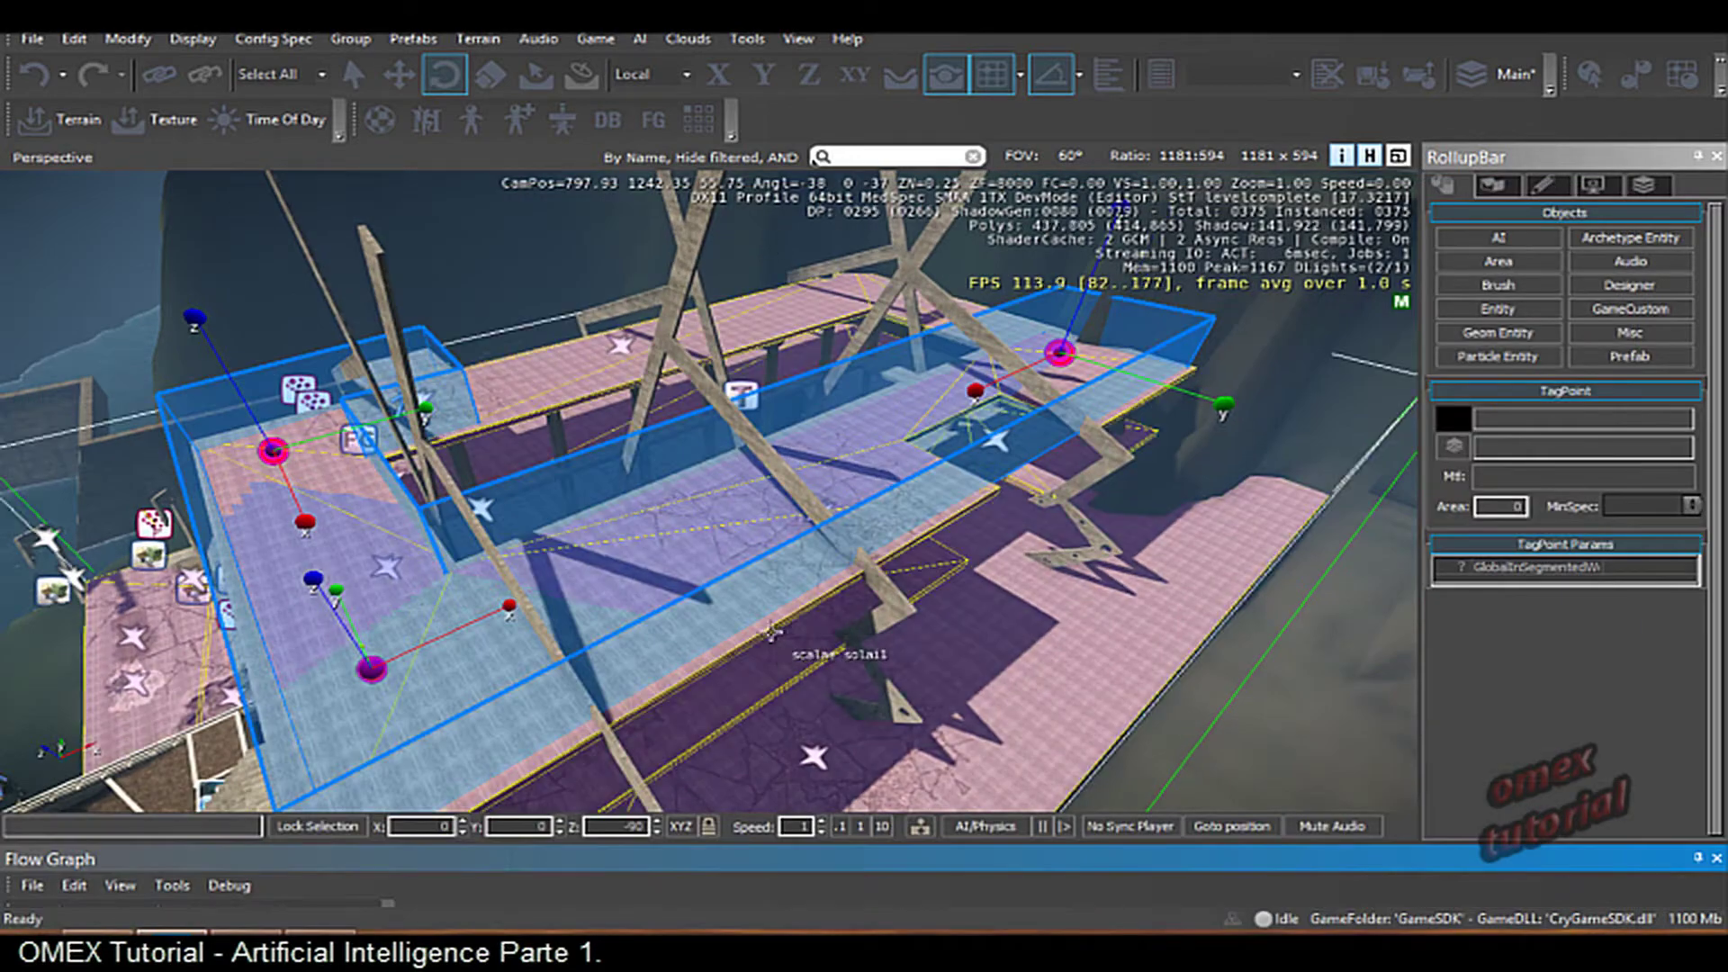
right_click_drag(771, 633, 693, 345)
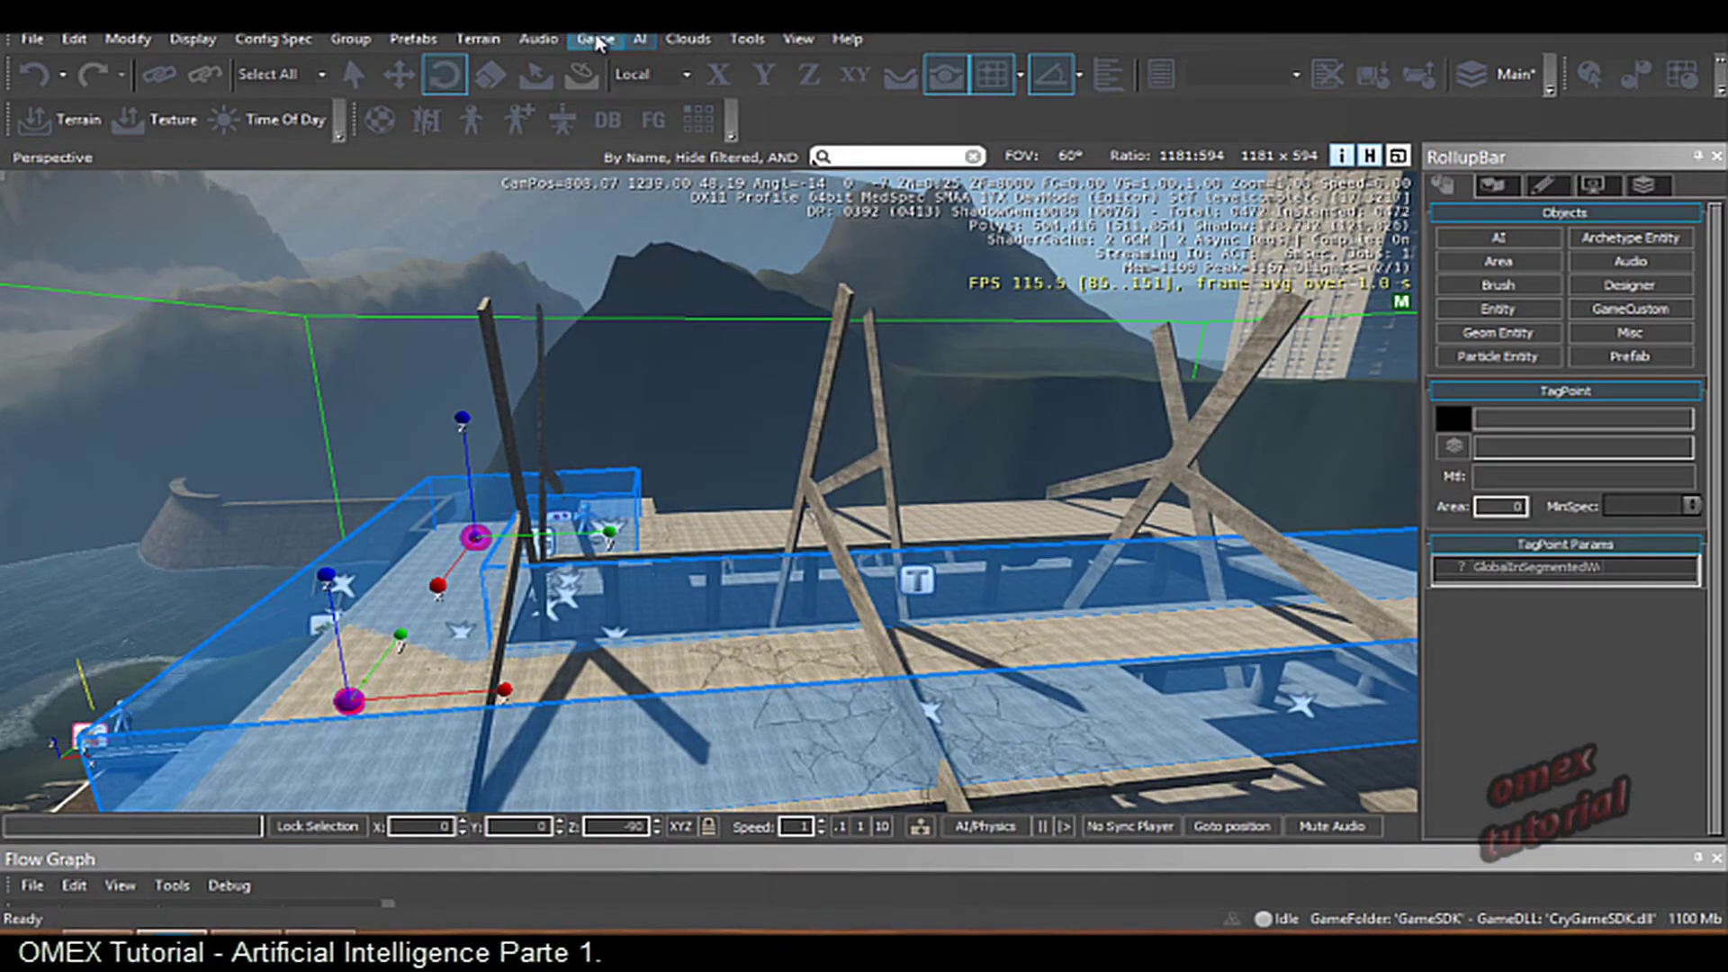
left_click(639, 41)
left_click(642, 45)
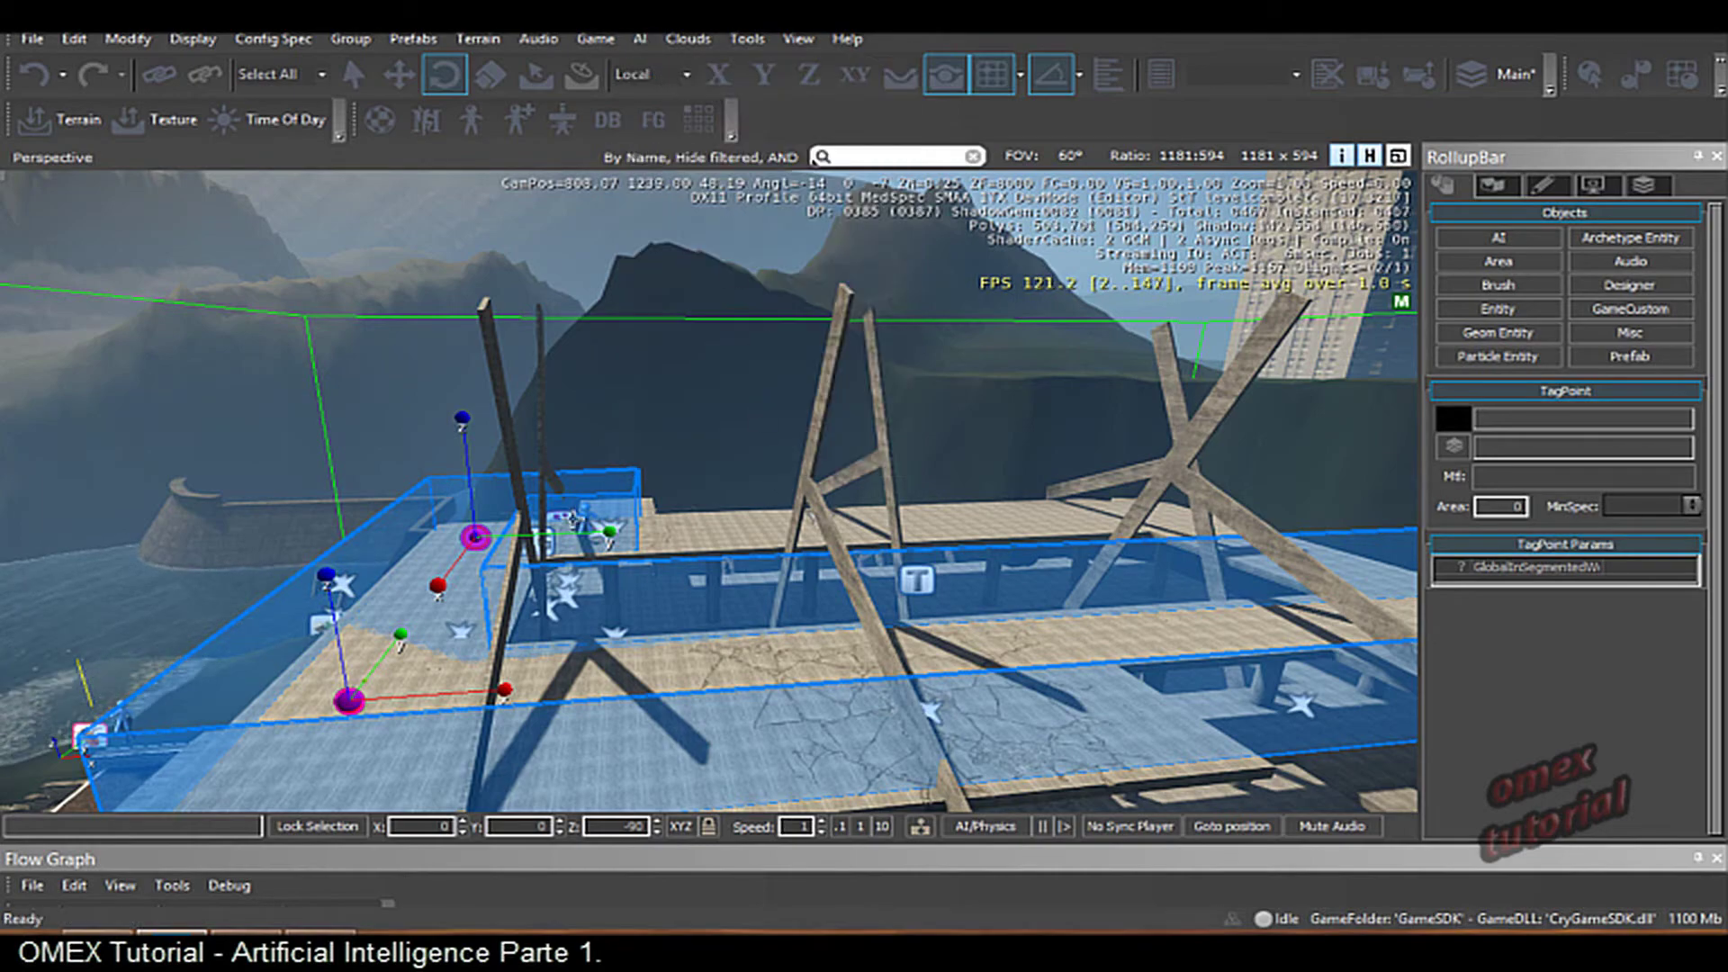
mouse_move(575, 520)
right_mouse_down()
mouse_move(582, 684)
mouse_move(913, 792)
right_mouse_up()
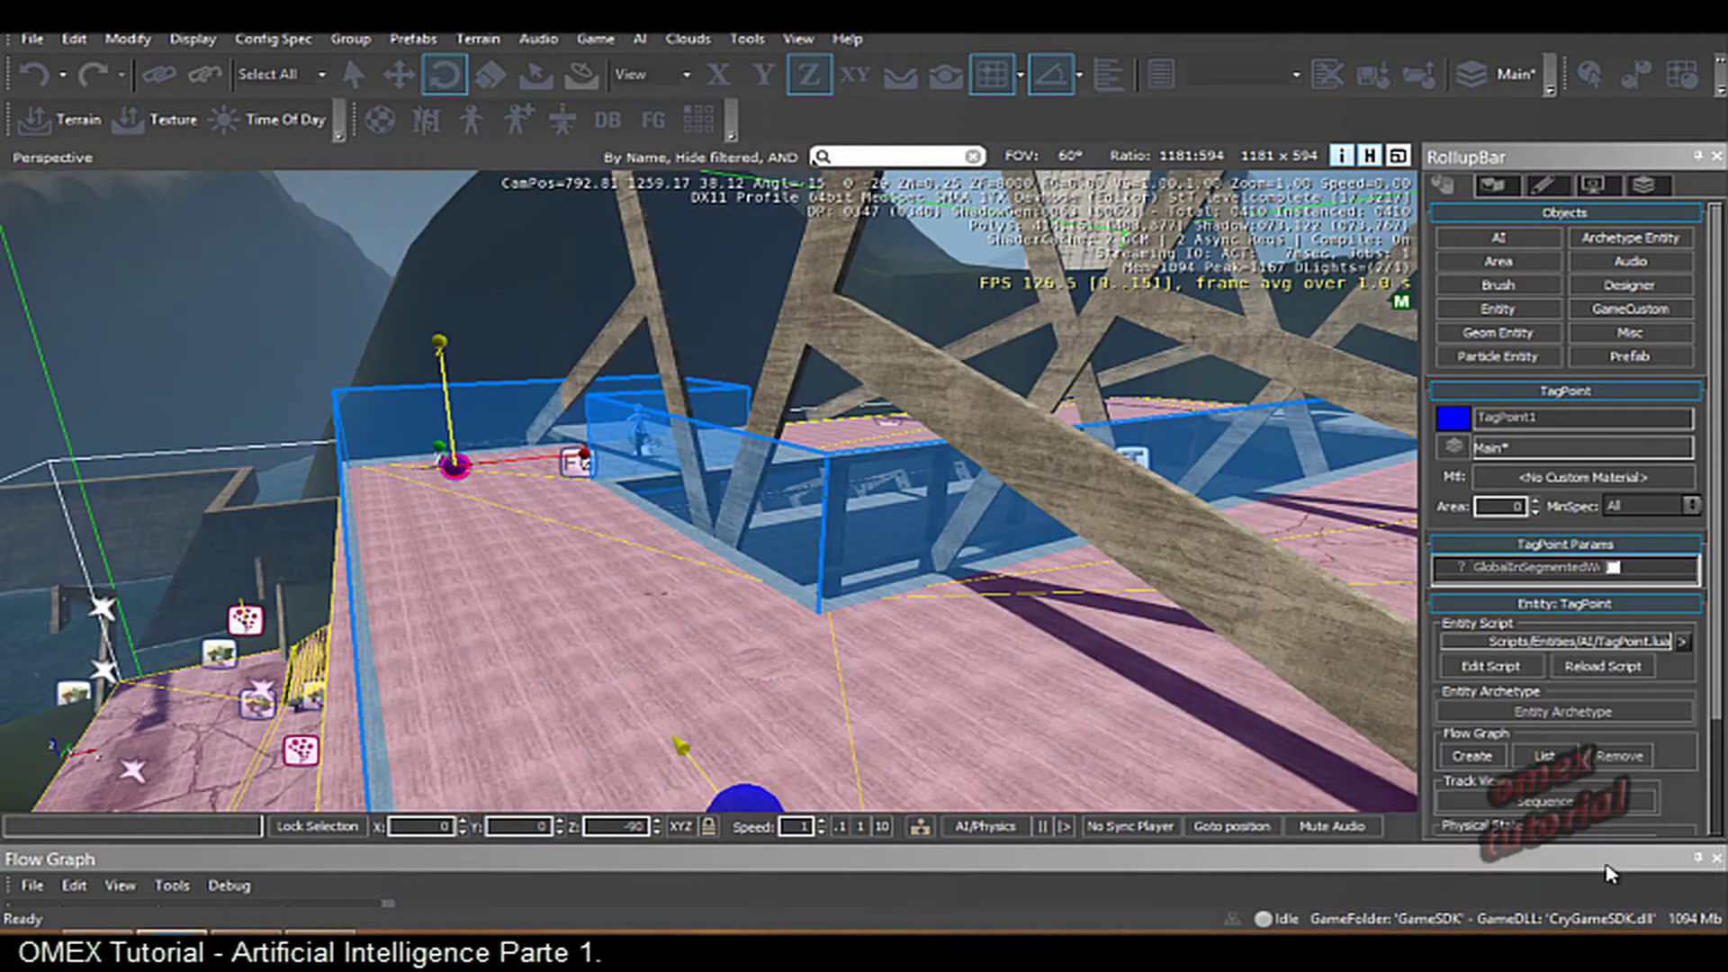
mouse_move(631, 540)
right_mouse_down()
mouse_move(677, 515)
mouse_move(970, 556)
right_mouse_up()
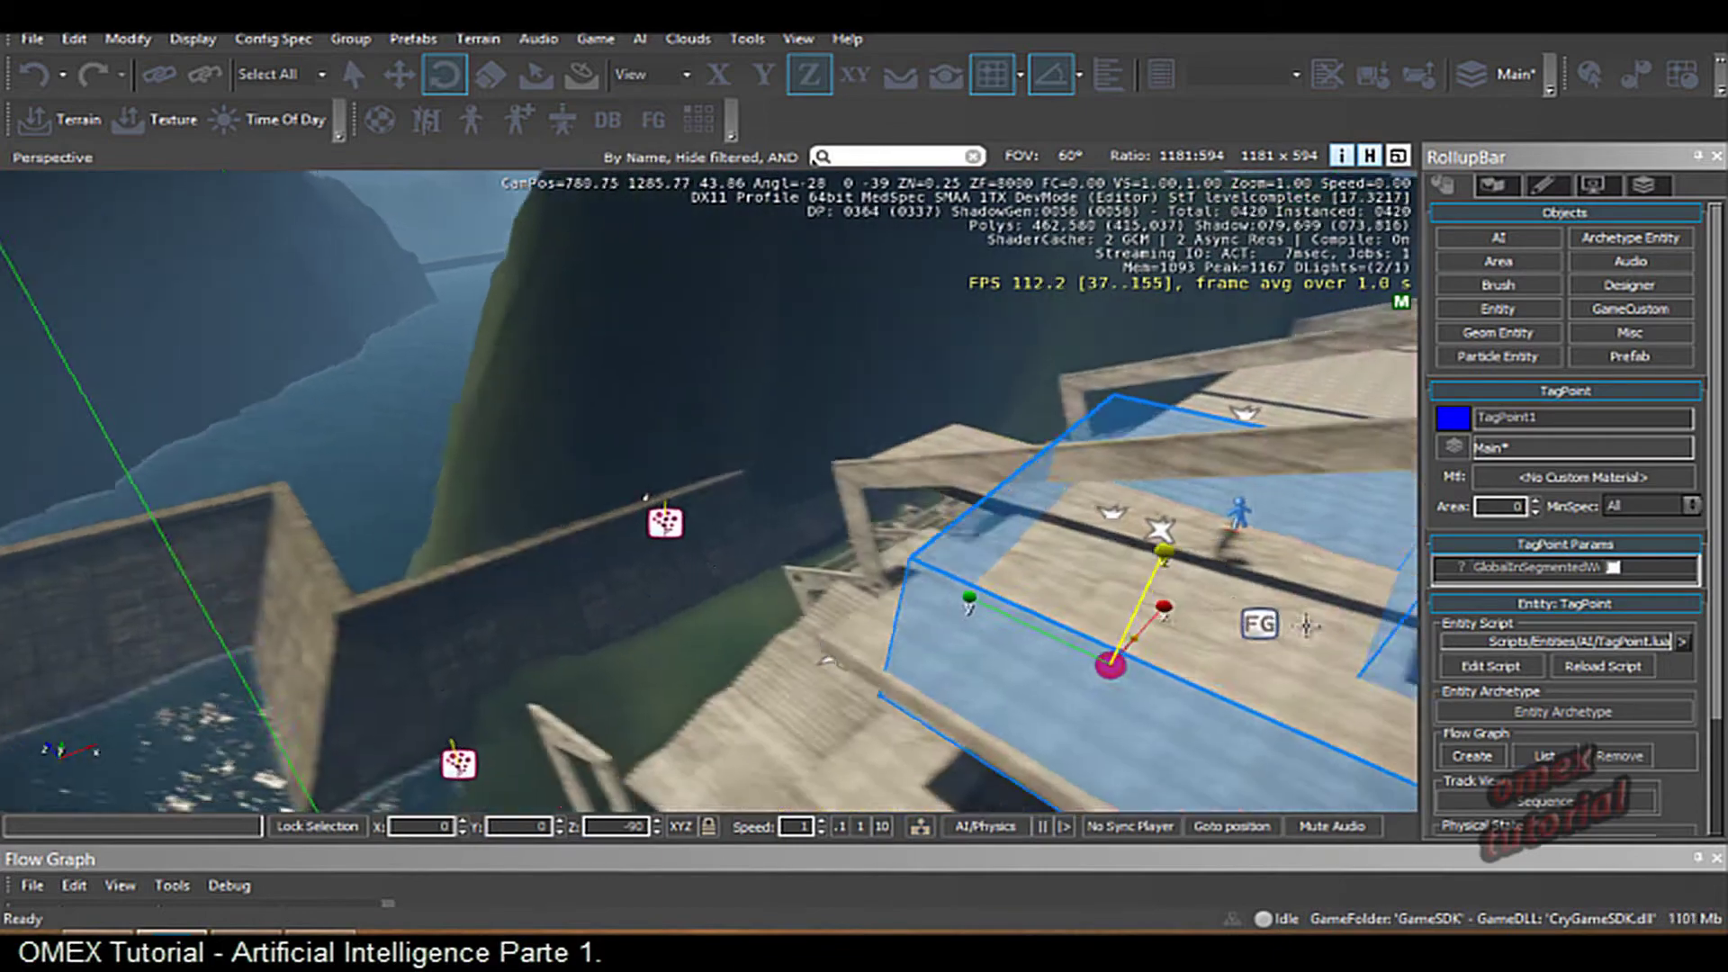
scroll(664, 556, "up", 2)
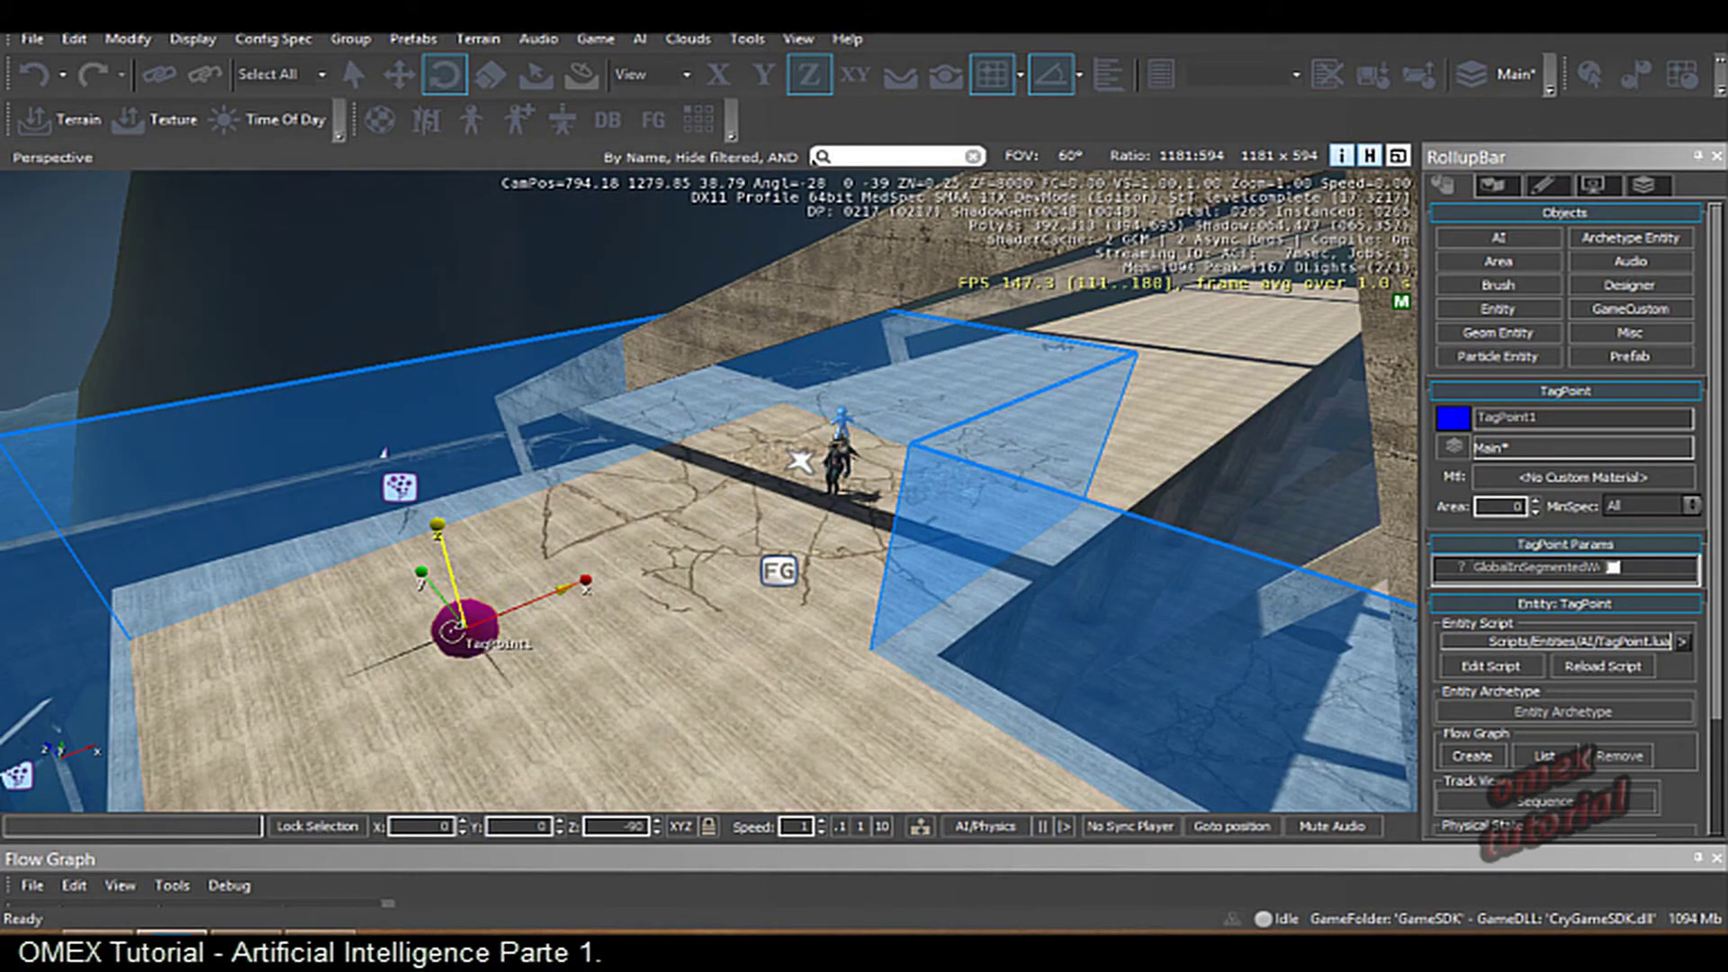
scroll(459, 629, "up", 3)
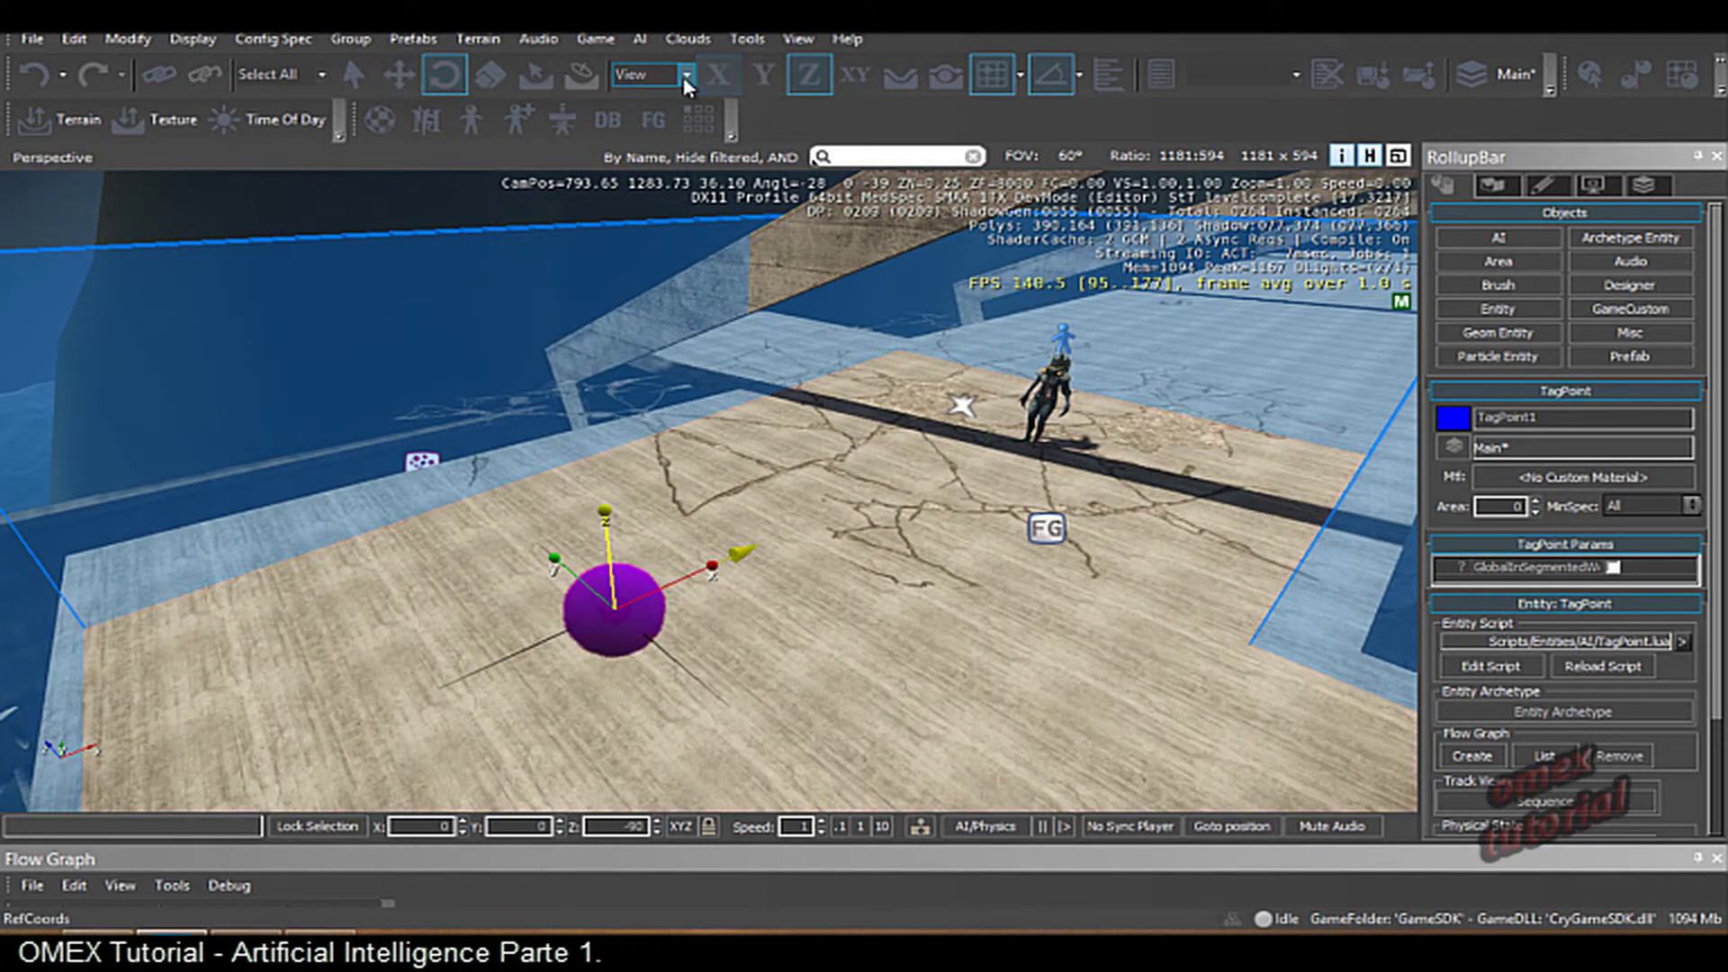
scroll(698, 683, "down", 2)
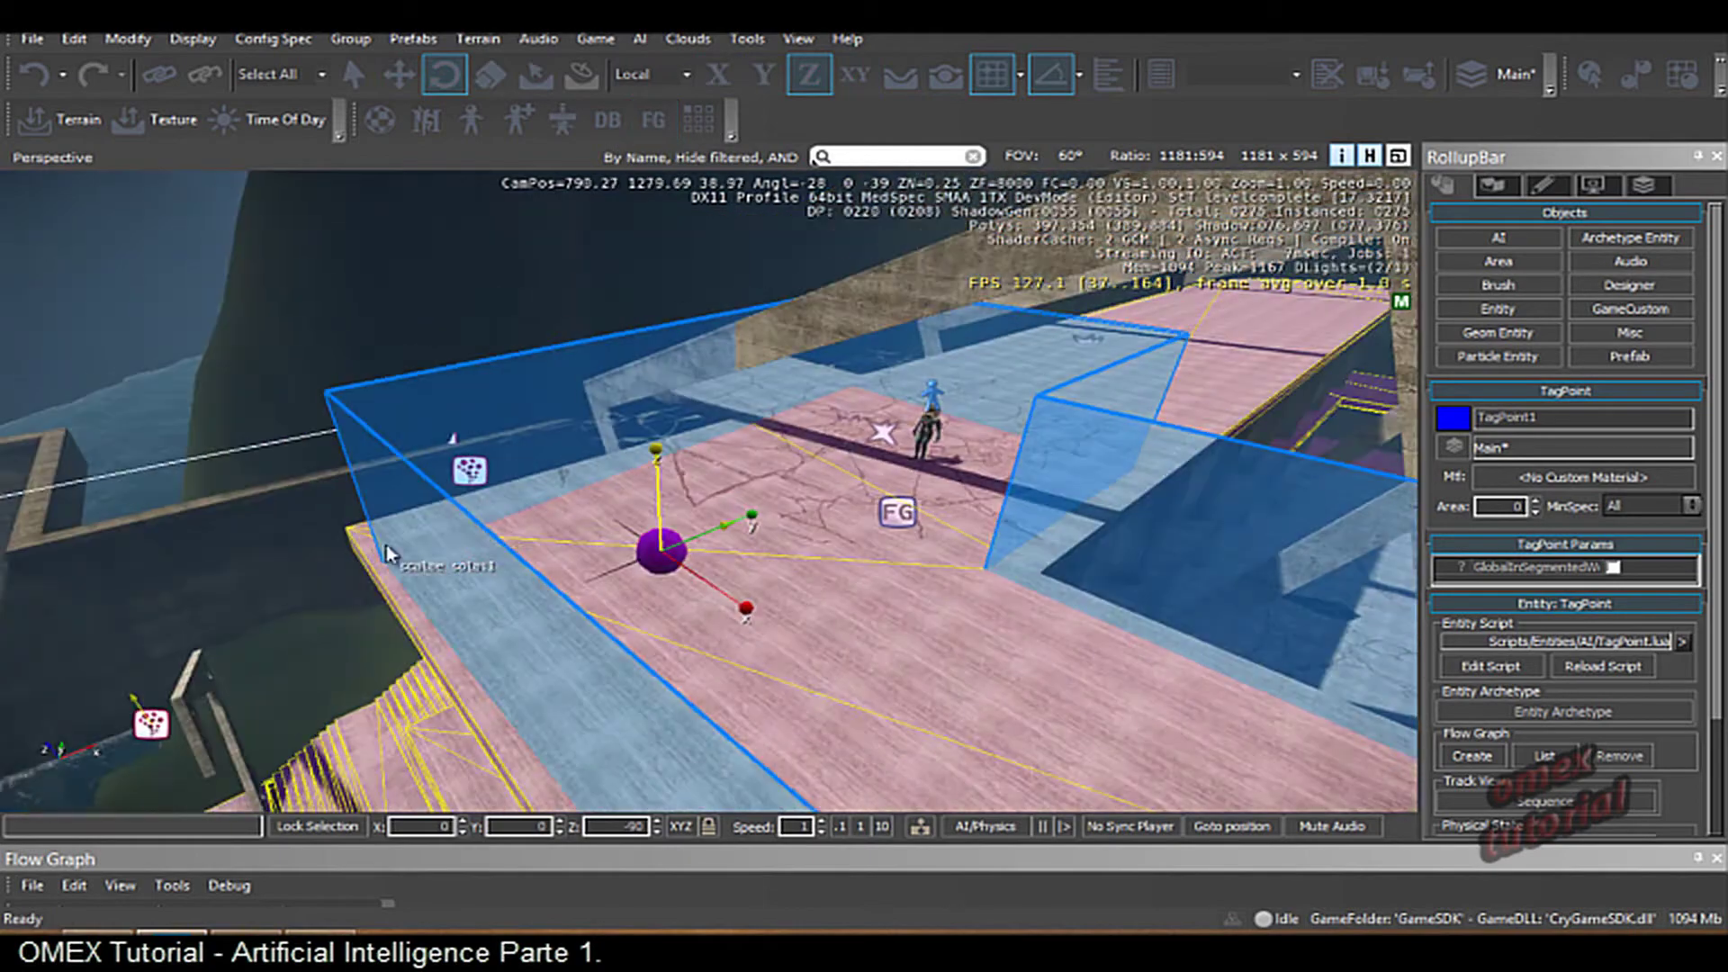
scroll(684, 661, "down", 2)
scroll(671, 639, "down", 2)
scroll(660, 621, "down", 2)
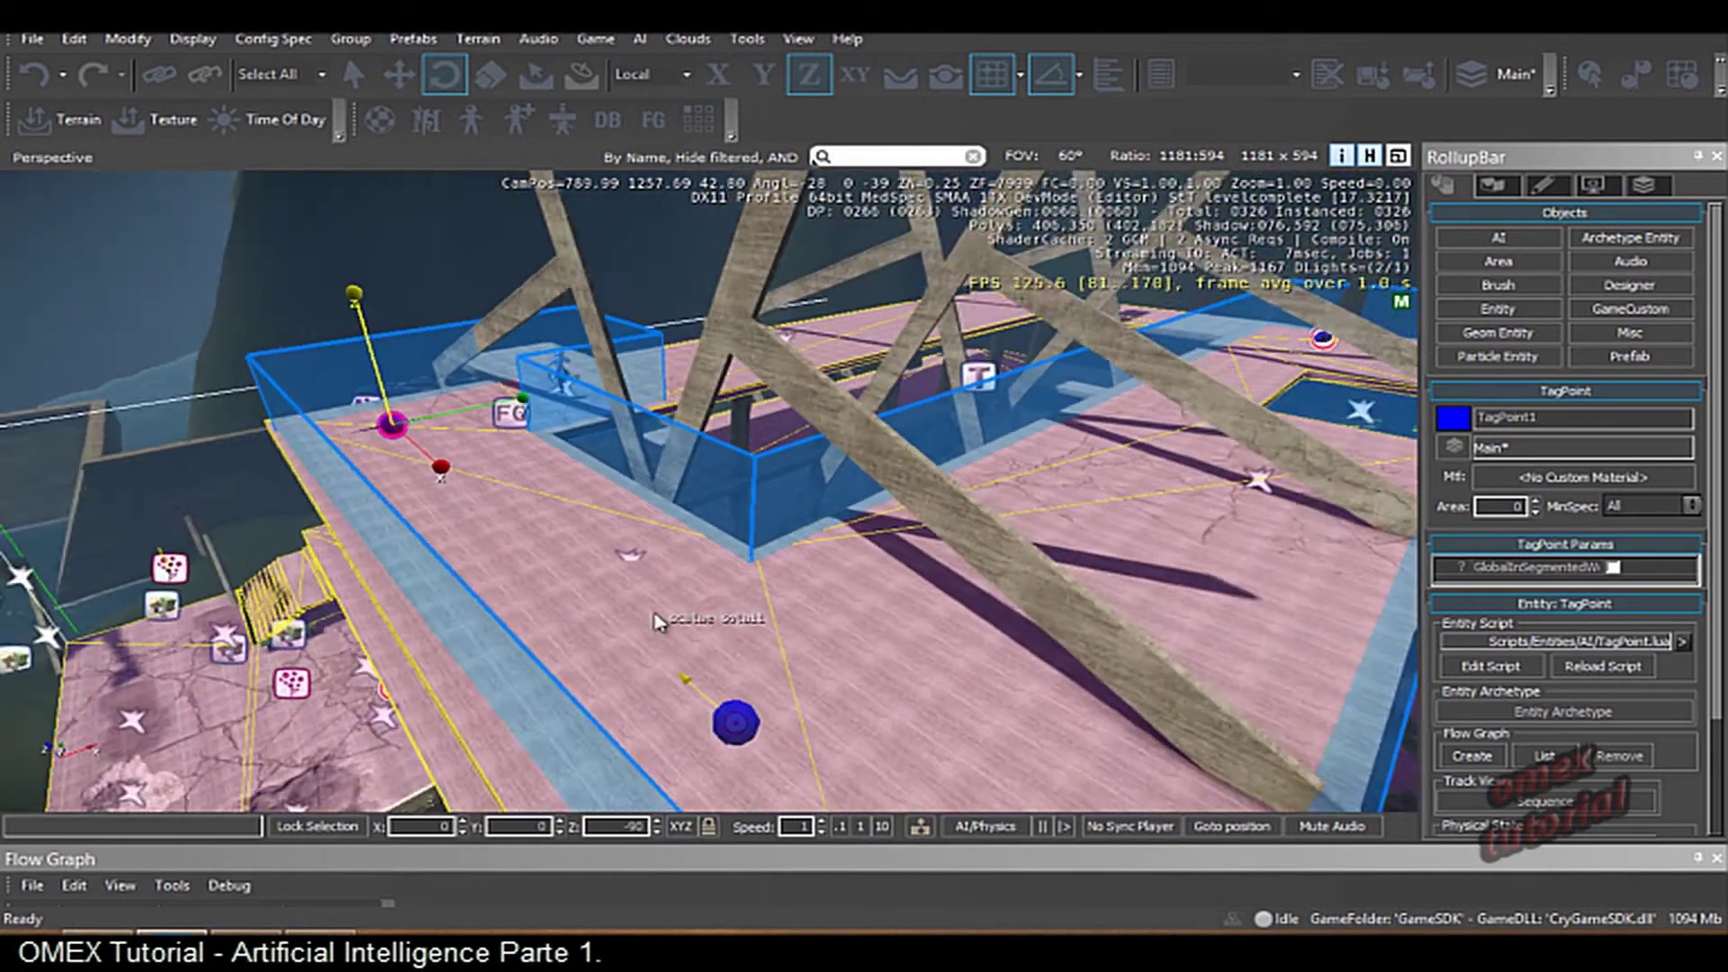
left_click(733, 720)
scroll(675, 675, "up", 5)
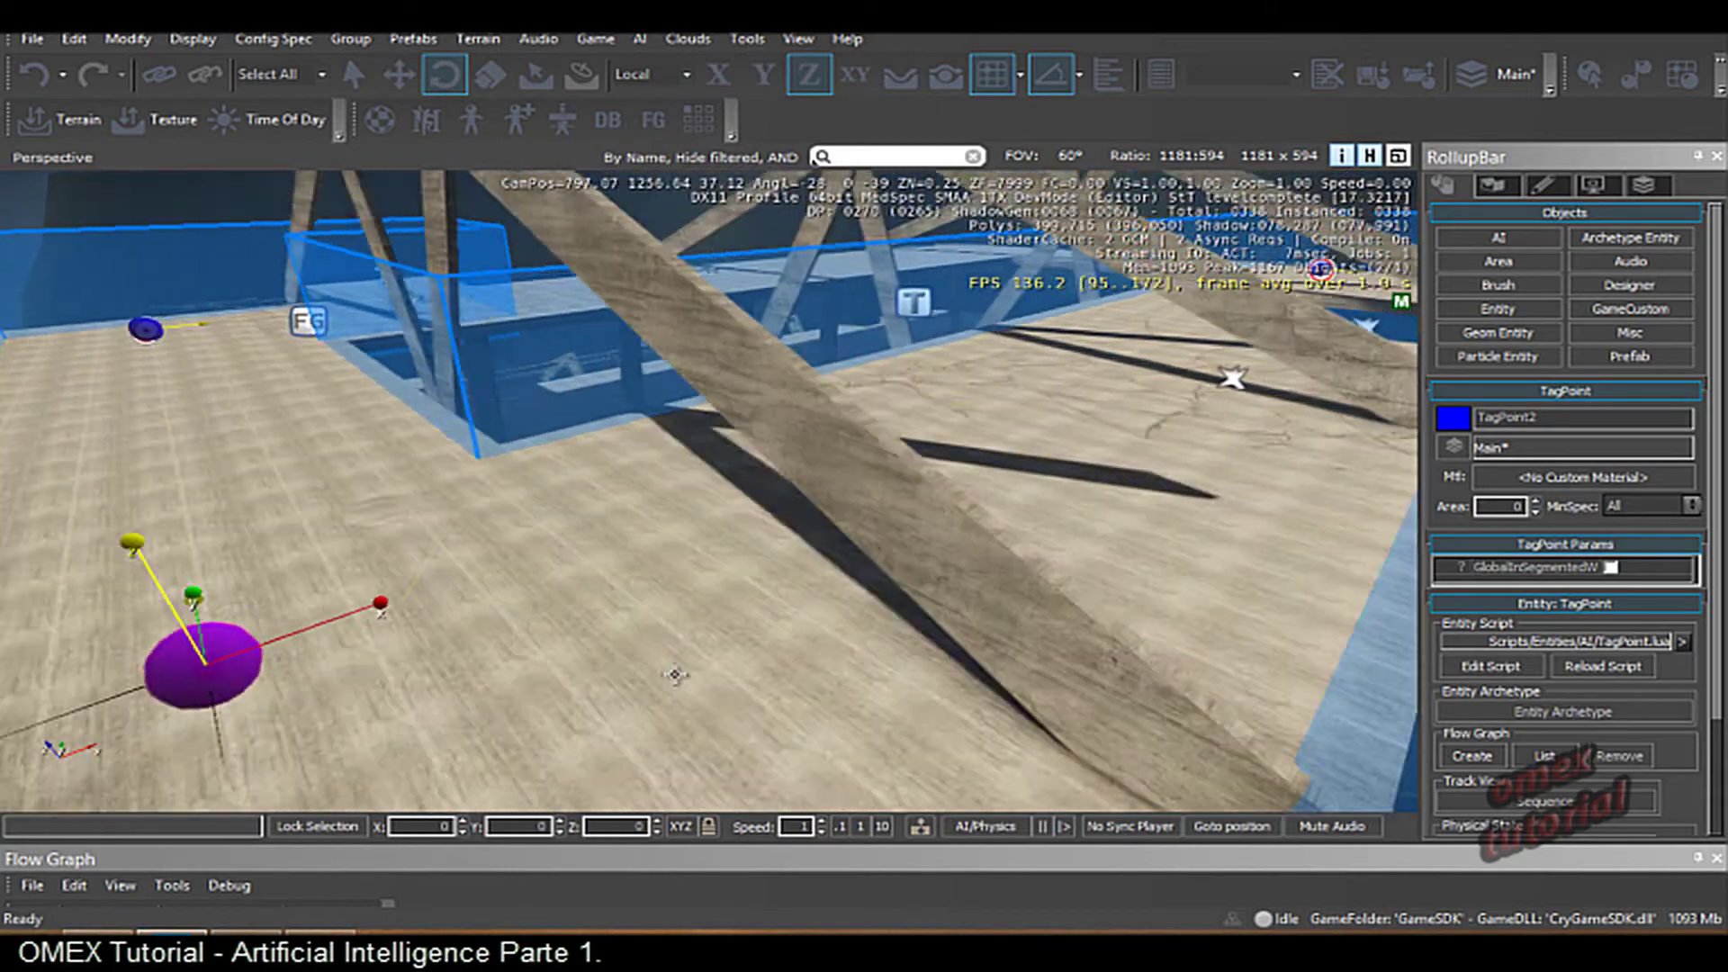
right_click_drag(675, 676, 491, 591)
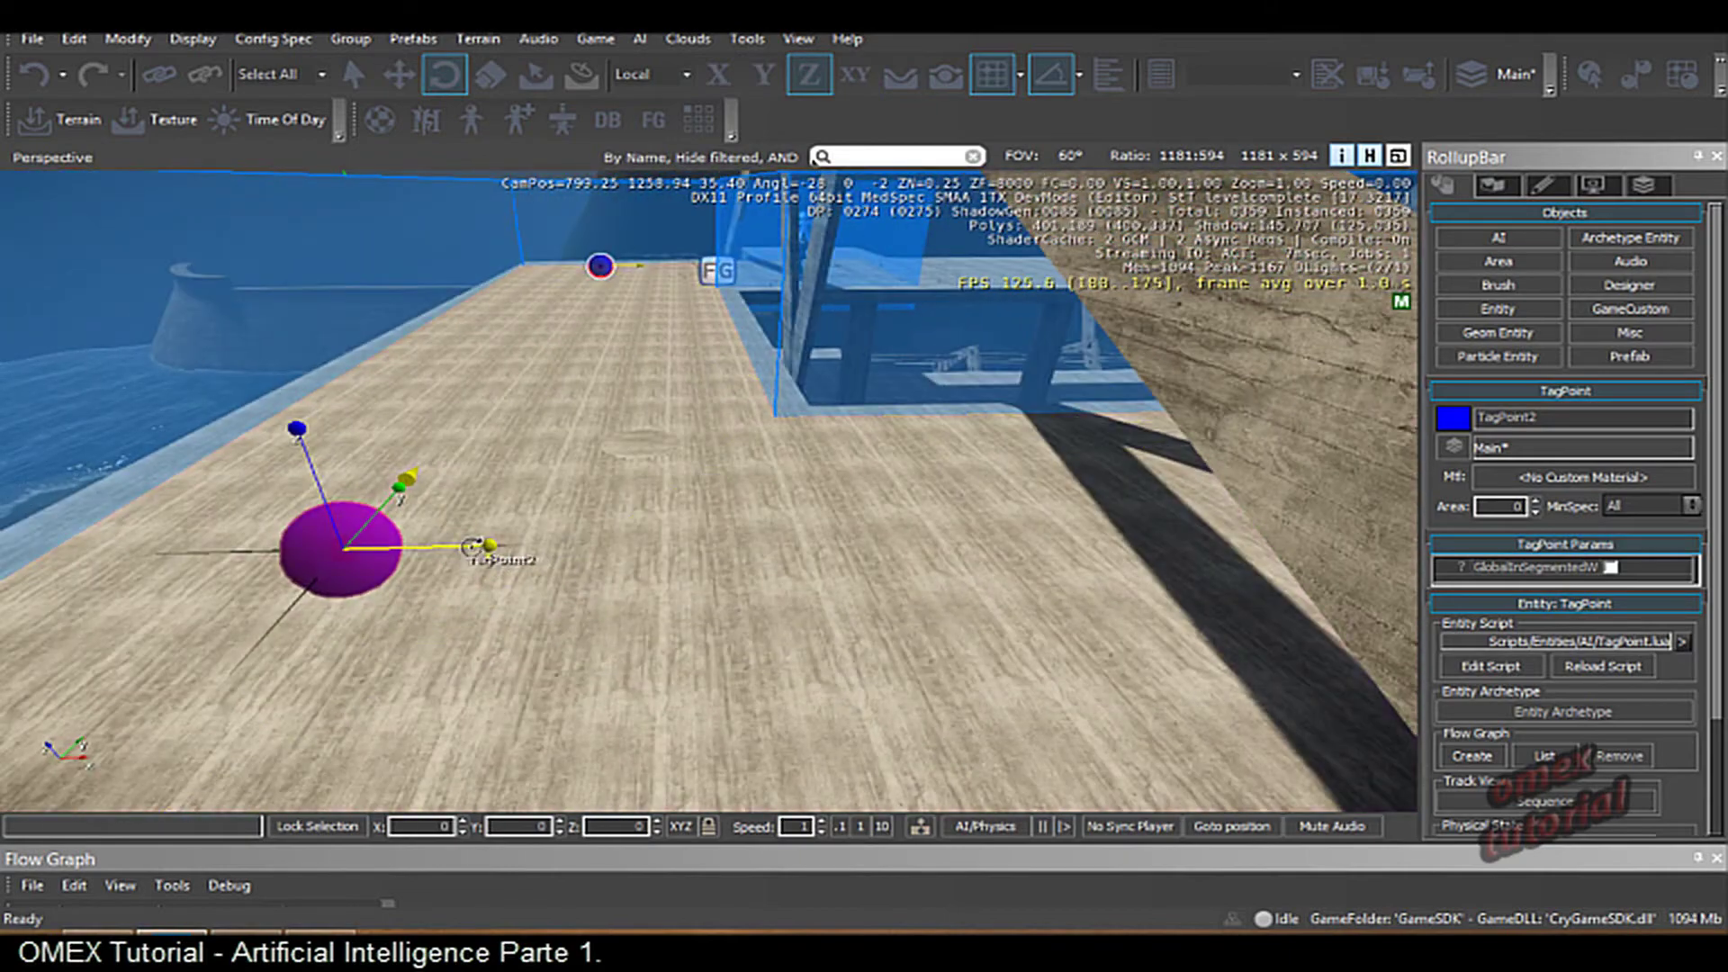
middle_click_drag(447, 550, 931, 575)
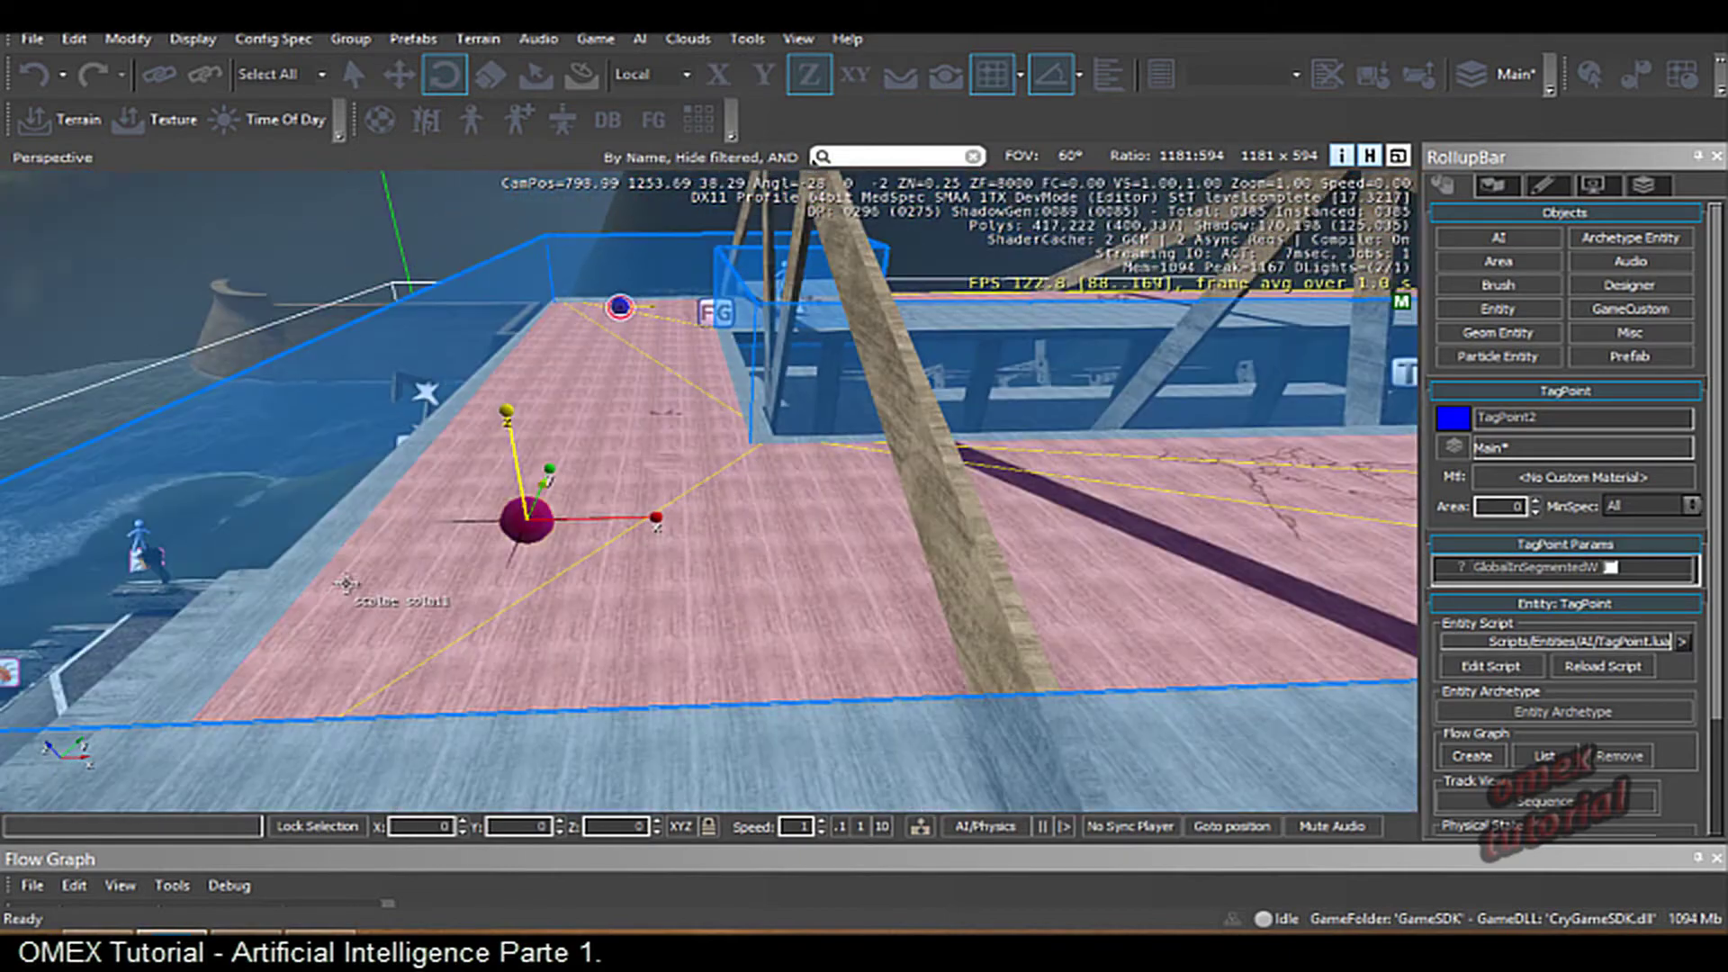
scroll(931, 575, "up", 5)
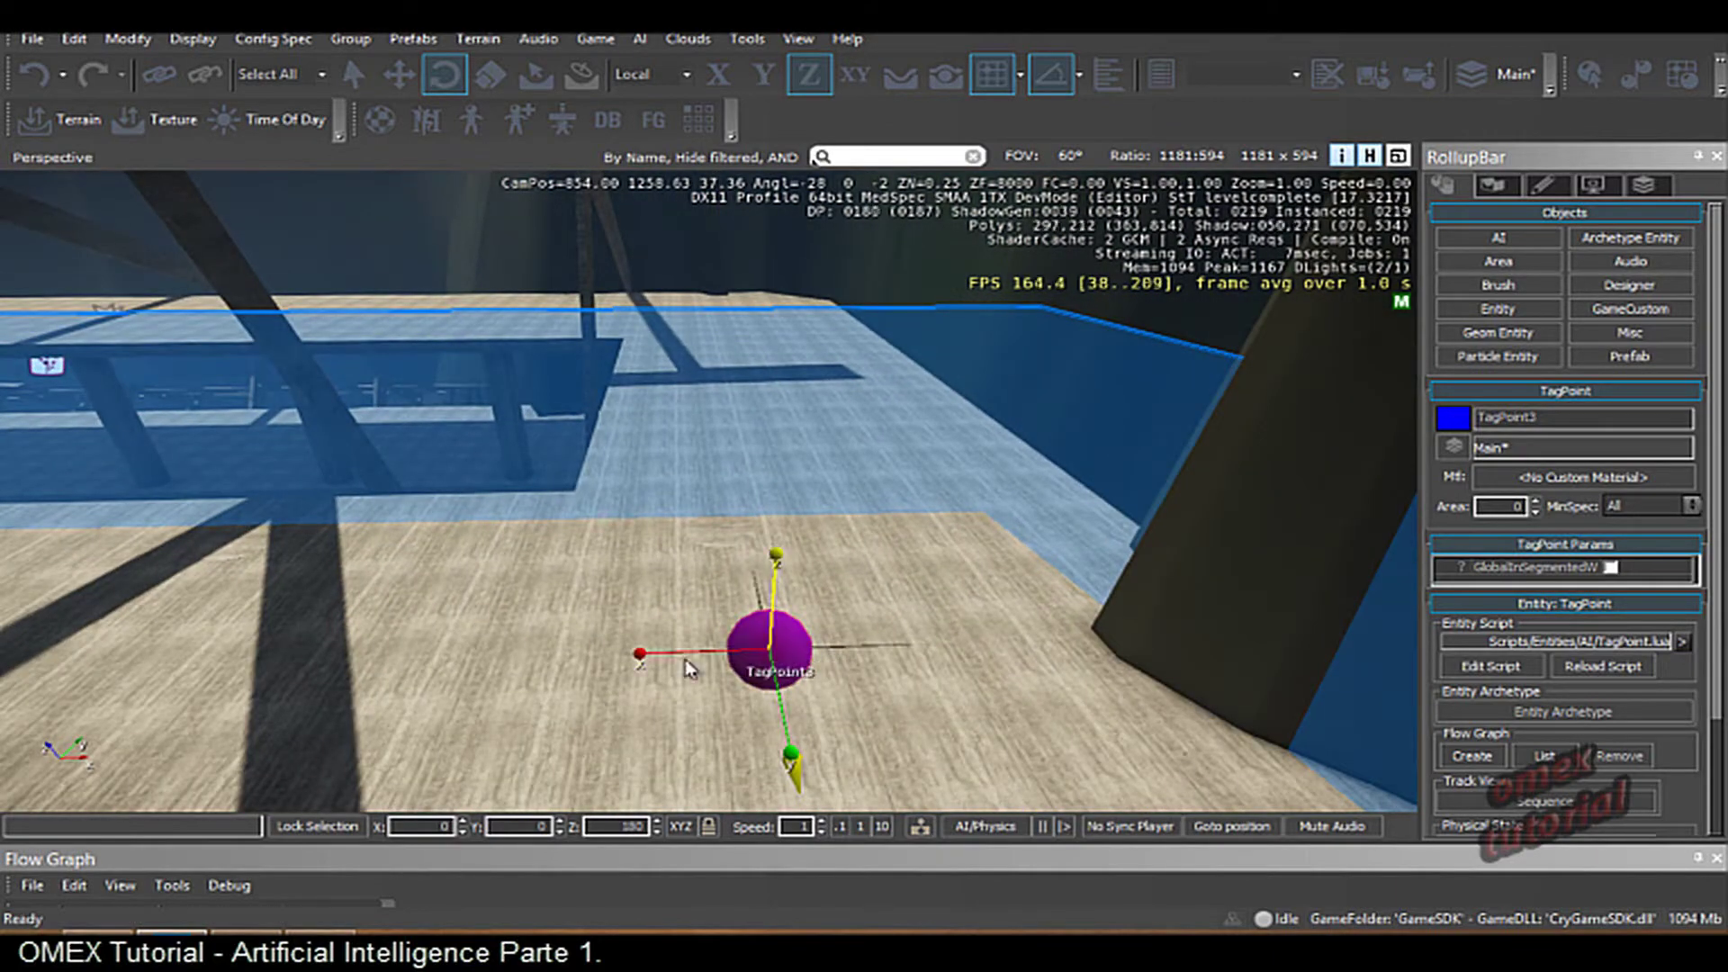
right_click_drag(819, 654, 328, 534)
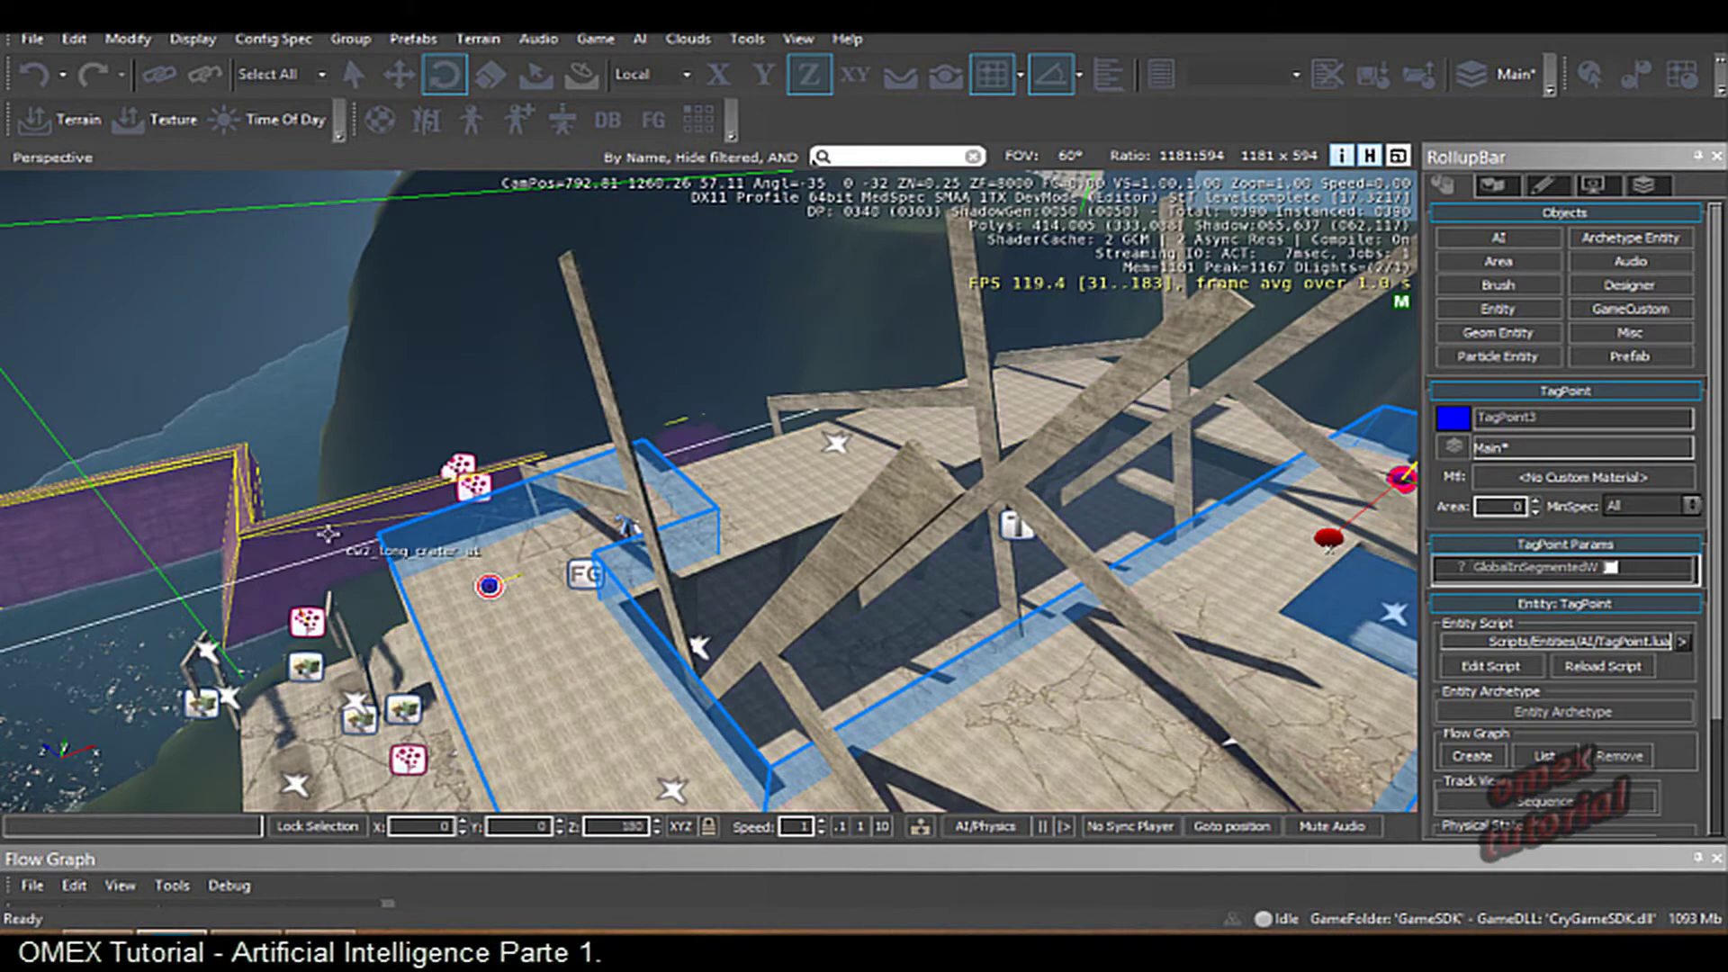
- Select NavigationArea1 and tick MediumSizedCharacters under Affected Agent Types
left_click(407, 539)
scroll(1046, 477, "up", 2)
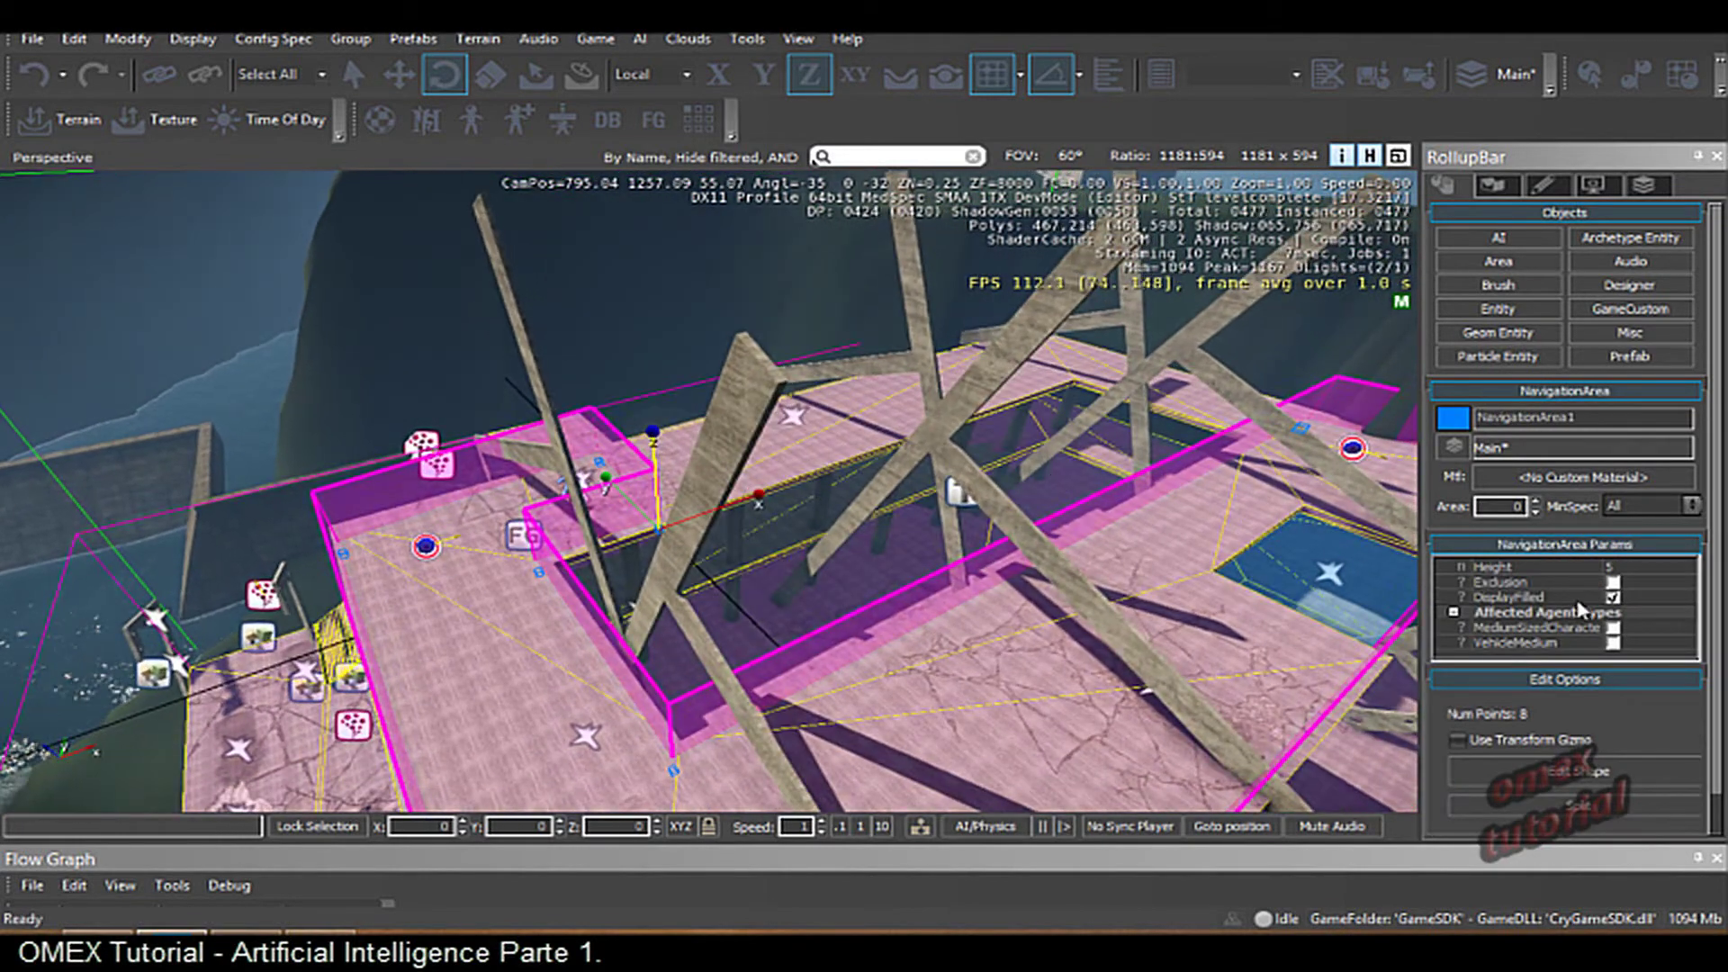
left_click(1613, 628)
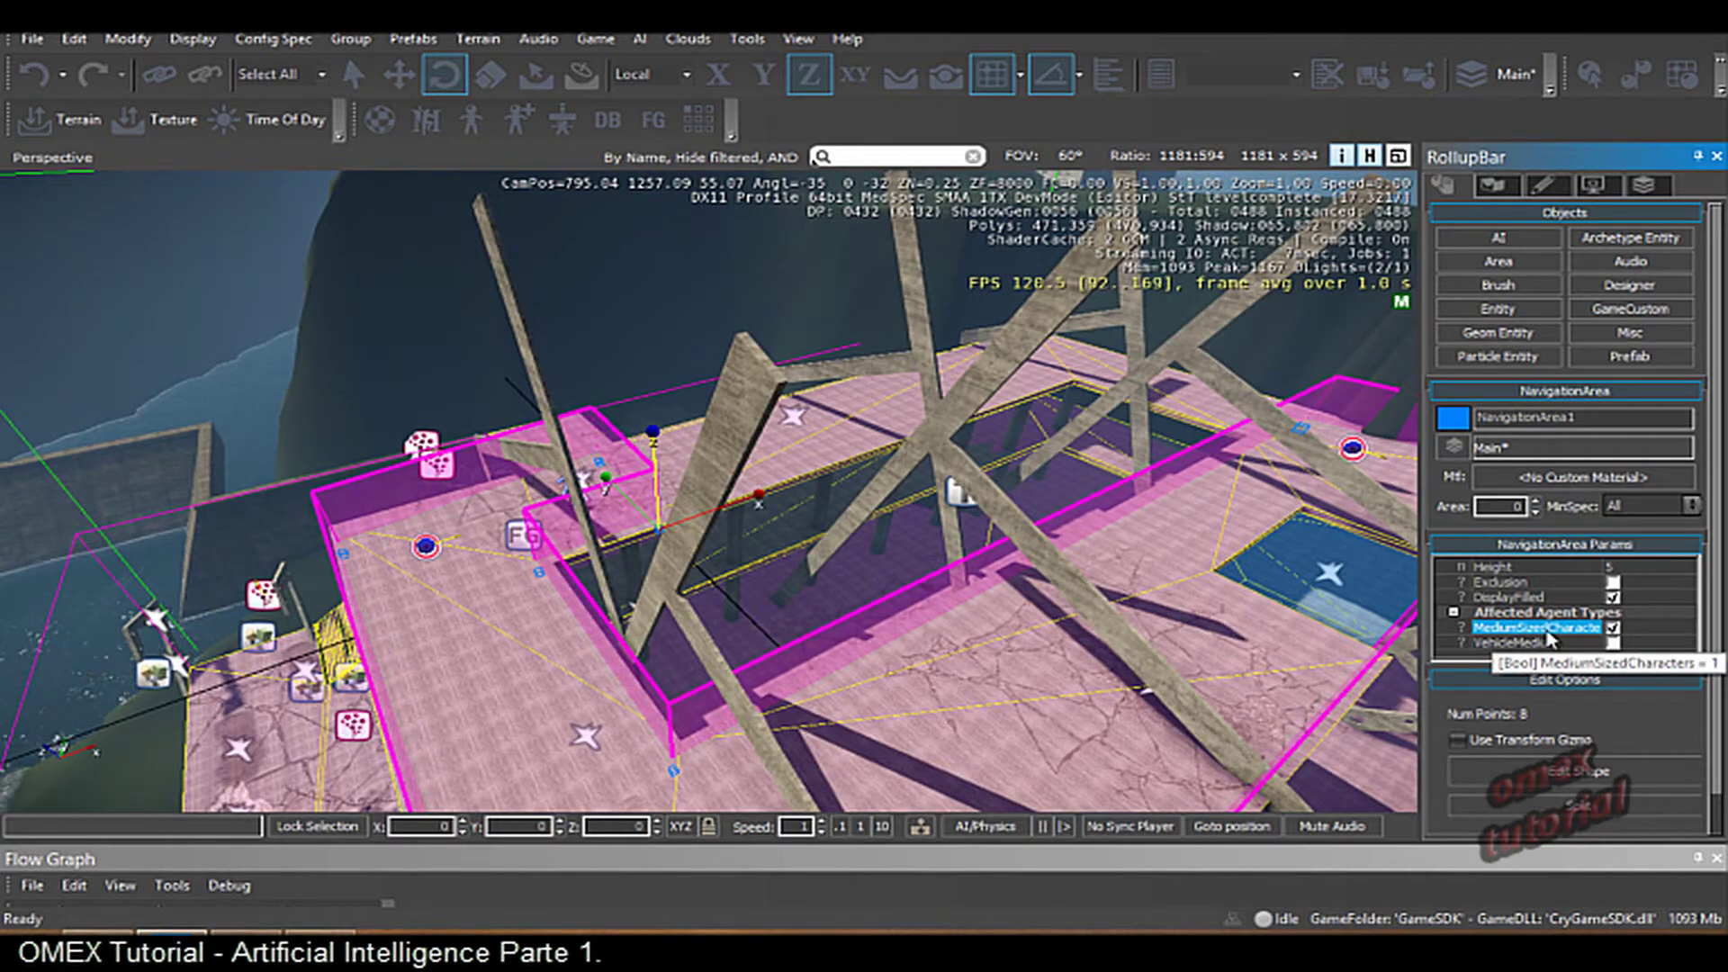
- Run an AI navigation update for the level from the AI menu and inspect the walkway
right_click_drag(810, 540, 830, 581)
left_click(599, 40)
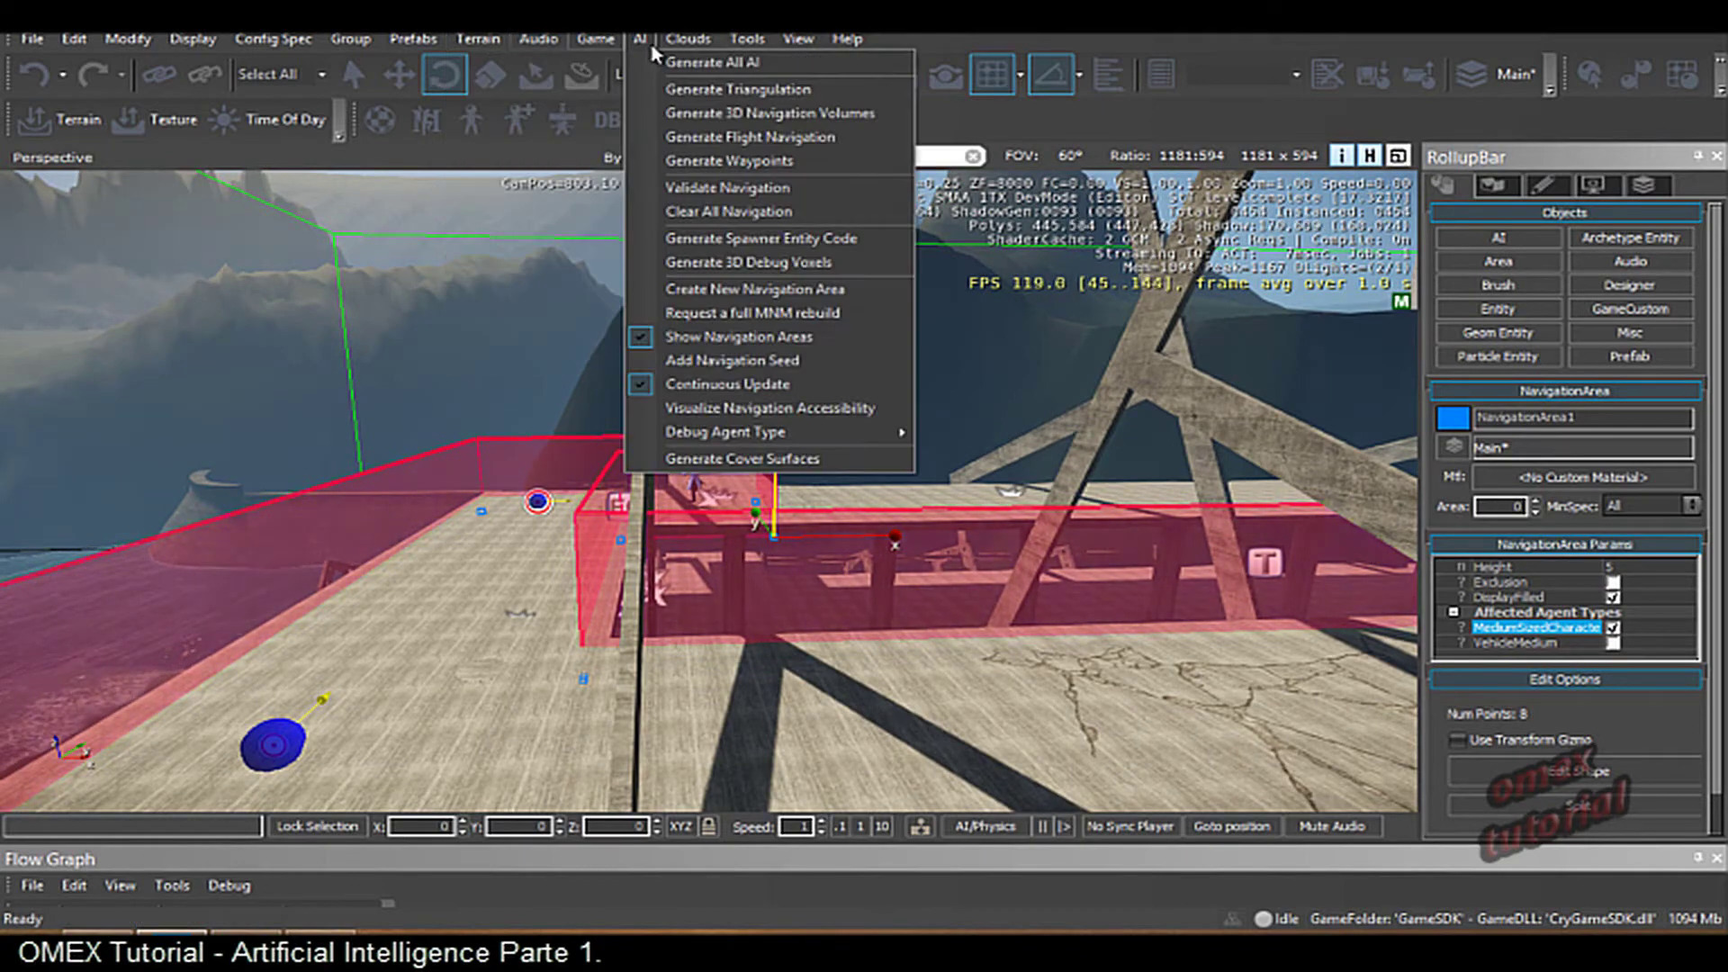
left_click(707, 63)
right_click_drag(781, 436, 650, 394)
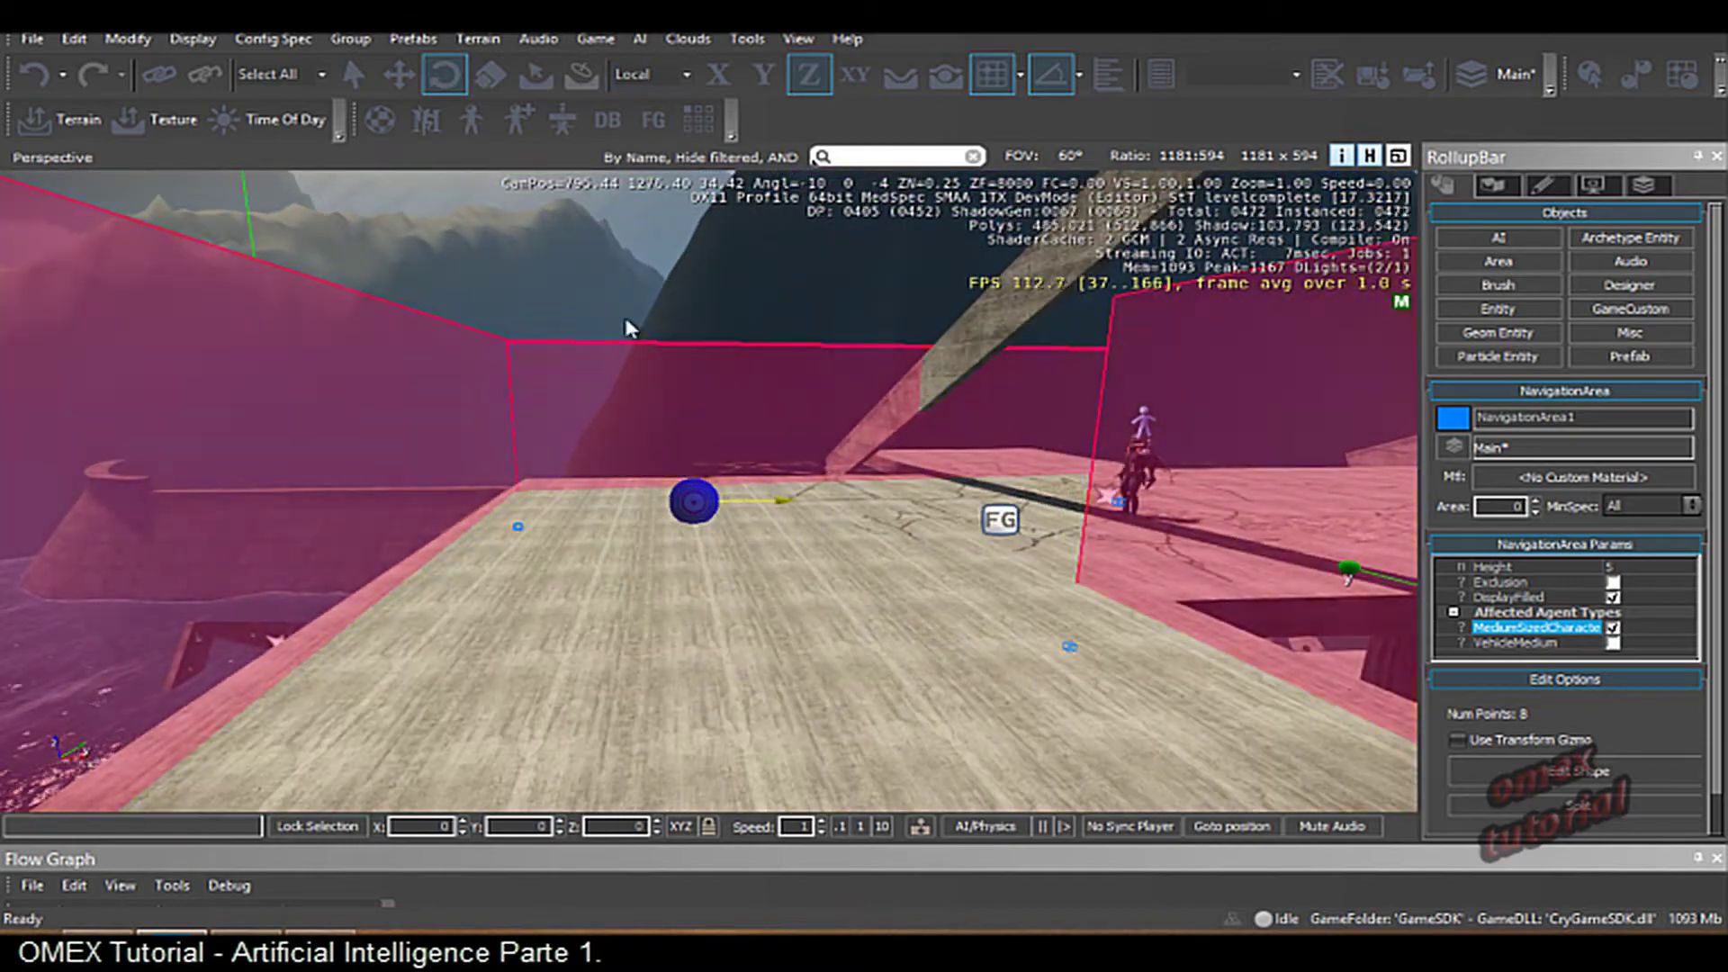
- Orbit the camera to watch Human3 walk along the walkway toward TagPoint1
right_click_drag(624, 313, 829, 610)
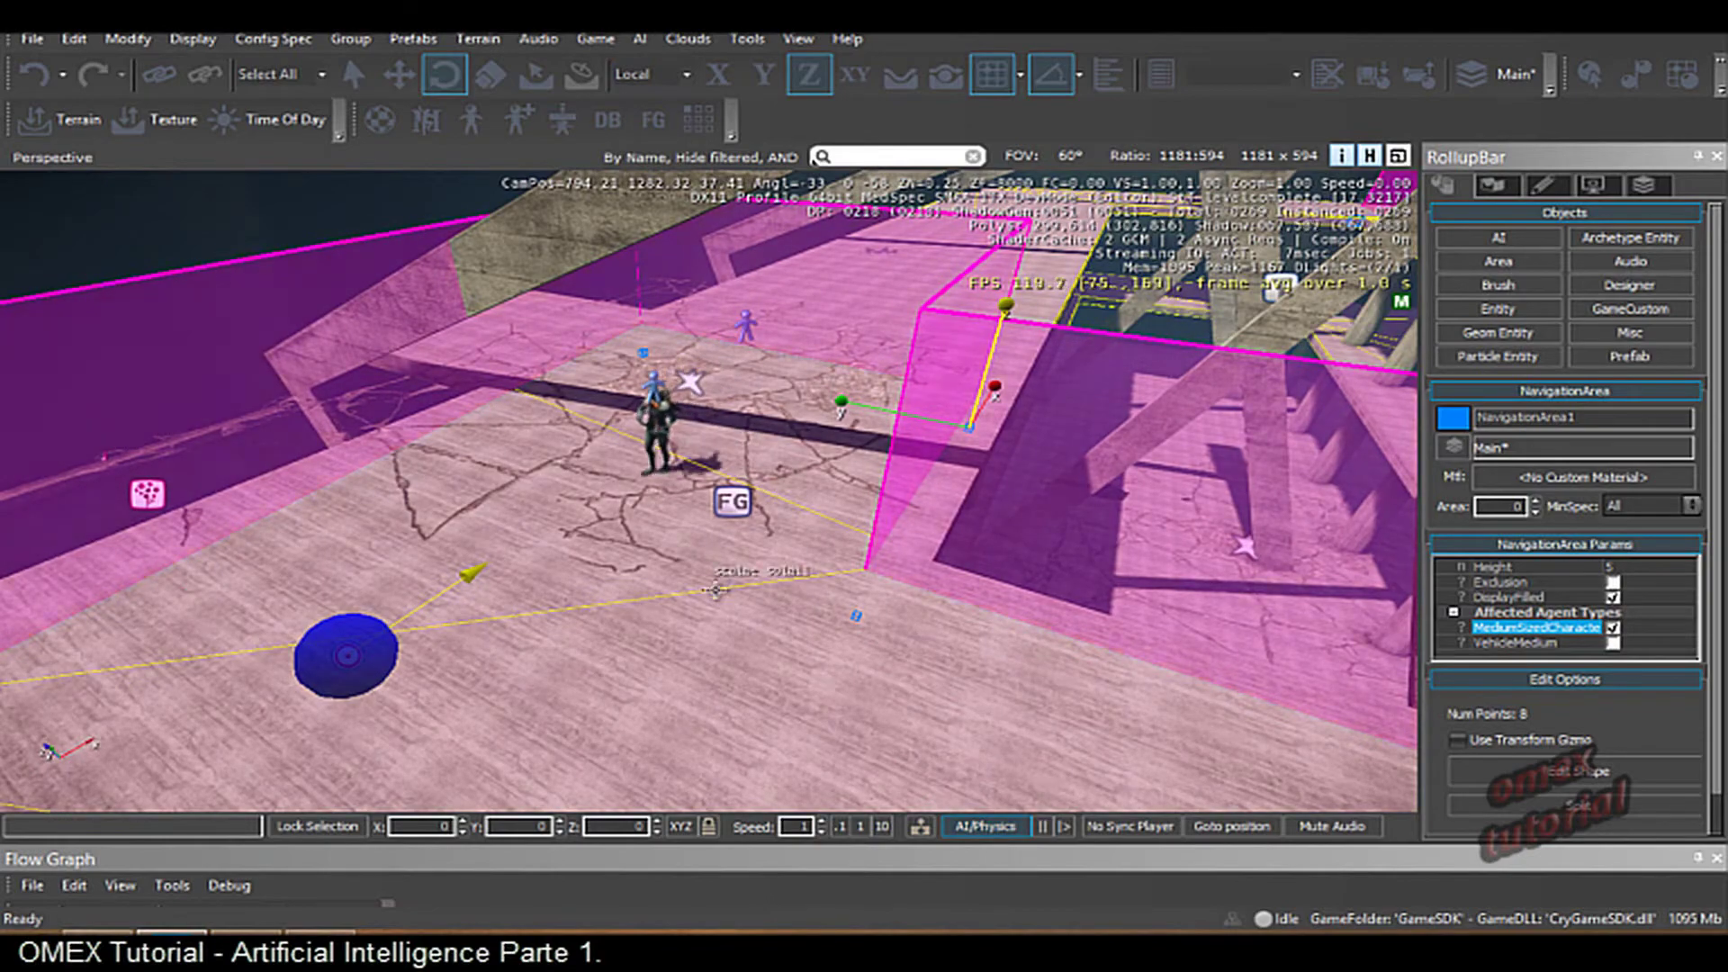
mouse_move(782, 445)
right_mouse_down()
mouse_move(707, 591)
mouse_move(405, 552)
right_mouse_up()
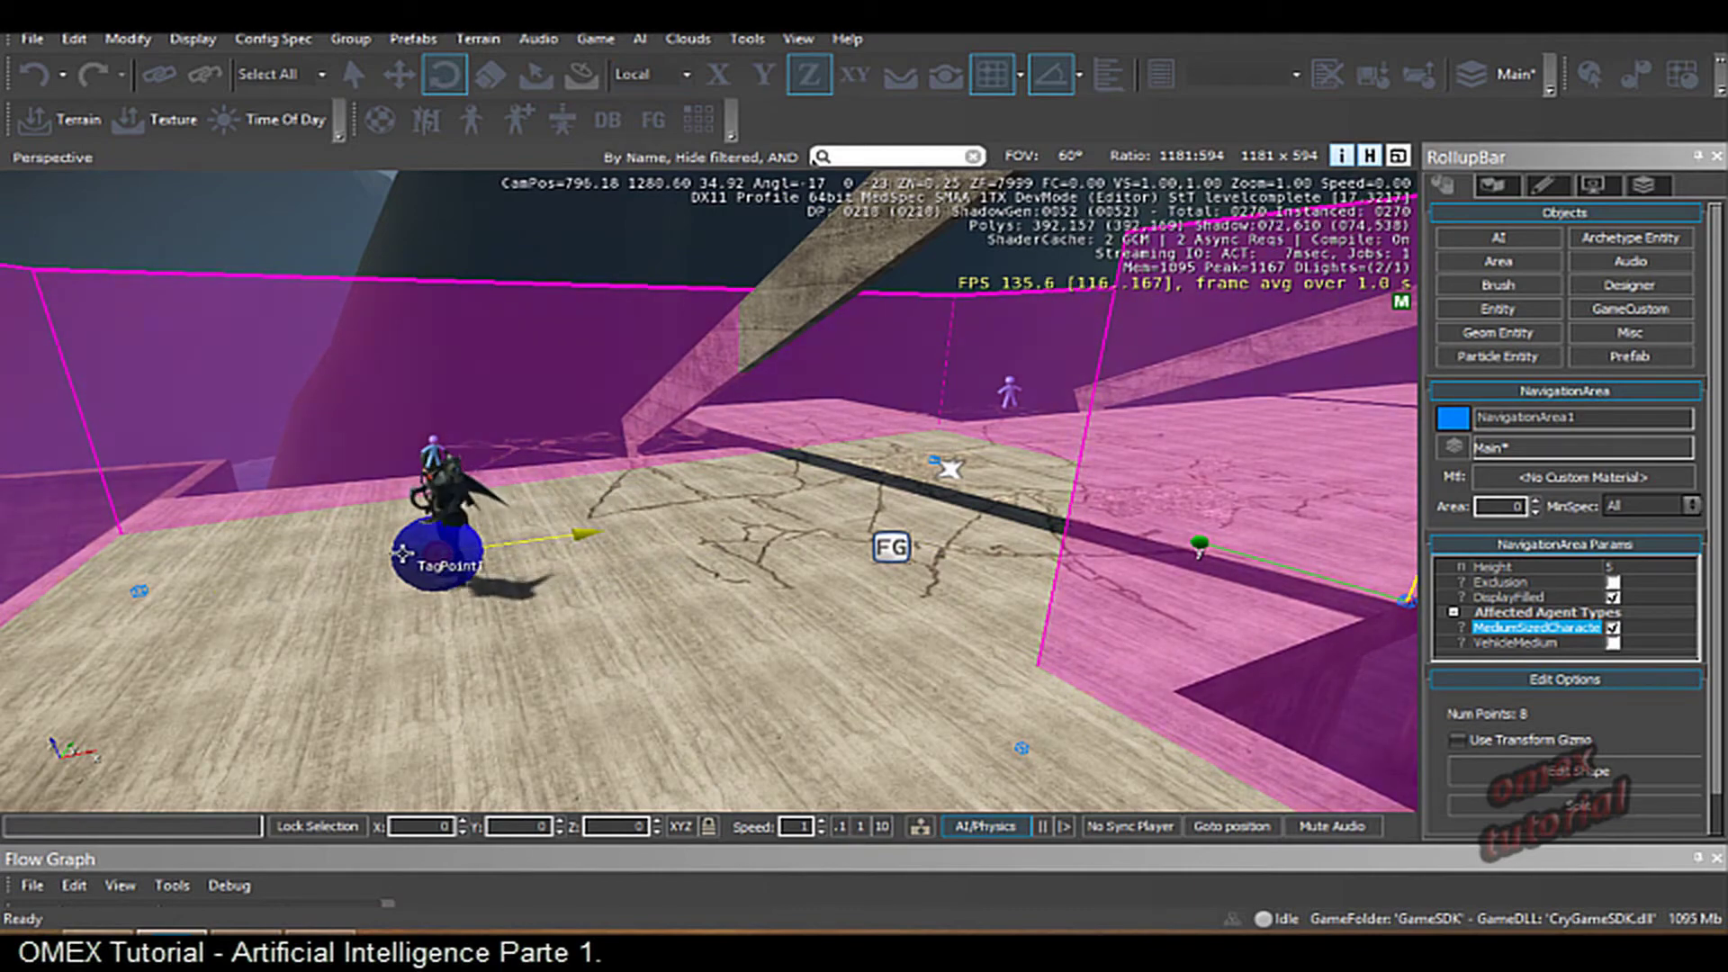
right_click_drag(488, 615, 493, 615)
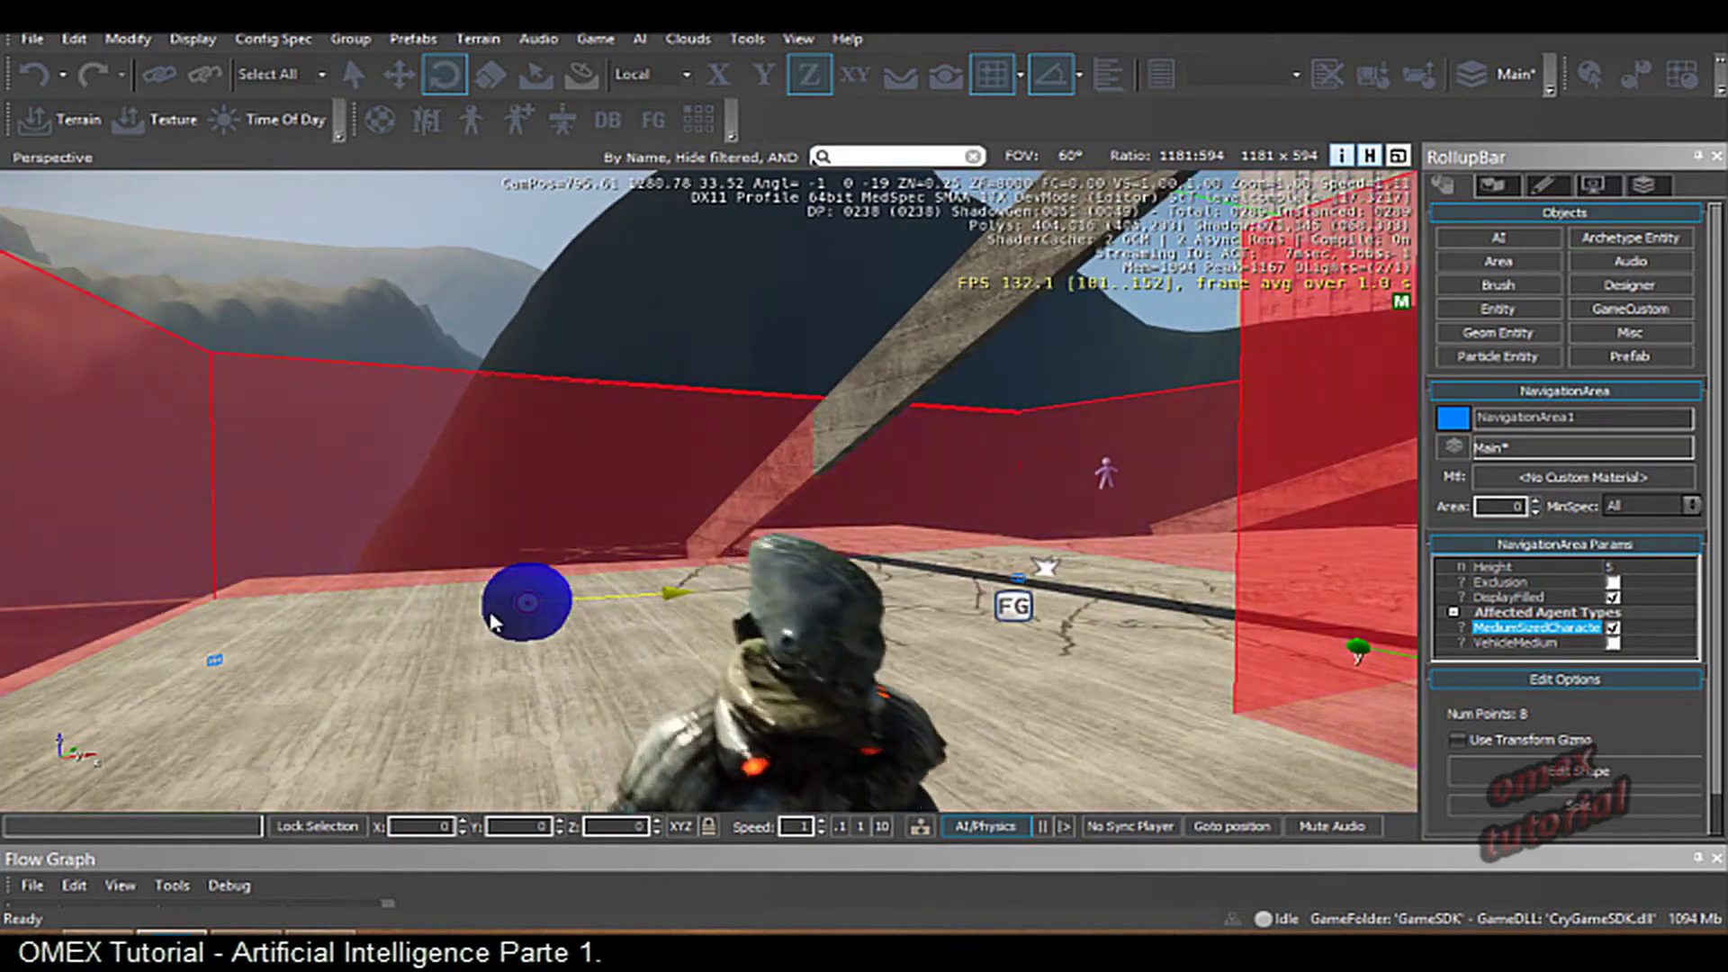
right_click_drag(492, 621, 497, 623)
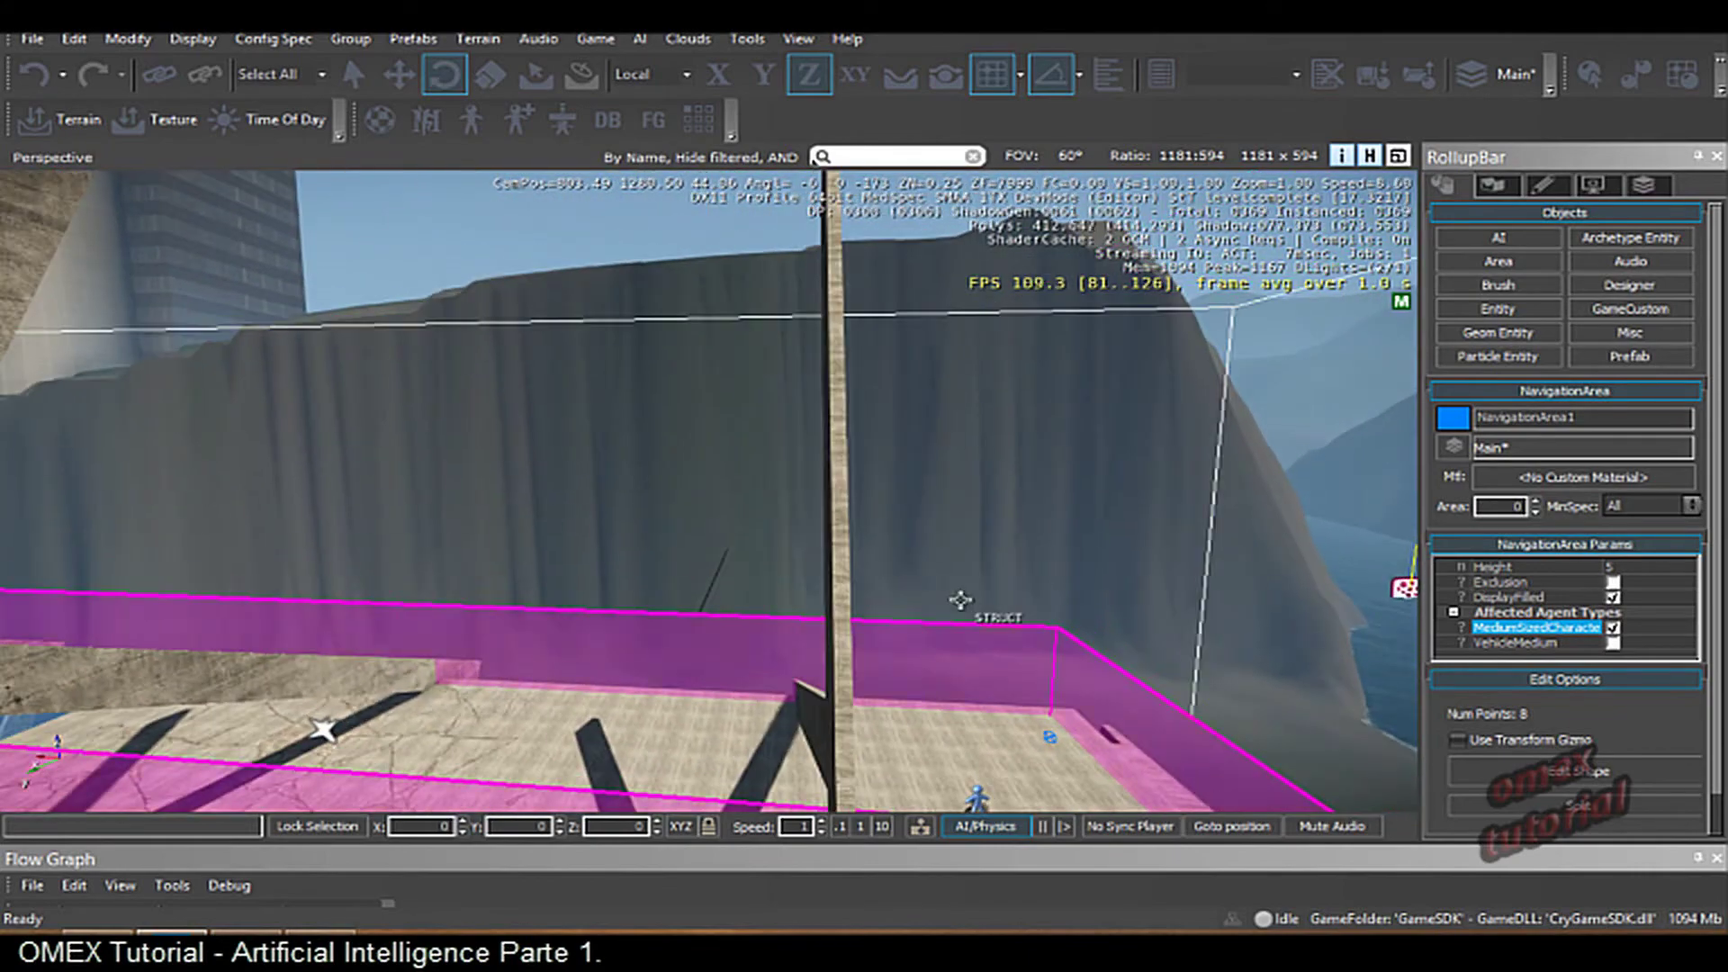
- Pan and rotate the view to follow Human3 as it turns and walks back across the walkway
mouse_move(961, 601)
right_mouse_down()
mouse_move(947, 576)
mouse_move(522, 611)
right_mouse_up()
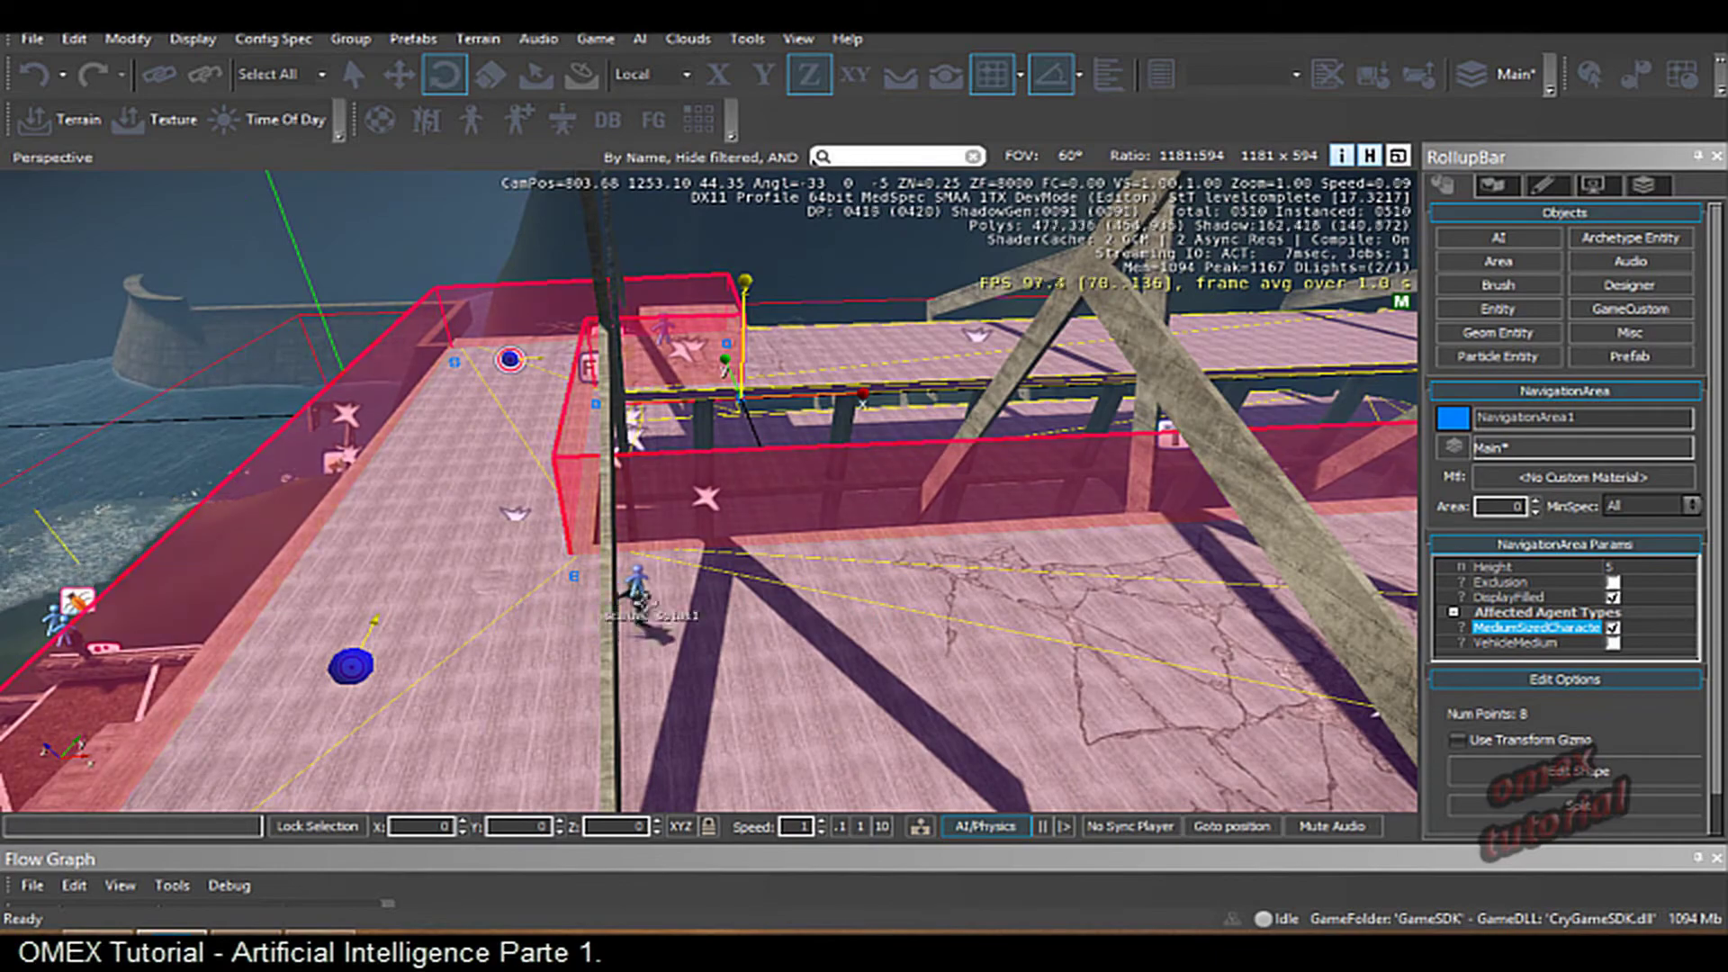
mouse_move(1109, 591)
right_mouse_down()
mouse_move(911, 555)
mouse_move(961, 569)
mouse_move(947, 555)
right_mouse_up()
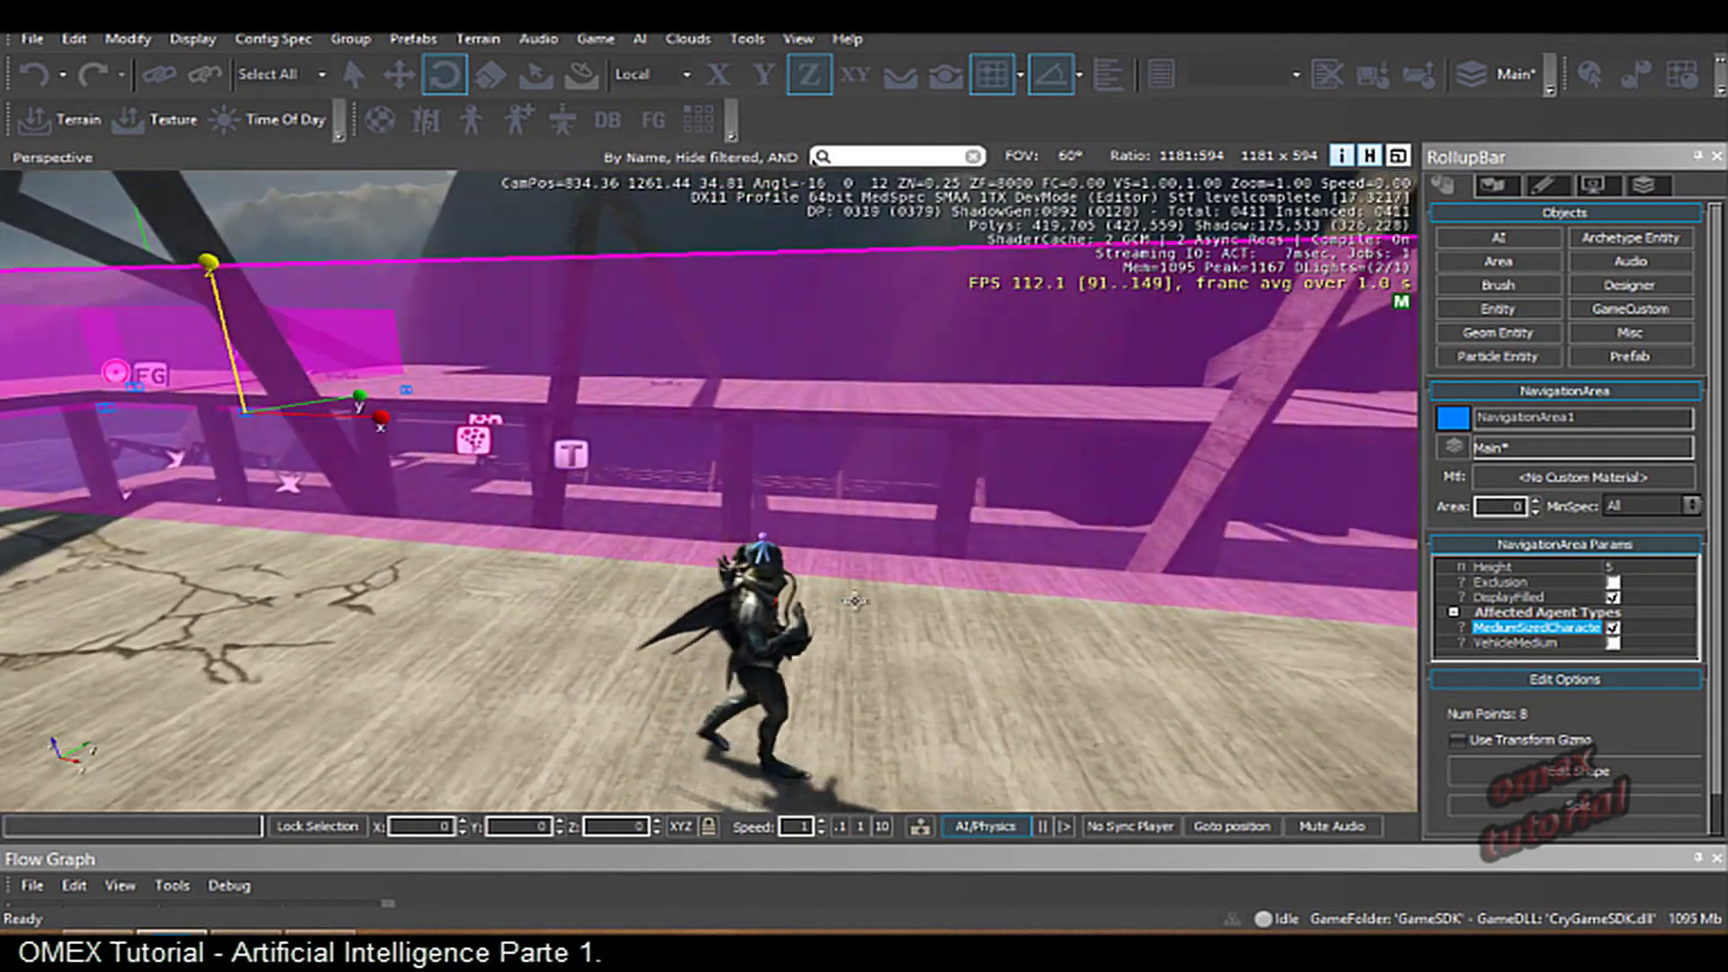
right_click_drag(854, 600, 806, 624)
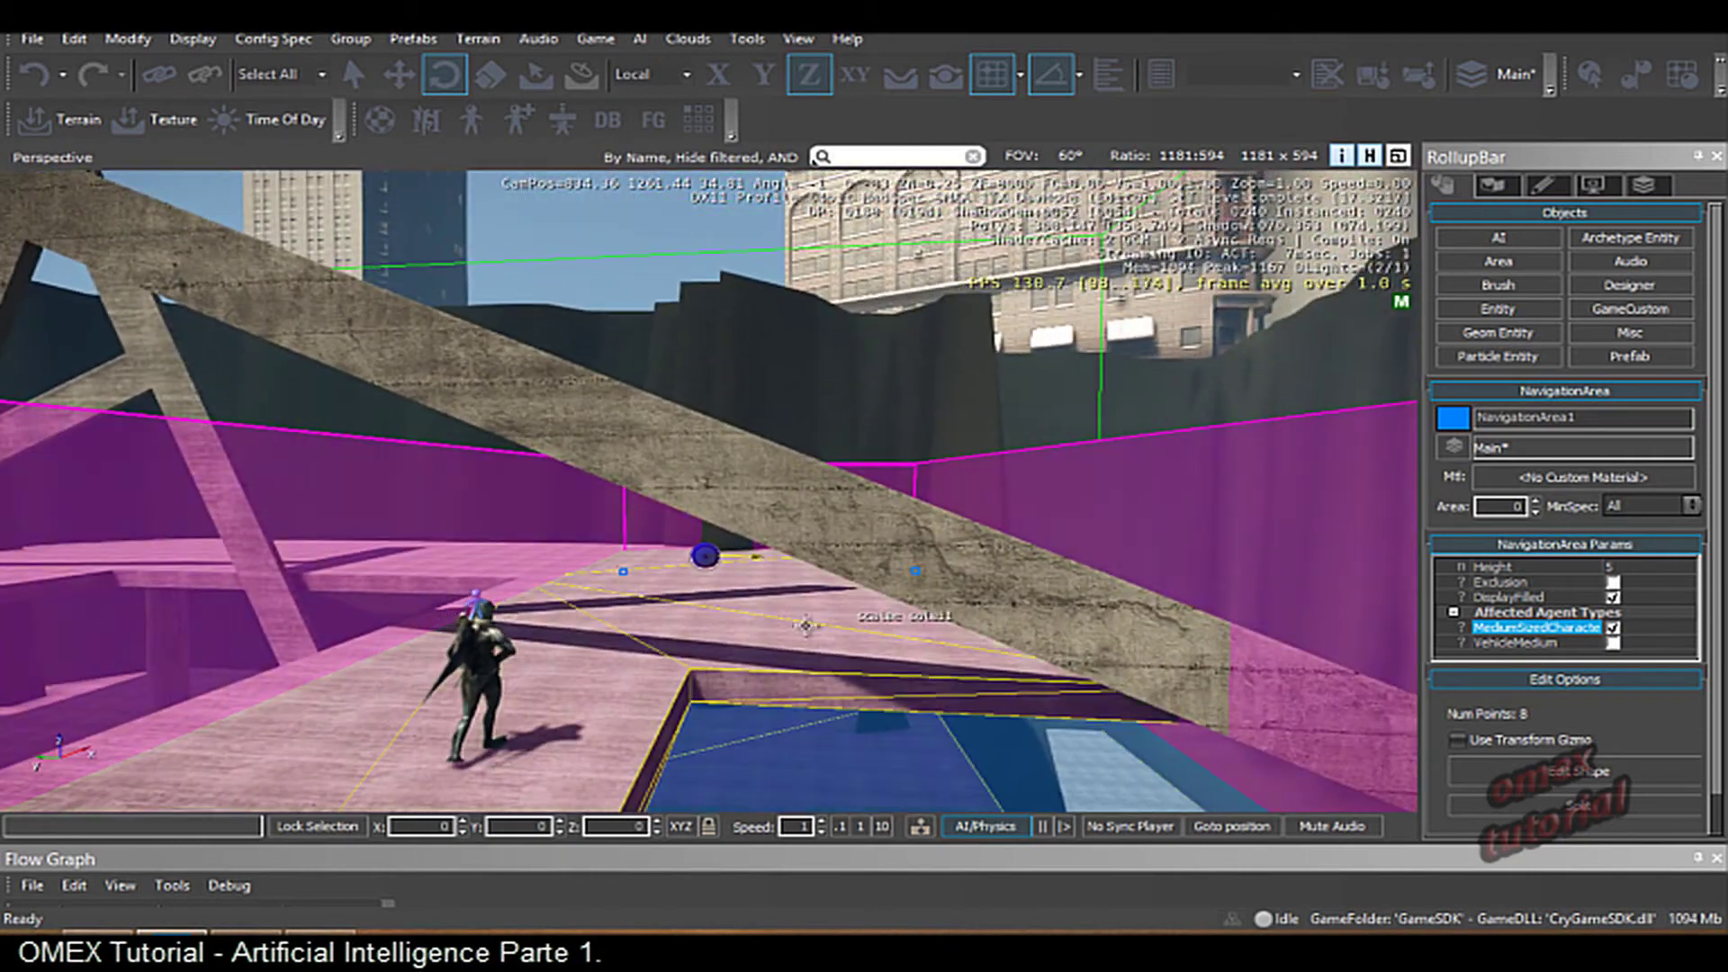
right_click_drag(947, 746, 950, 718)
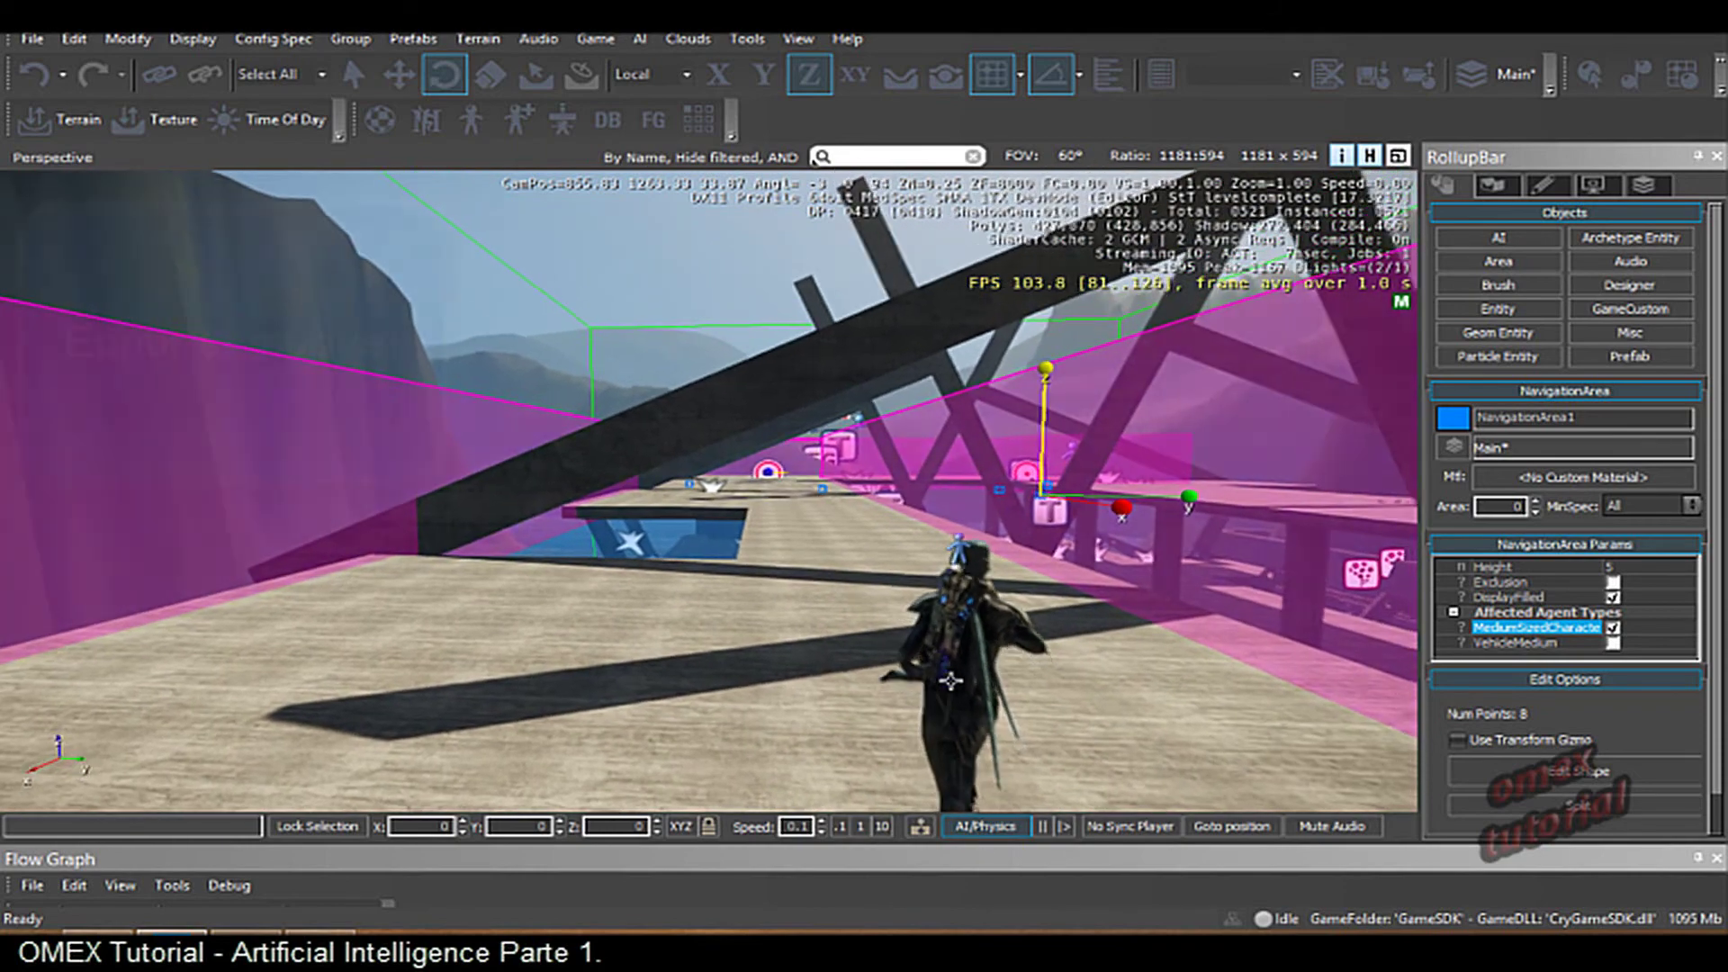
right_click_drag(941, 675, 937, 677)
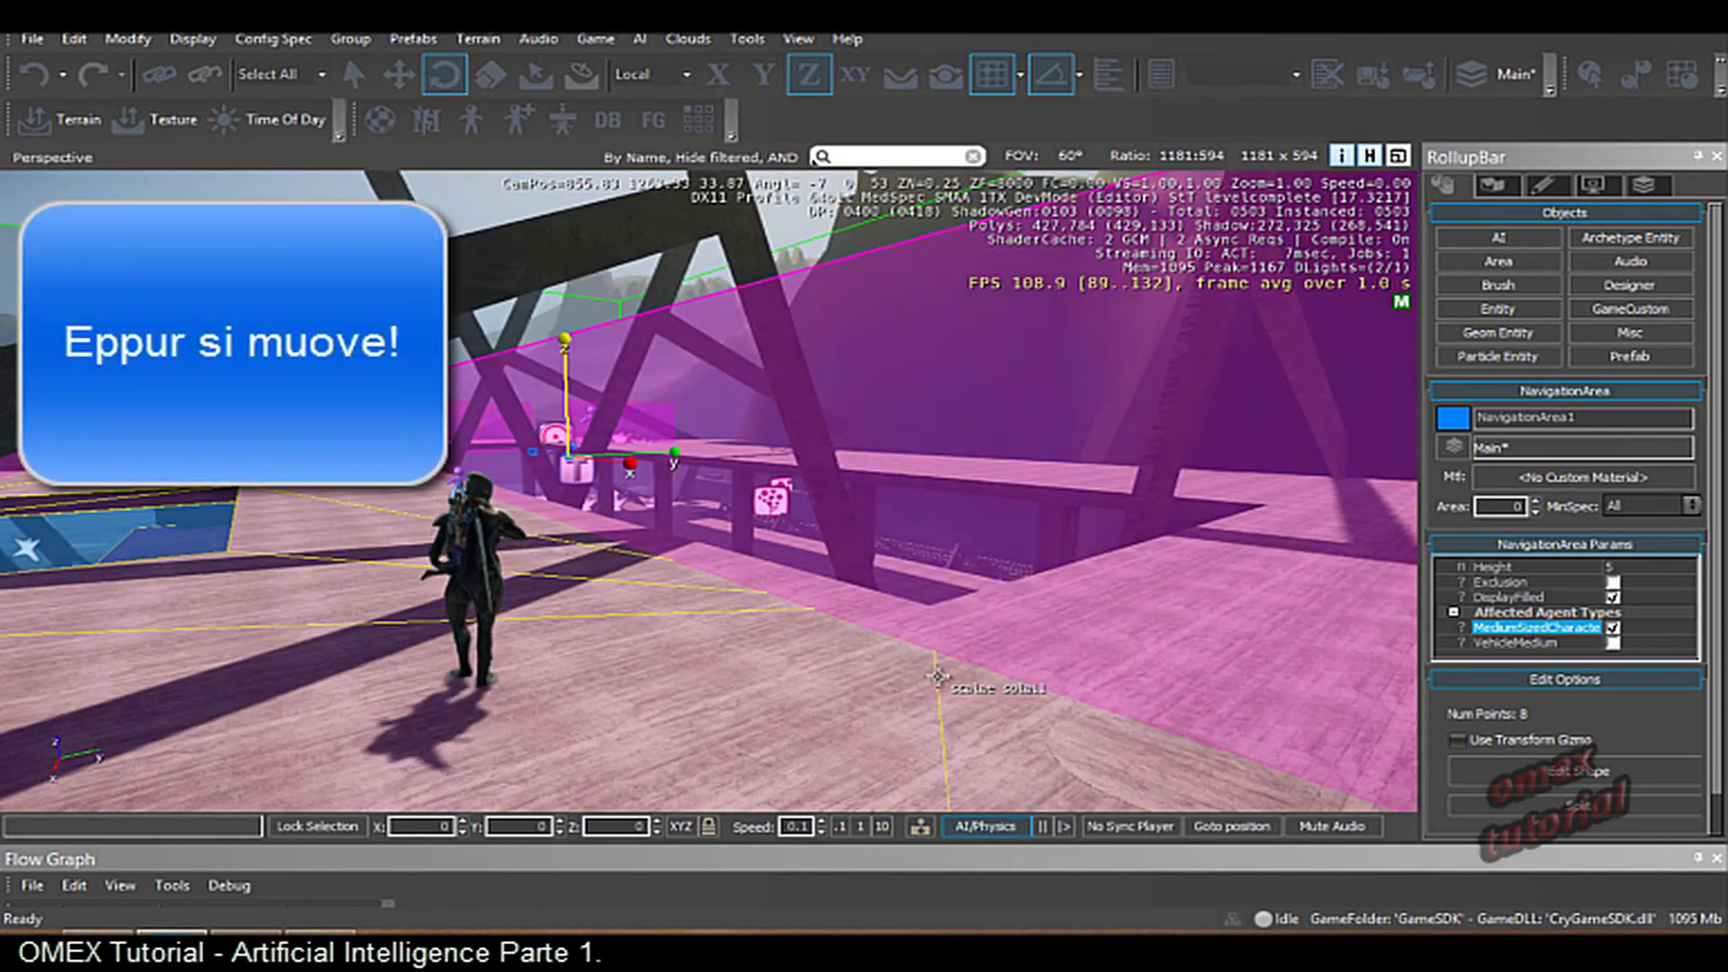
- Deselect NavigationArea1 and save the level containing Human3's tag-point patrol route
left_click(725, 620)
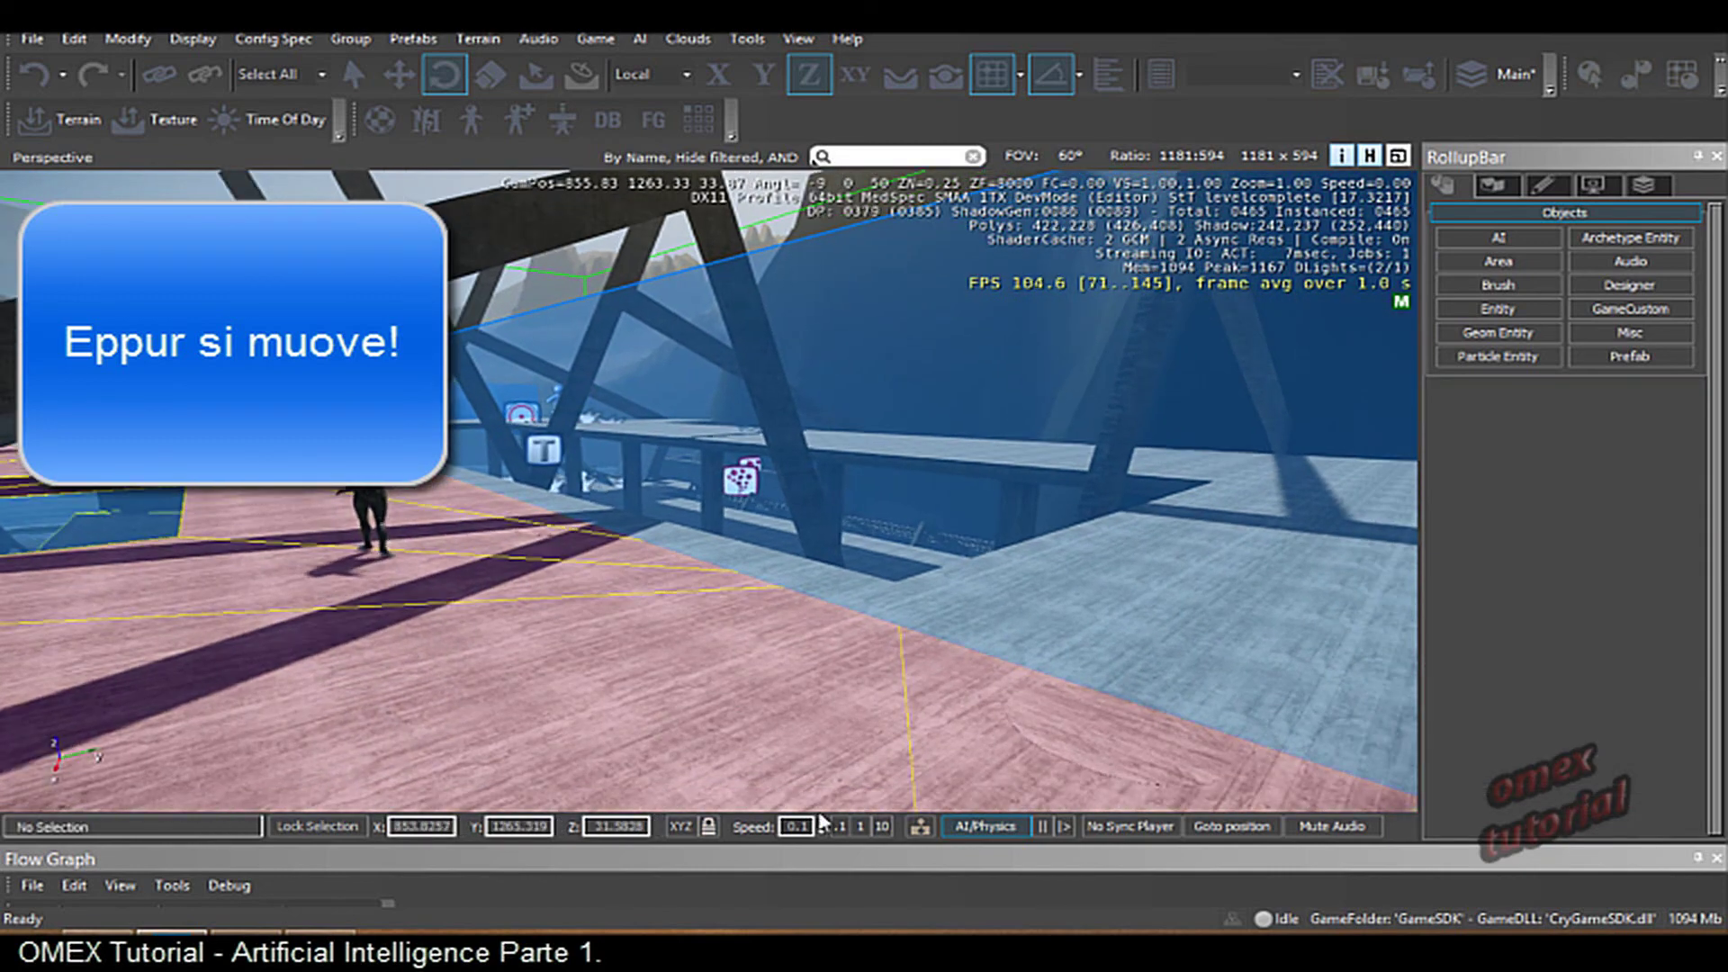
right_click_drag(894, 669, 894, 670)
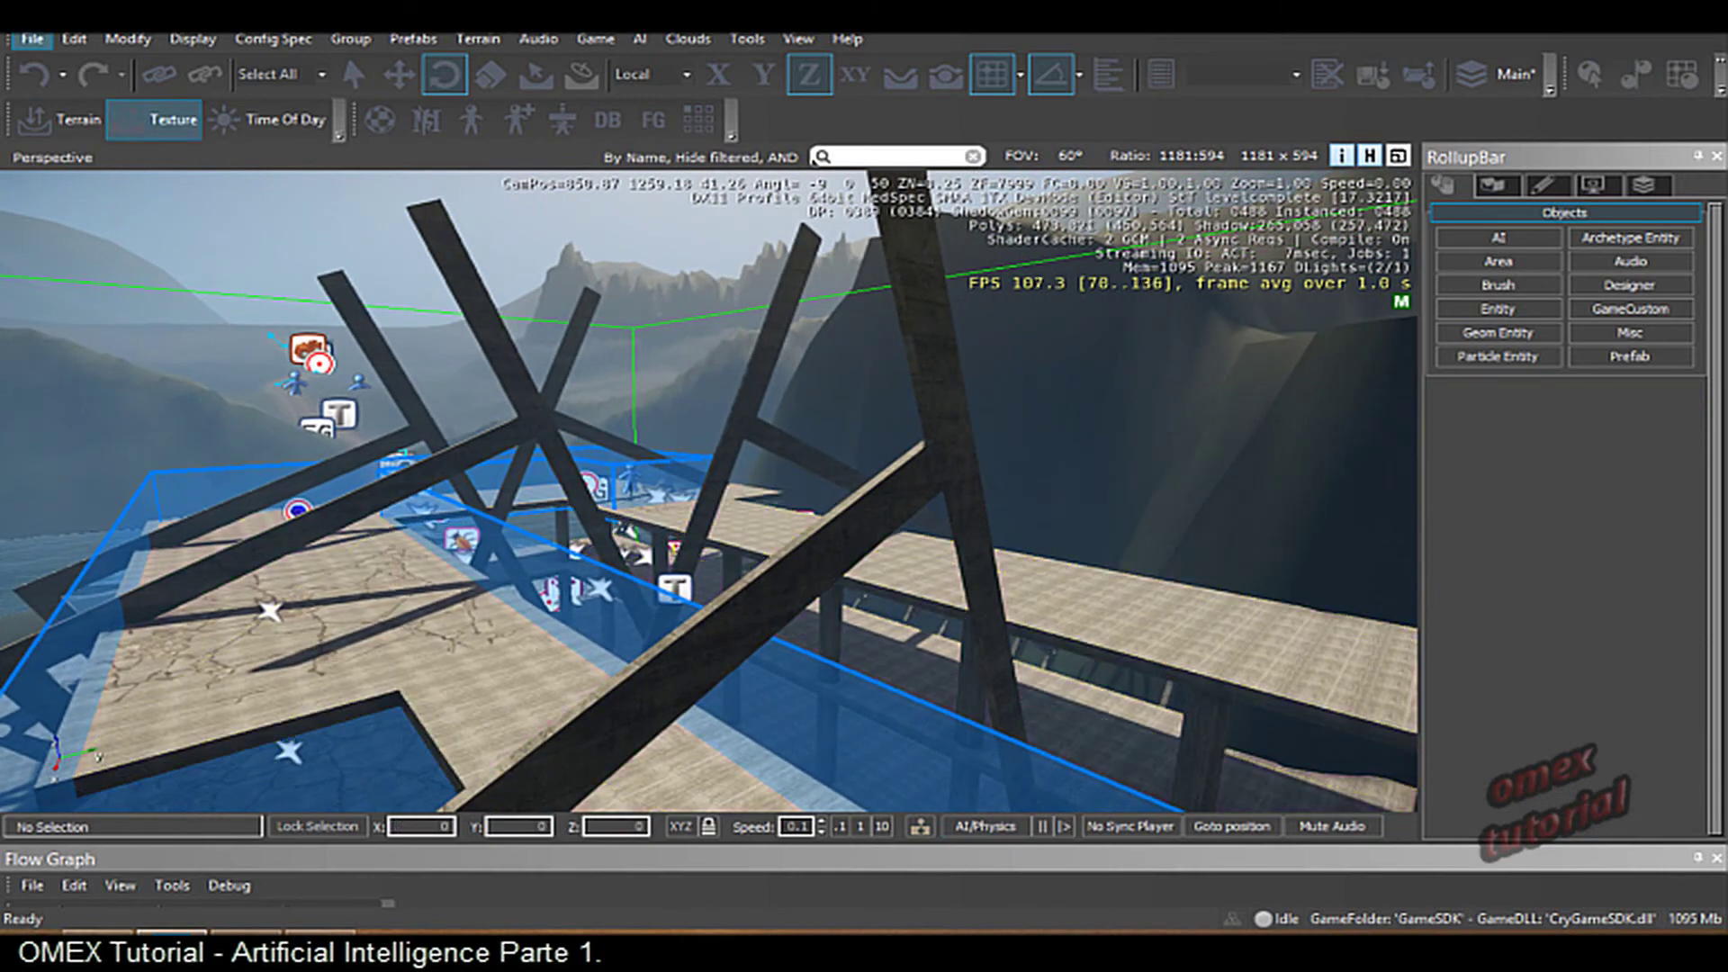
left_click(36, 40)
left_click(91, 103)
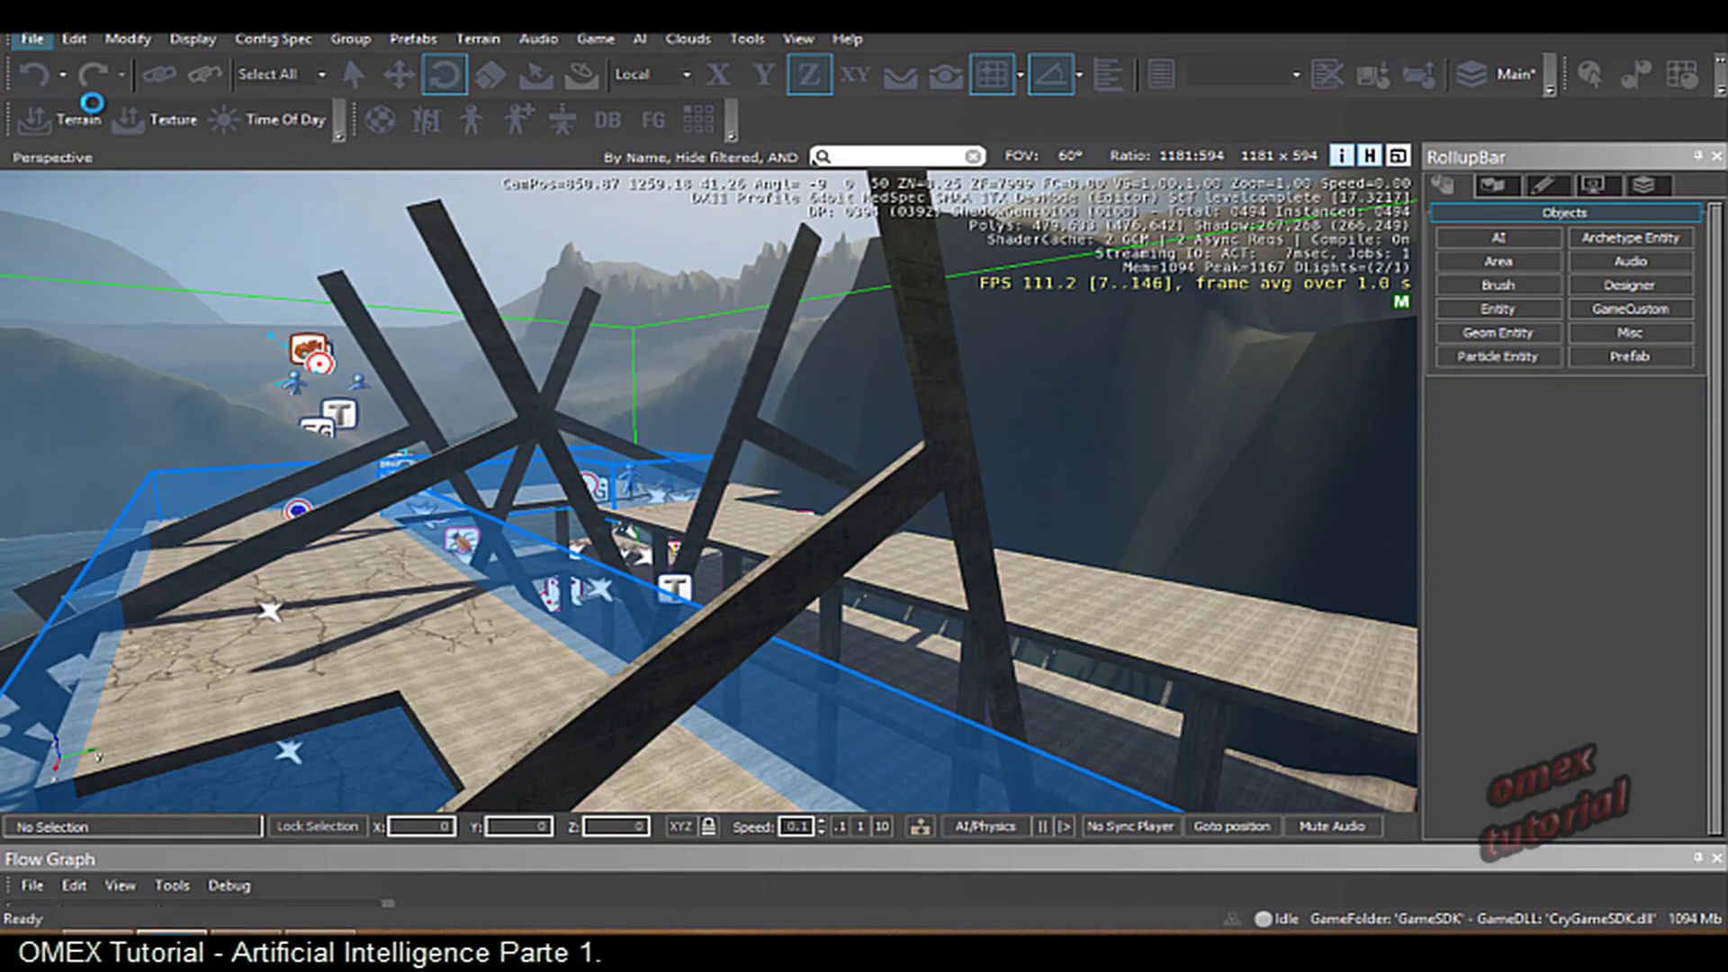